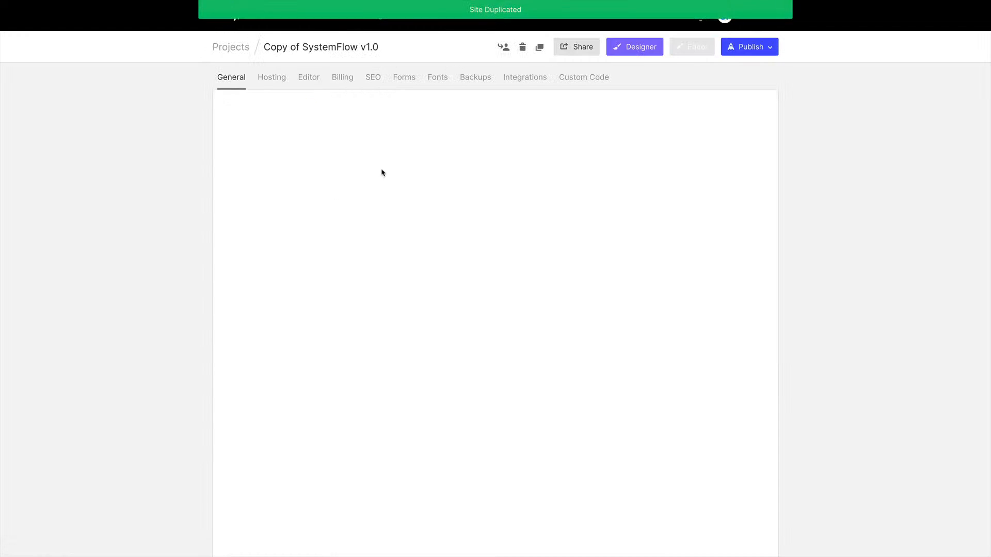
Rename the duplicated project to Ebook and save the general settings
triple_click(336, 159)
type("Ebook")
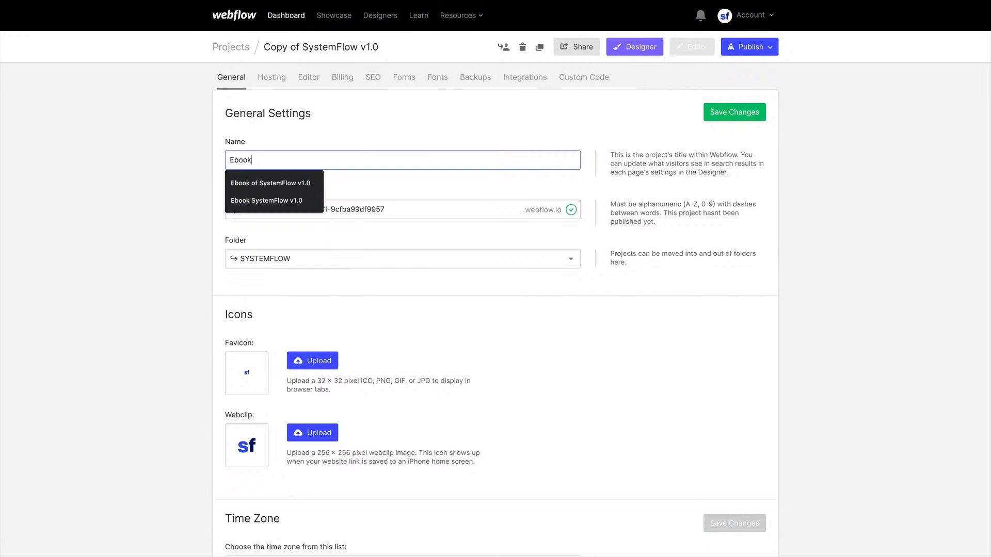
left_click(718, 117)
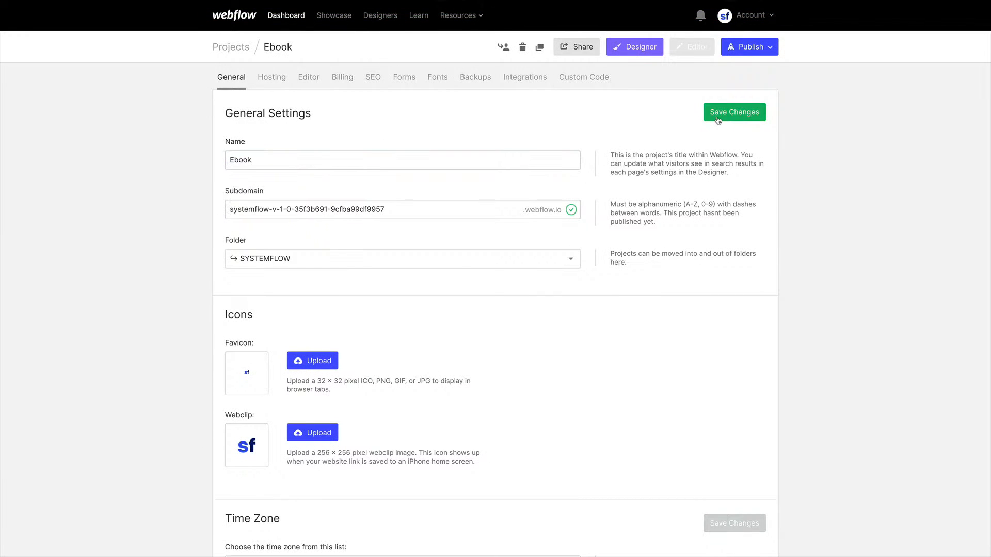
Open the project in the Designer and delete the welcome Section from the Home page
left_click(632, 47)
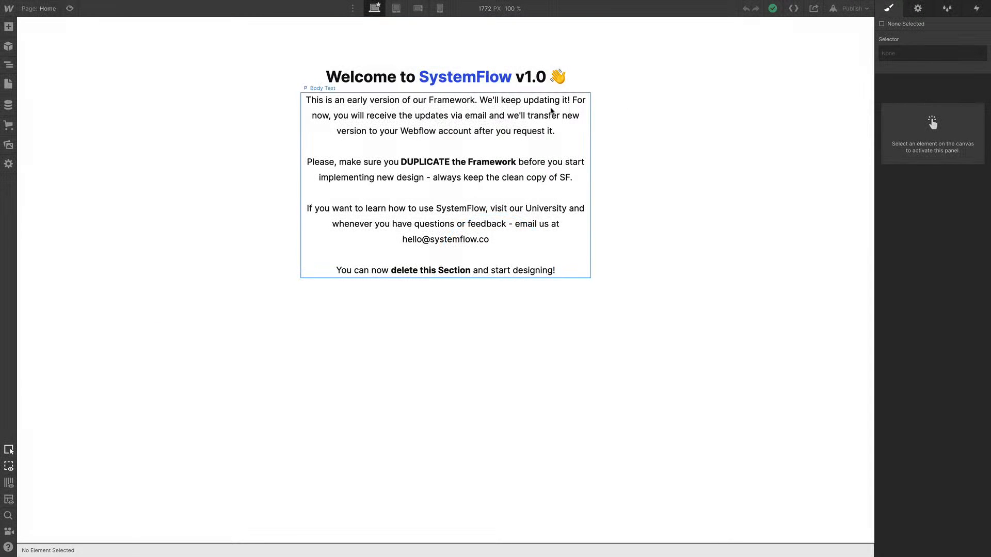
left_click(552, 111)
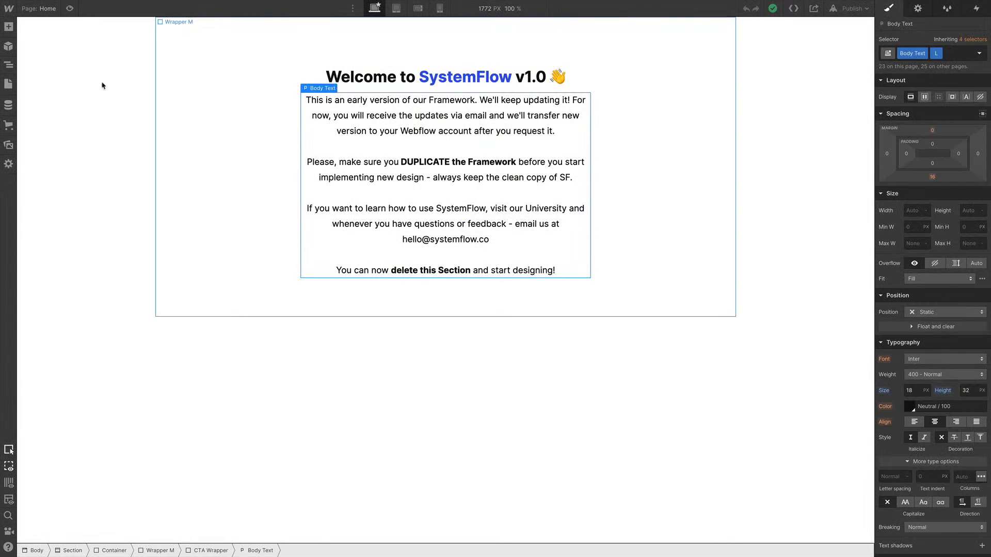
left_click(8, 65)
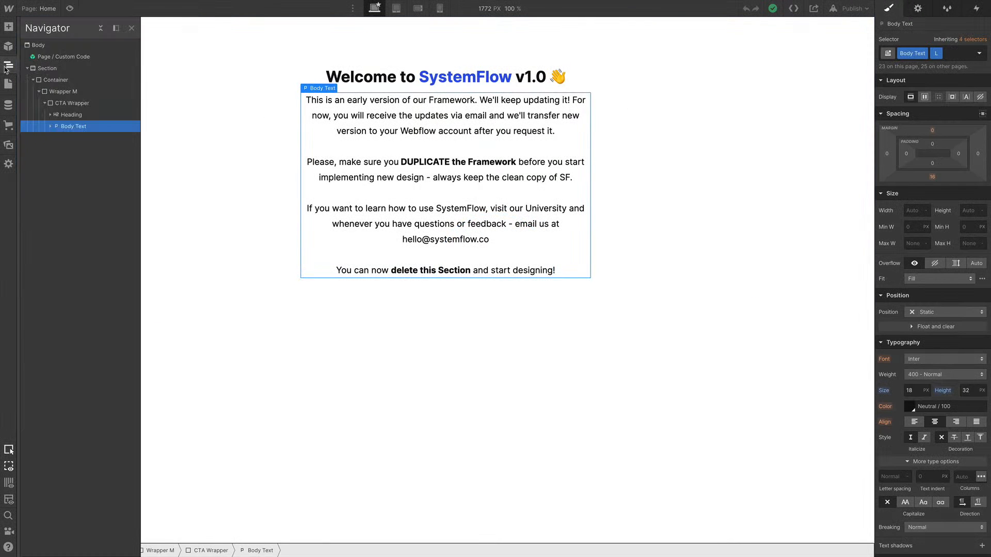
left_click(62, 72)
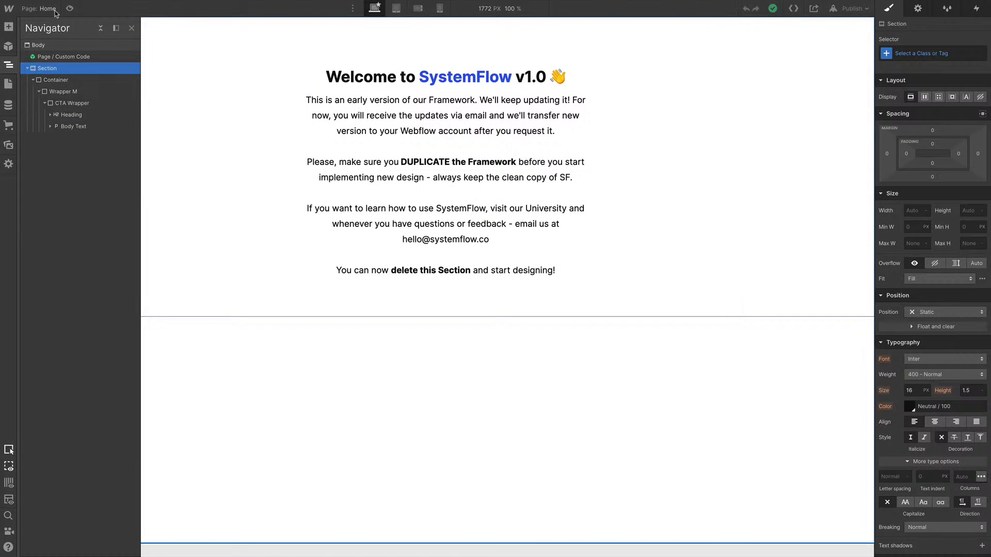
key("Delete")
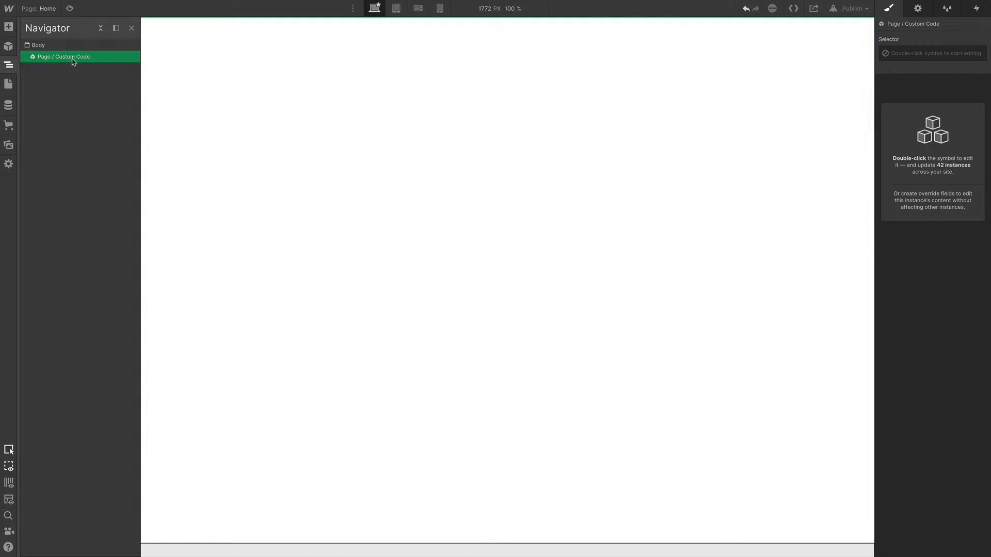
Review the FitMom ebook design in Figma and browse the style guide's CTA Sections templates
left_click(261, 107)
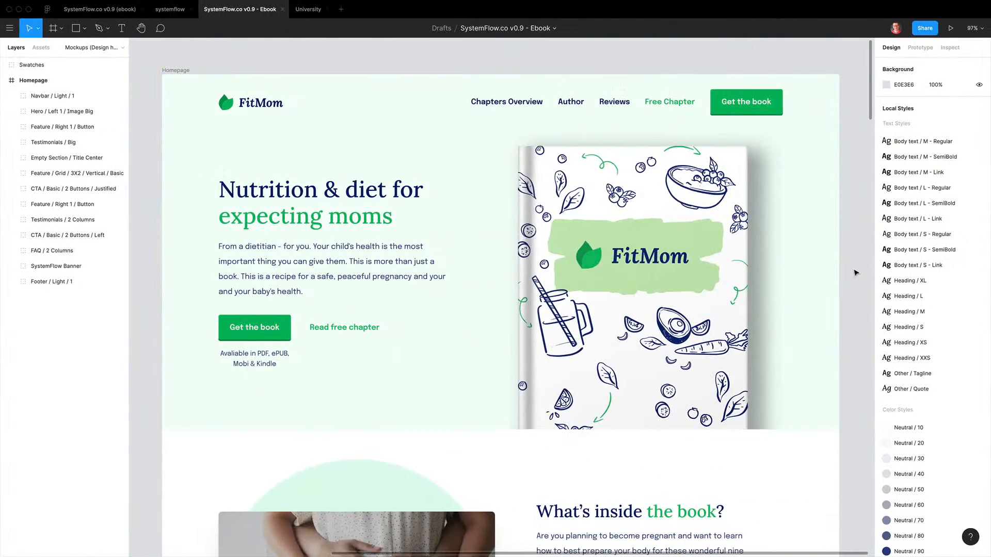
scroll(860, 284, "down", 1)
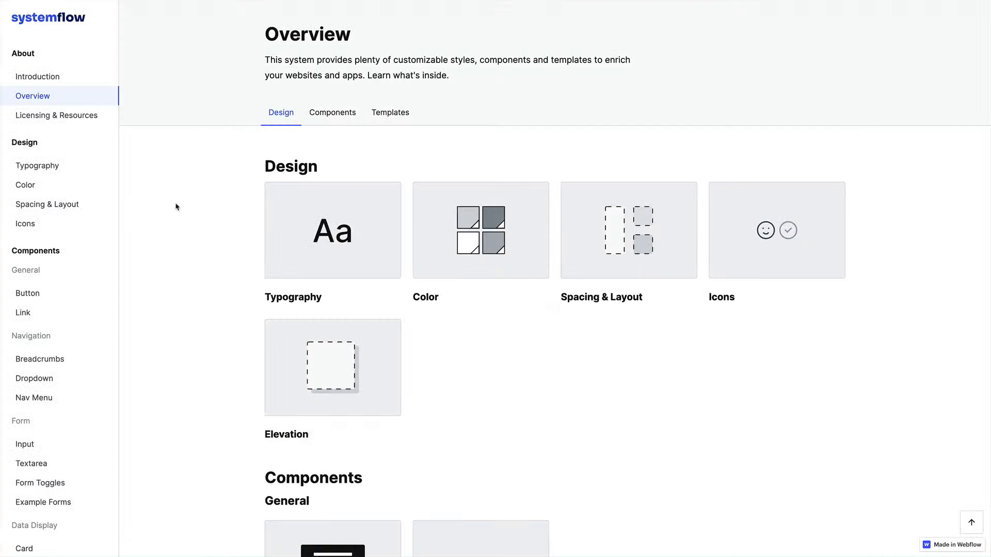
scroll(76, 414, "down", 10)
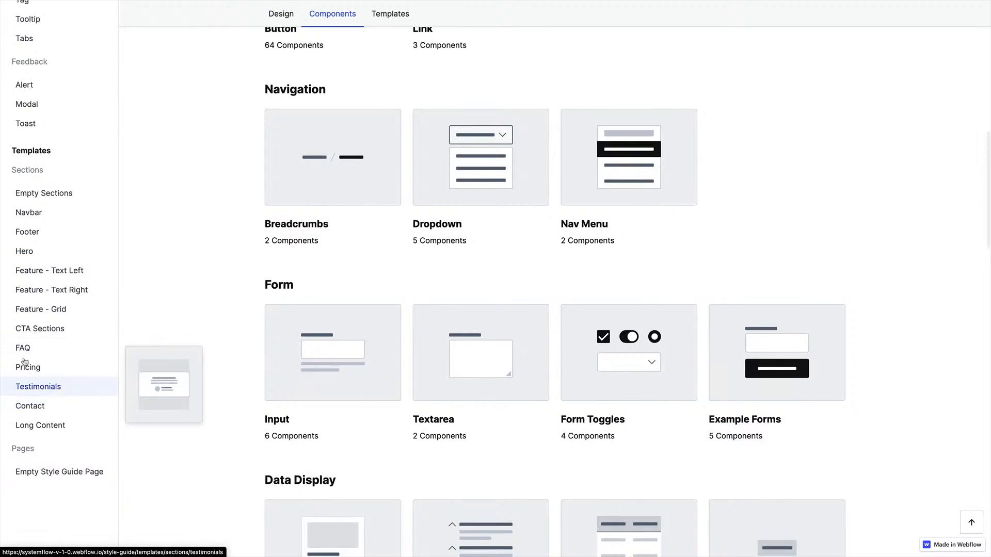
left_click(52, 331)
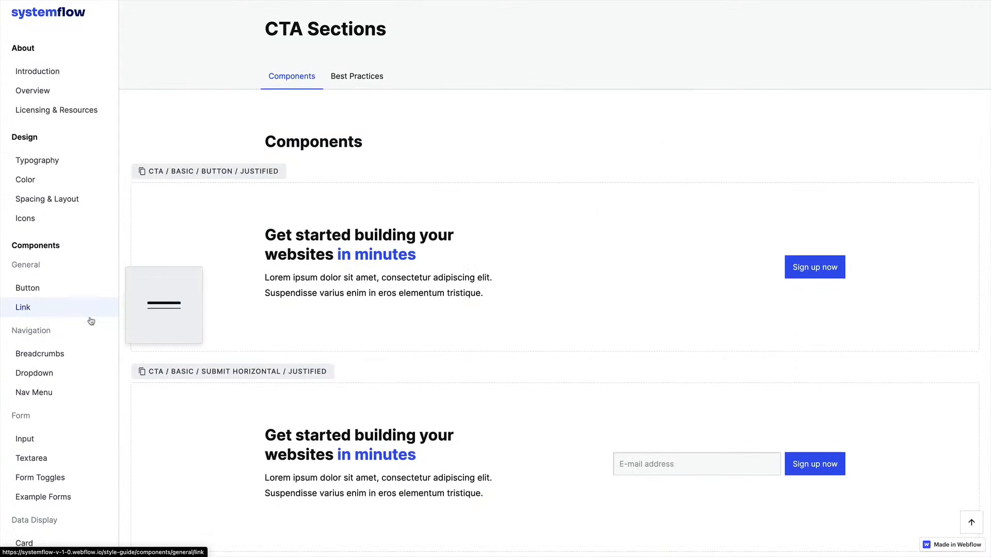
scroll(91, 321, "down", 12)
scroll(416, 183, "up", 1)
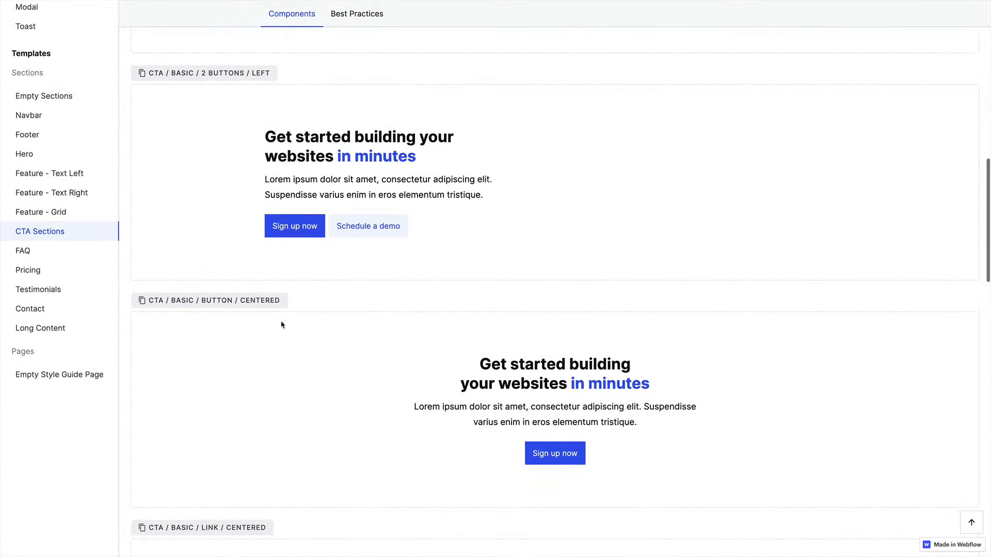
left_click(215, 304)
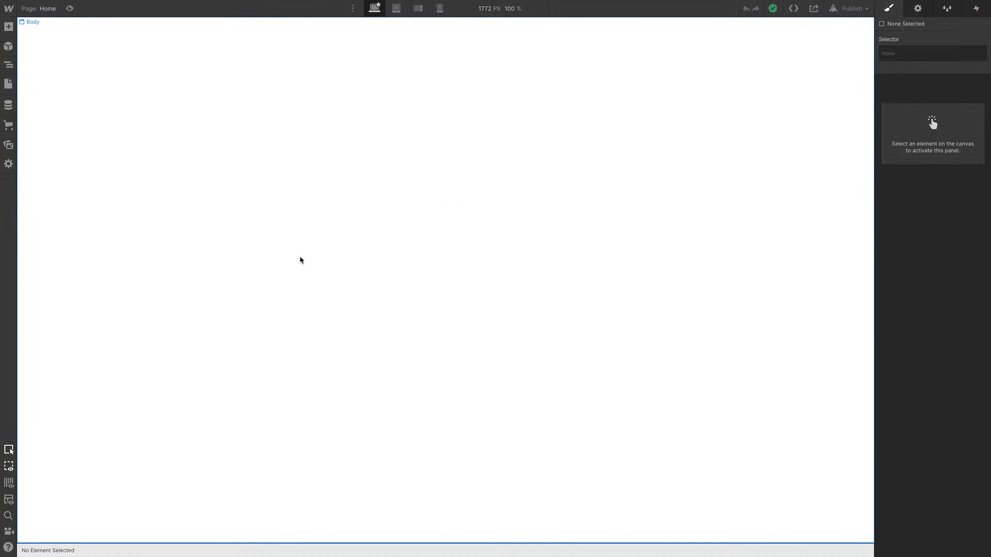
Insert the CTA / Basic / Button / Centered symbol onto the Home page through quick find
key("super+e")
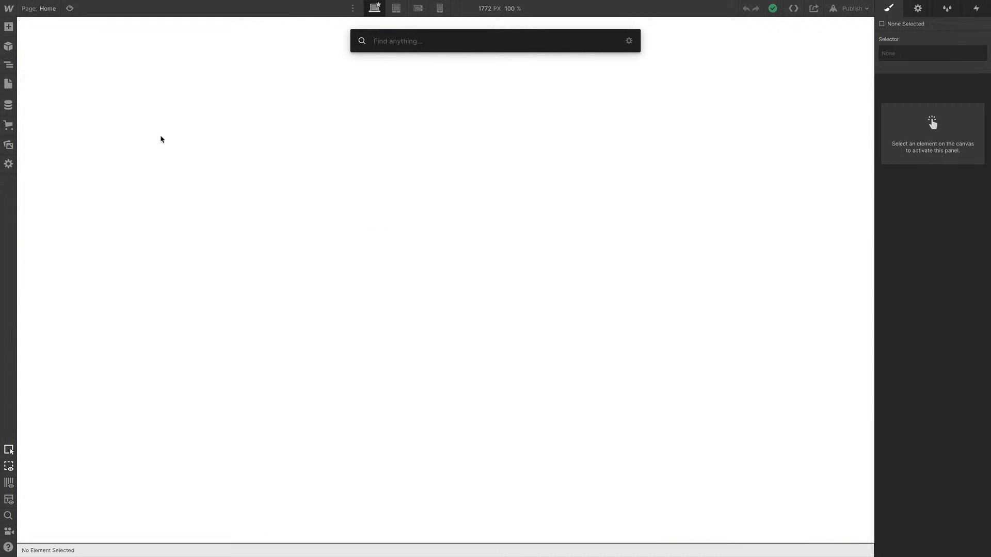
type("CTA / Basic / Button / Centered")
key("Return")
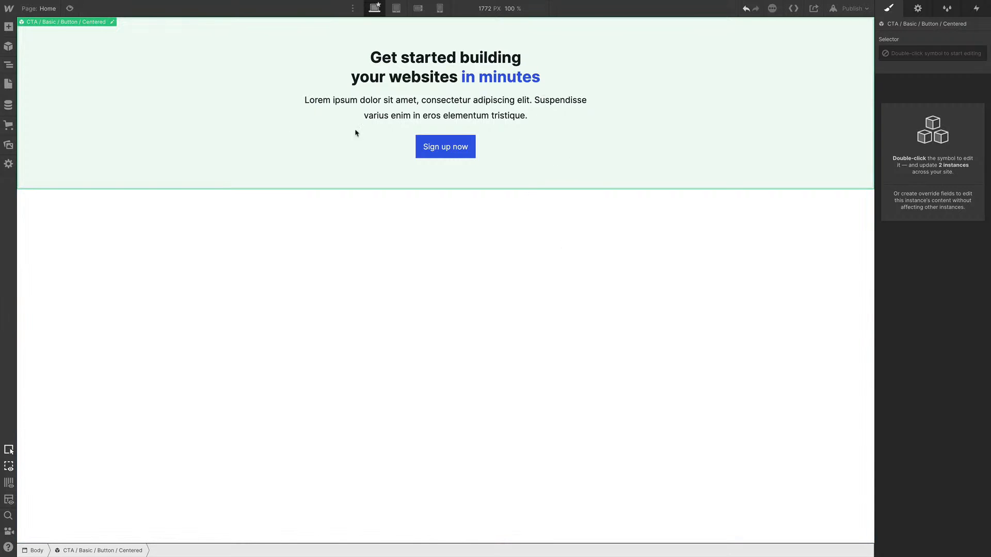
Review the Customize page's typography and color settings and return to the Home page
left_click(46, 8)
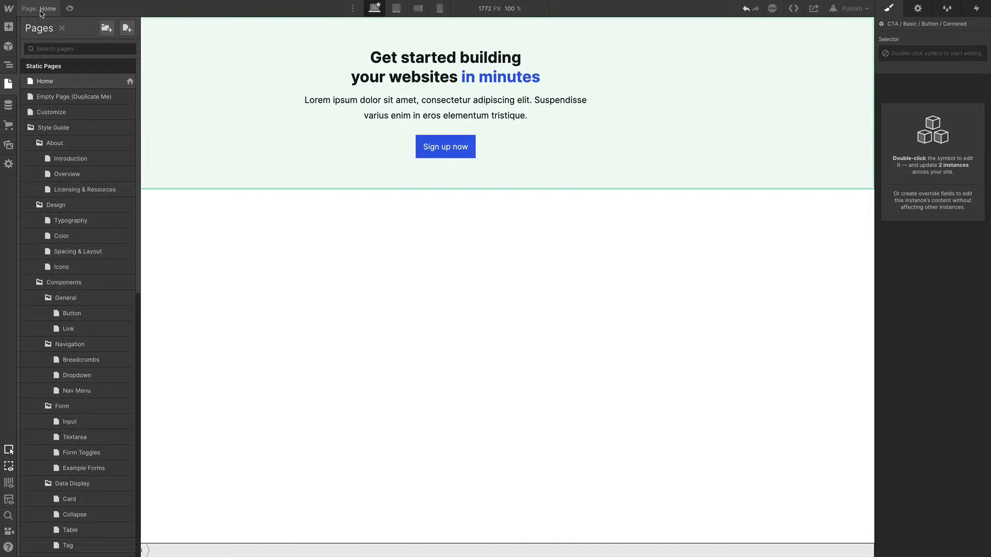
left_click(65, 111)
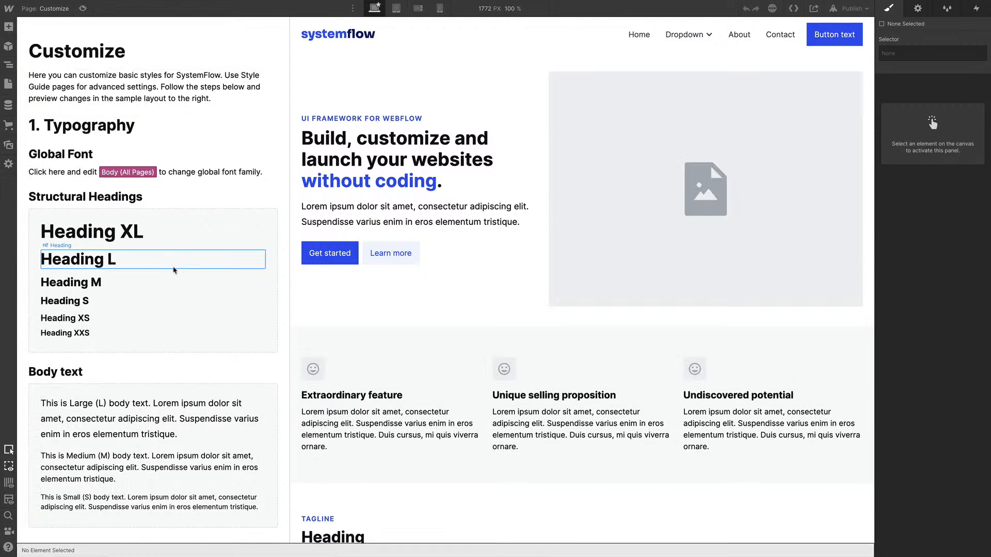
scroll(174, 270, "down", 3)
scroll(174, 270, "up", 1)
scroll(173, 282, "down", 3)
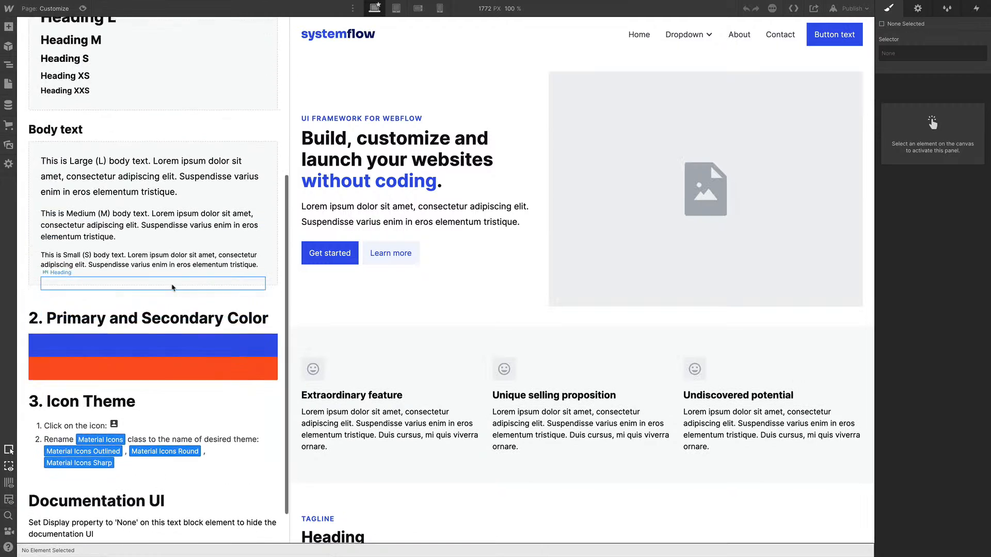
scroll(173, 283, "up", 4)
key("p")
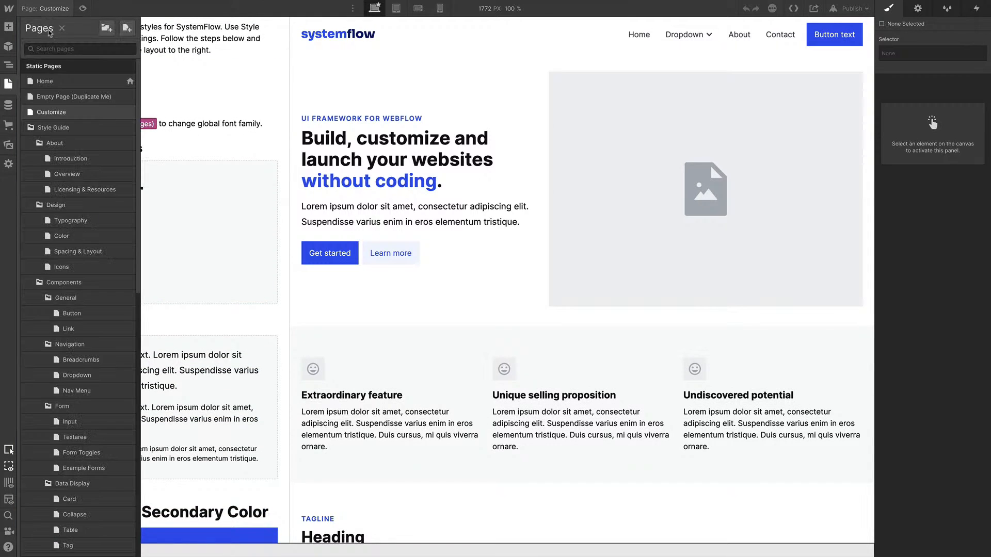
left_click(73, 85)
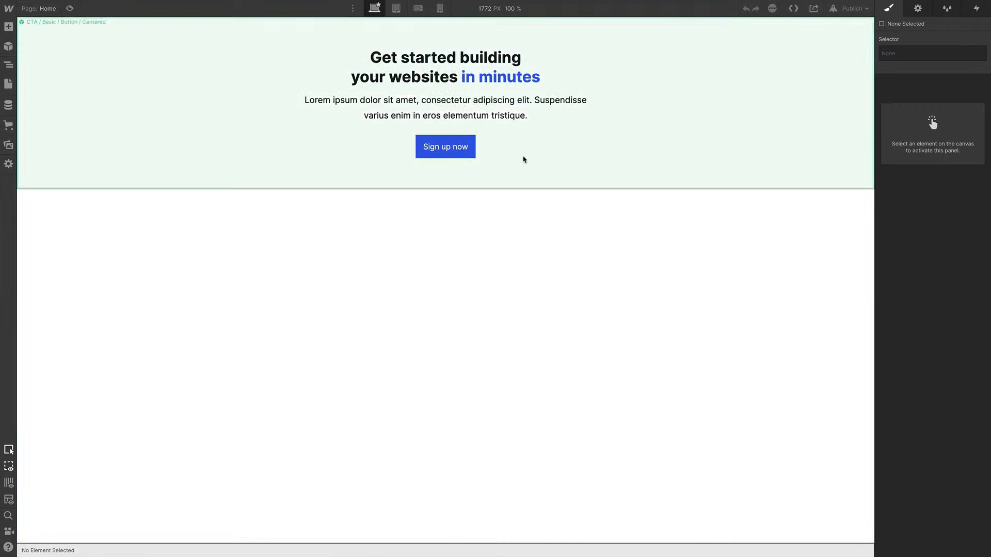
Switch to the University design in Figma and examine the Player lesson page layout
left_click(525, 165)
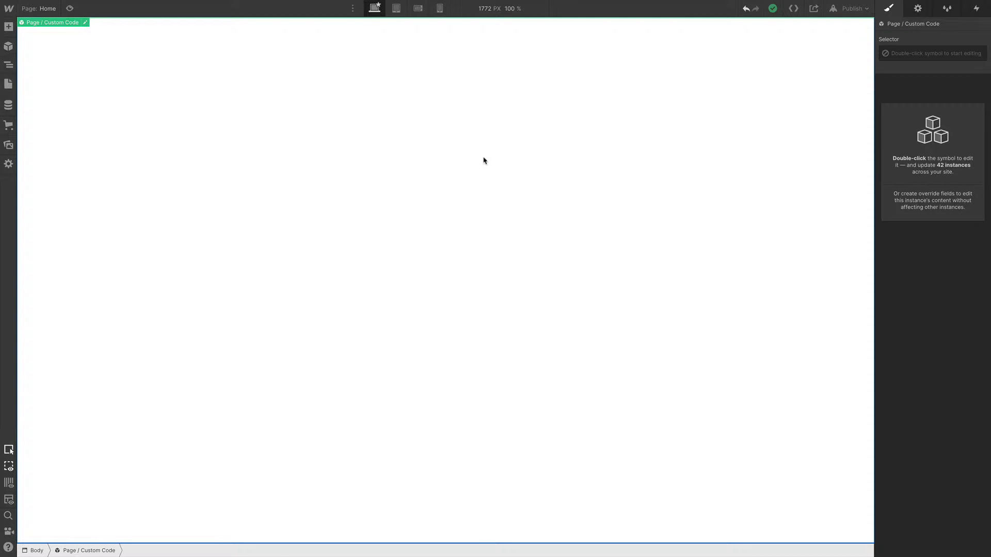
key("ctrl+Right")
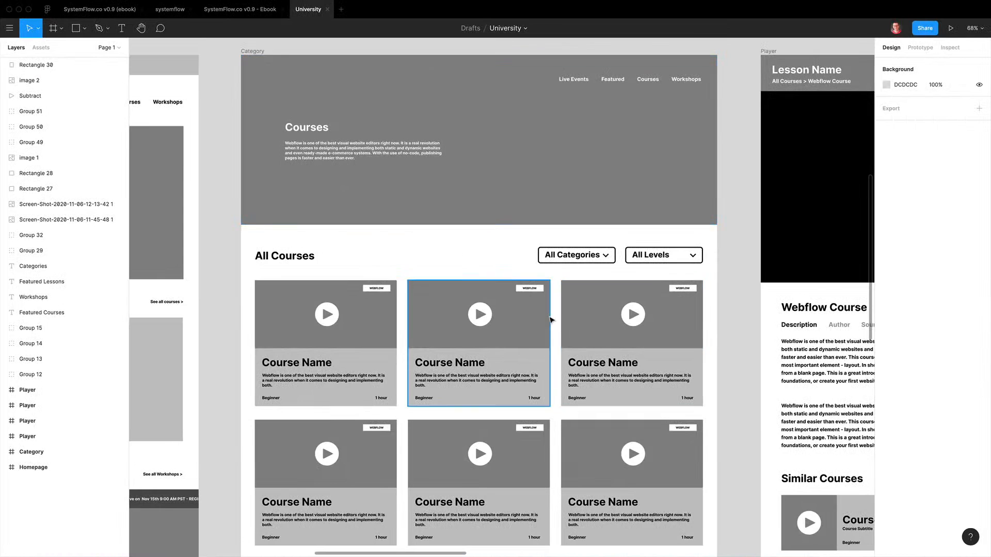
scroll(551, 318, "up", 1)
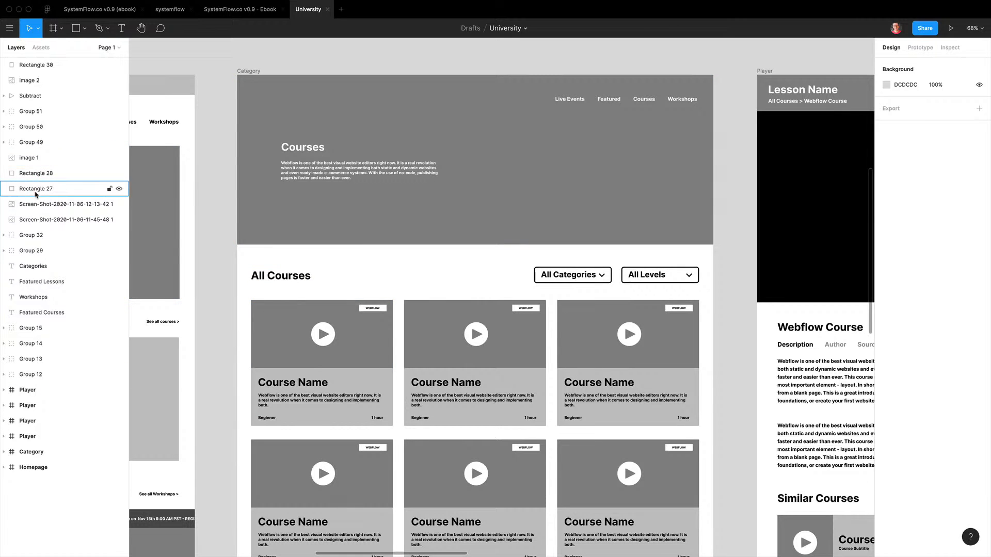
scroll(417, 204, "down", 5)
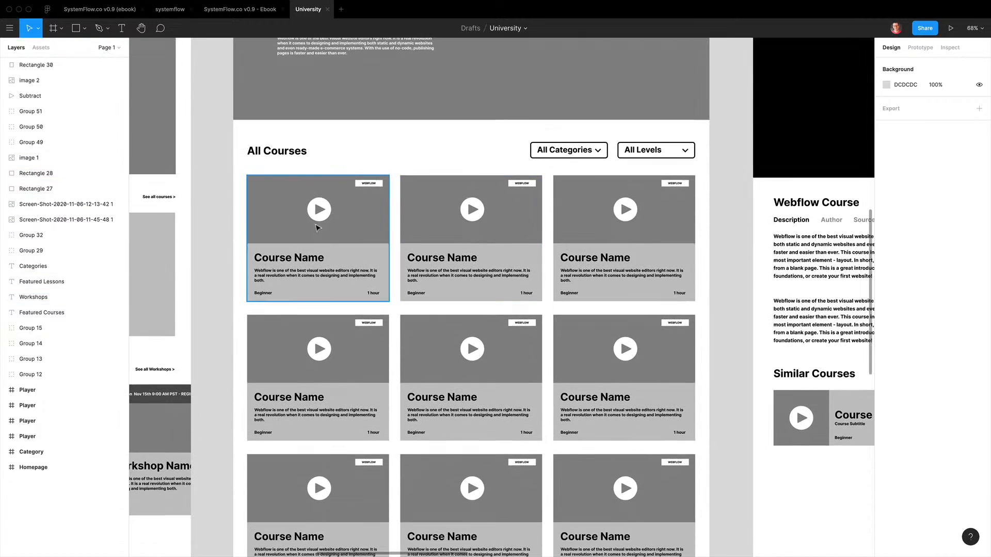
scroll(316, 223, "right", 15)
scroll(478, 214, "up", 2)
scroll(480, 215, "up", 2)
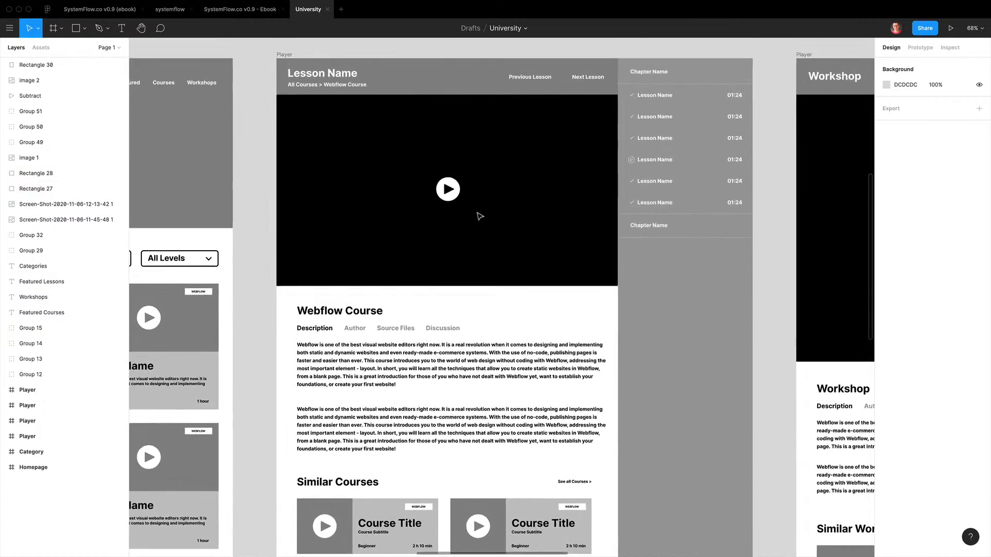
scroll(439, 210, "up", 5)
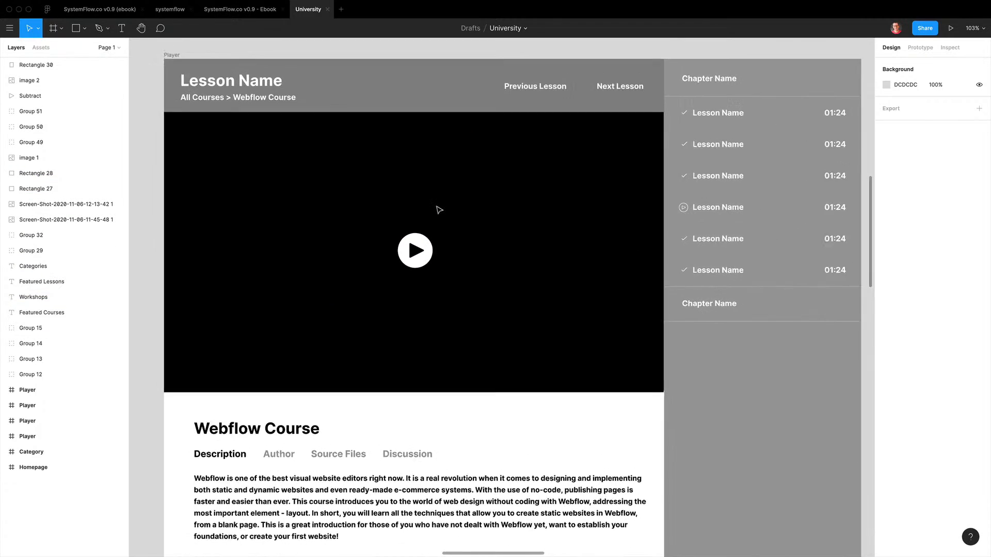
scroll(436, 208, "down", 3)
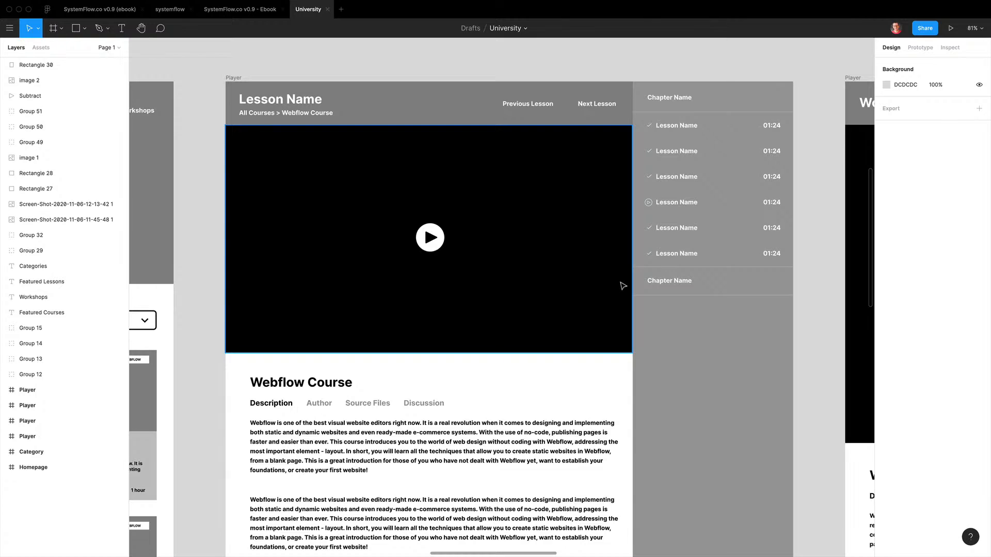
scroll(623, 286, "left", 1)
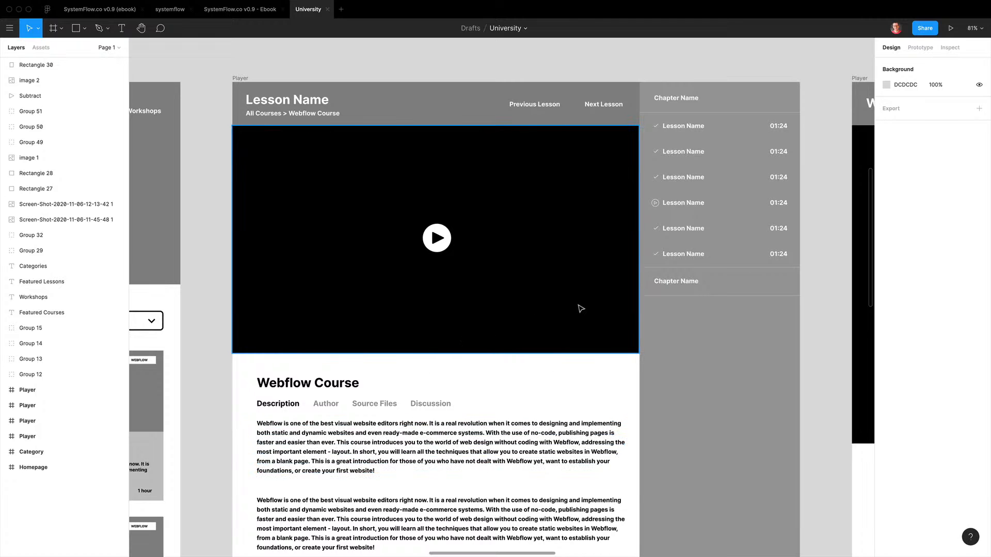
scroll(598, 323, "down", 1)
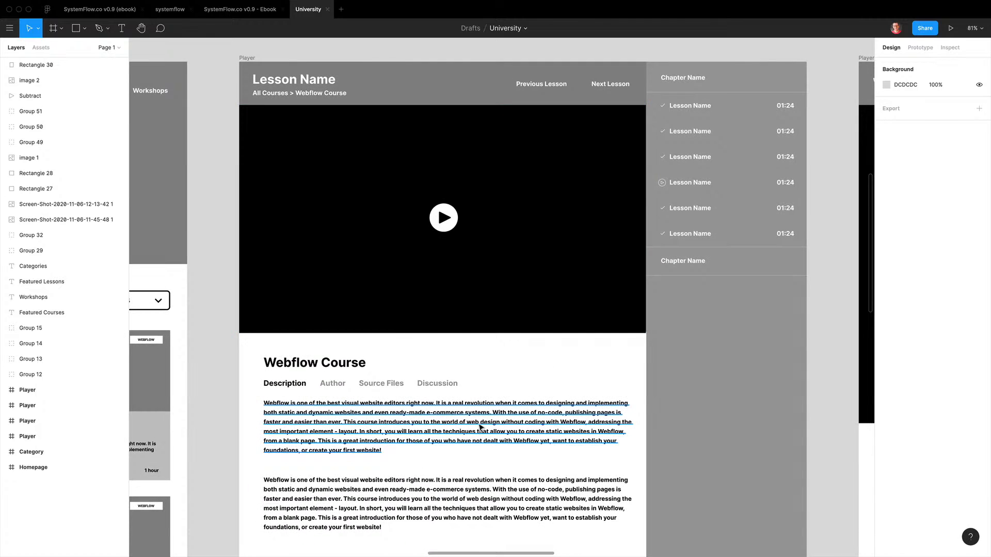
scroll(533, 408, "up", 1)
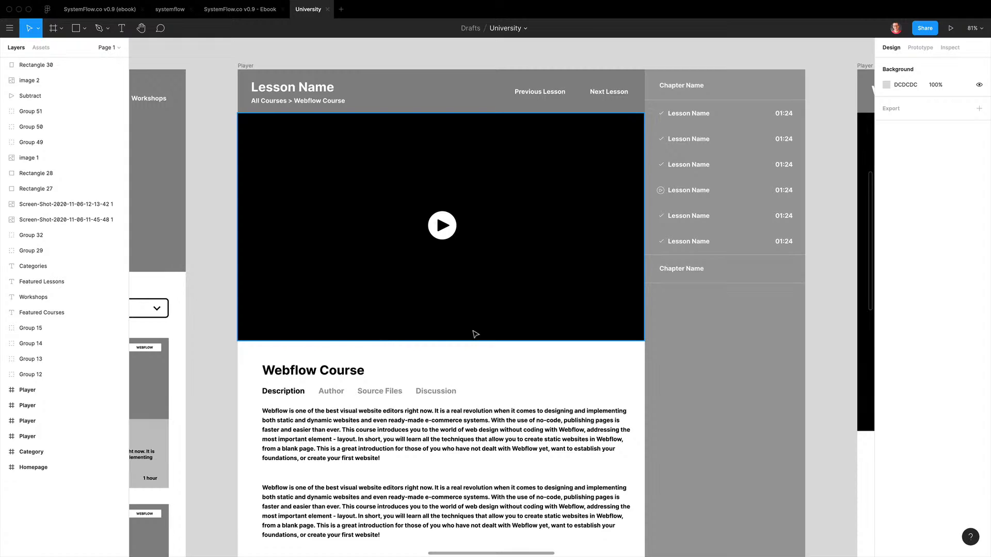
Examine the Category courses page layout in the University Figma design
key("ctrl+Left")
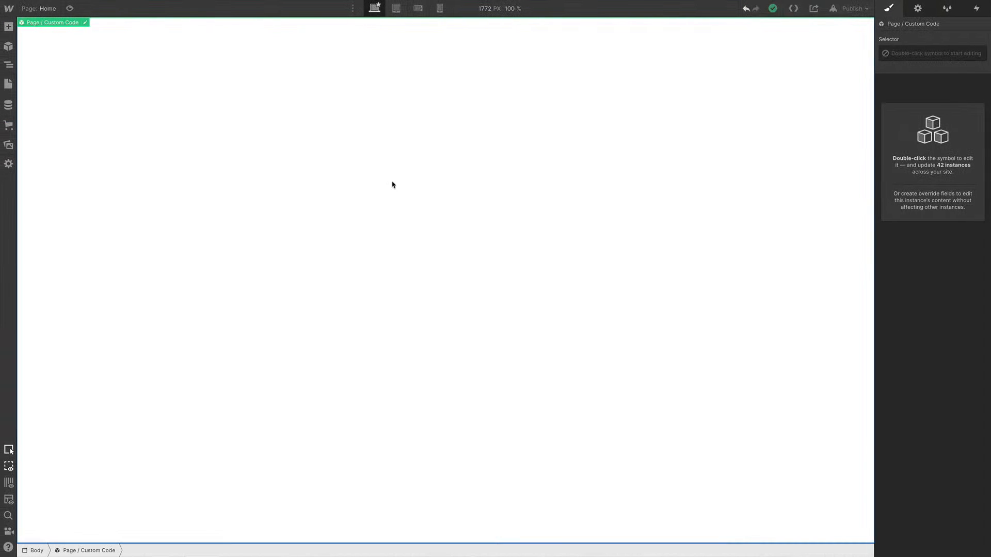
key("ctrl+Right")
scroll(491, 222, "left", 10)
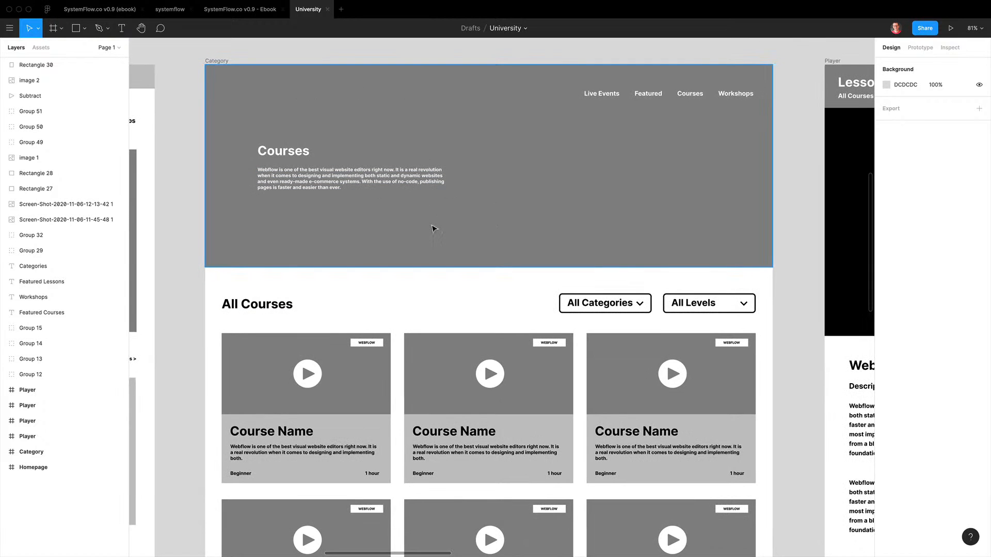
scroll(565, 273, "down", 5)
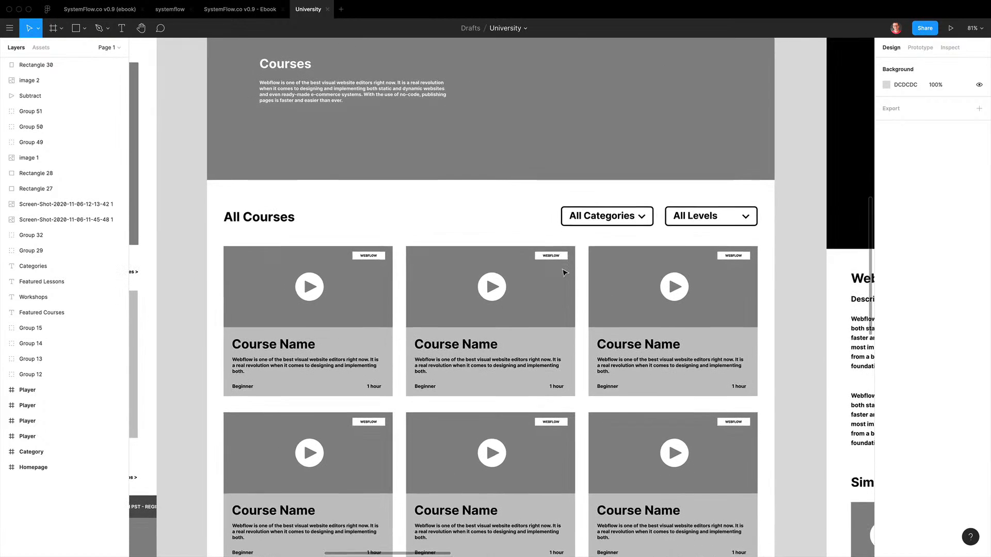
scroll(490, 358, "up", 5)
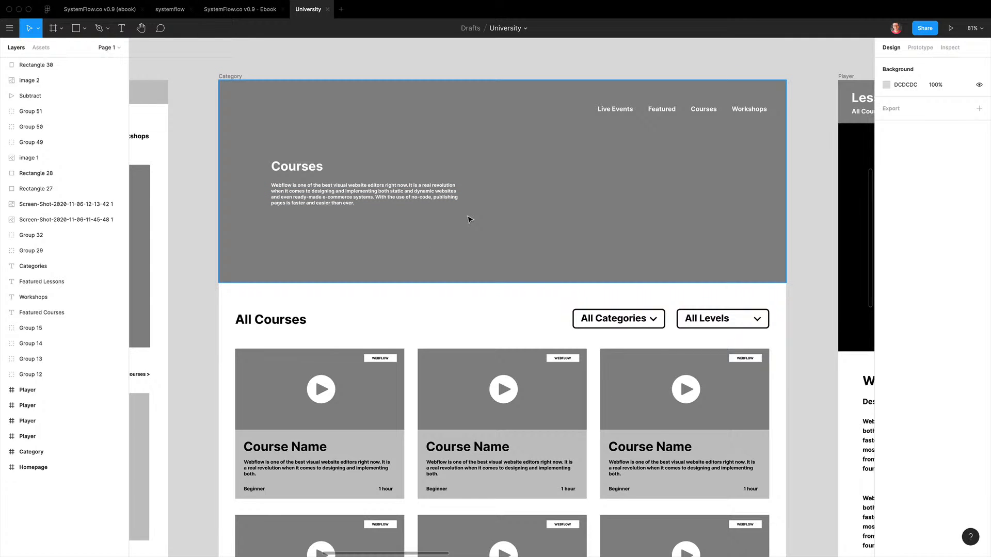
scroll(470, 219, "down", 4)
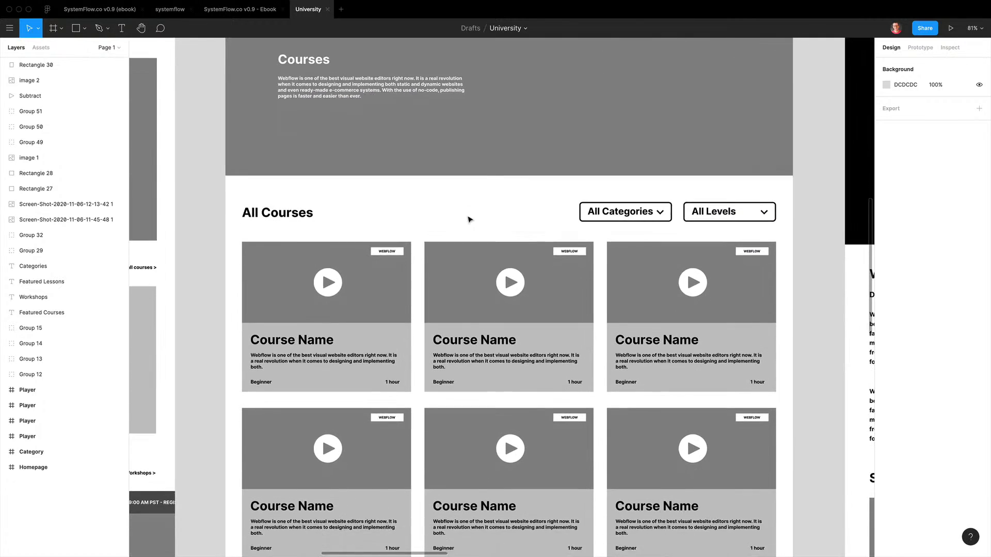
Compare the Category courses layout with the style guide's CTA Sections and Card templates
scroll(470, 219, "down", 1)
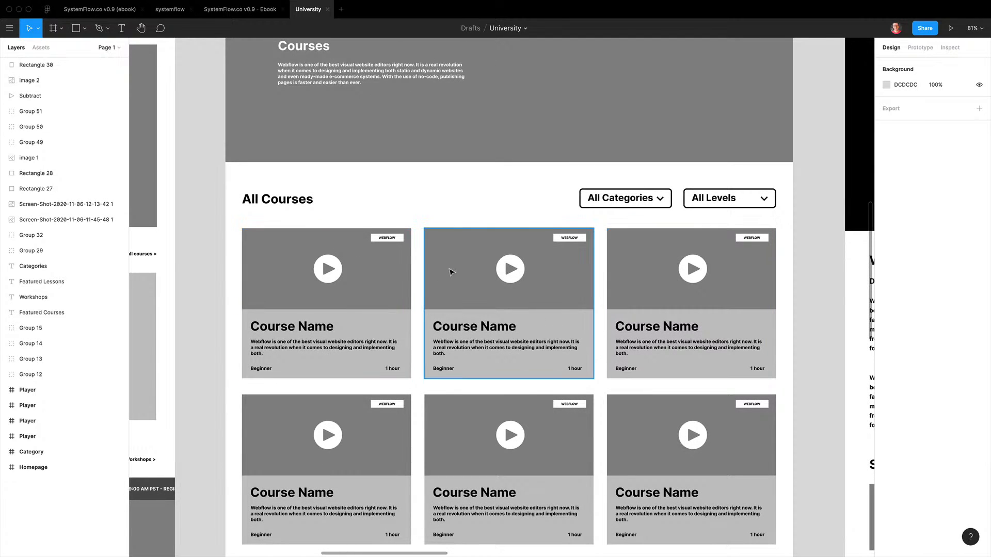
scroll(451, 272, "up", 1)
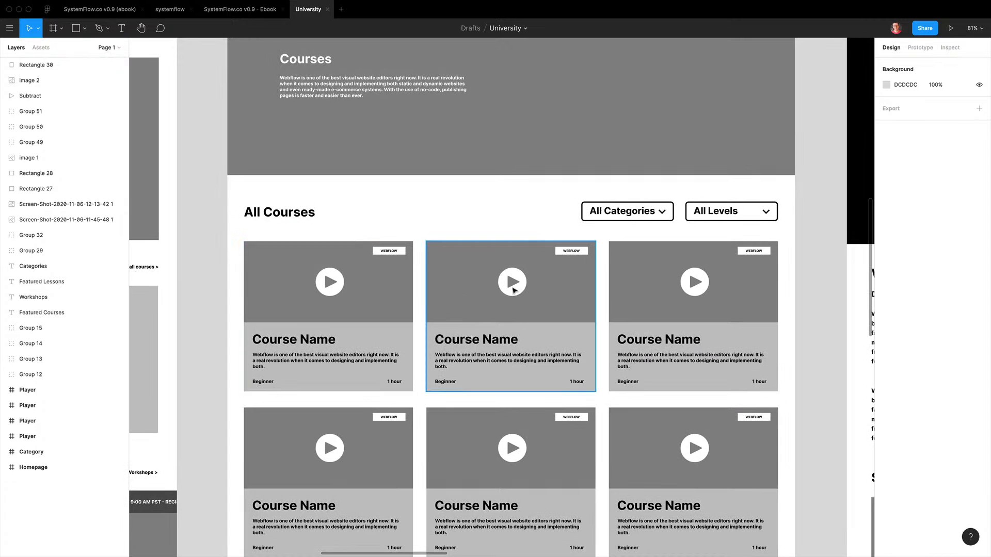
scroll(514, 290, "up", 3)
key("ctrl+Left")
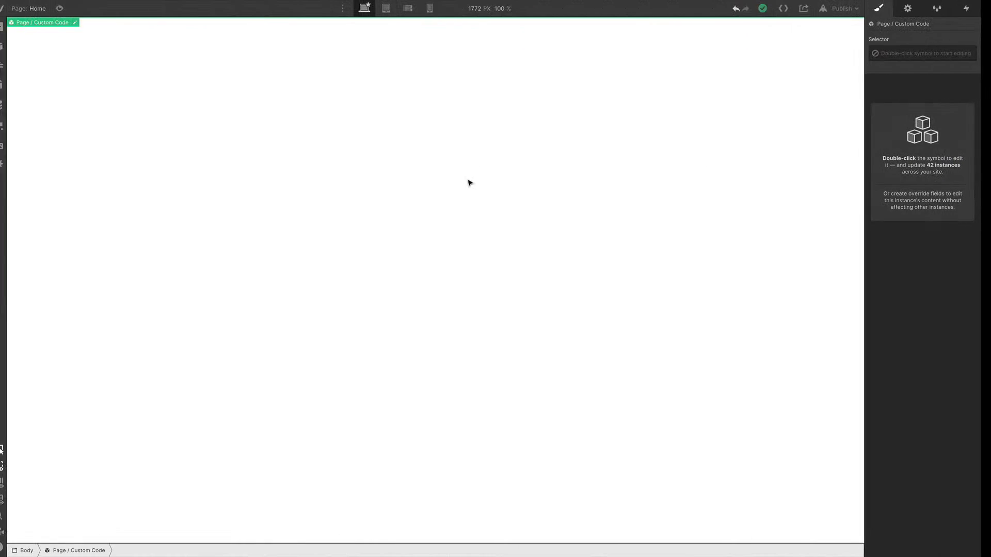
key("ctrl+Tab")
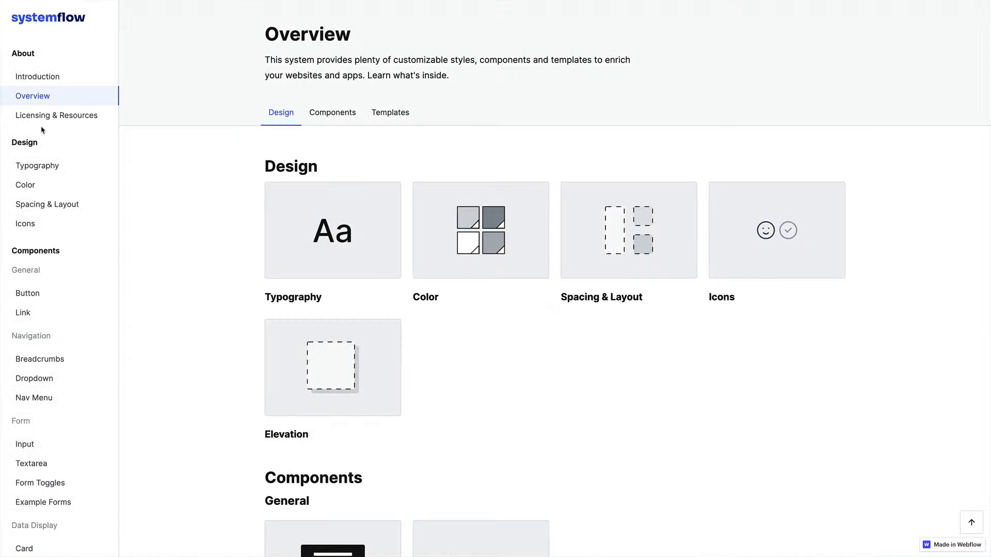
scroll(46, 310, "down", 9)
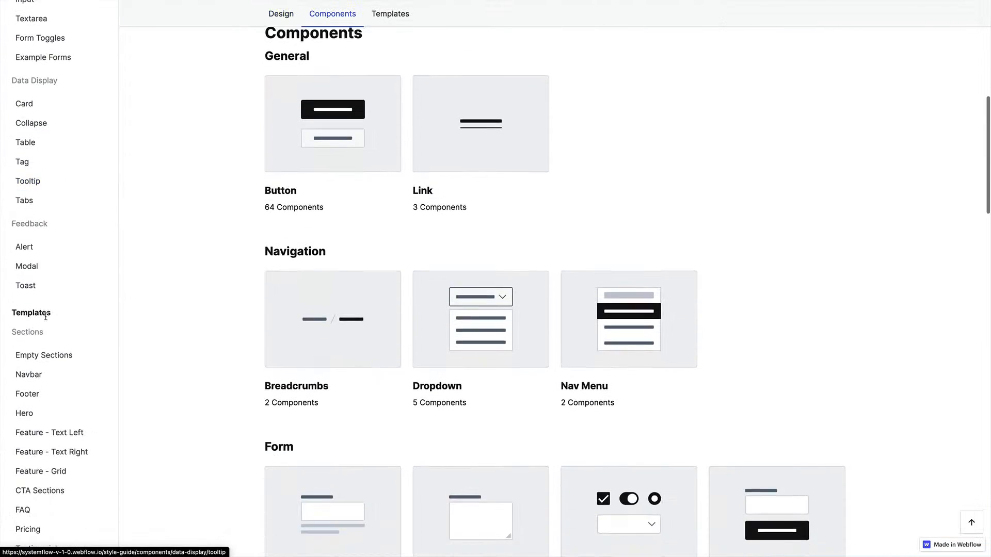
scroll(46, 316, "down", 4)
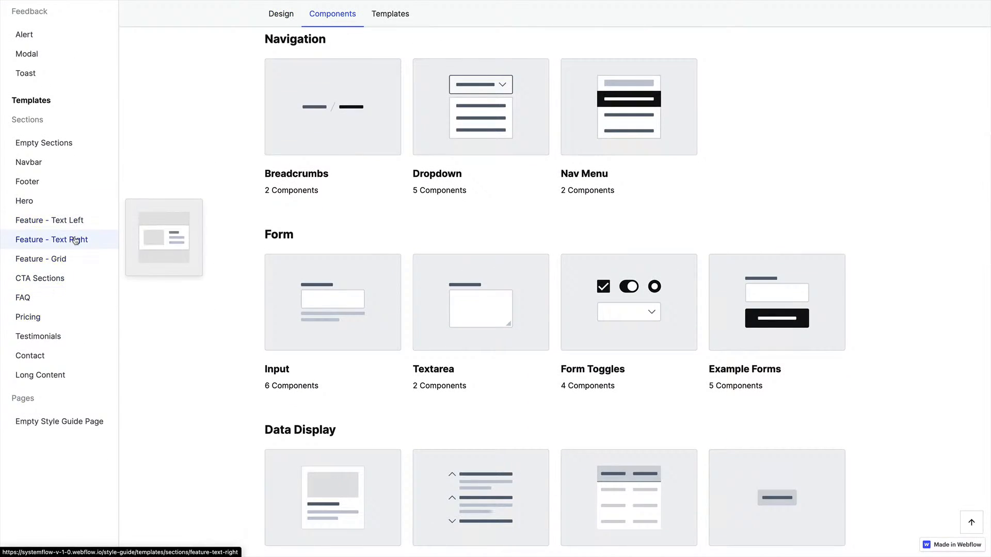
scroll(76, 241, "up", 1)
left_click(71, 341)
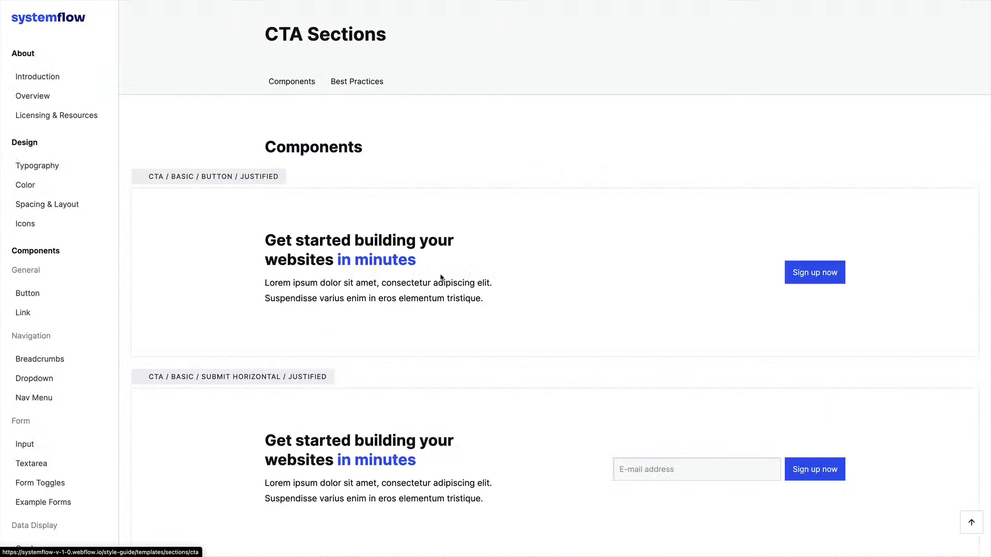
scroll(522, 239, "down", 3)
left_click_drag(293, 118, 432, 169)
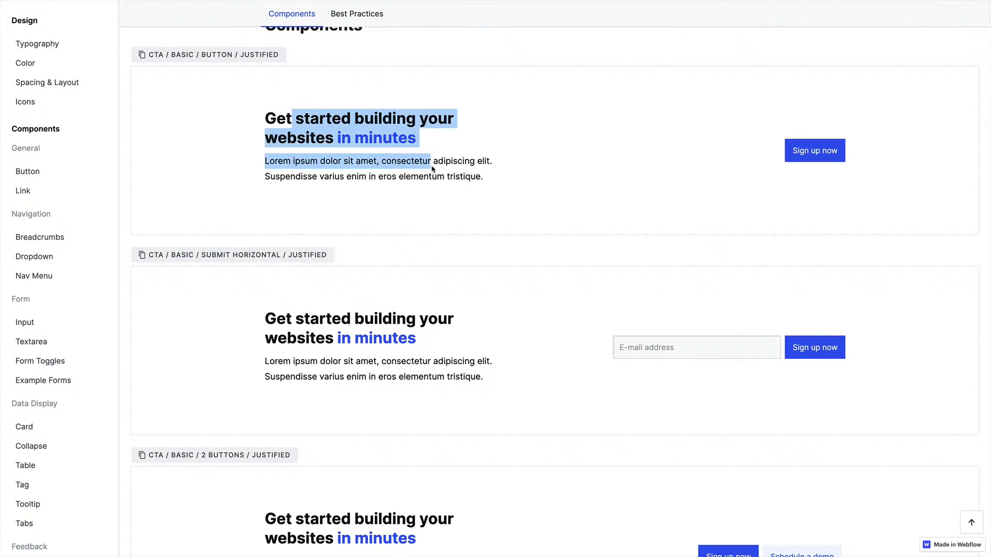
left_click(433, 169)
scroll(47, 395, "down", 2)
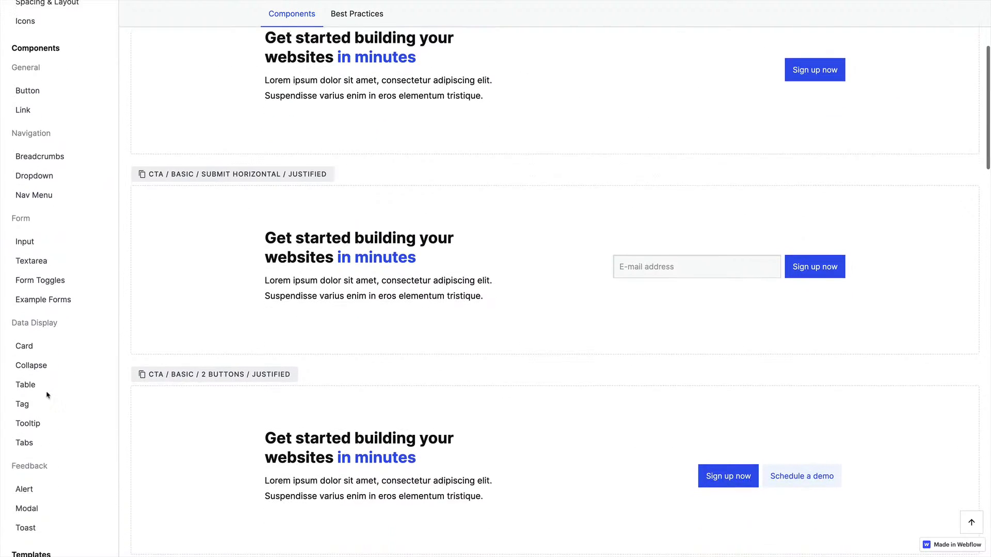
left_click(78, 325)
scroll(575, 201, "down", 10)
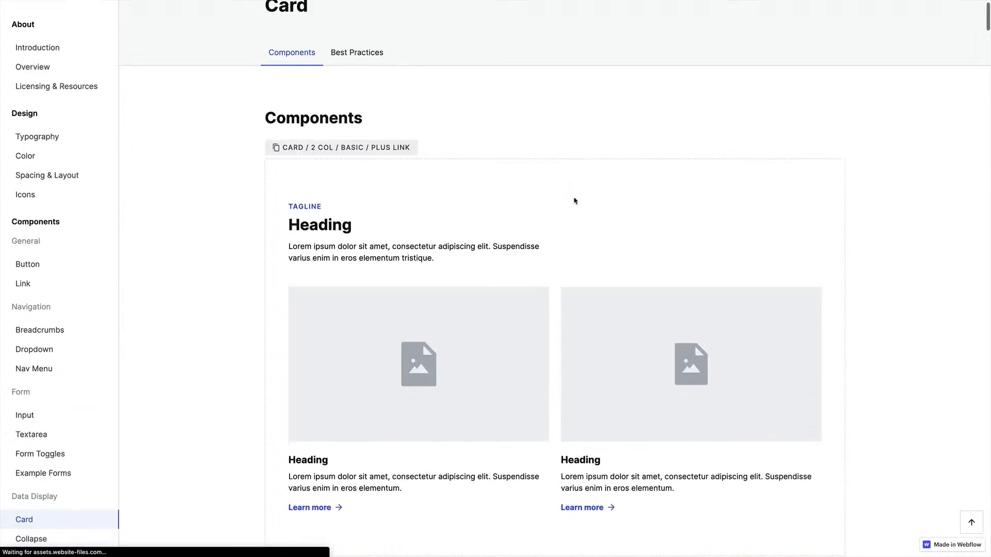
scroll(575, 201, "down", 10)
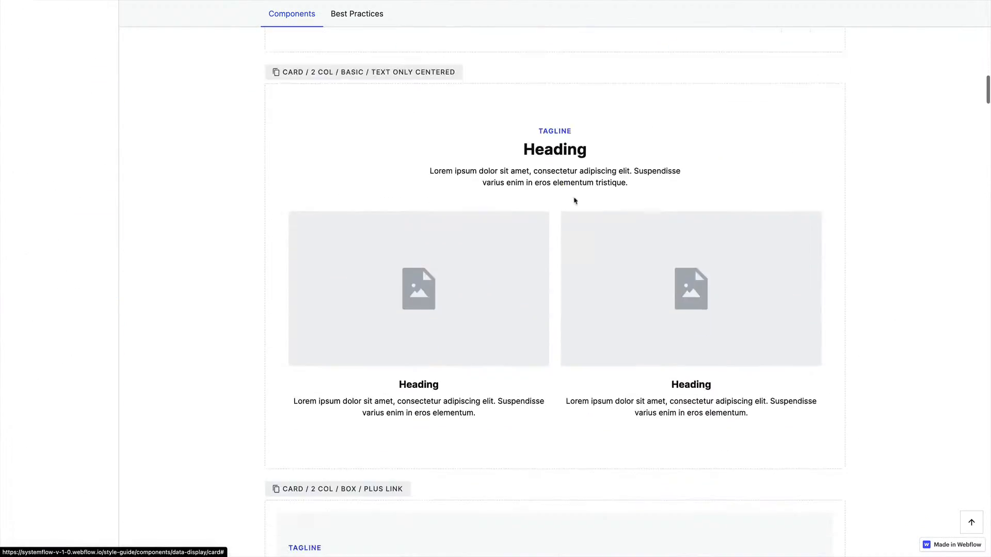
Inspect the course card groups in the University Category design
key("ctrl+Right")
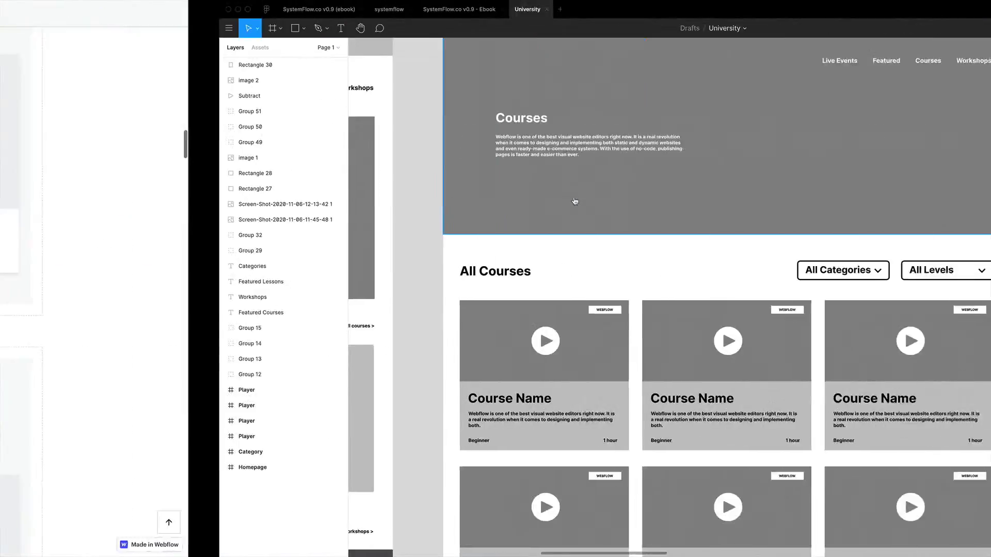
left_click(392, 405)
left_click(578, 400)
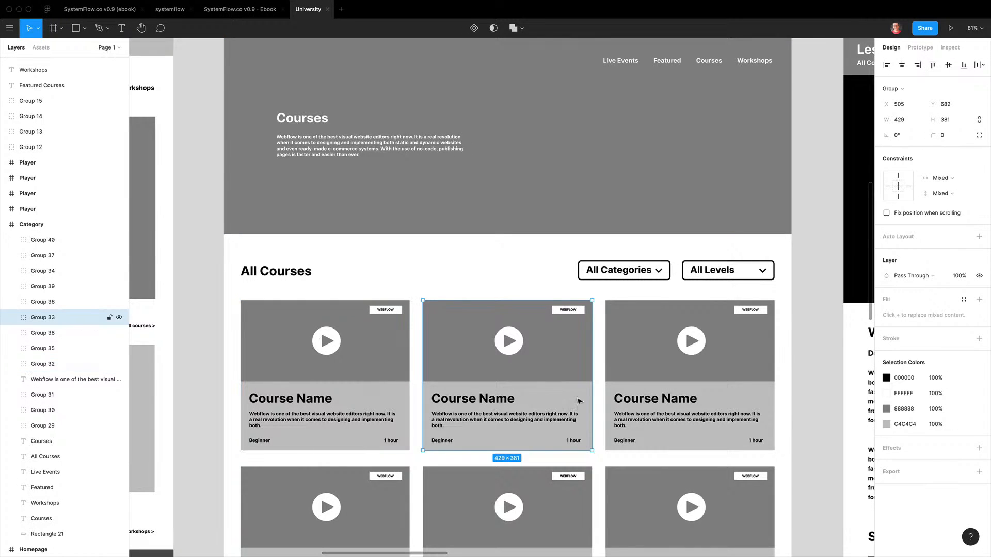
left_click(671, 402)
left_click(530, 395)
Copy the Card / 2 Col / Box / Text Only symbol from the style guide and insert it onto the Home page through quick find
key("ctrl+Left")
scroll(486, 334, "up", 1)
scroll(484, 330, "up", 2)
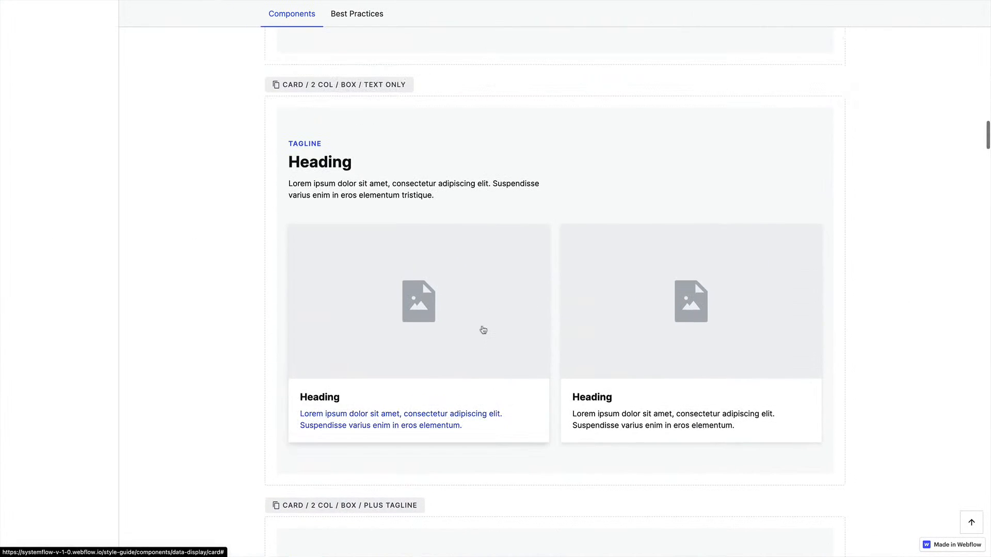
left_click(343, 86)
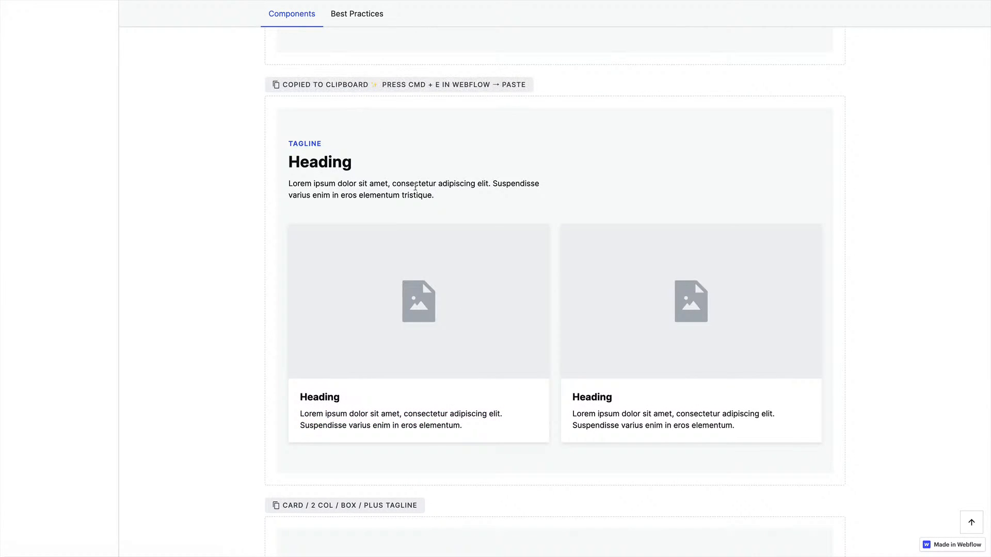
key("ctrl+Tab")
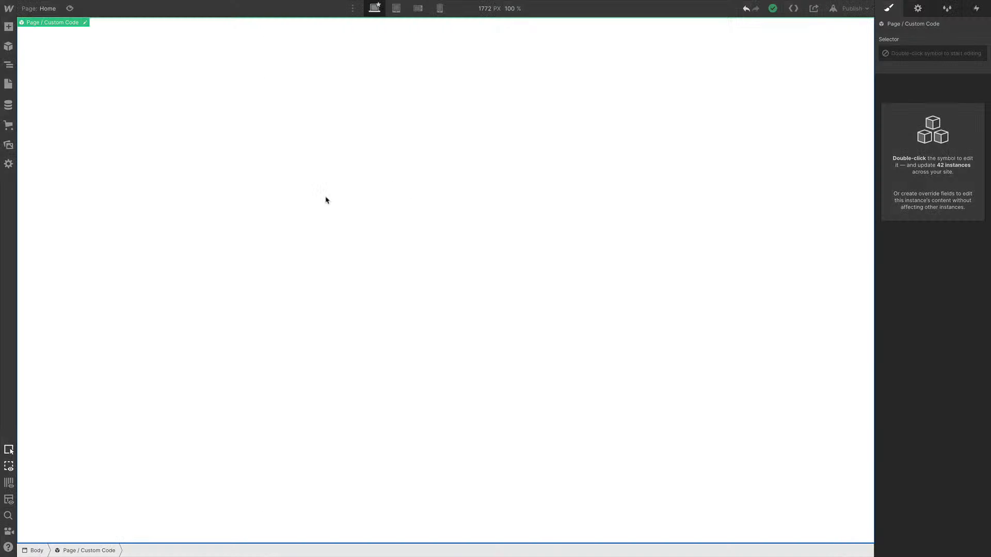
key("super+e")
key("super+v")
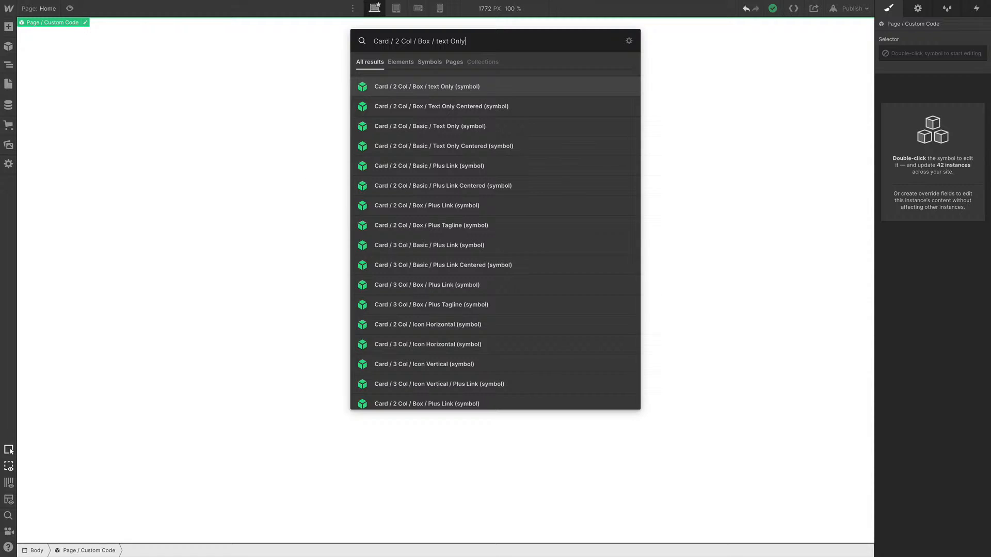
key("Return")
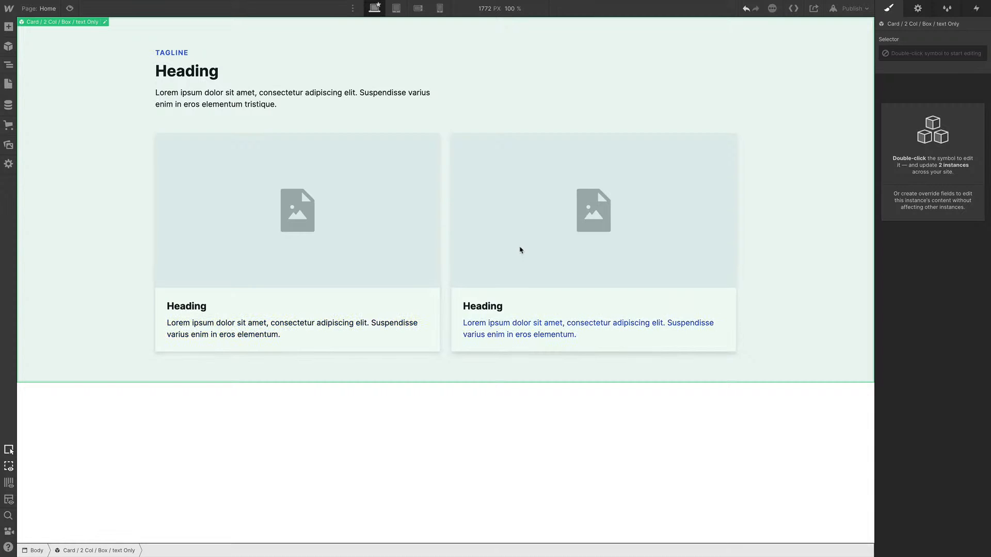
Unlink the inserted card symbol instance
right_click(317, 196)
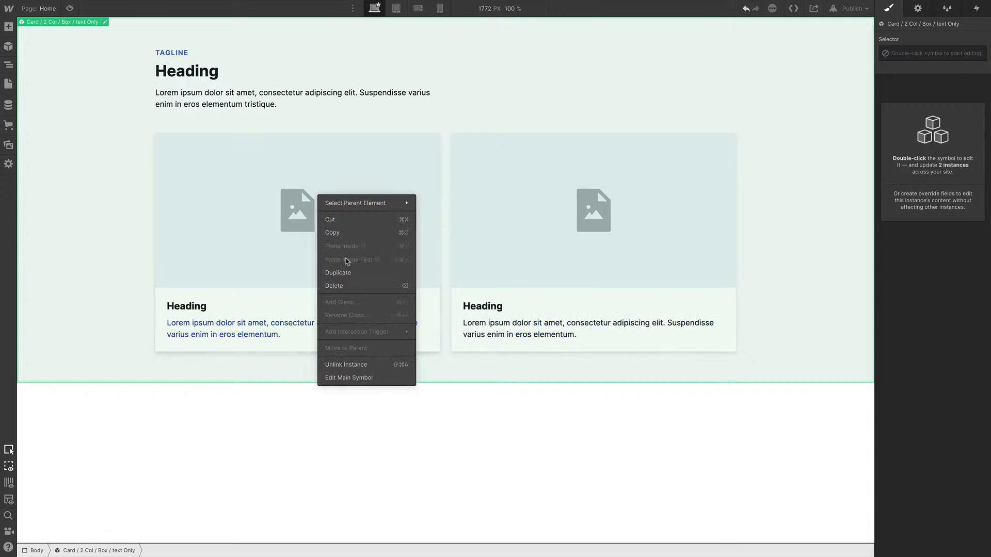
left_click(385, 366)
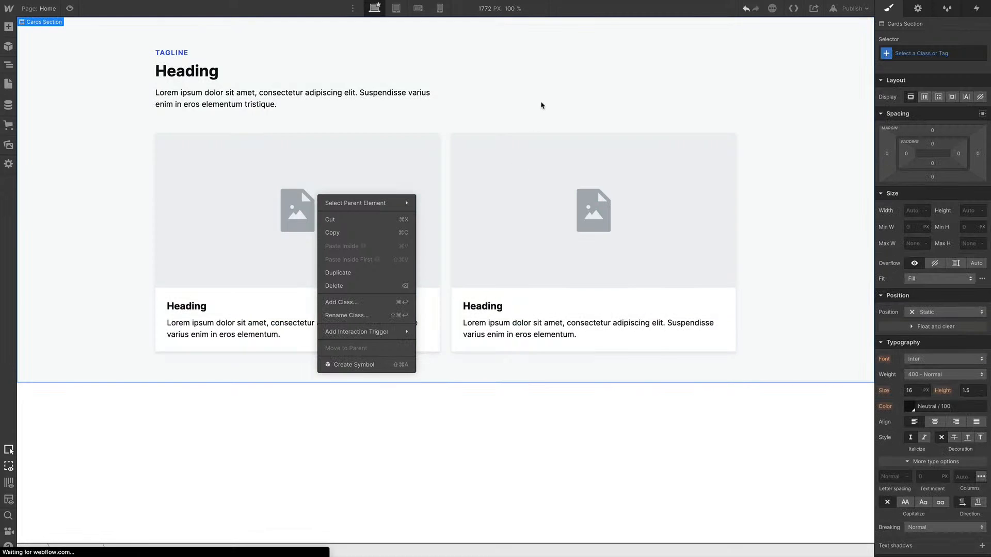
key("Escape")
Add a third column to the L G 2 Col card grid and duplicate a card to fill it
left_click(516, 219)
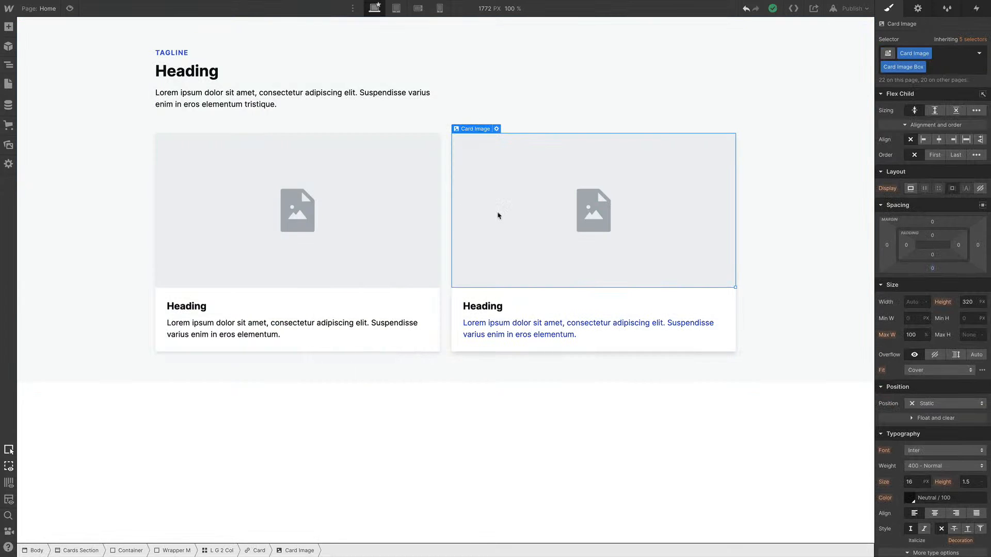
left_click(261, 296)
left_click(9, 66)
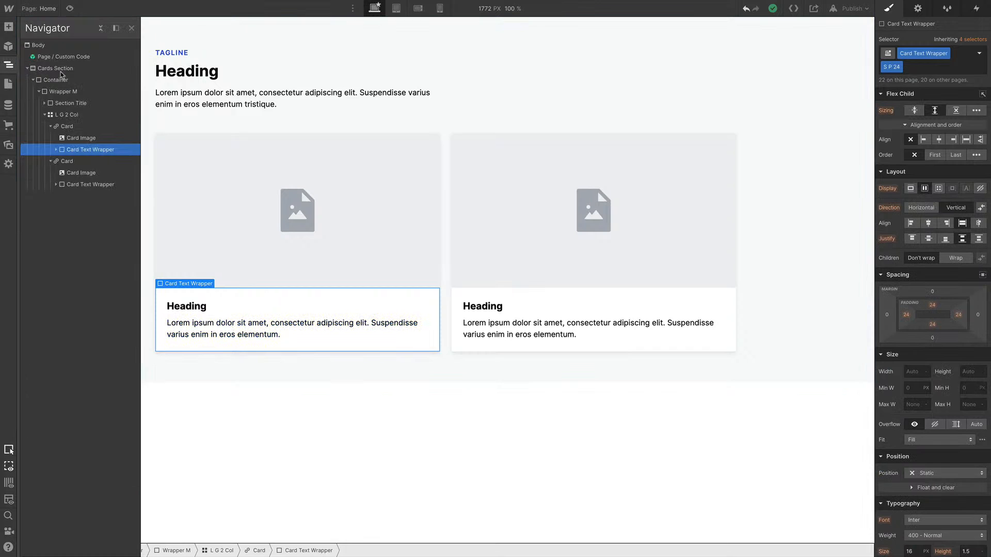
left_click(71, 127)
left_click(72, 116)
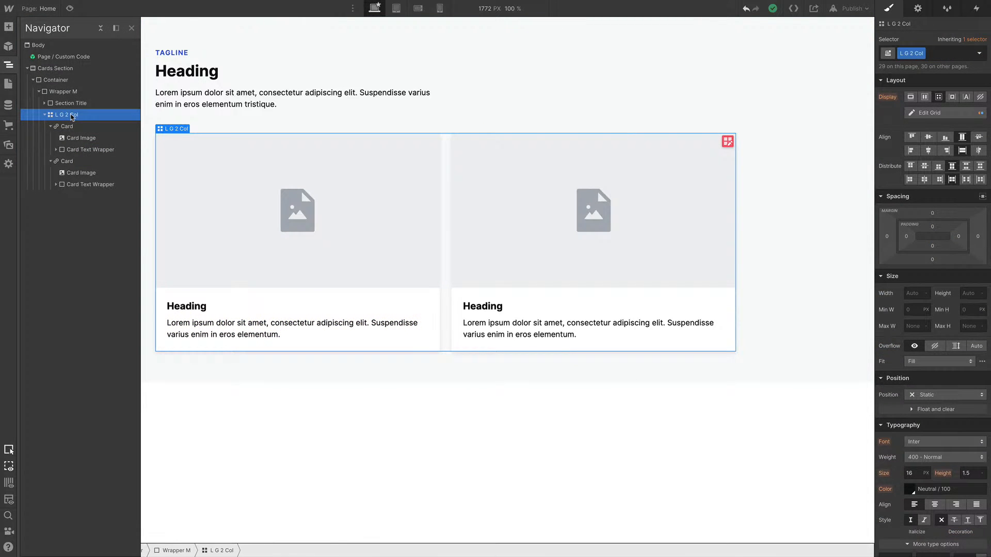
left_click(917, 117)
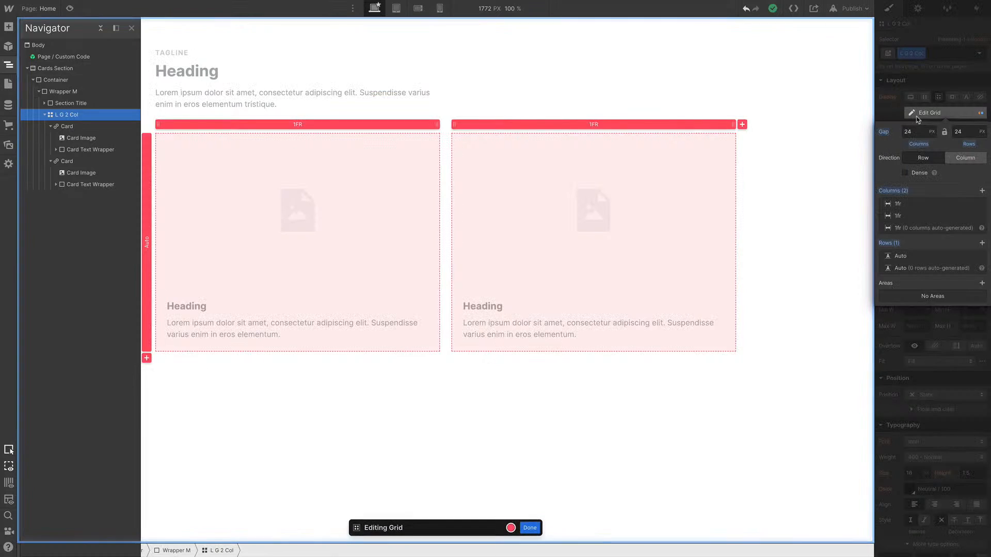
left_click(742, 124)
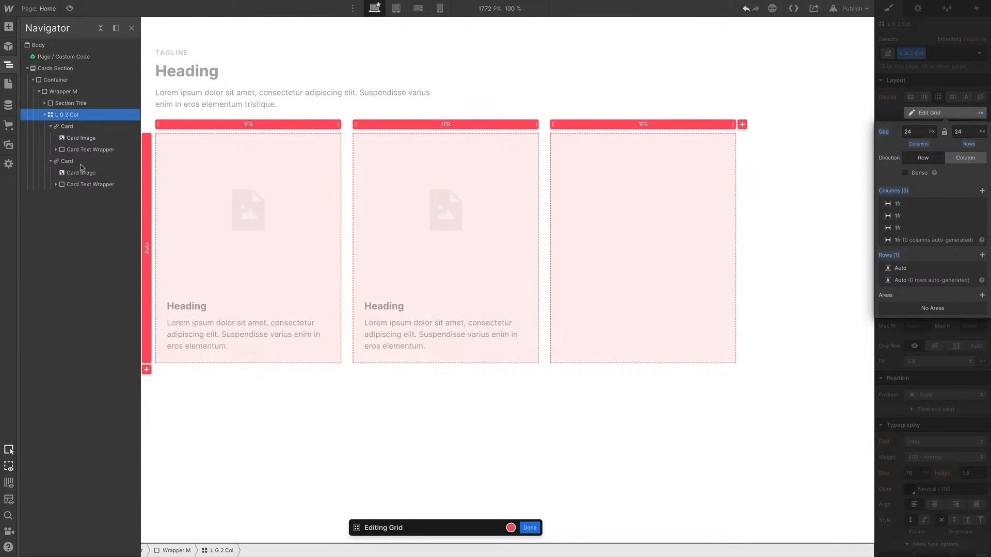
left_click(531, 528)
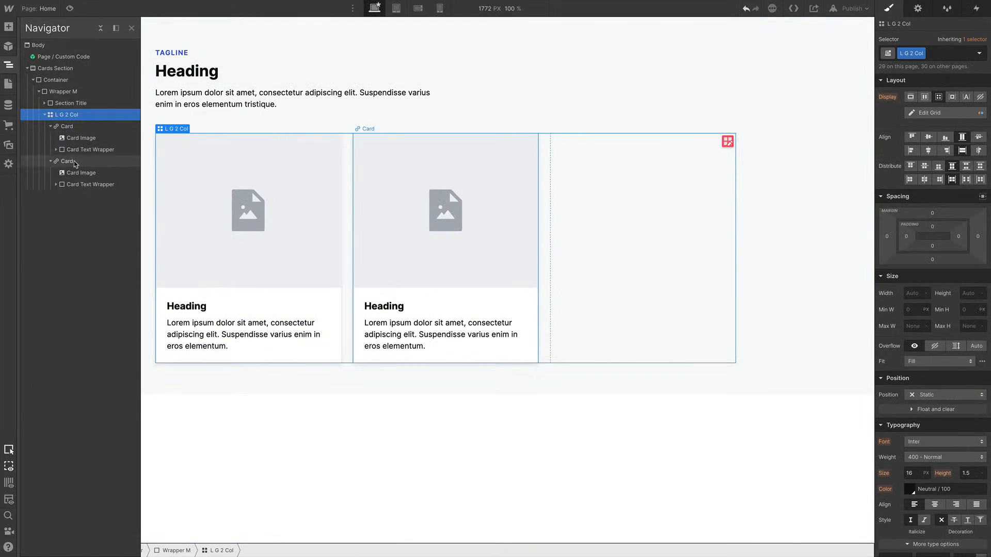
left_click(72, 161)
key("ctrl+d")
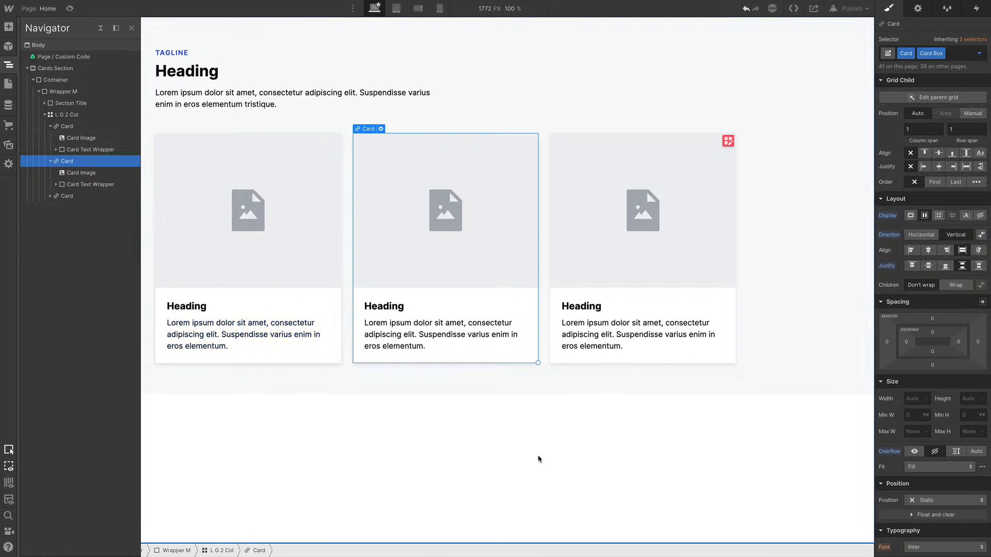
Delete the Cards Section from the Home page
left_click(538, 458)
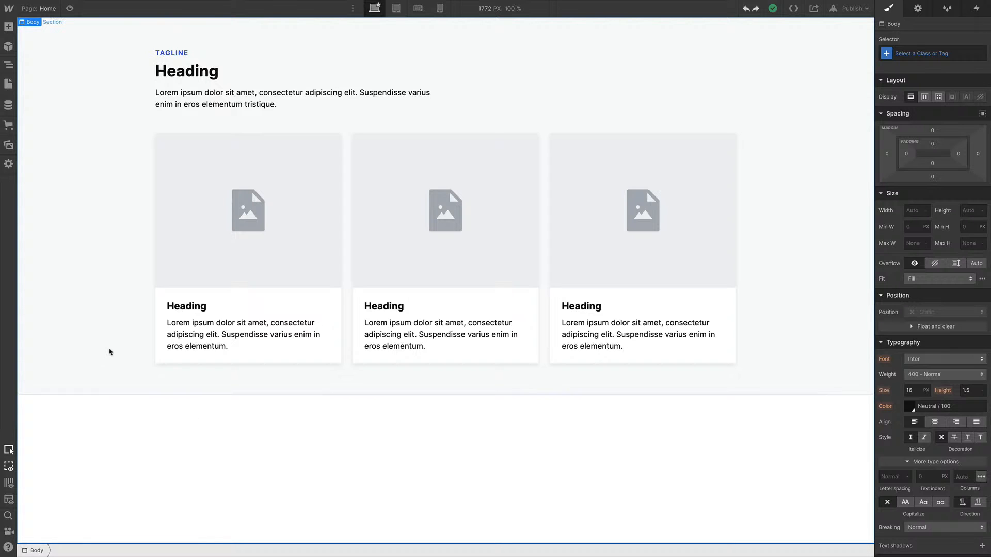
left_click(83, 181)
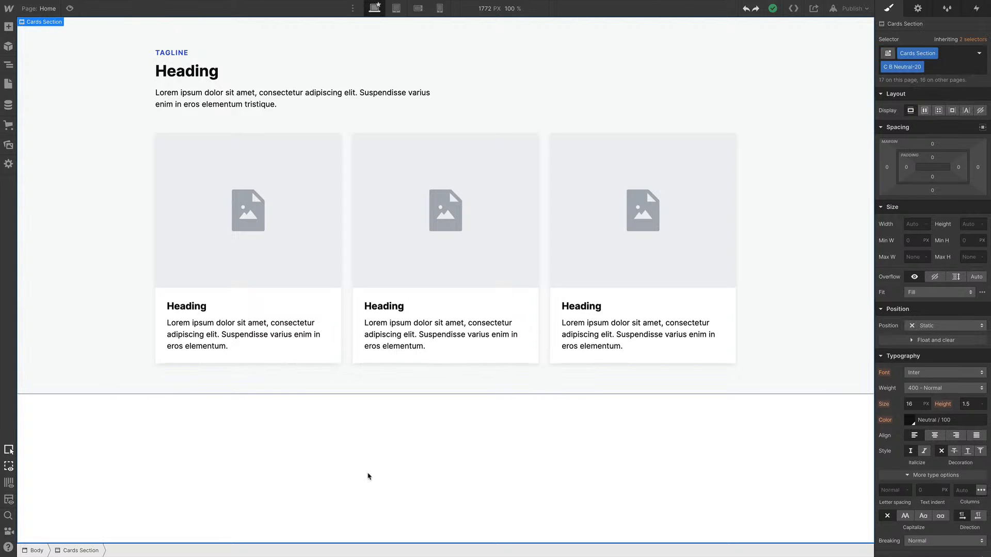
key("Delete")
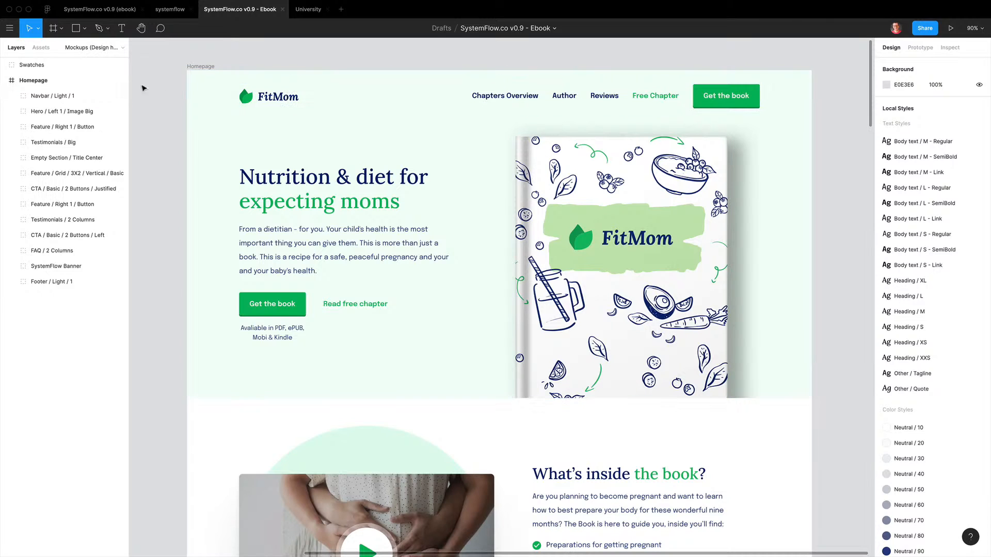
Copy the Navbar / Light / 1 layer name from the Ebook Figma design
left_click(70, 97)
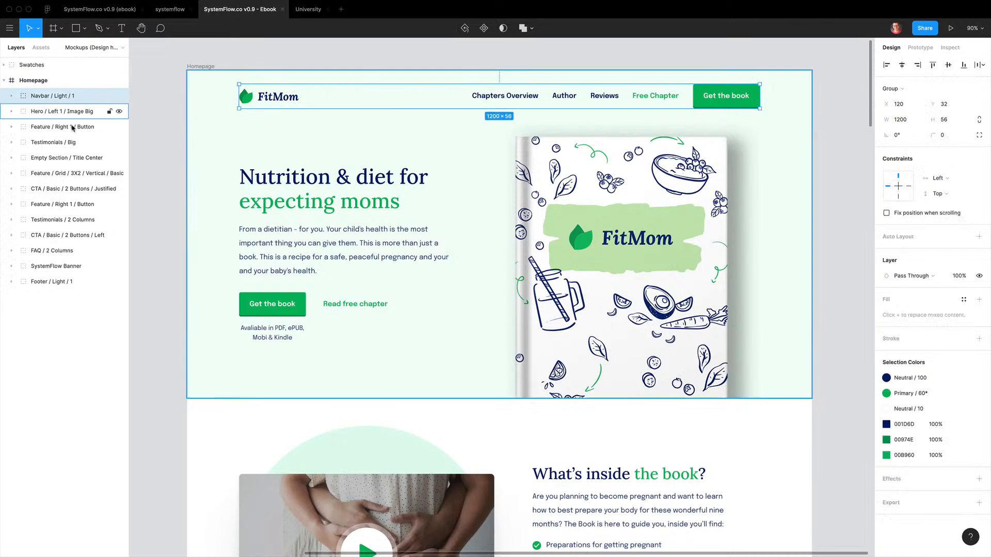
double_click(58, 96)
left_click(148, 123)
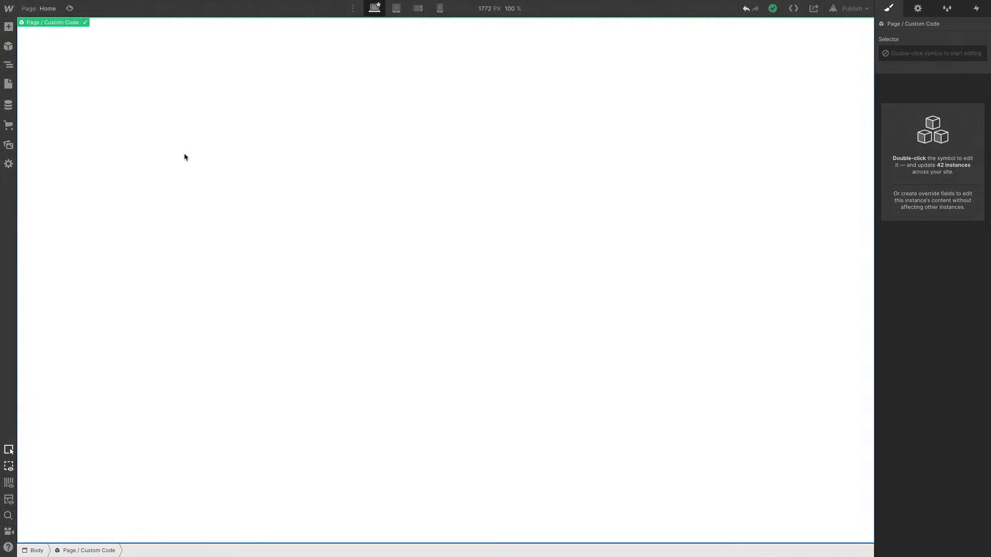
left_click(185, 157)
Insert the Navbar / Light / 1 symbol onto the Home page through quick find
key("ctrl+e")
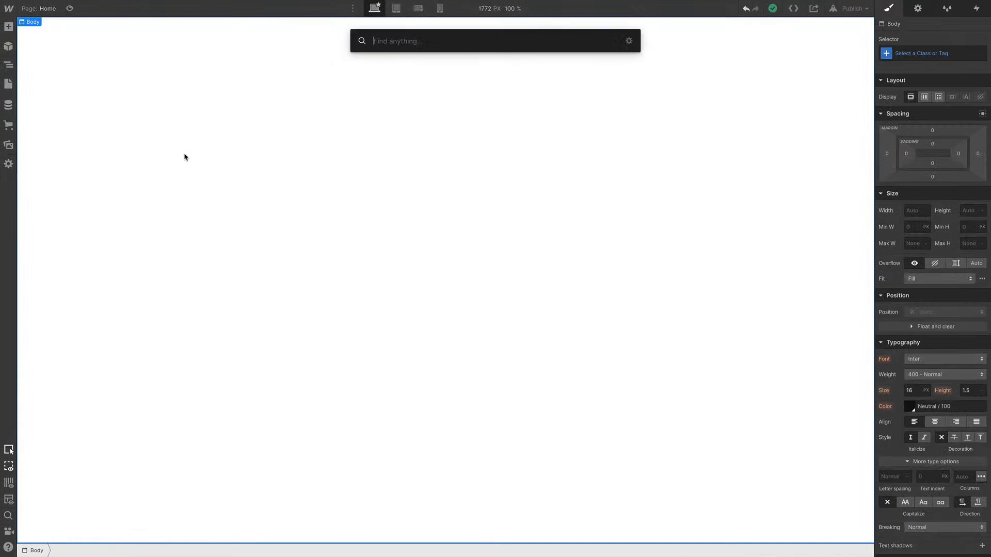
key("ctrl+v")
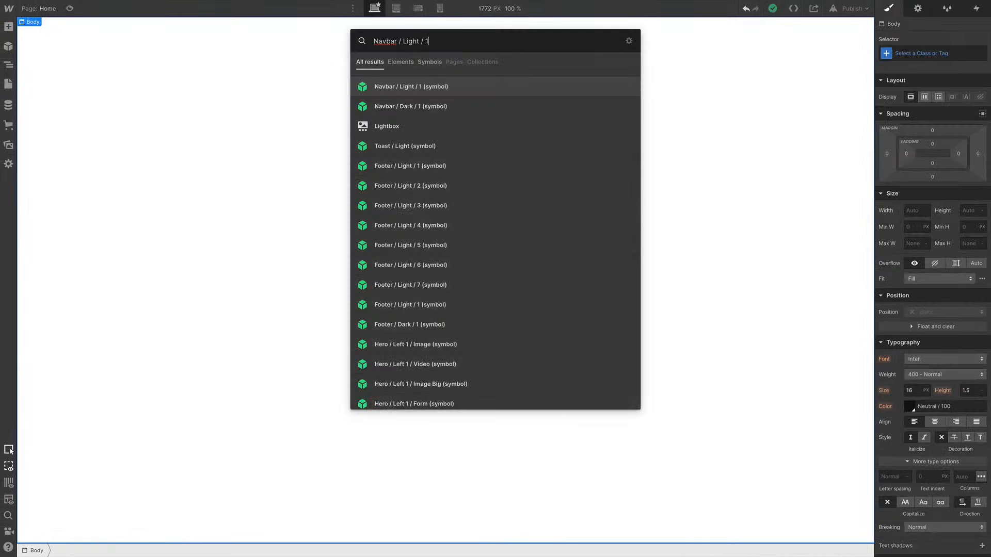
key("Return")
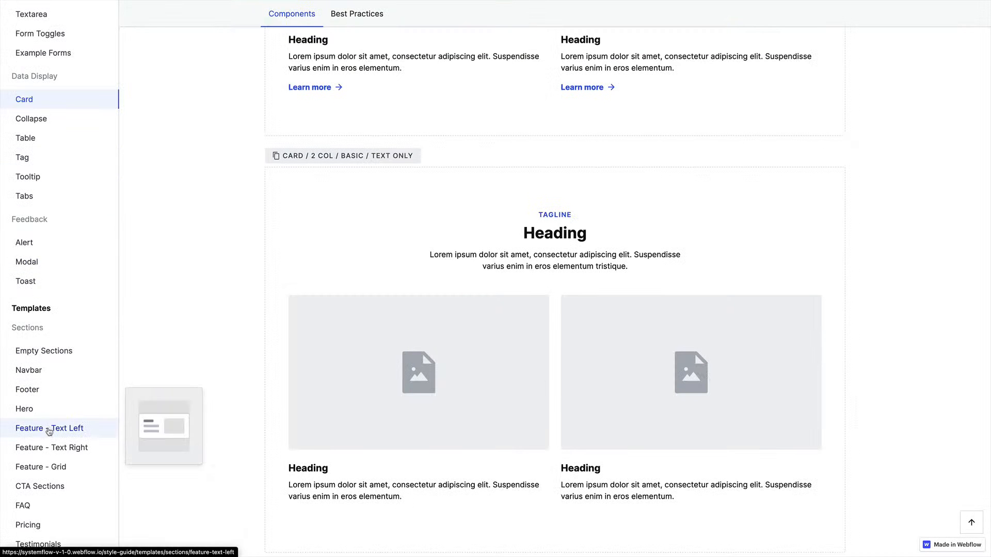
scroll(67, 295, "down", 5)
scroll(67, 295, "up", 5)
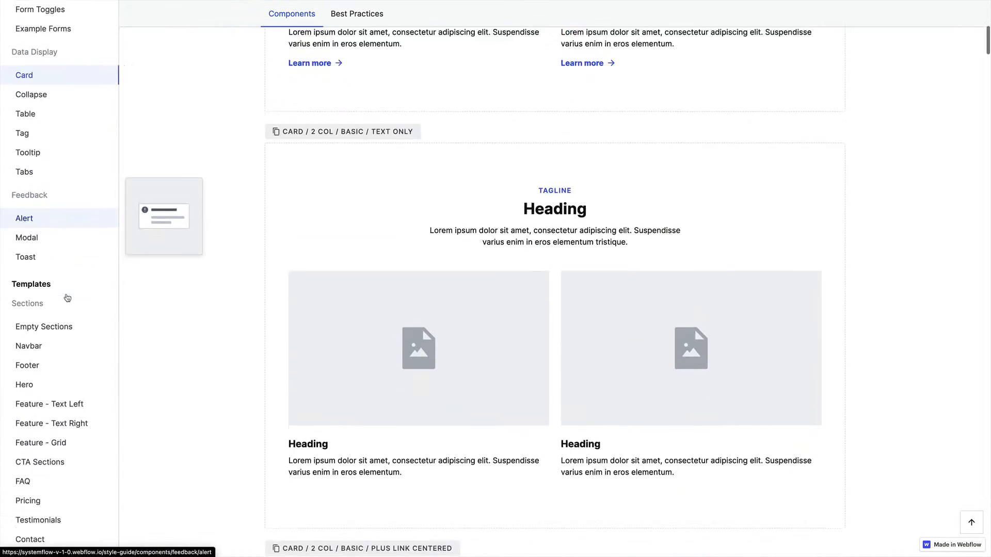
scroll(62, 279, "down", 2)
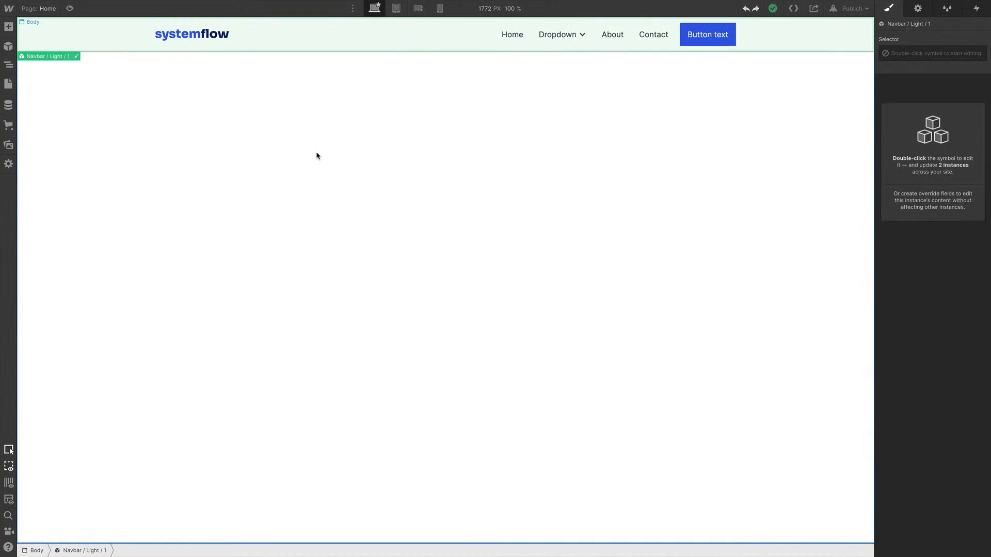
Insert the Hero / Left 1 / Image symbol below the navbar on the Home page through quick find
left_click(166, 152)
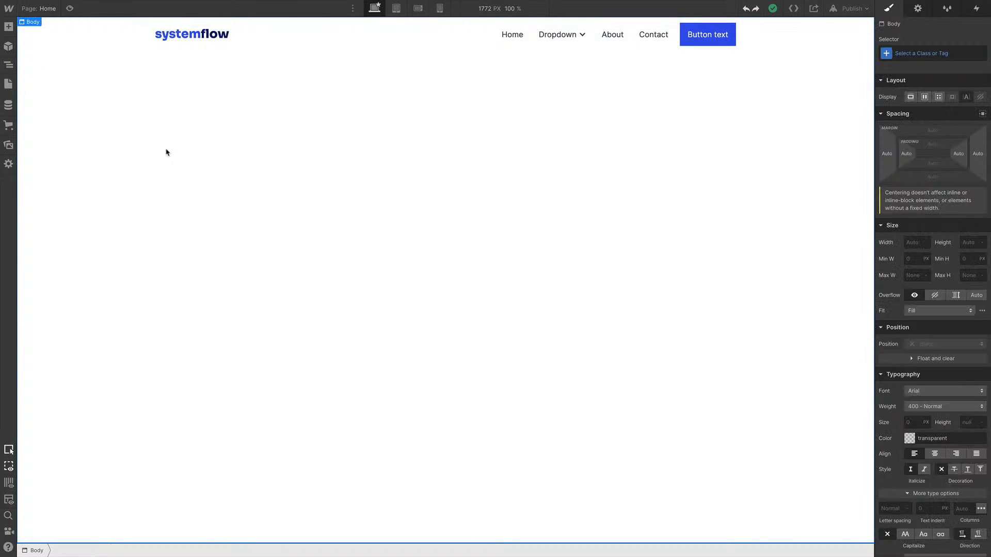
key("ctrl+Right")
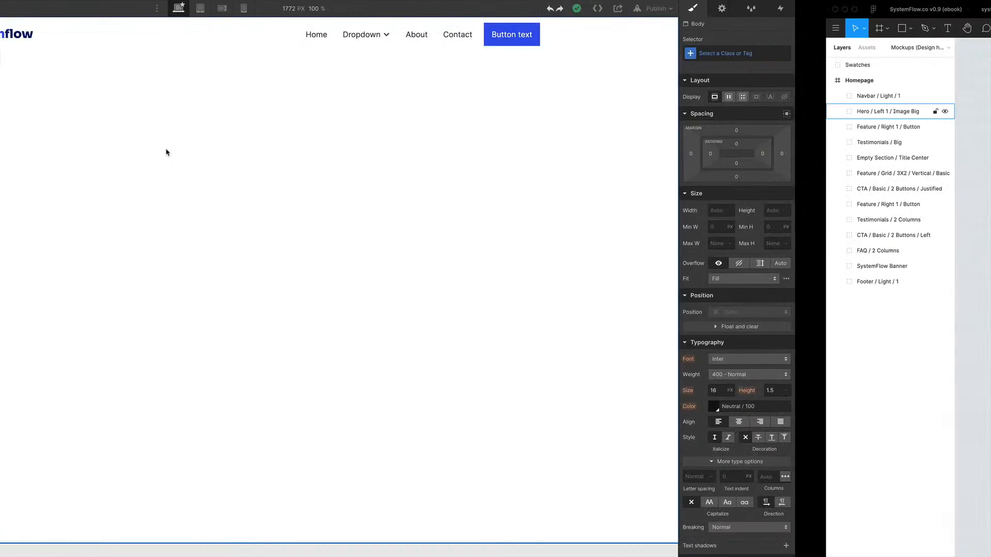
key("ctrl+Left")
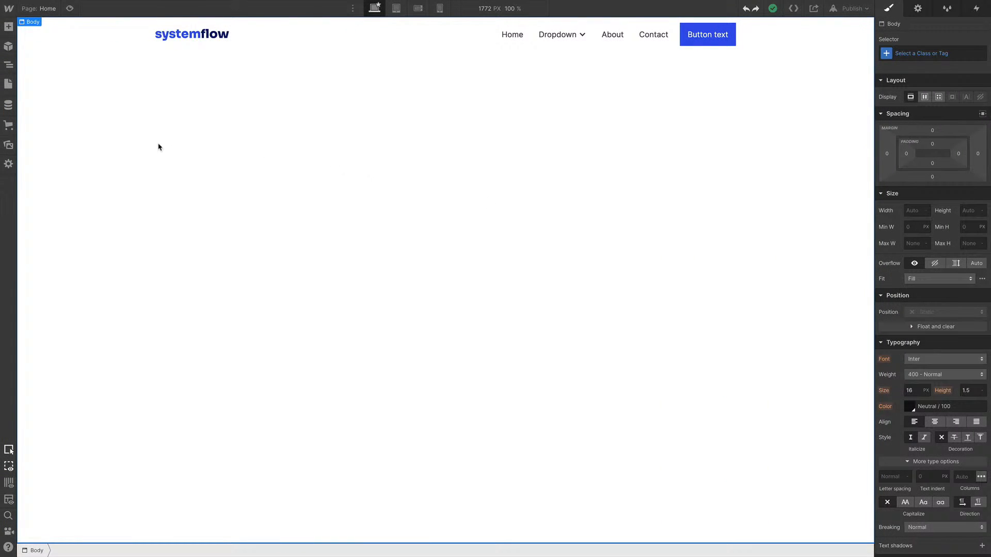
key("ctrl+e")
type("her ")
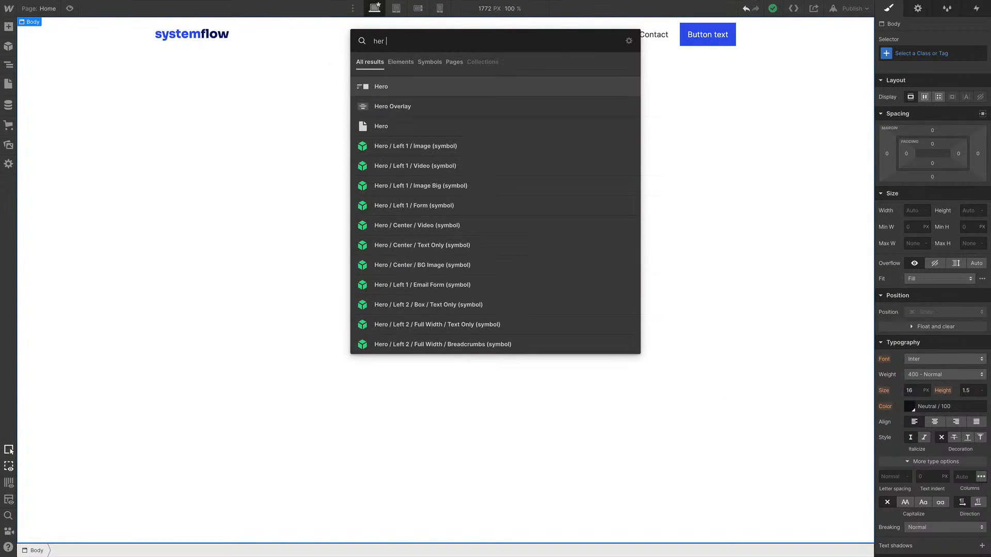
type("l i")
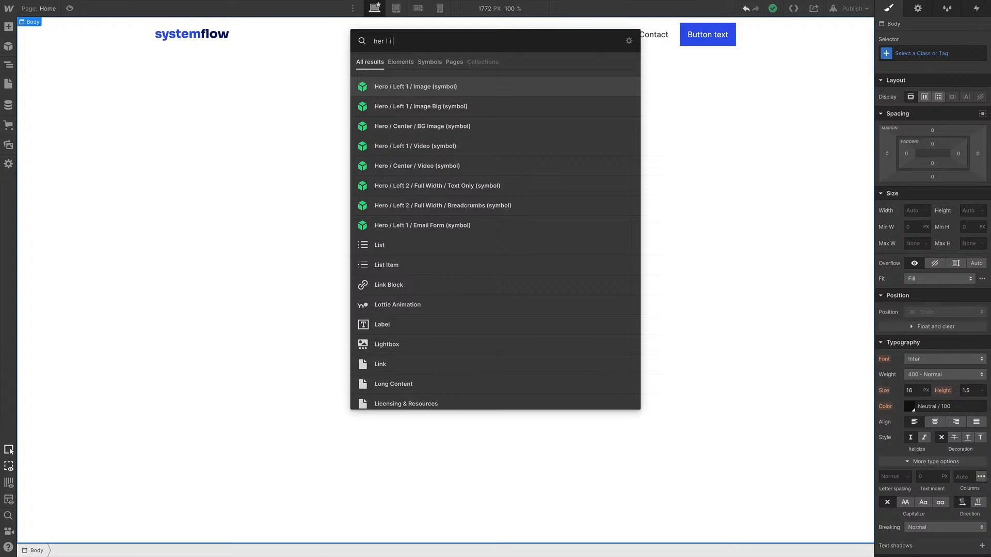
key("Return")
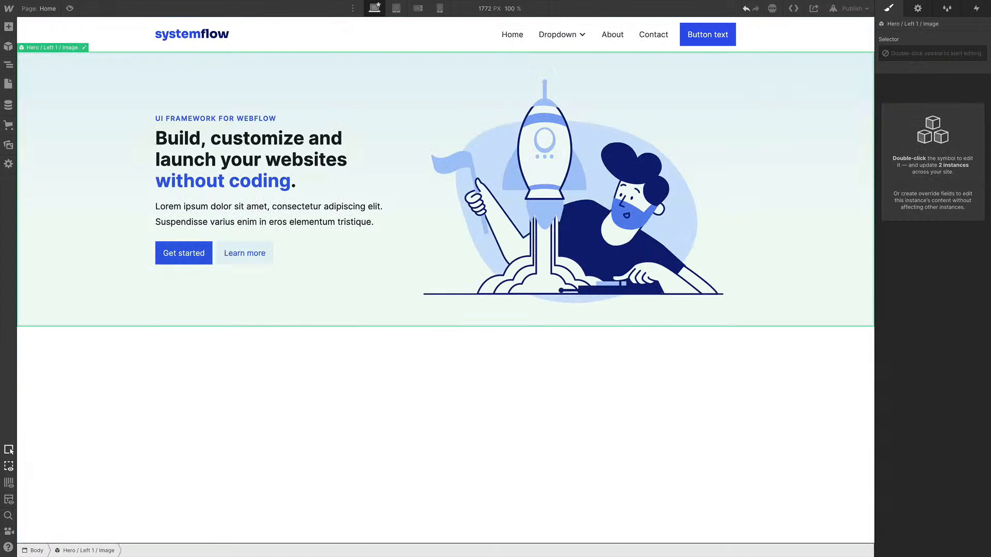
Insert the Feature / Right 1 / Button symbol below the hero through quick find
key("ctrl+k")
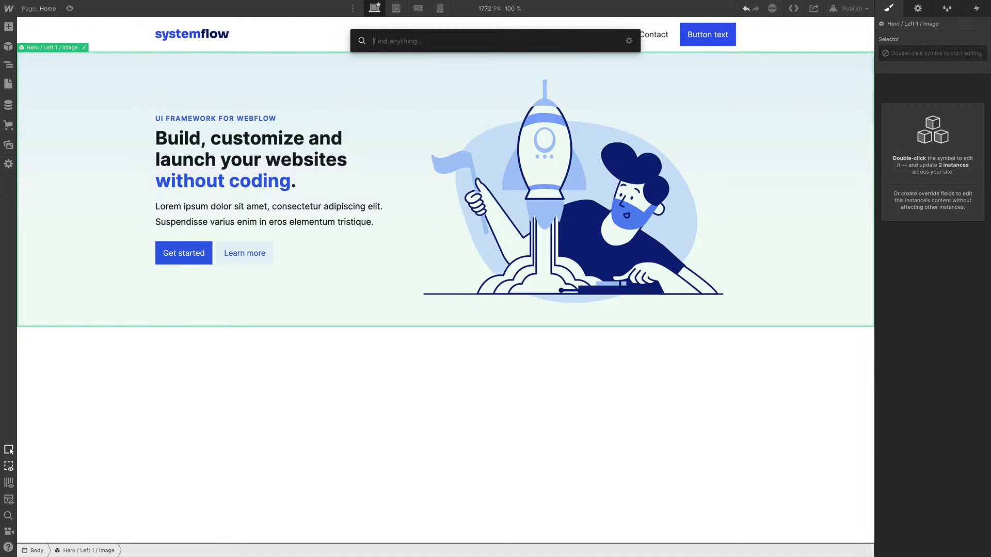
type("feature l")
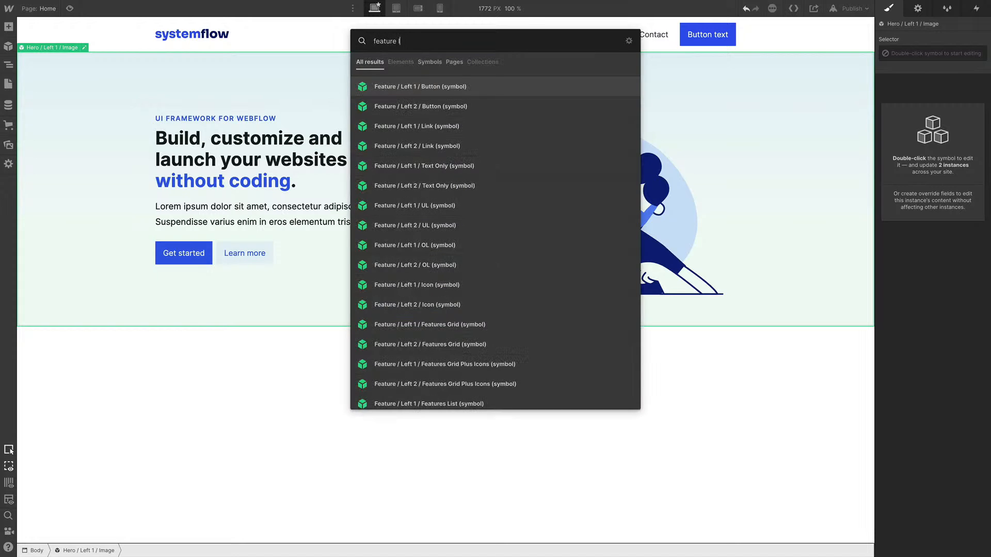
key("BackSpace")
type("ri")
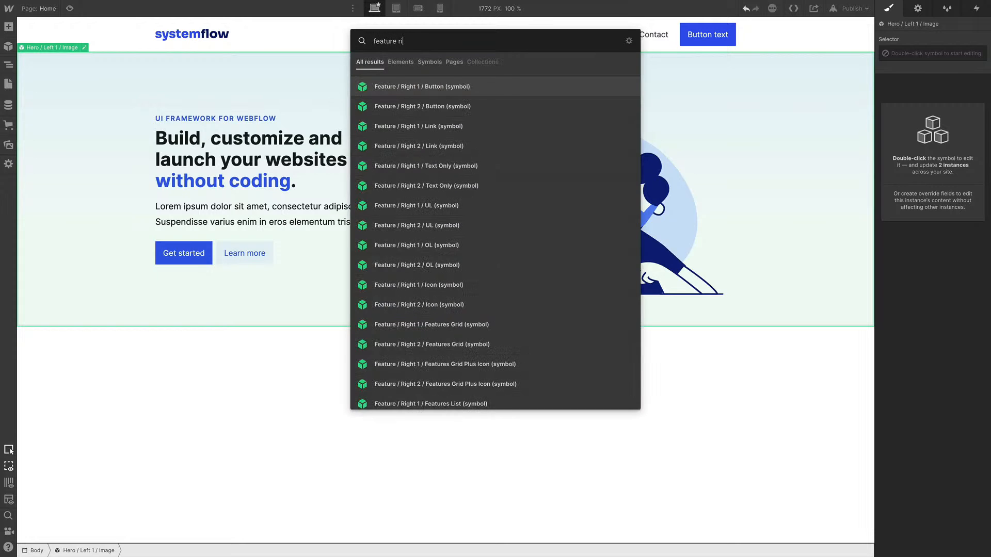
type(" b")
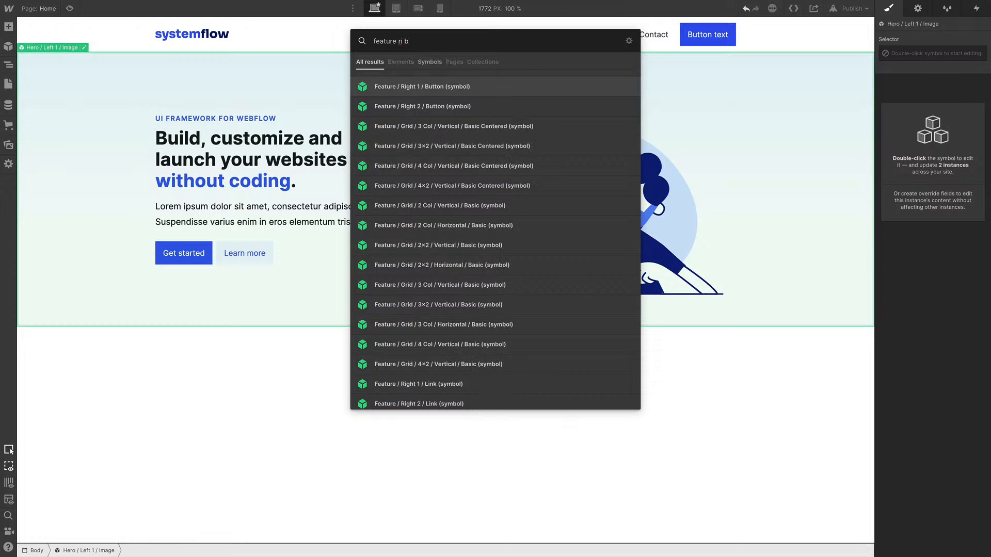
key("Return")
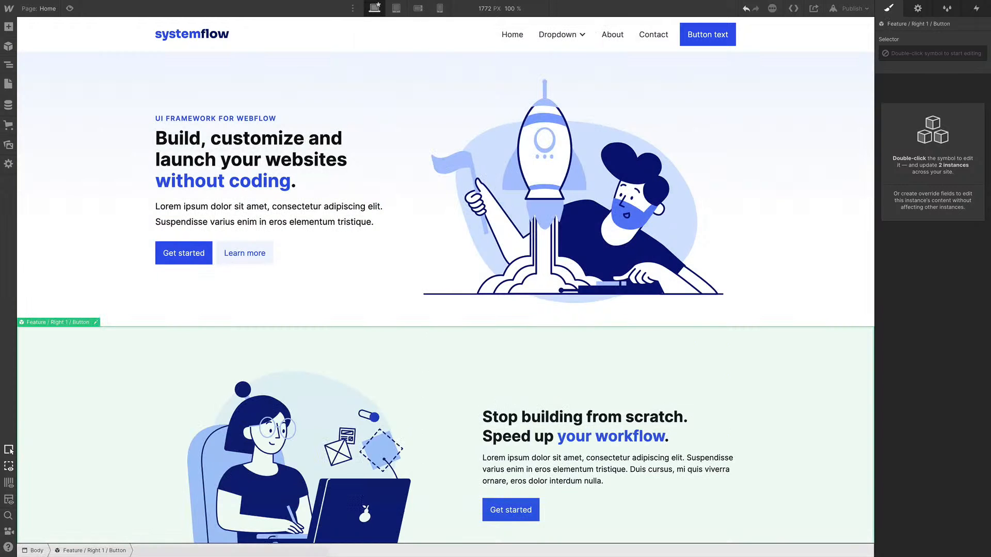
Insert the Feature / Grid / 3x2 / Vertical / Basic symbol below the feature section through quick find
key("ctrl+k")
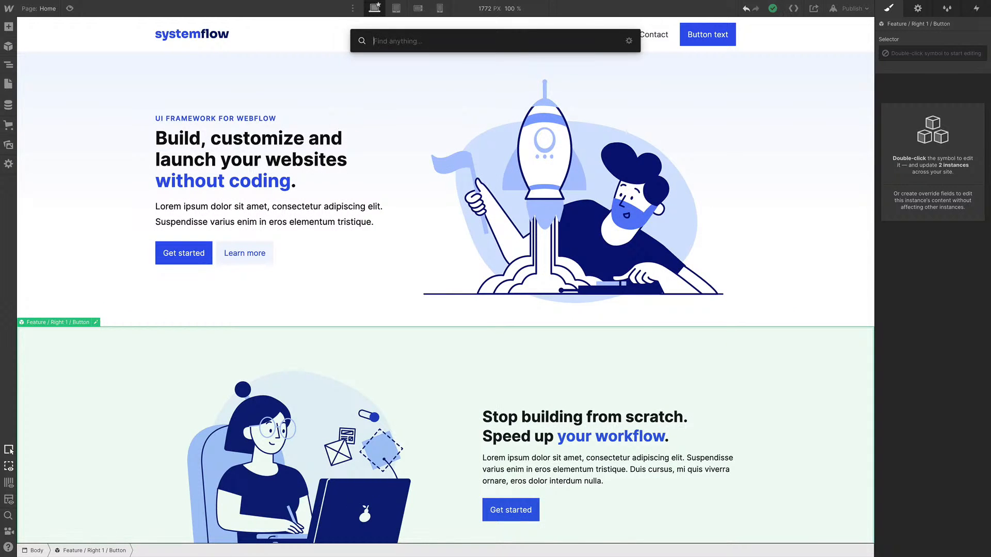
type("3x2")
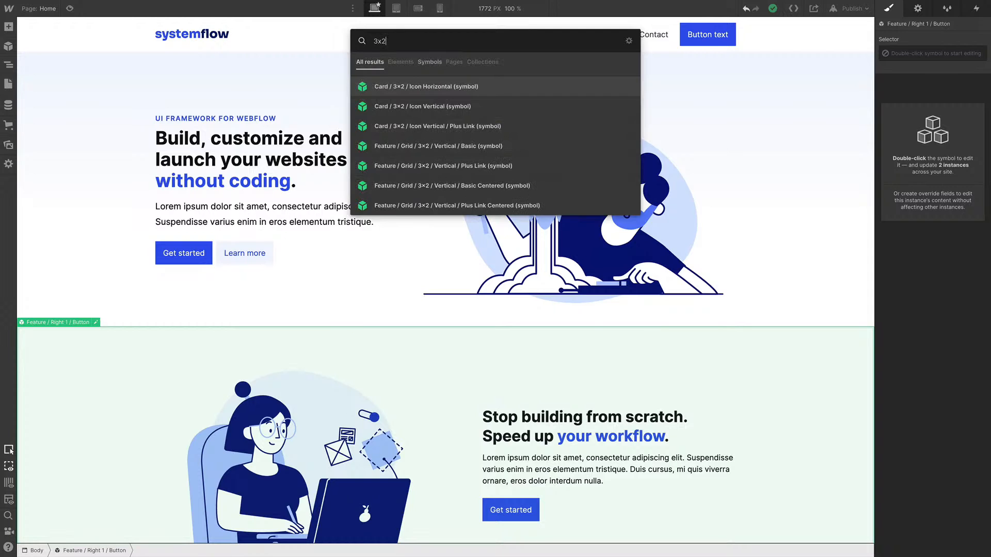
type(" fe")
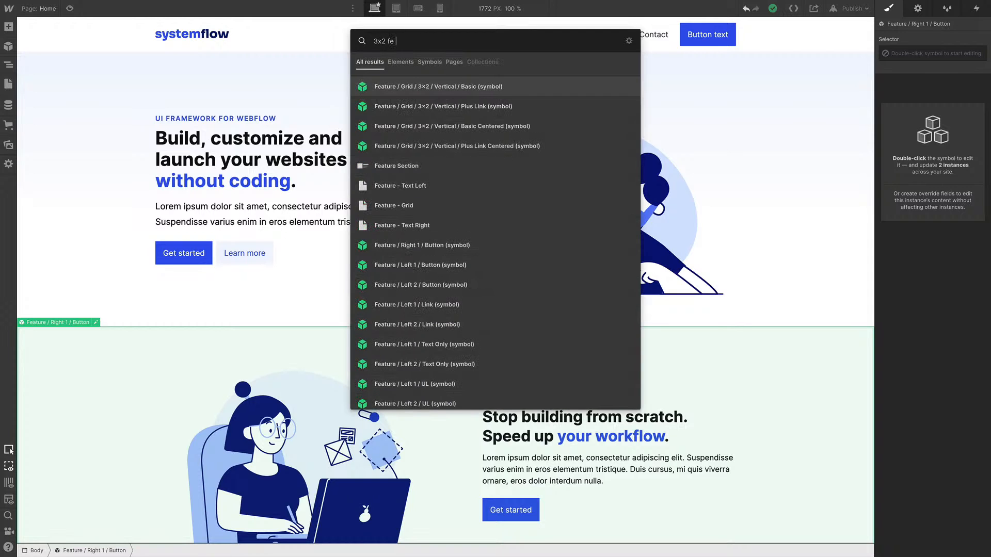
type(" ve")
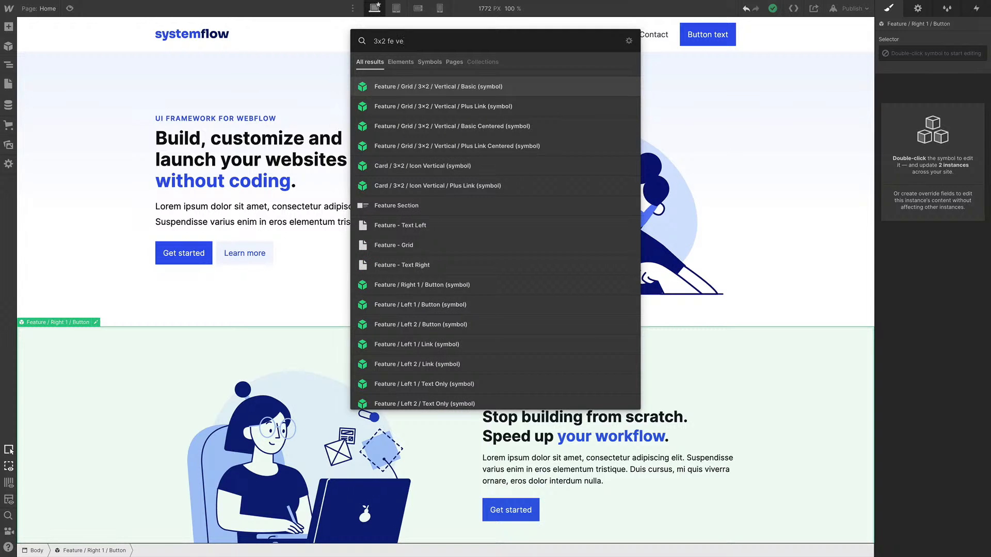
key("Return")
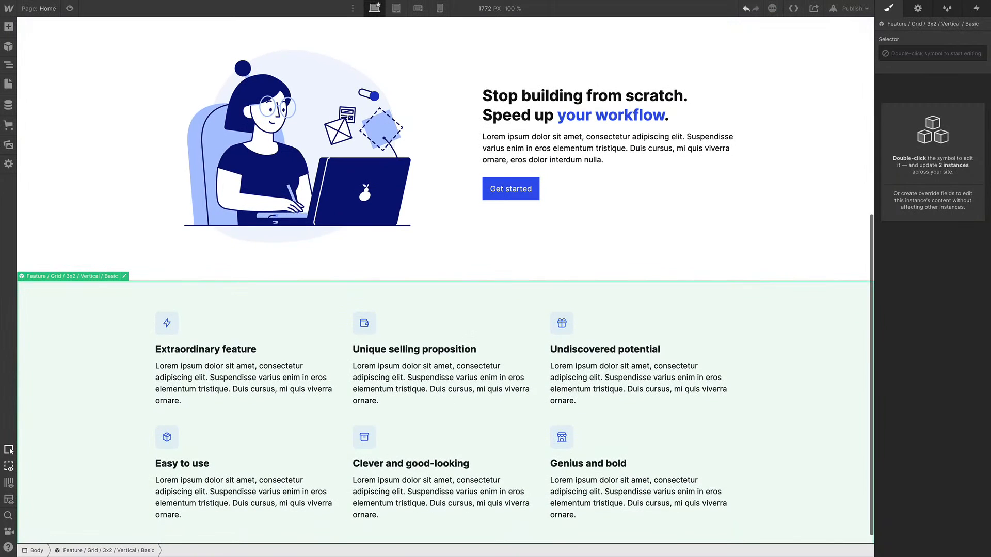
Insert the CTA / Basic / Submit Horizontal / Justified symbol below the feature grid through quick find
key("ctrl+k")
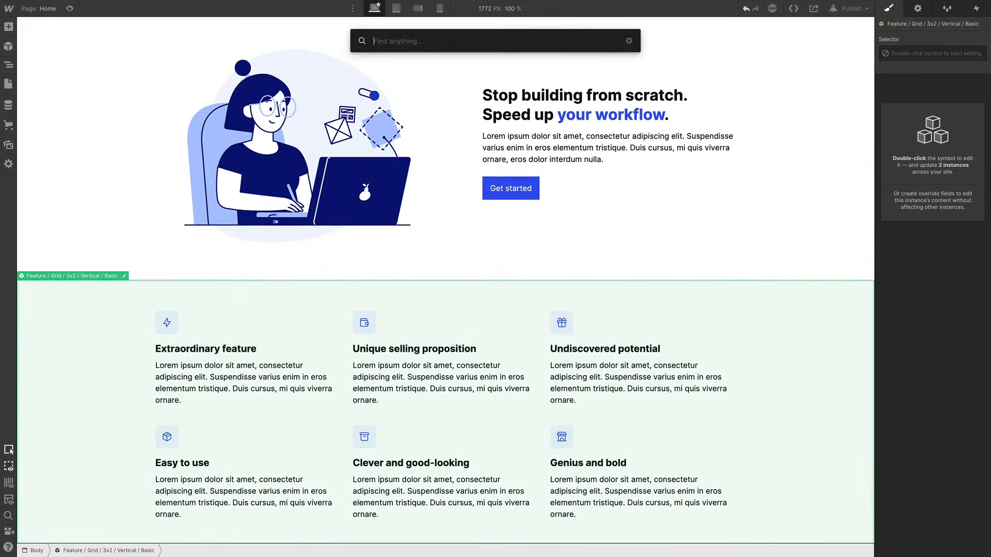
type("cta")
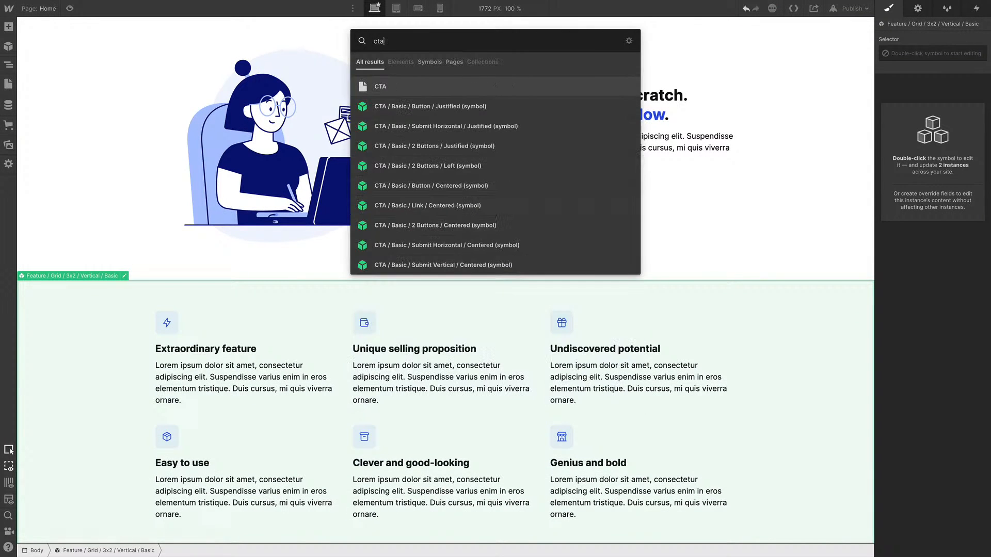
type(" s")
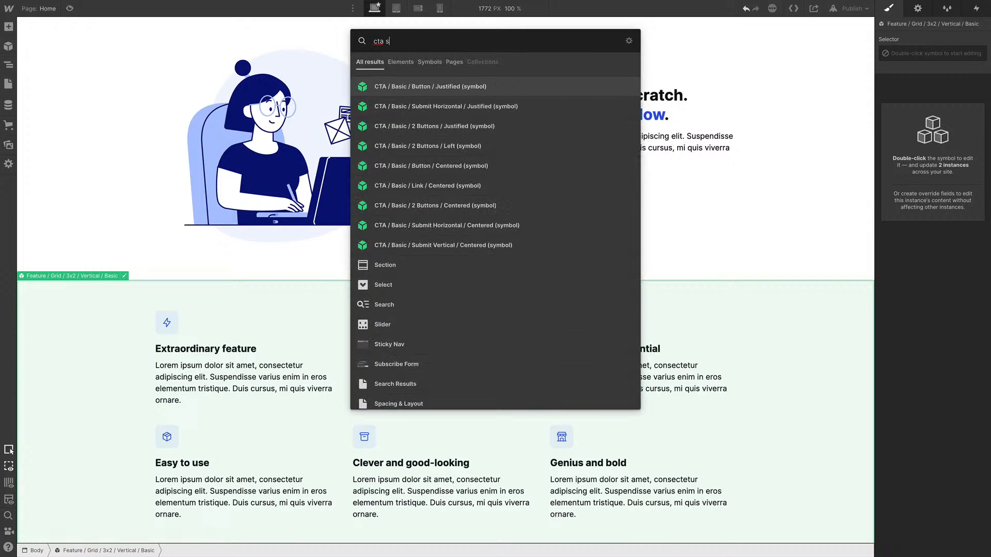
type("ub")
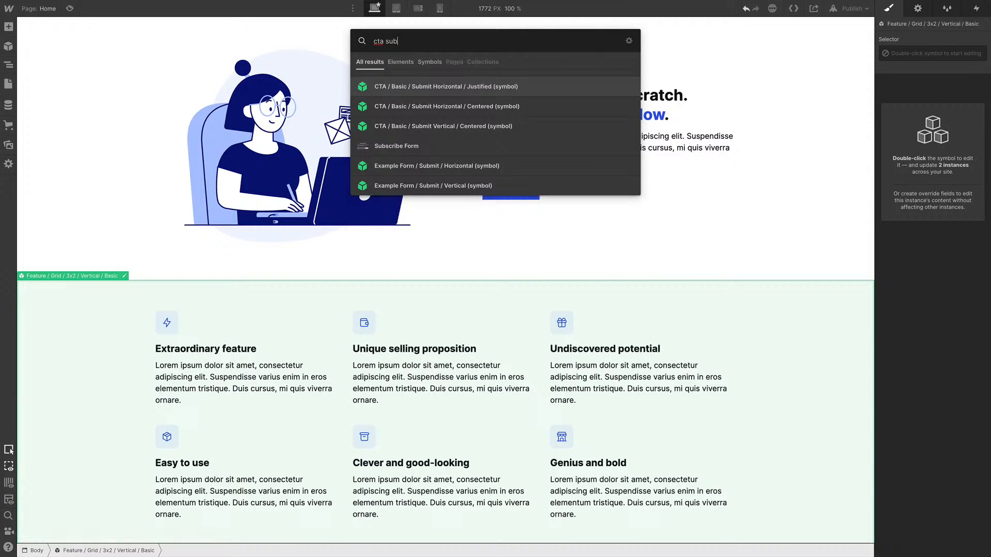
key("Down")
key("Up")
key("Return")
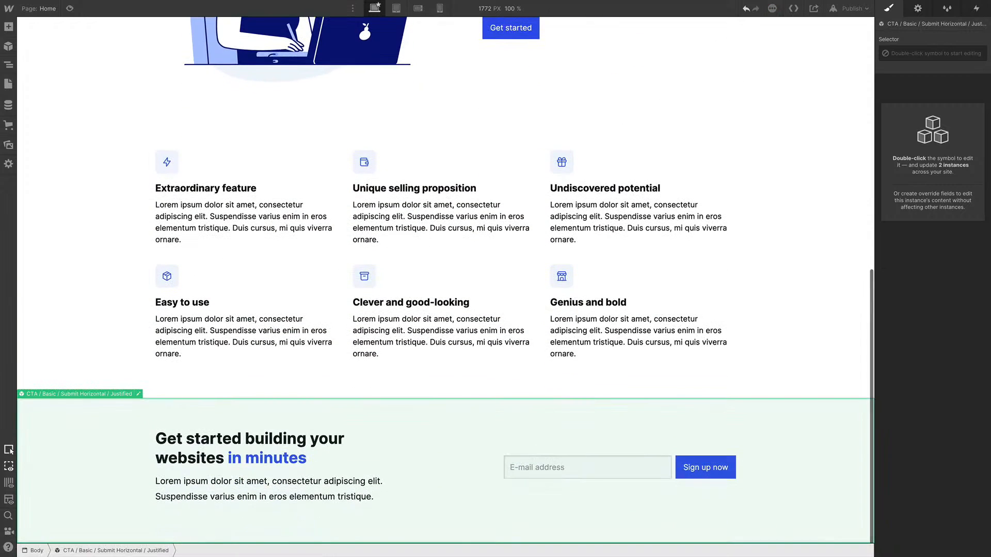
Insert another Feature / Right 1 / Button symbol below the CTA section through quick find
key("ctrl+e")
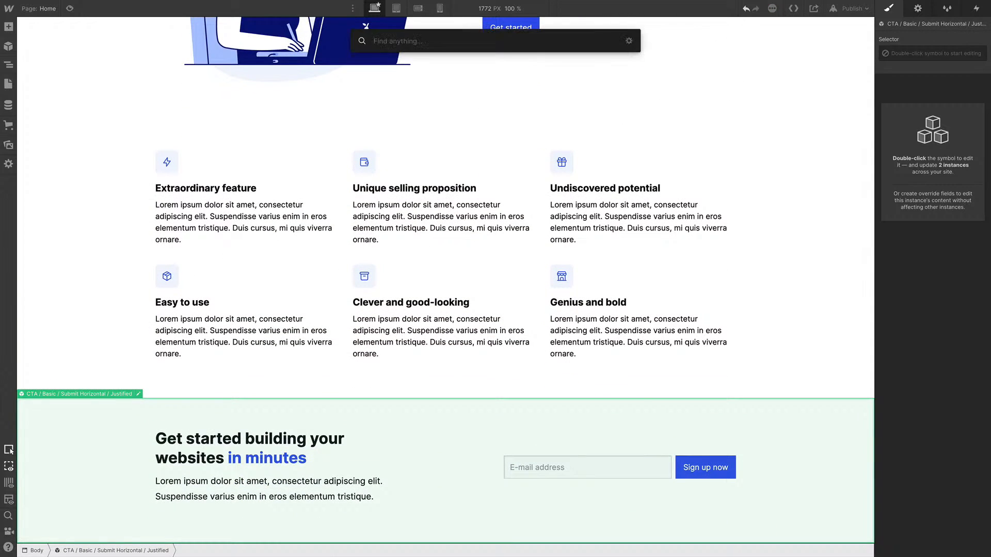
type("fe")
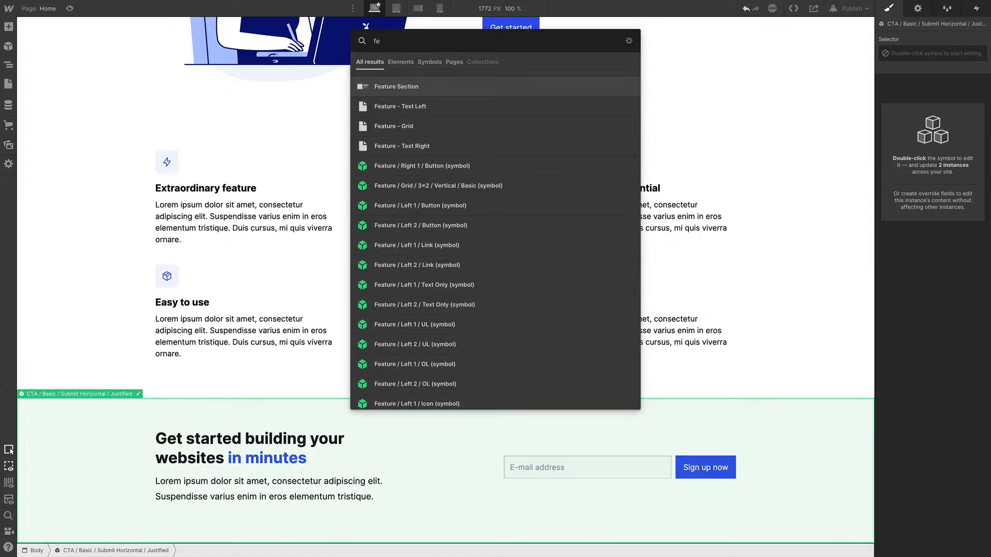
type(" r b")
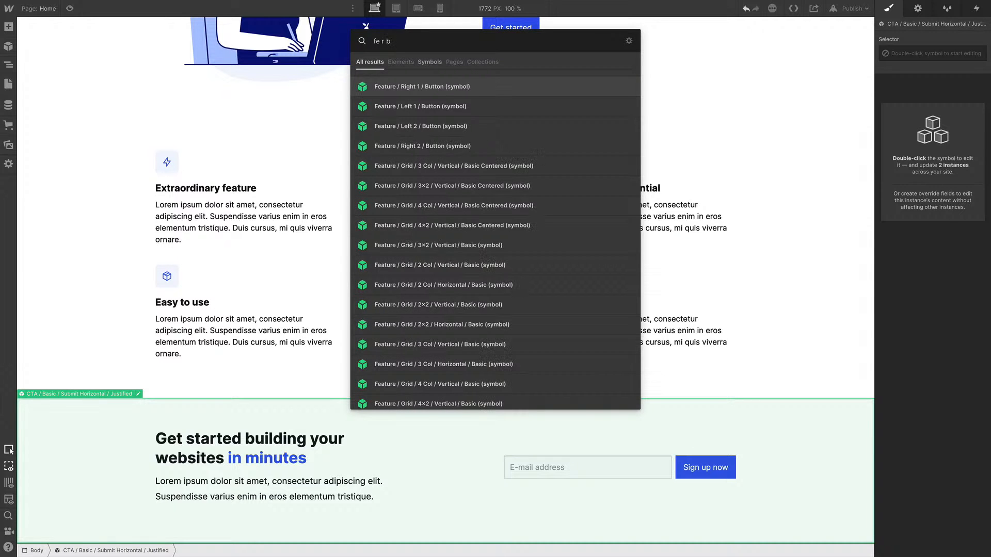
key("Return")
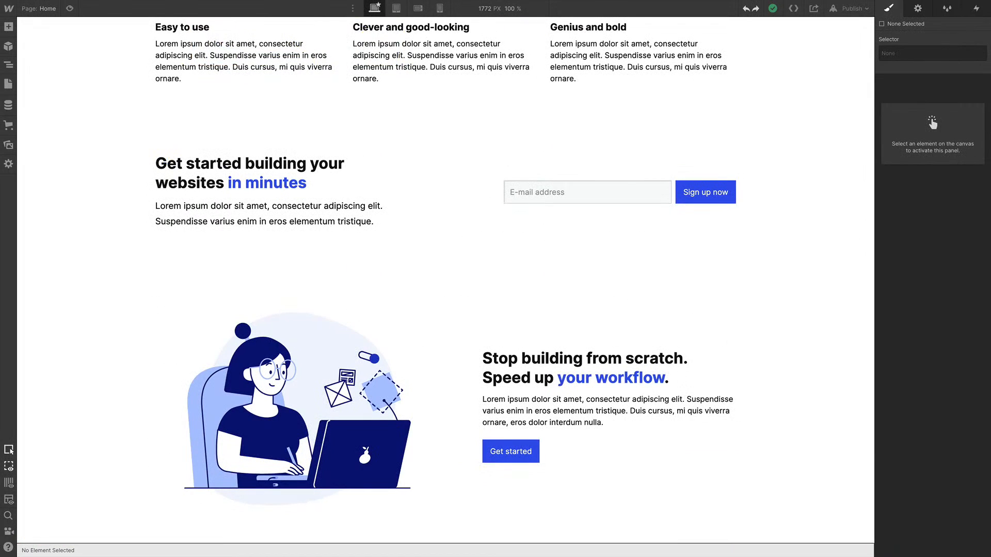
Insert the Testimonials / 2 Columns symbol below the second feature section through quick find
key("ctrl+e")
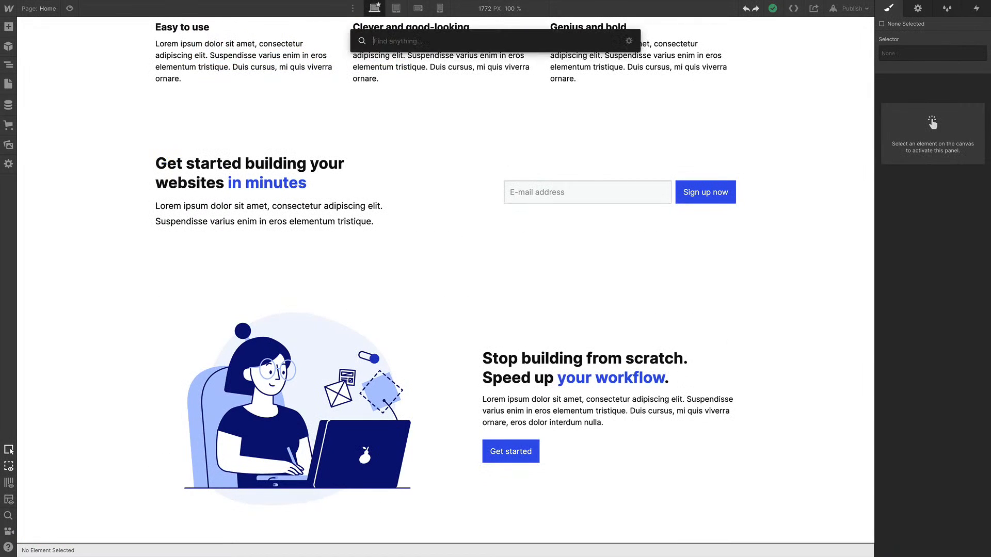
type("test 2")
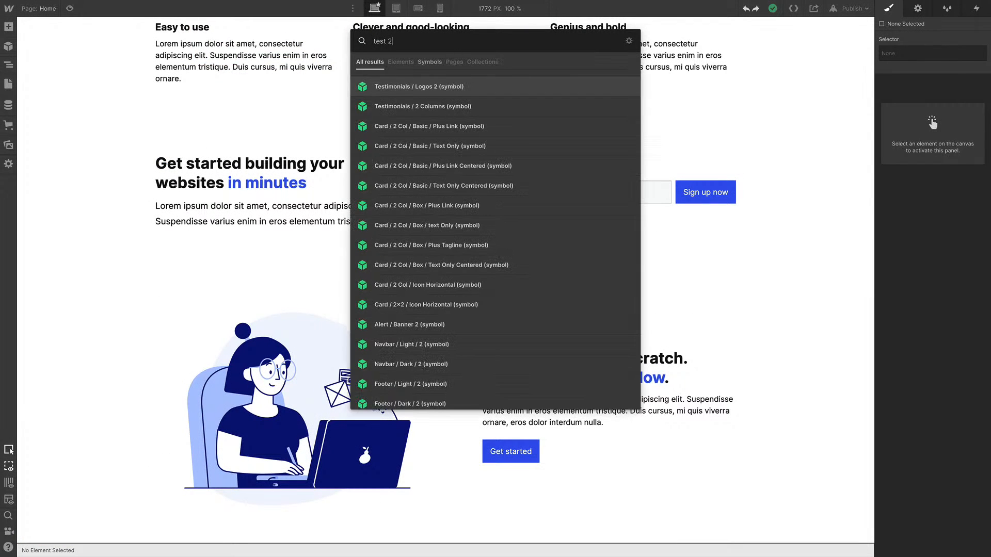
key("Down")
key("Return")
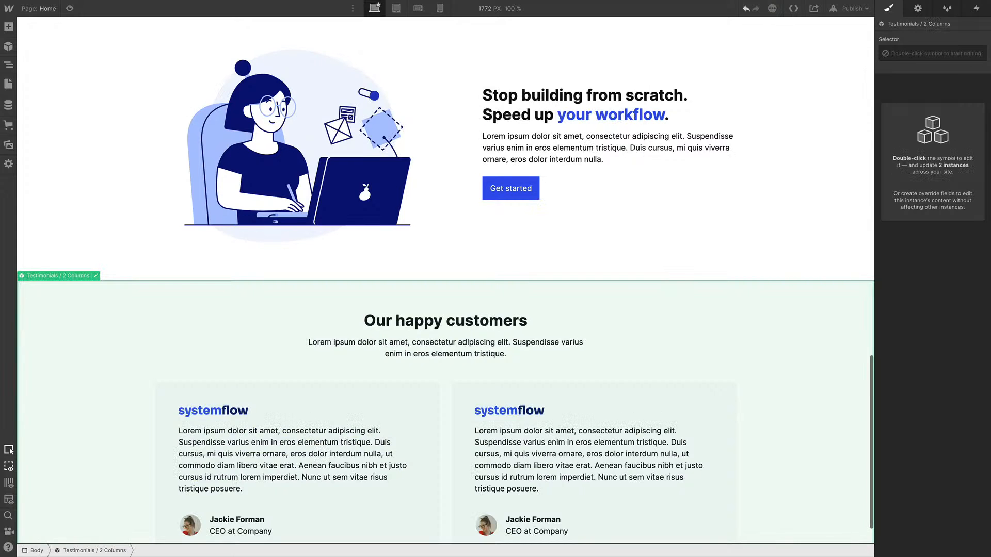
Insert the Feature / Left 1 / Link symbol below the testimonials through quick find
key("ctrl+e")
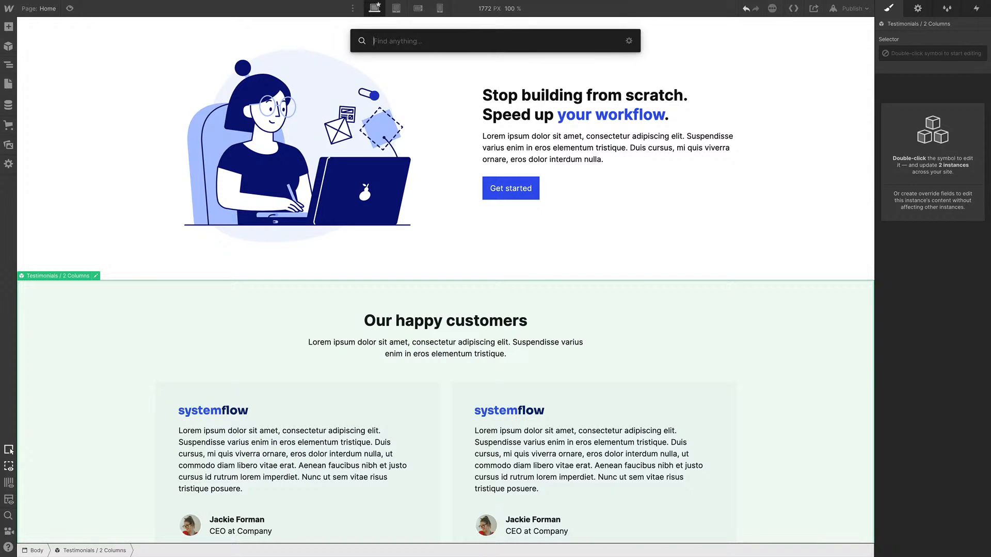
type("fet")
key("BackSpace")
type("a")
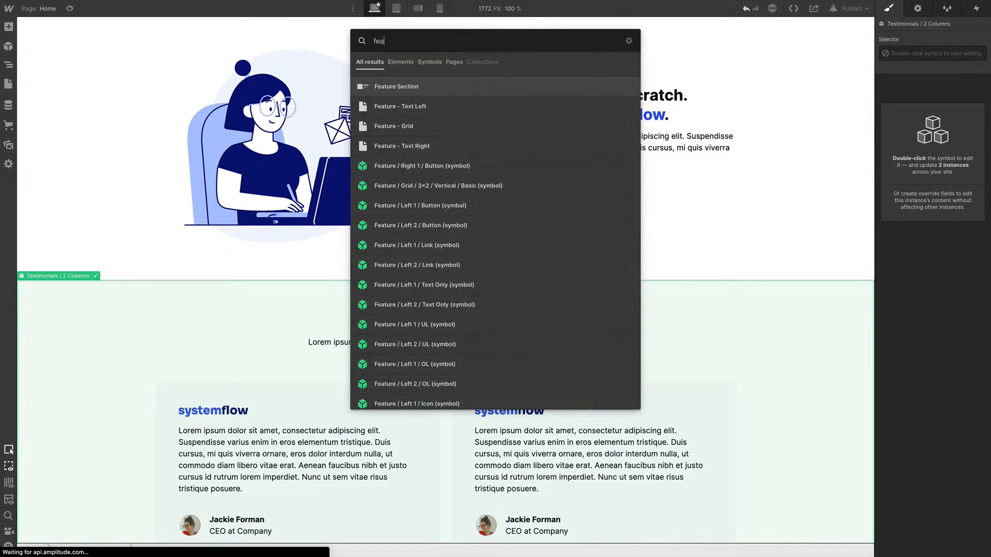
type("t l le")
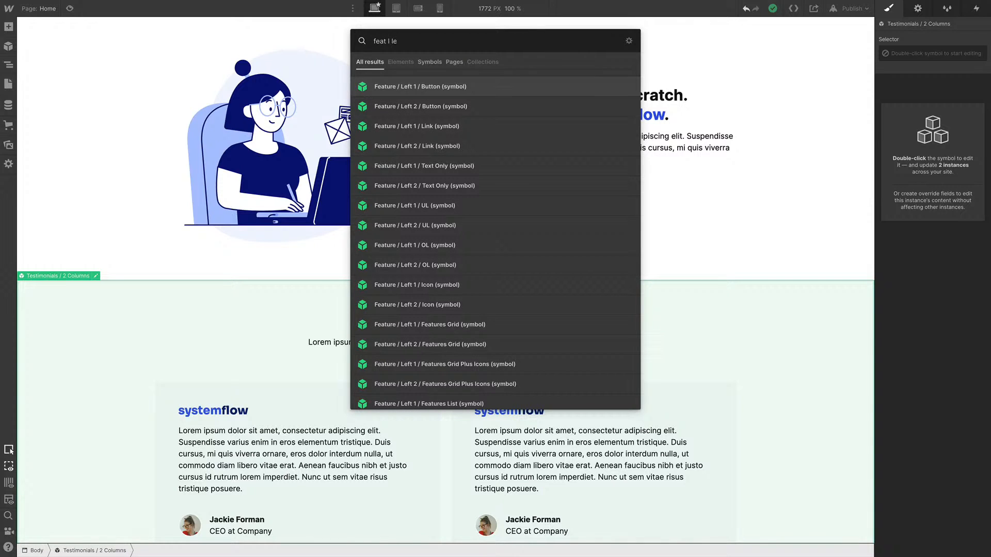
key("Down")
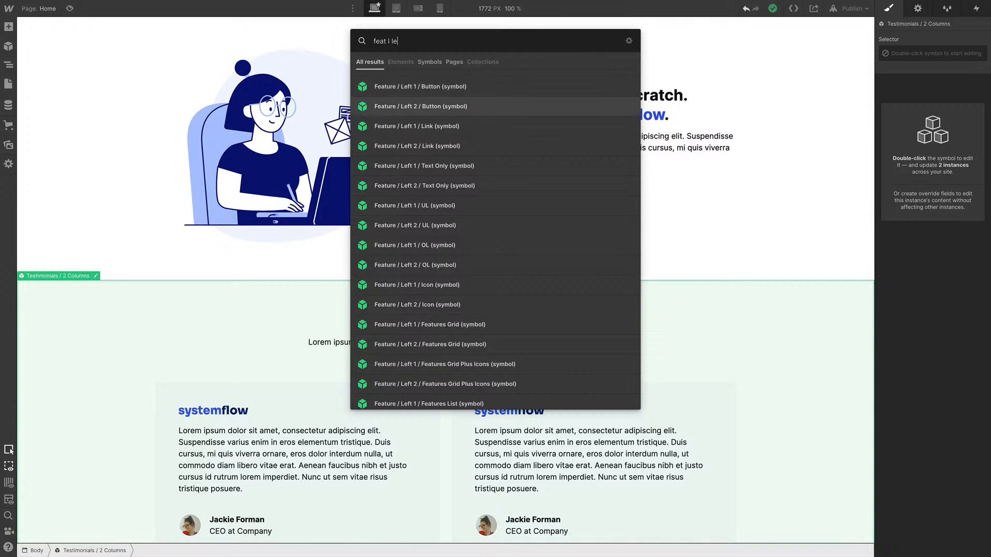
key("Up")
key("Down")
key("Down")
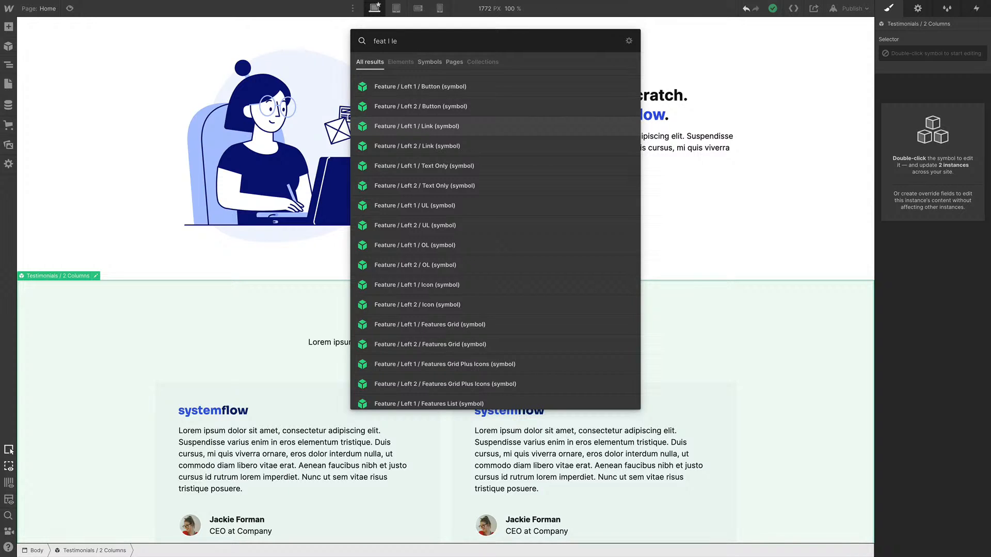
key("Return")
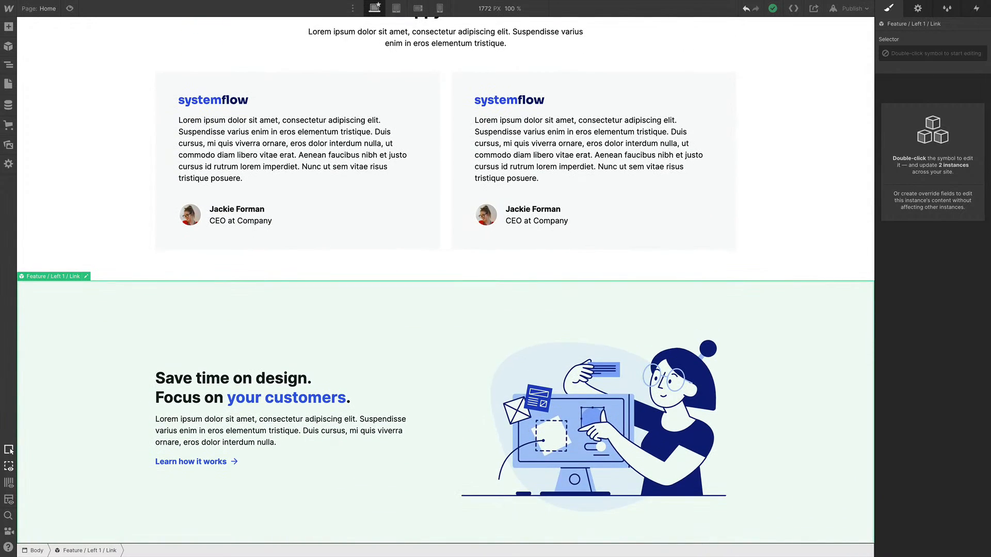
Insert the Footer / Light / 1 symbol below the last feature section through quick find
key("ctrl+k")
type("foo")
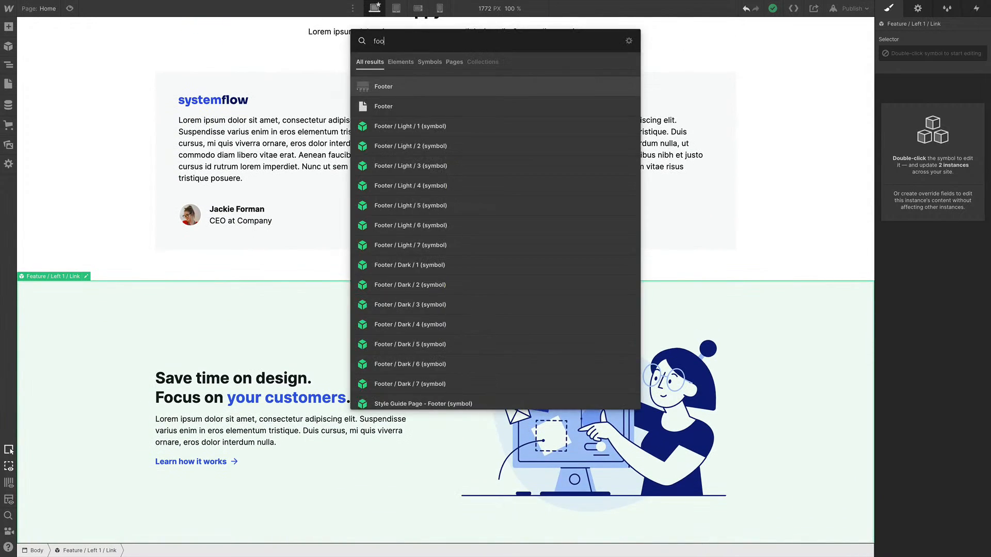
key("Down")
key("Down")
key("Down")
key("Up")
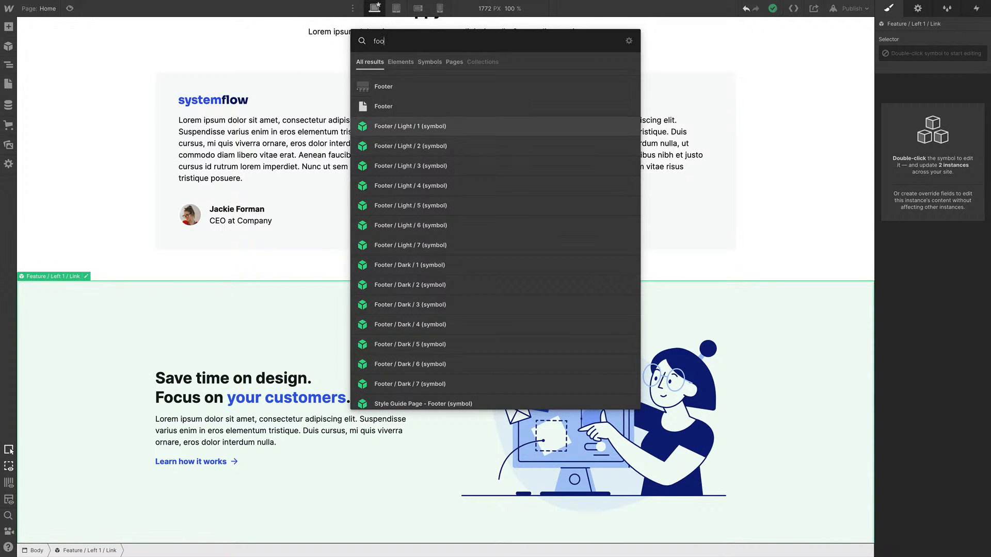
key("Return")
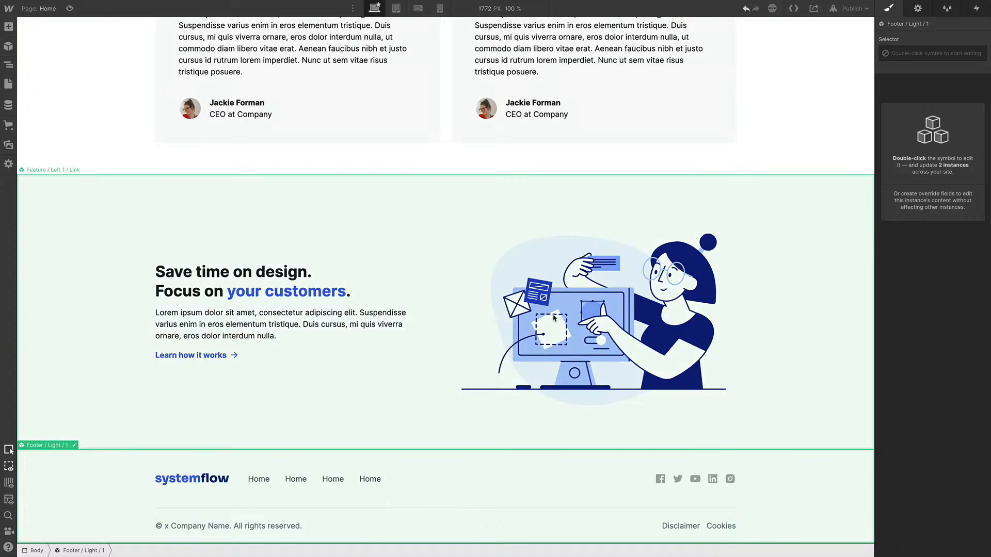
Scroll through the Home page to review the sequence of inserted sections
scroll(553, 317, "up", 12)
scroll(554, 319, "down", 11)
scroll(553, 319, "down", 1)
scroll(745, 319, "up", 15)
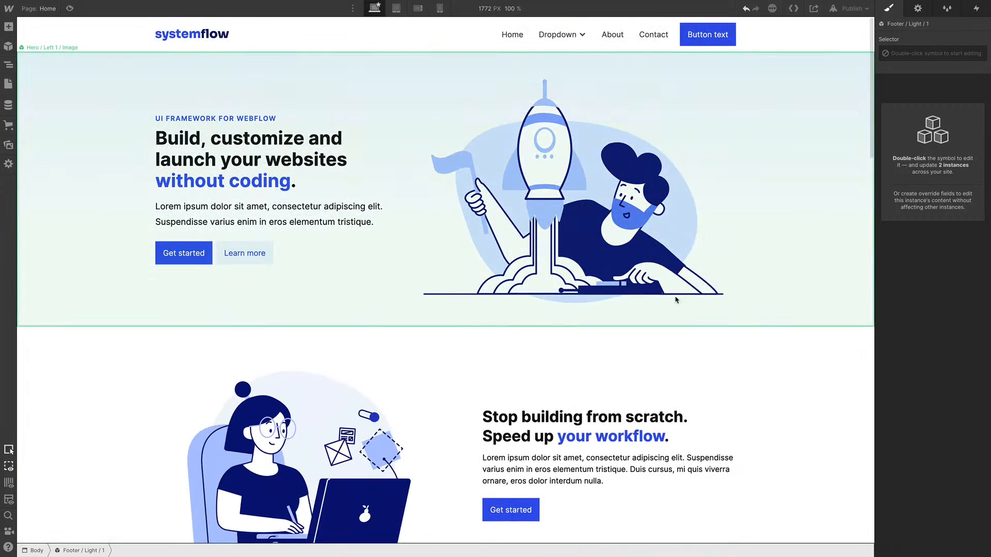
scroll(680, 323, "down", 4)
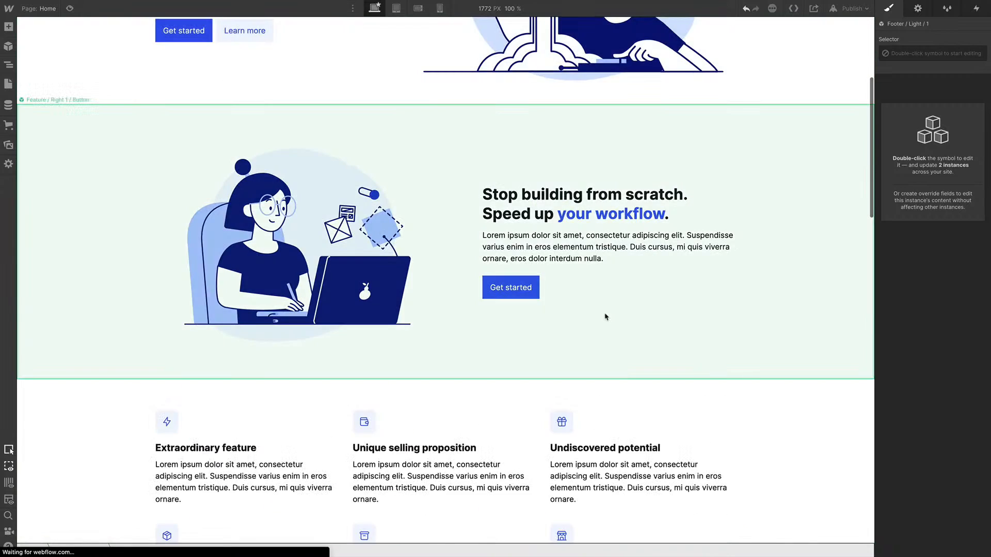
scroll(607, 317, "down", 10)
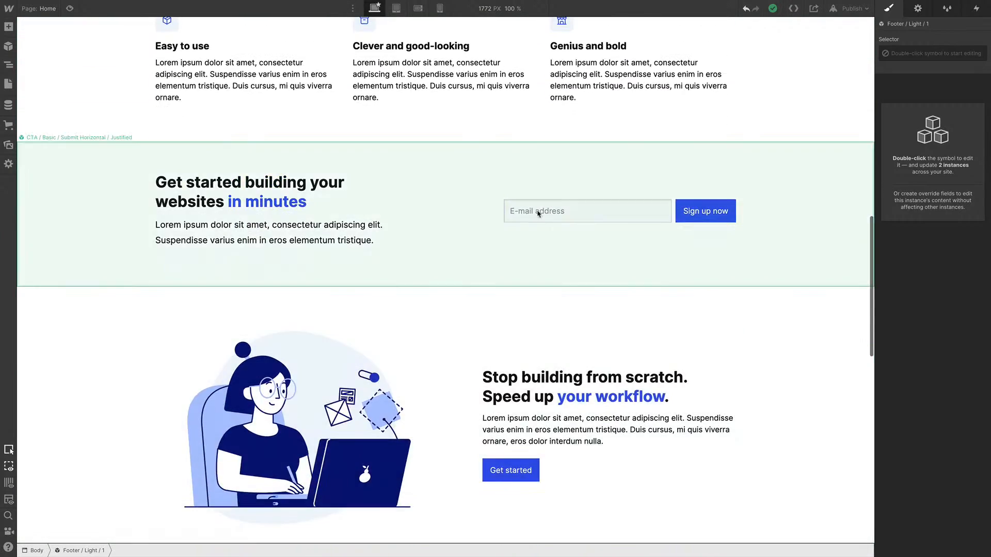
scroll(591, 454, "down", 8)
scroll(591, 454, "up", 12)
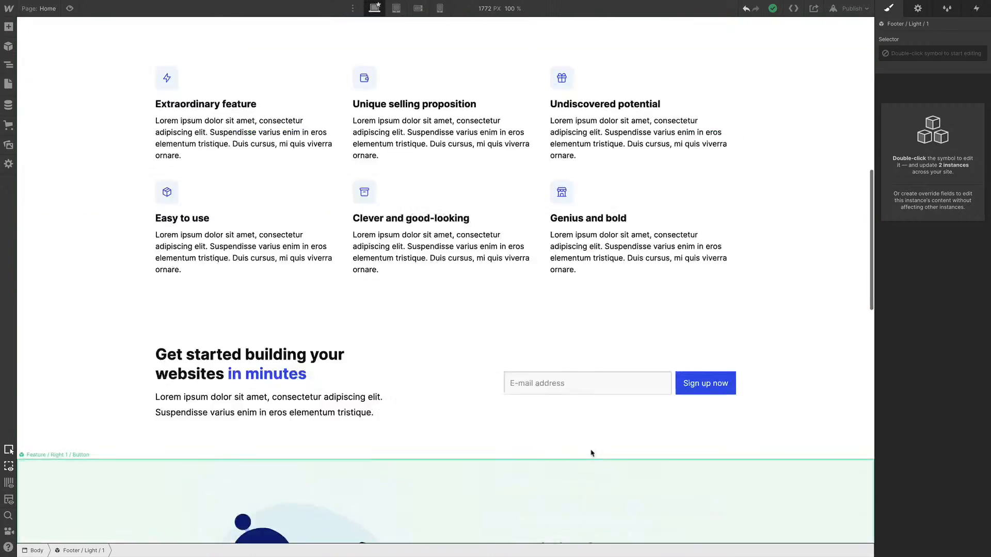
scroll(591, 453, "up", 12)
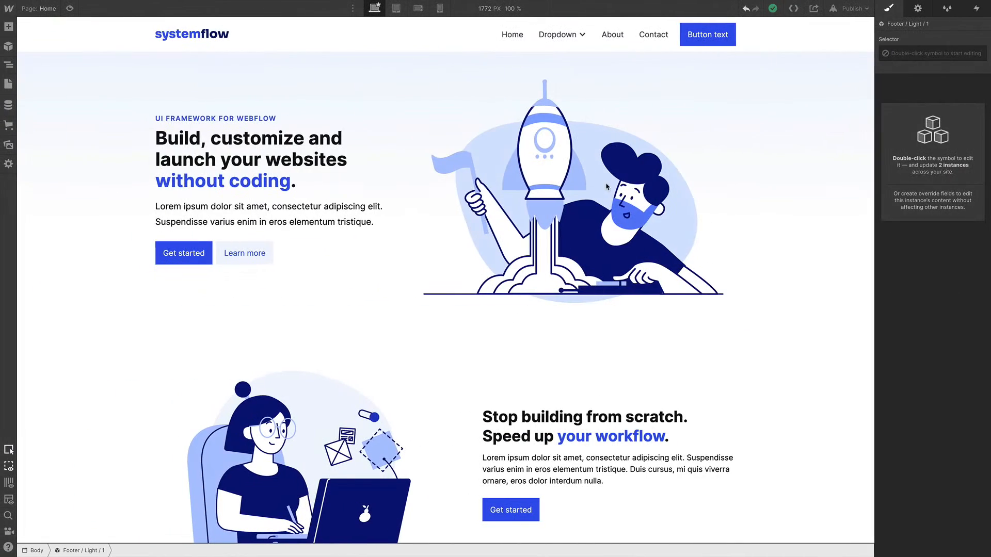
Unlink the navbar and hero symbol instances from their main symbols
left_click(580, 218)
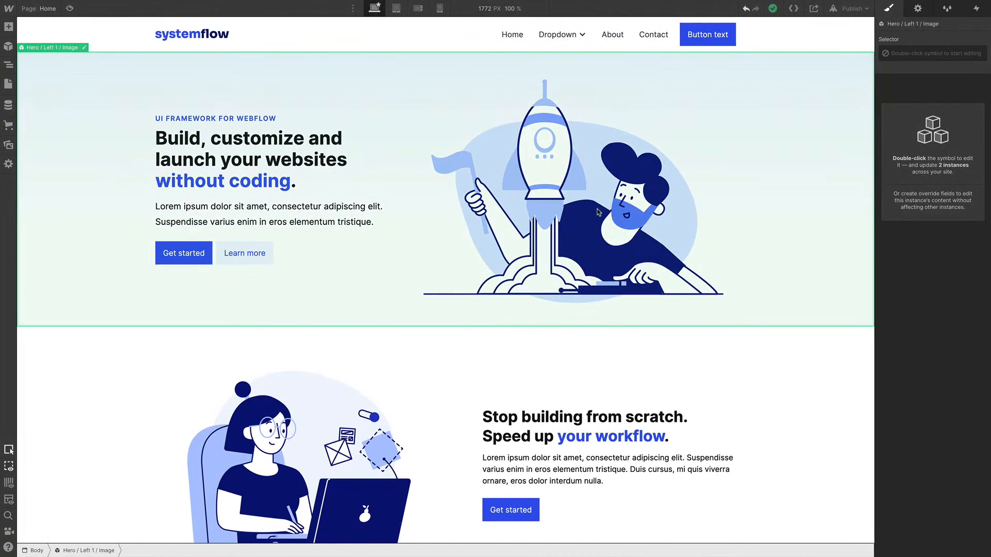
left_click(426, 46)
right_click(444, 36)
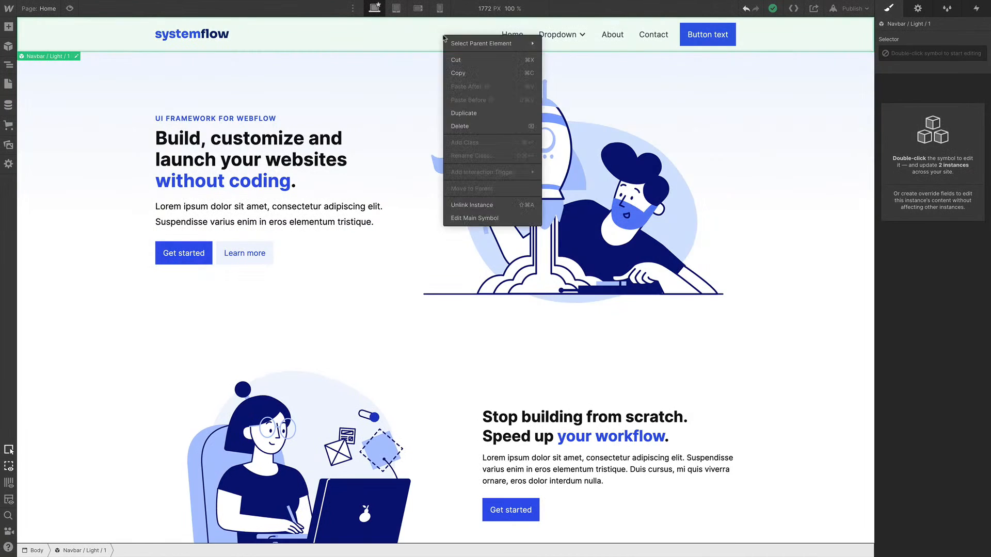
left_click(486, 206)
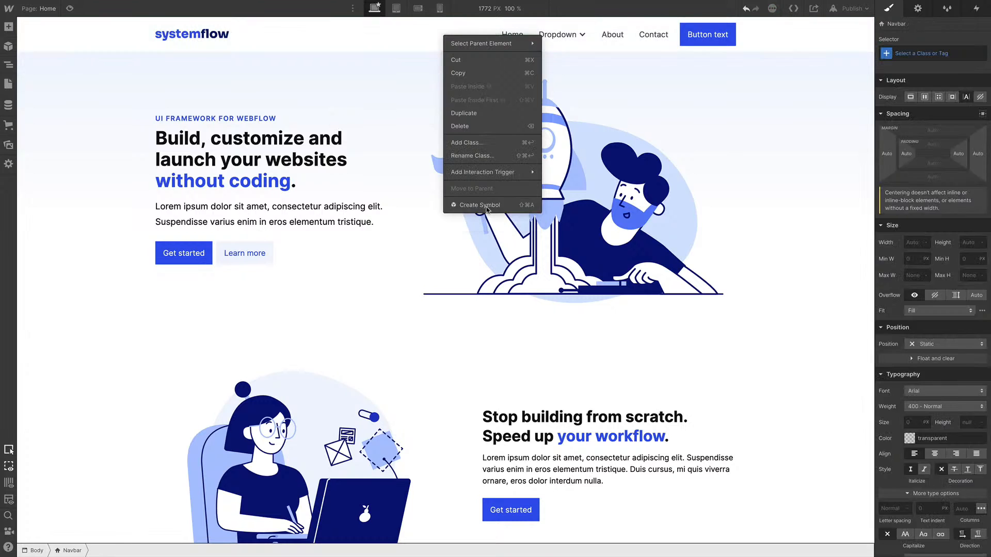
right_click(386, 164)
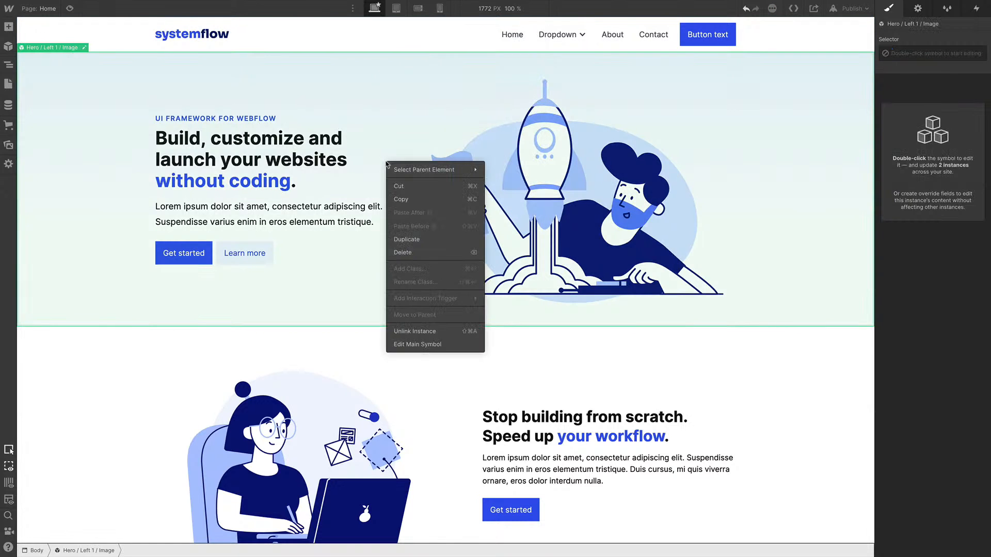
left_click(464, 336)
Unlink the first Feature / Right 1 / Button symbol instance below the hero
scroll(444, 361, "down", 3)
left_click(443, 358)
right_click(443, 358)
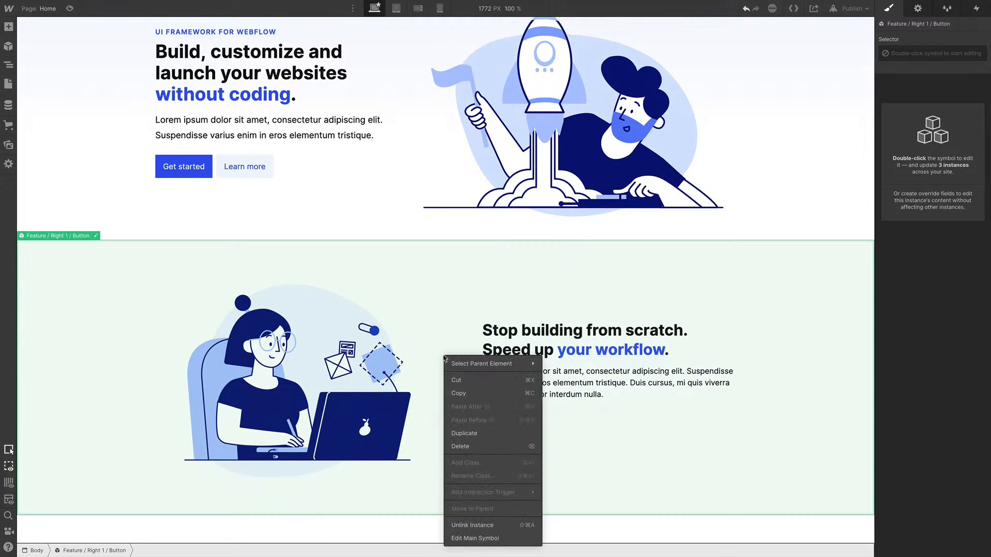
left_click(483, 524)
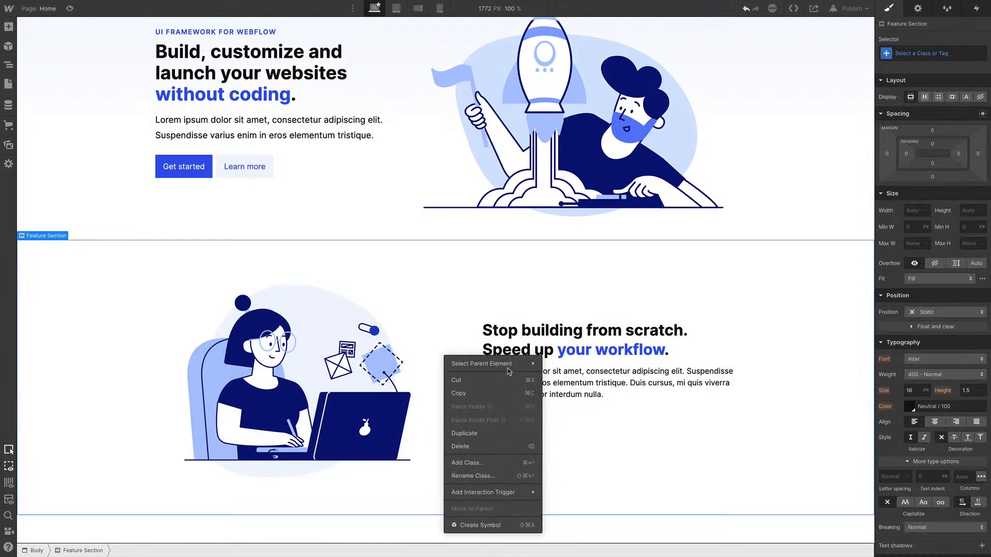
key("Escape")
Unlink the Feature / Grid / 3x2 / Vertical / Basic symbol instance
scroll(444, 361, "down", 6)
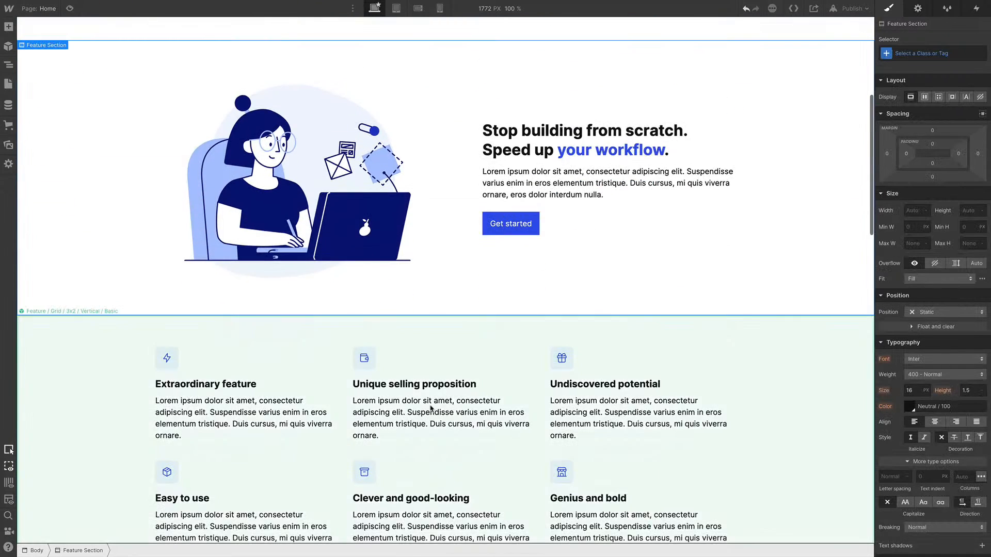
left_click(431, 408)
scroll(434, 392, "down", 1)
right_click(445, 342)
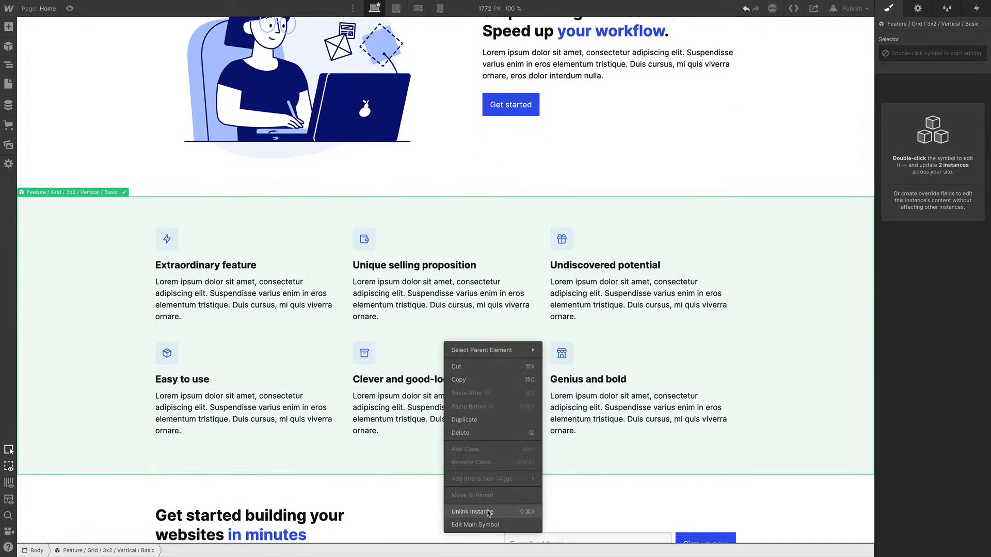
left_click(489, 513)
key("Escape")
Unlink the CTA / Basic / Submit Horizontal / Justified symbol instance
scroll(434, 299, "down", 7)
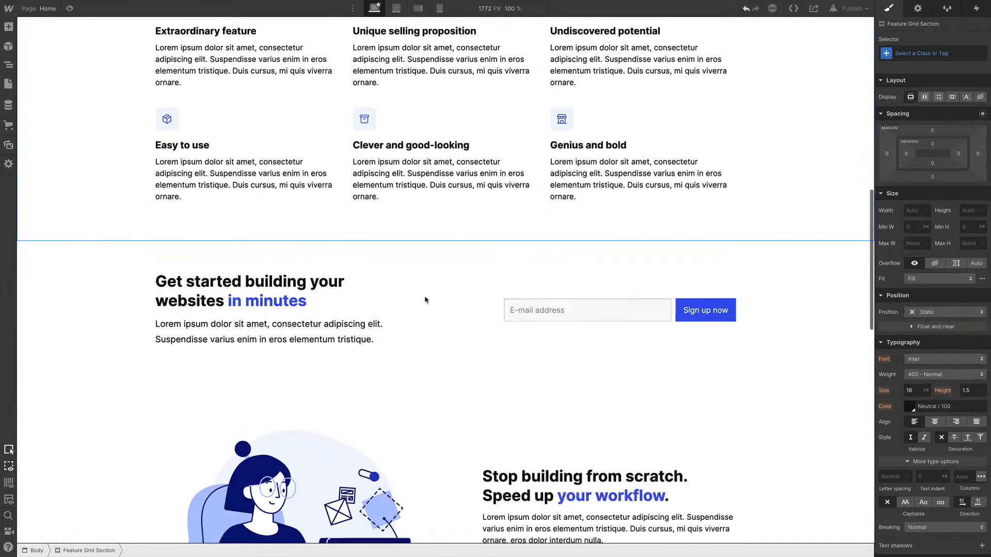
left_click(442, 237)
right_click(443, 236)
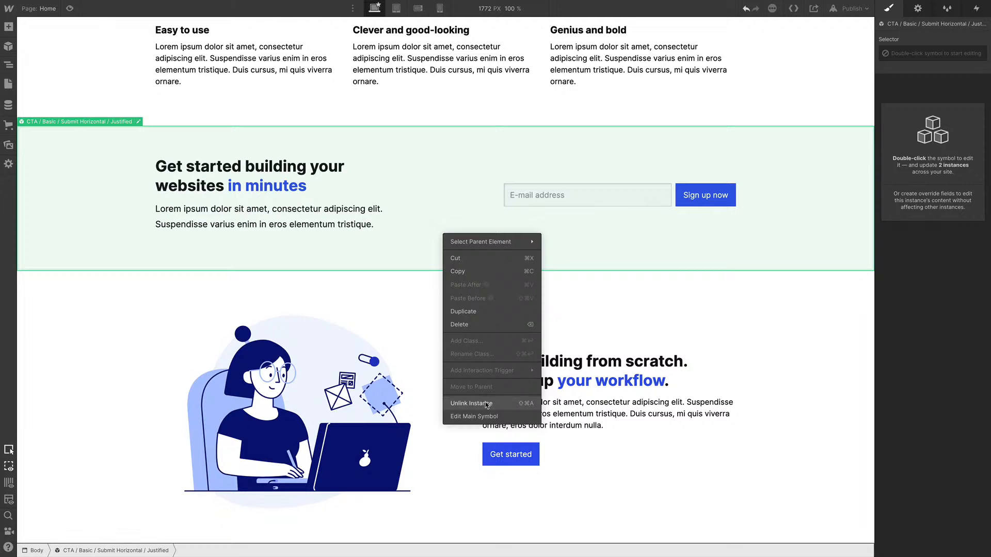
left_click(485, 405)
left_click(383, 311)
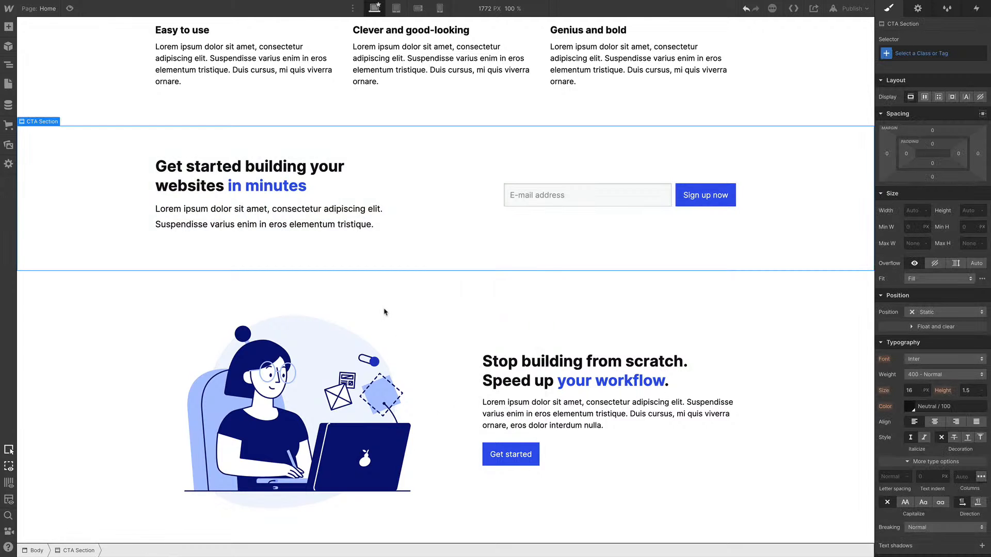
Unlink the second Feature / Right 1 / Button symbol instance below the CTA section
left_click(425, 335)
scroll(425, 335, "down", 2)
right_click(439, 299)
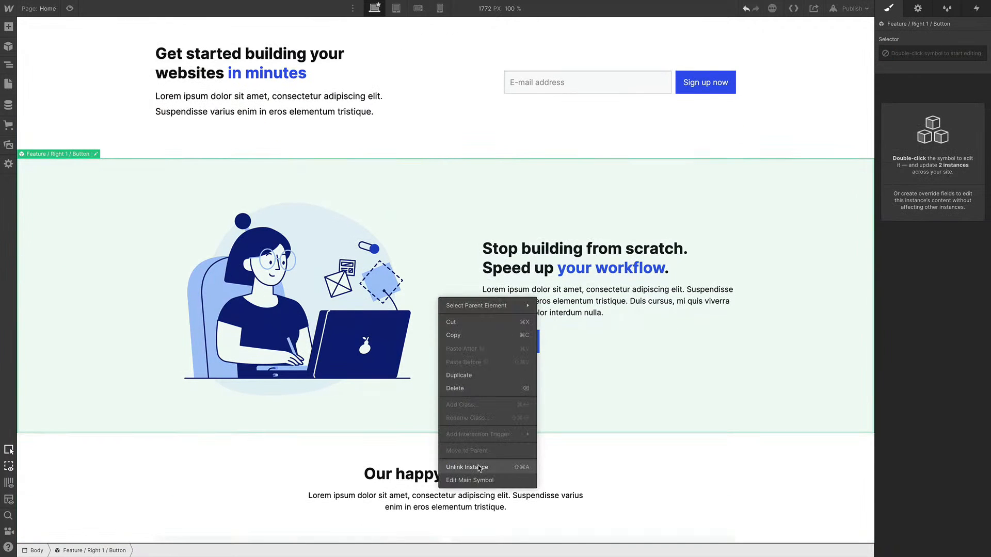
left_click(476, 306)
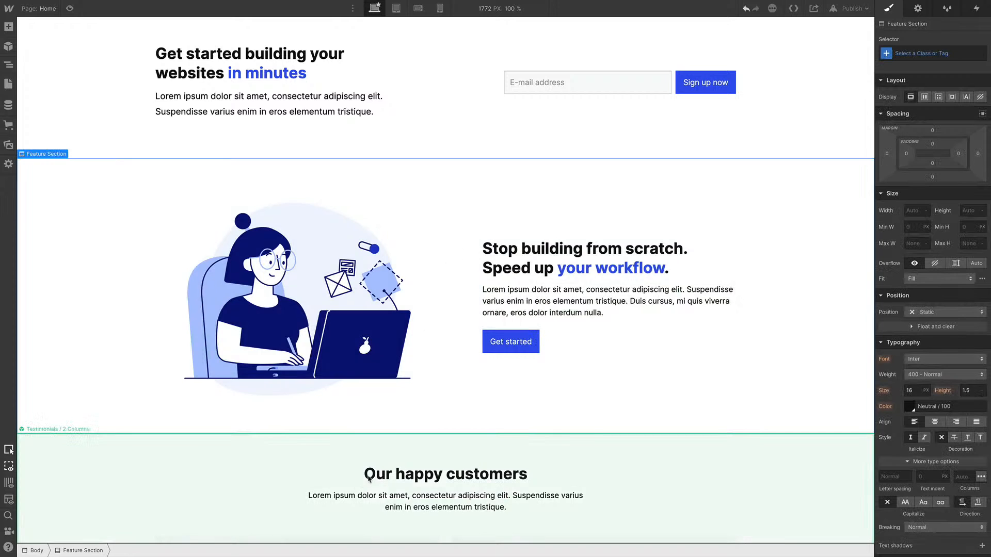
Unlink the Testimonials / 2 Columns symbol instance
scroll(391, 475, "down", 3)
left_click(451, 364)
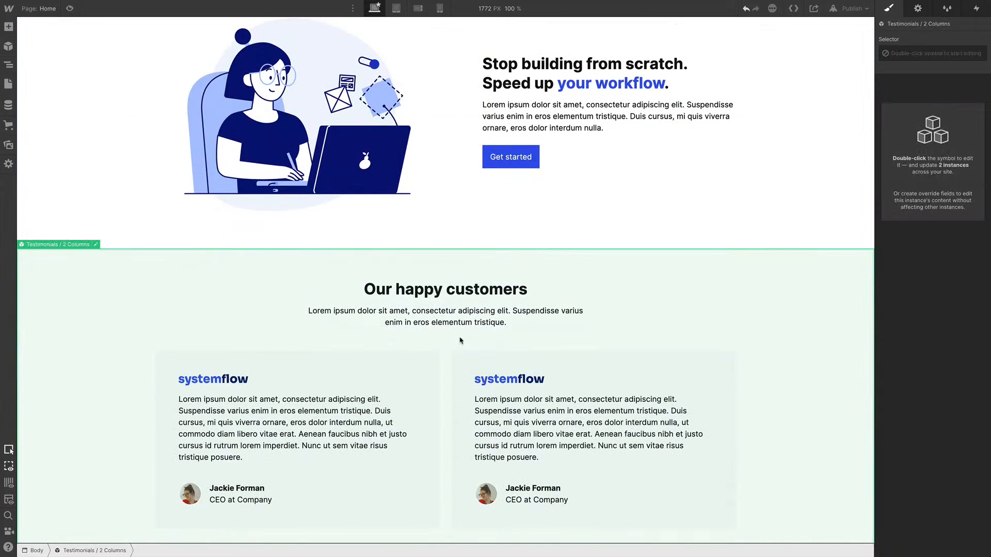
right_click(460, 338)
left_click(490, 508)
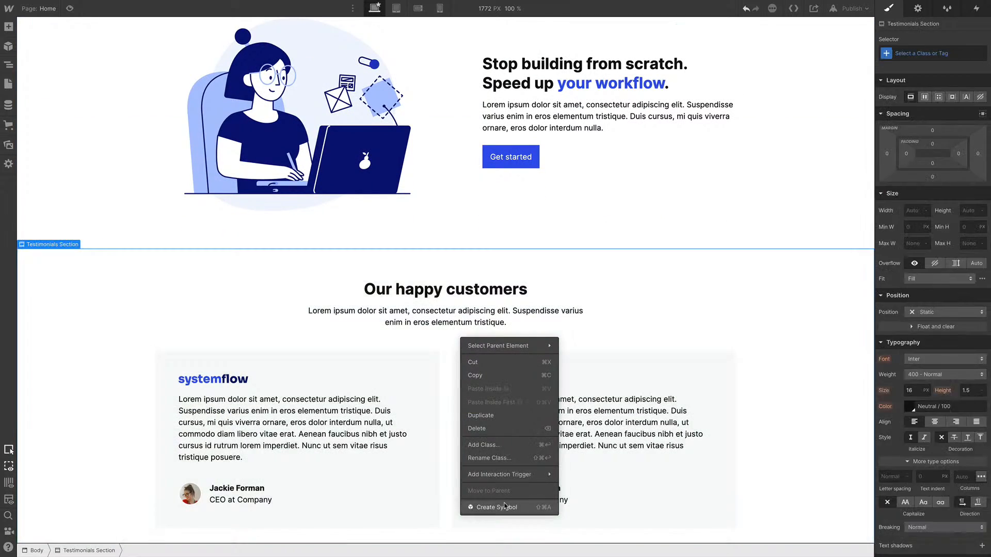
key("Escape")
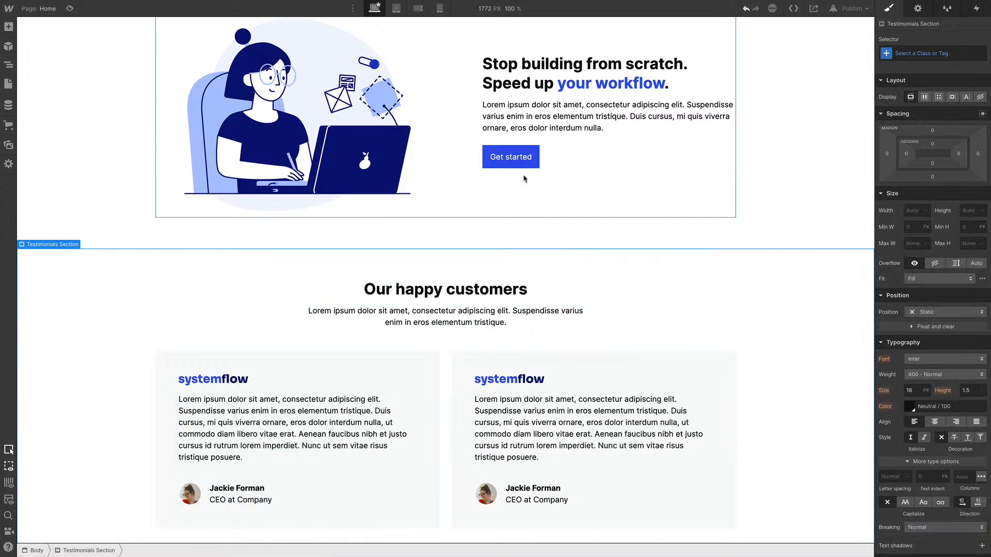
Unlink the Feature / Left 1 / Link symbol instance below the testimonials
scroll(525, 176, "down", 3)
scroll(525, 172, "down", 4)
left_click(458, 268)
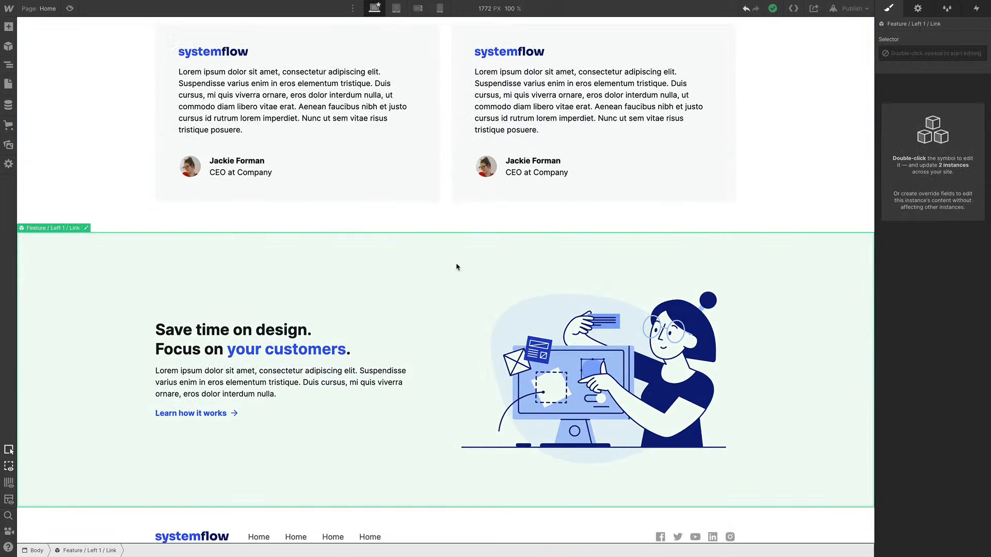
right_click(458, 267)
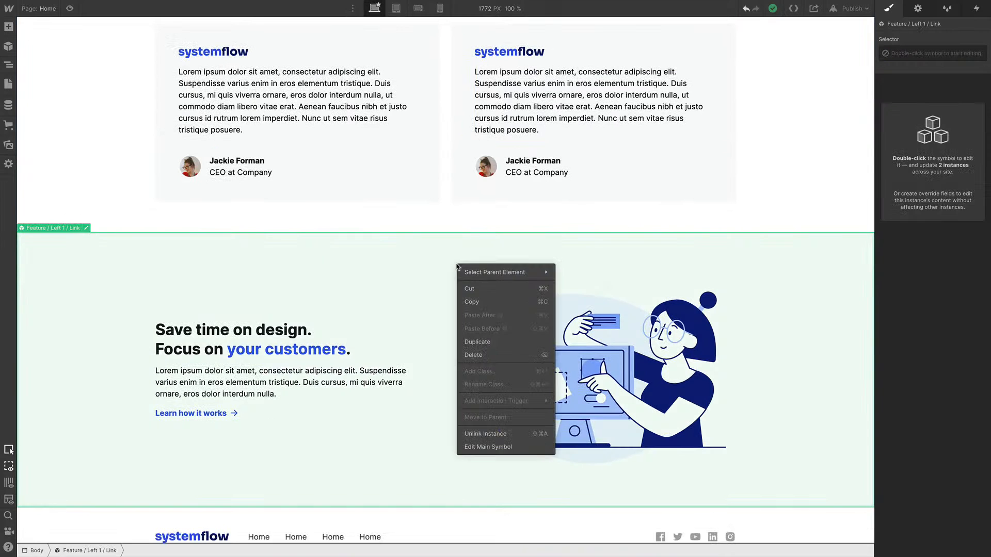
left_click(499, 436)
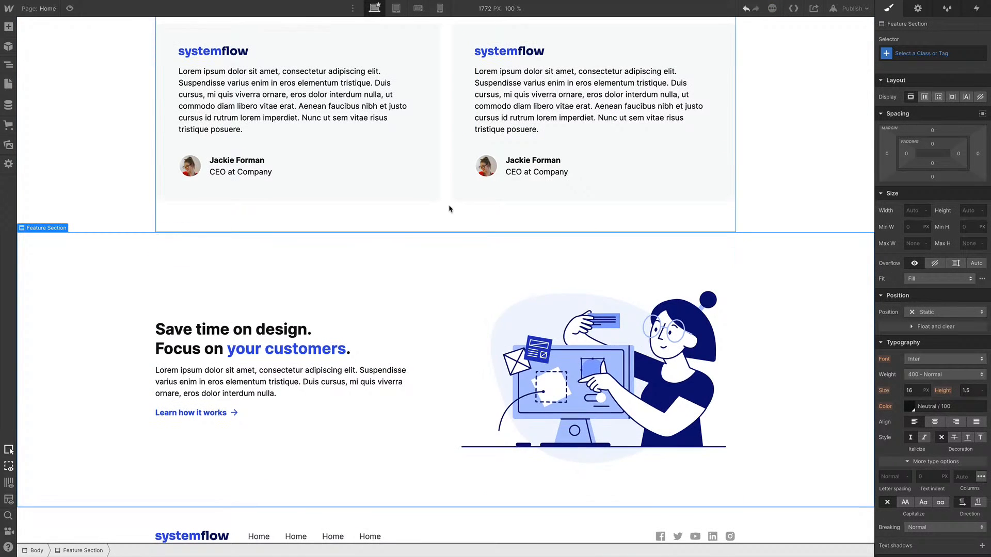
Unlink the Footer / Light / 1 symbol instance at the bottom of the page
scroll(465, 310, "down", 1)
right_click(469, 475)
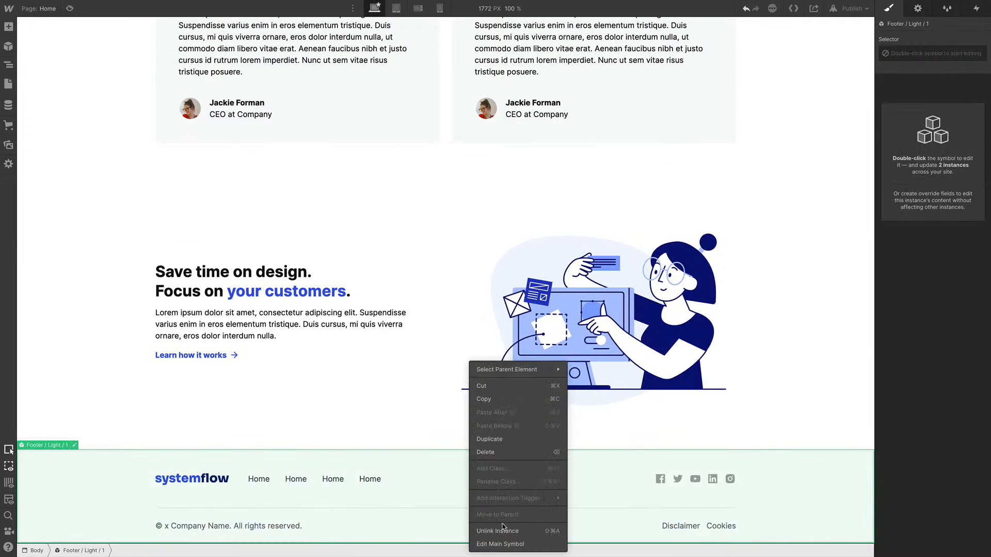
left_click(509, 537)
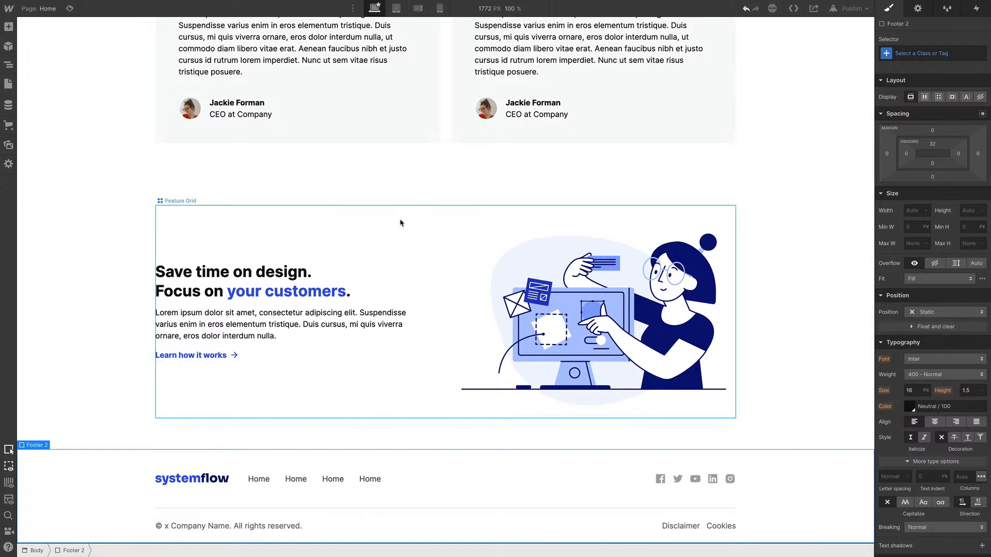
Insert the Button / Medium / Primary / Text Only symbol into the last feature section's grid through quick find
left_click(361, 228)
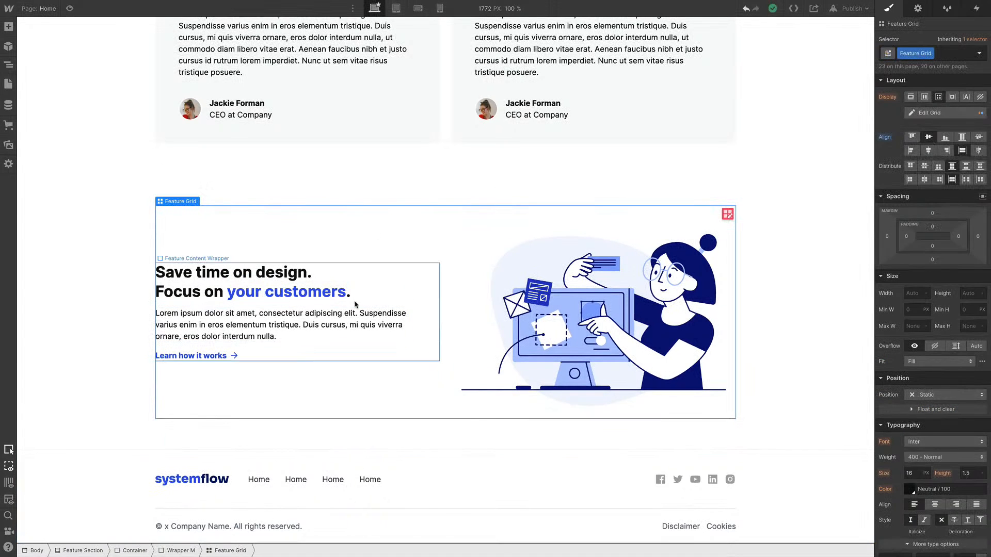
key("ctrl+k")
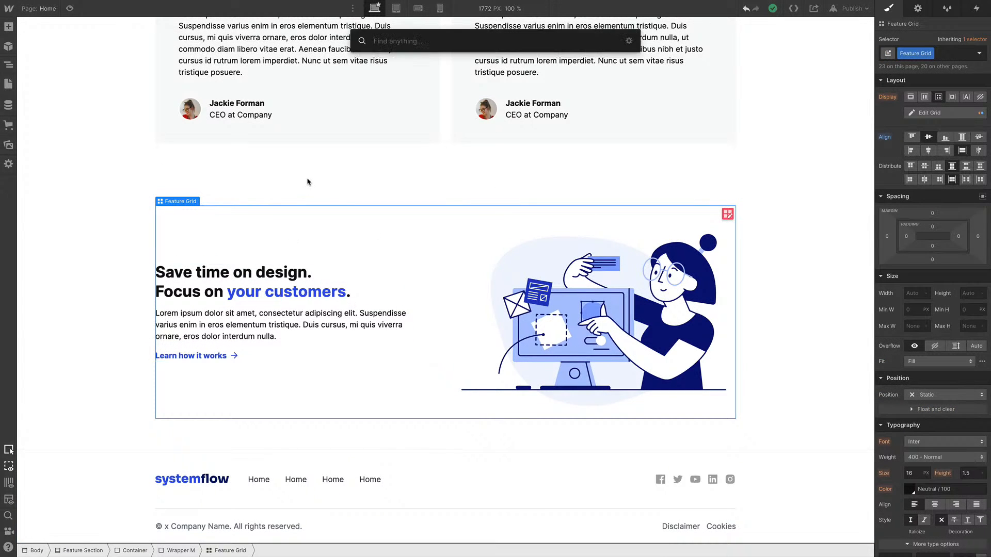
type("but")
key("Down")
key("Down")
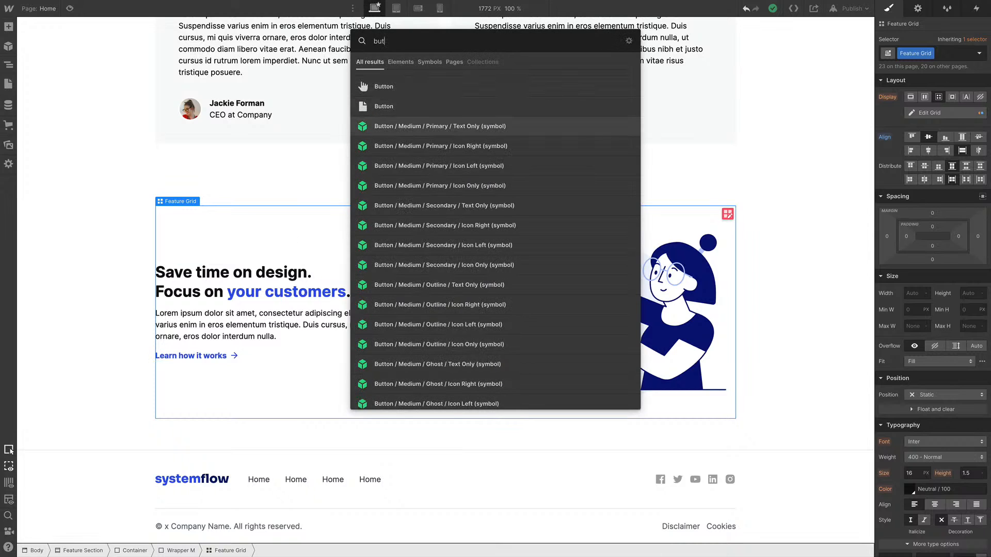
key("Return")
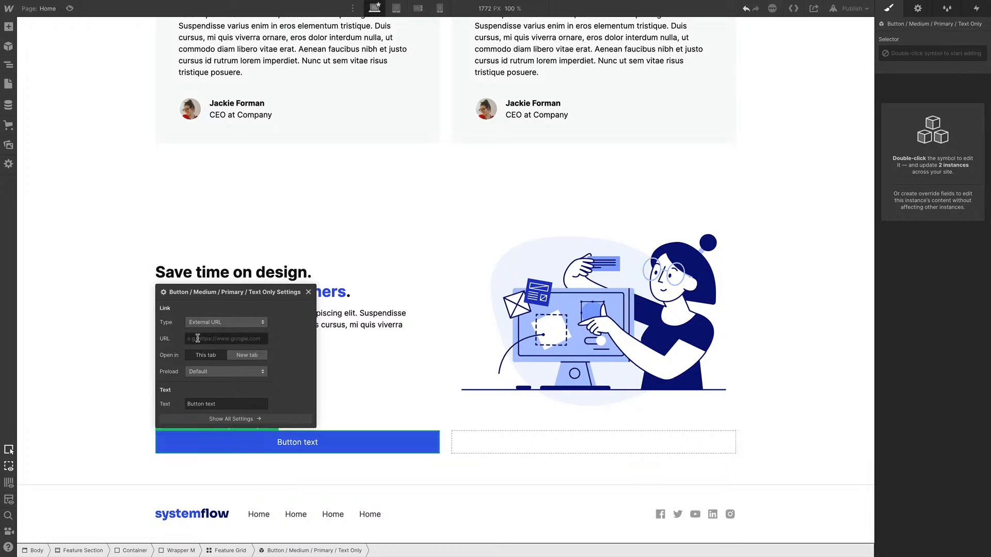
Set the inserted button's text to sadasd and close its settings
left_click_drag(224, 404, 176, 406)
type("sadasd")
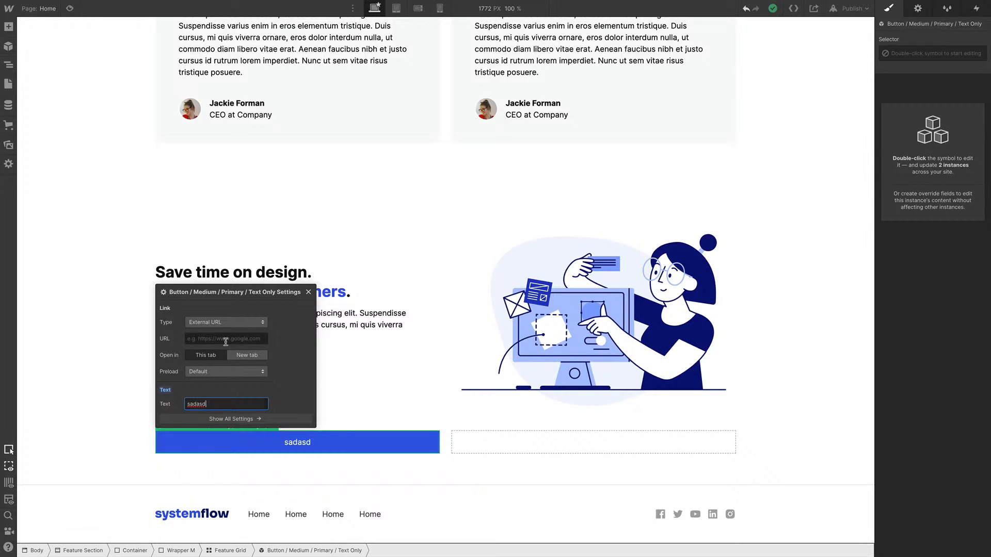
left_click(308, 293)
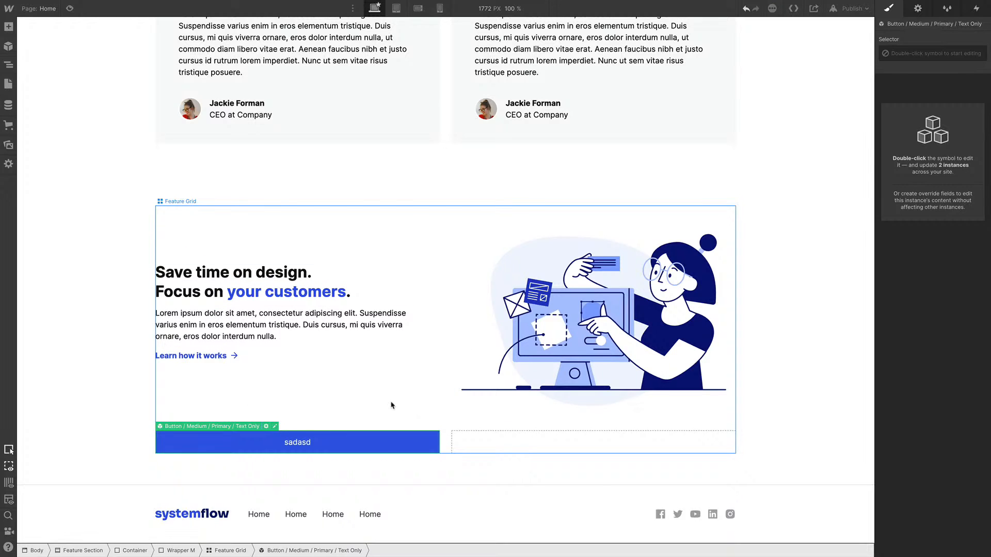
Undo the inserted button and its text change in the last feature section
key("ctrl+z")
key("ctrl+z")
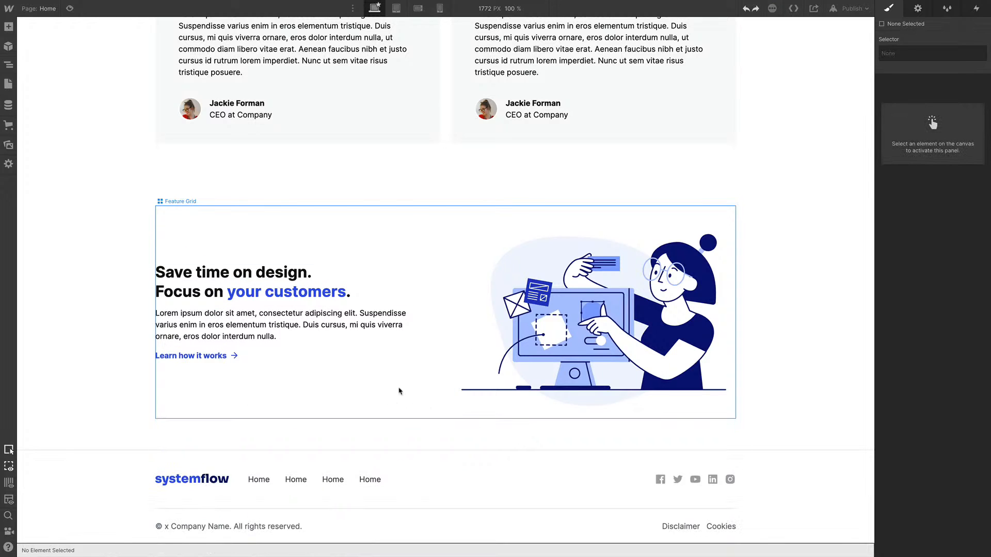
left_click(278, 328)
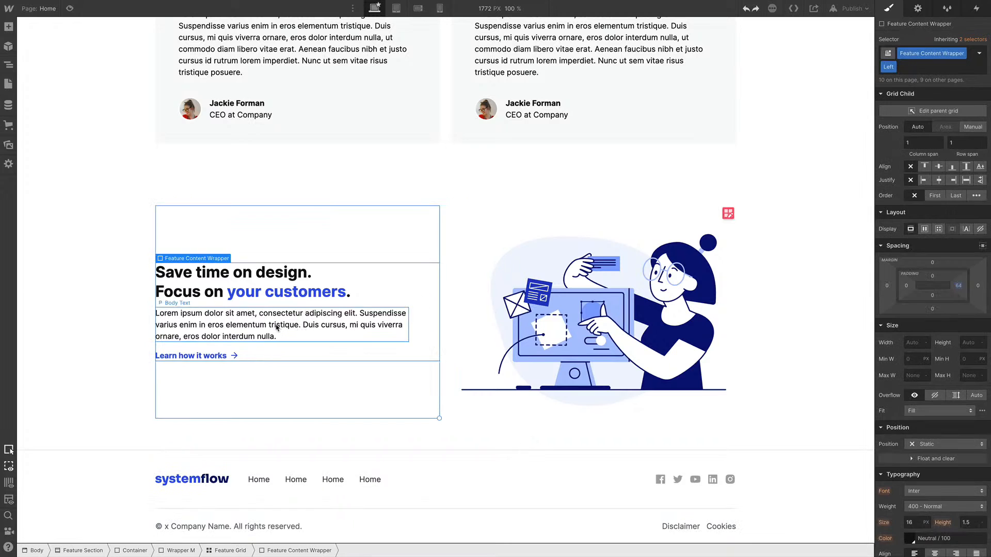
left_click(274, 326)
left_click(264, 290)
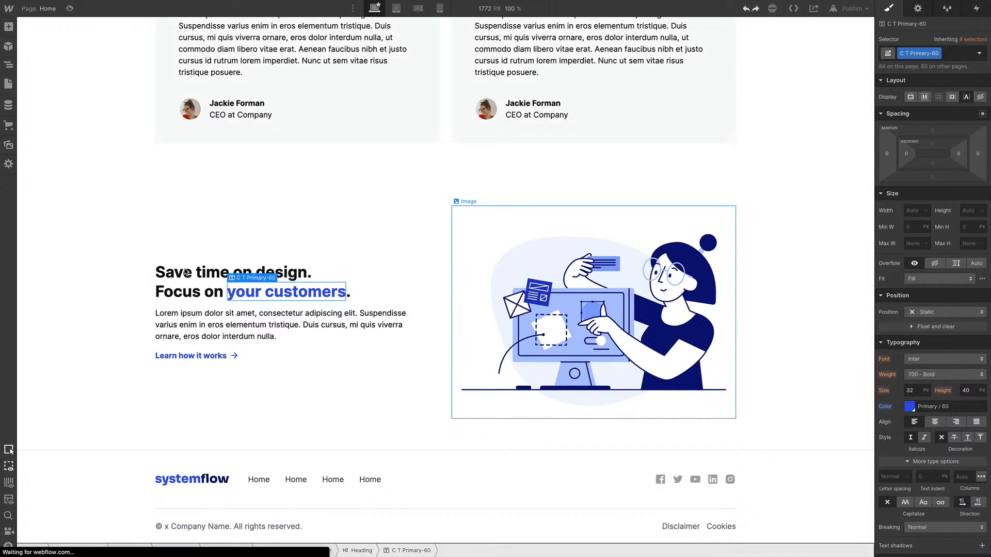
left_click(185, 271)
left_click(108, 290)
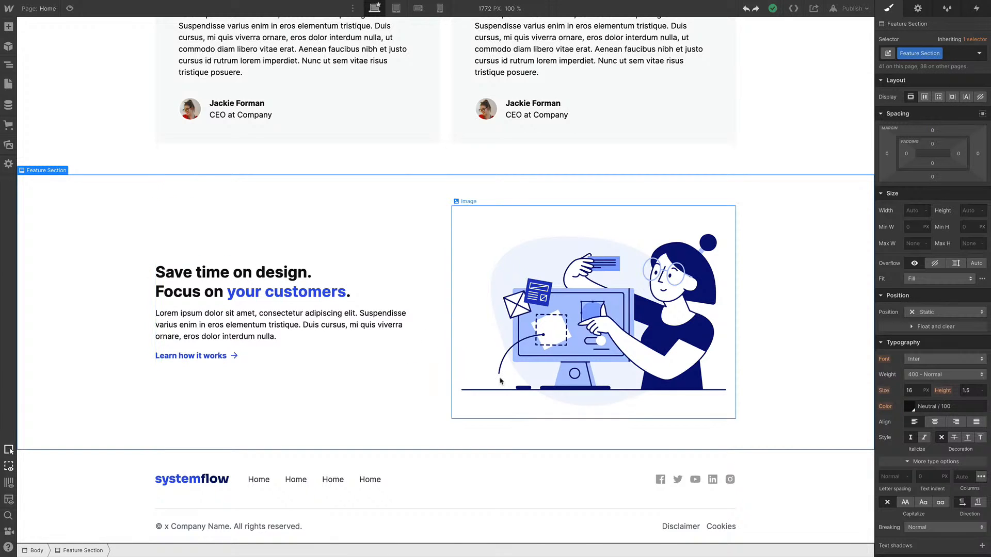
scroll(500, 381, "up", 20)
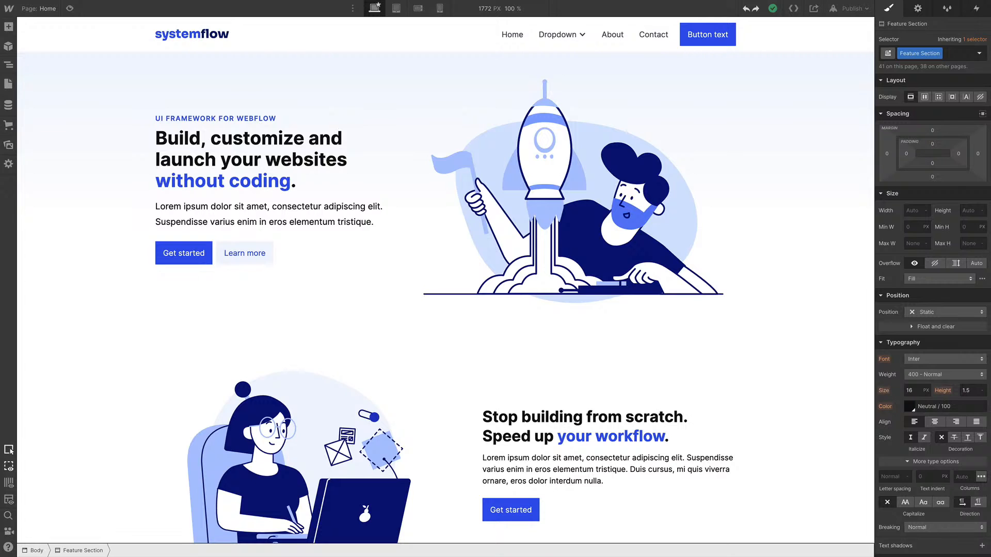
Replace the first navbar link's text with Chapters Overview
left_click(512, 37)
double_click(512, 37)
type("Chapters Overview")
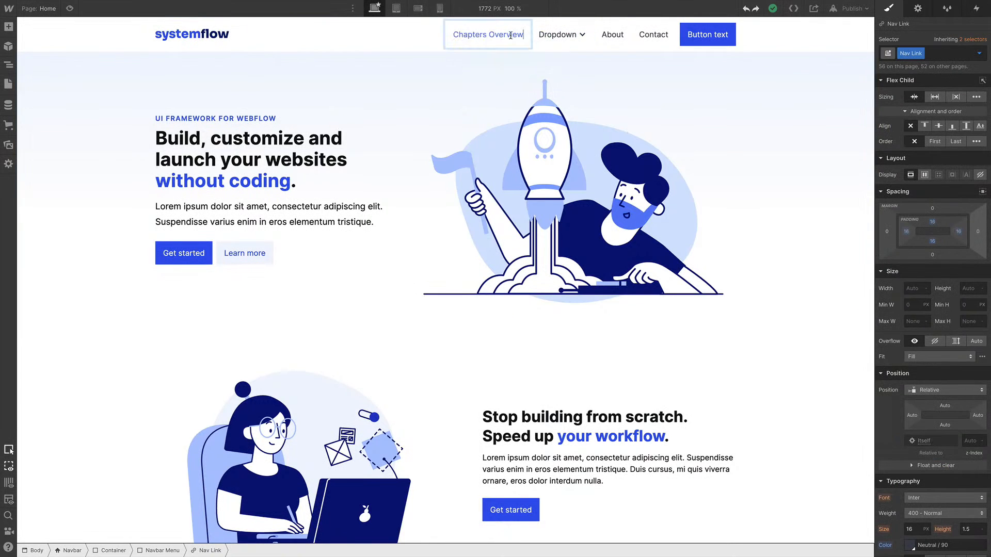
key("Escape")
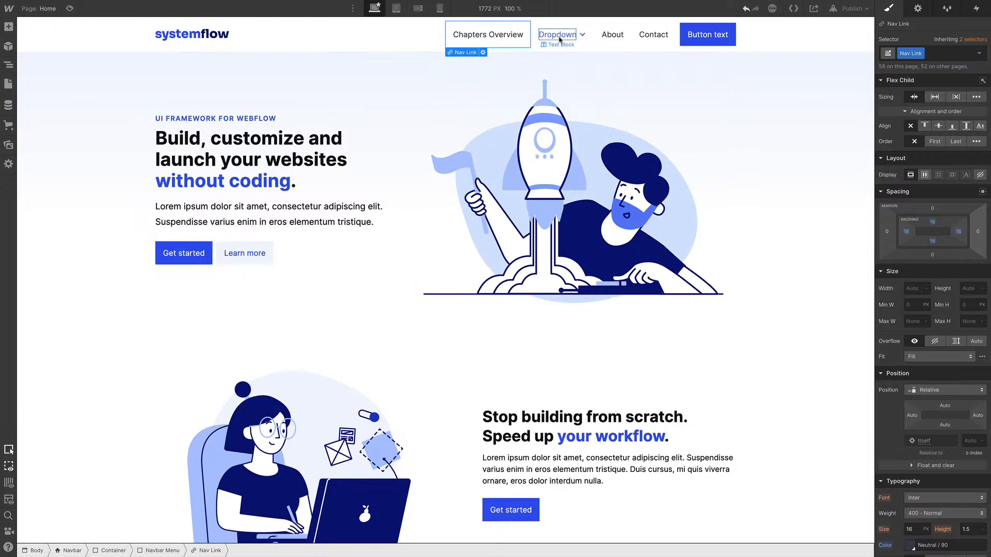
Delete the navbar dropdown and rename the About link to Author
left_click(589, 40)
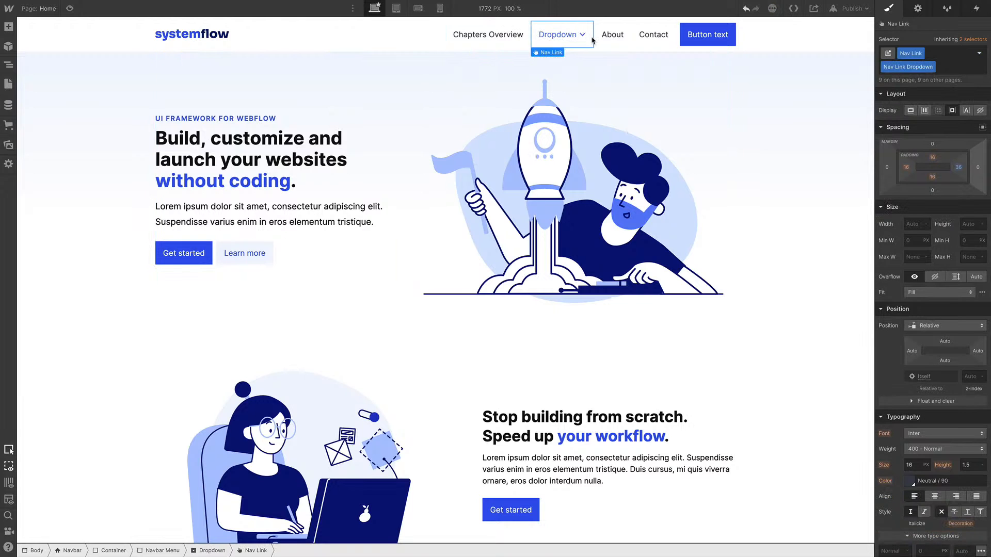
key("Delete")
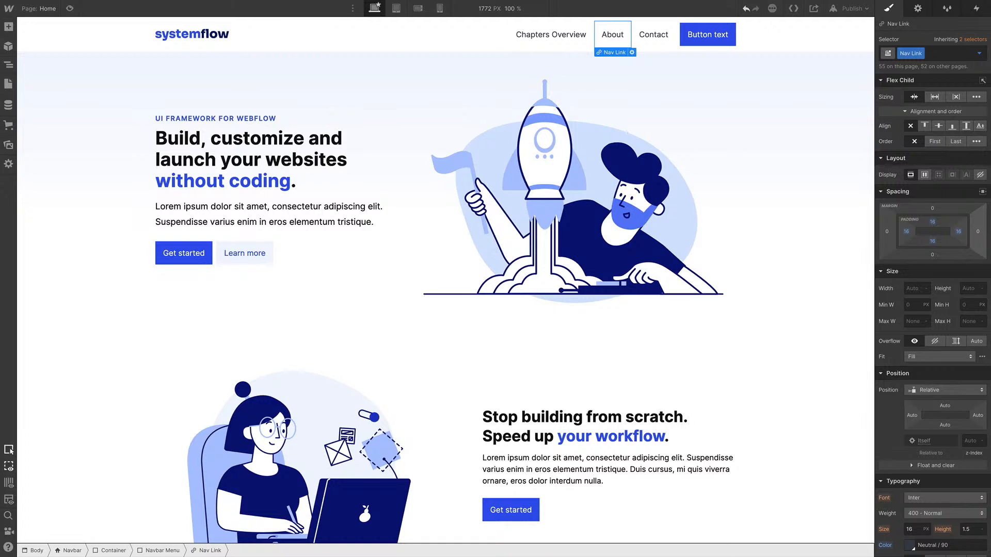
double_click(612, 34)
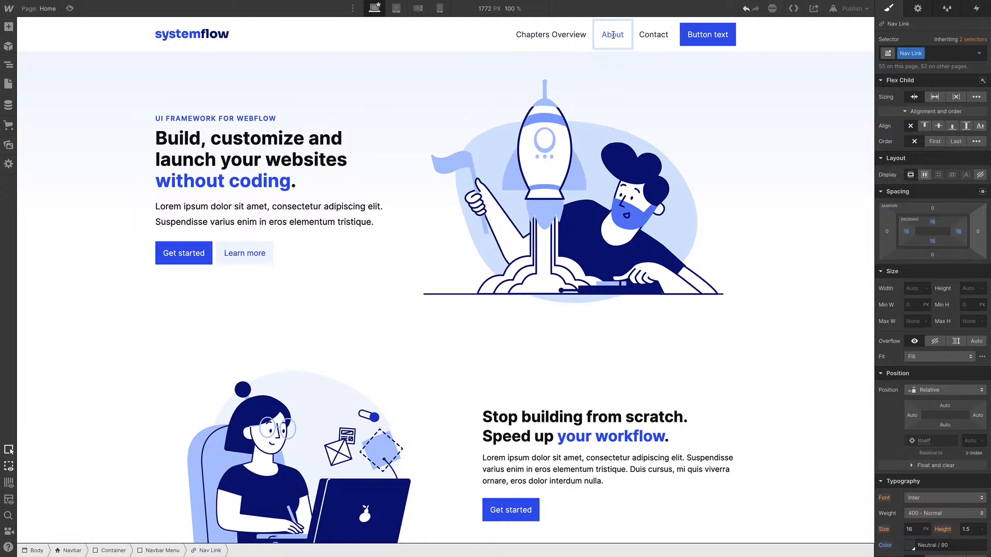
type("Author")
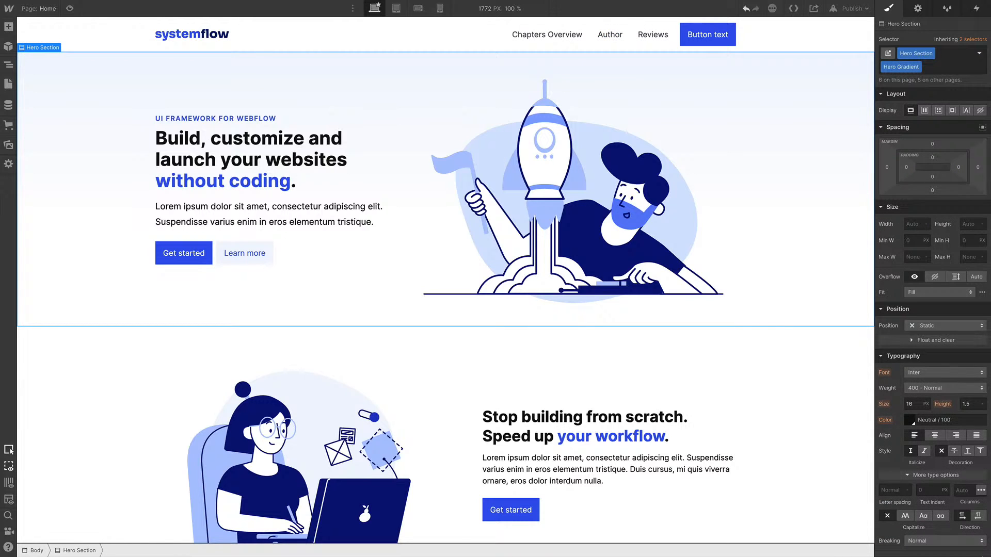
Duplicate the Reviews navbar link and rename the copy to Free Chapter
left_click(654, 39)
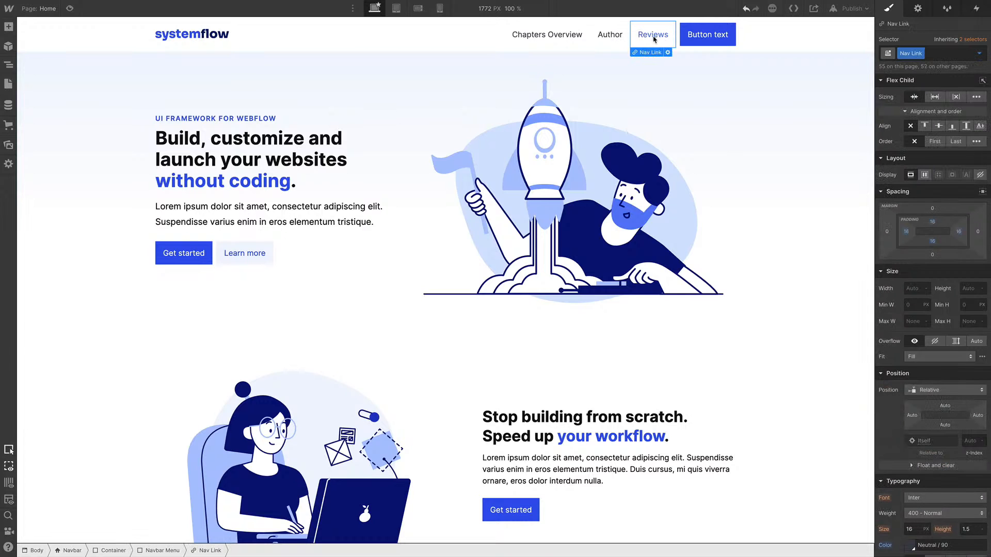
key("ctrl+d")
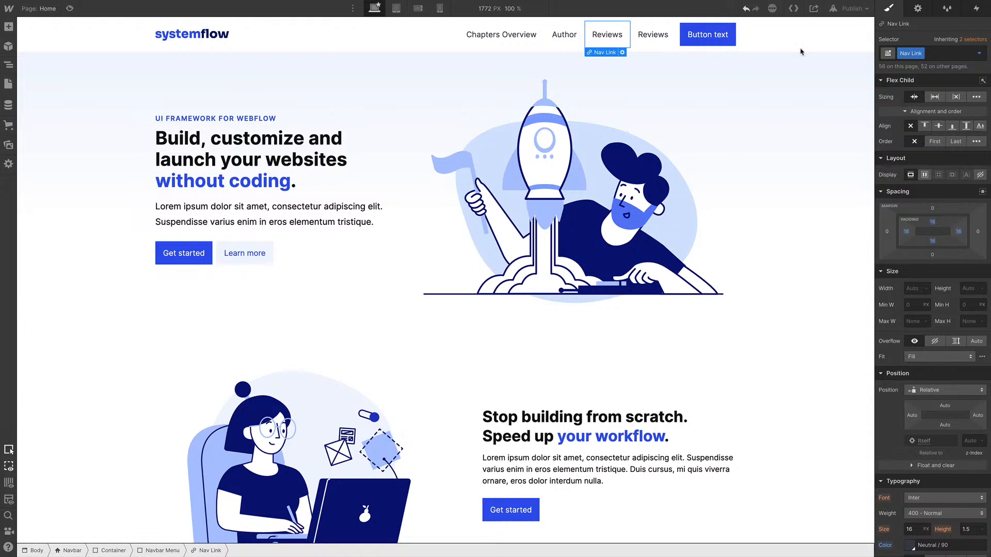
double_click(653, 35)
type("Free Chapter")
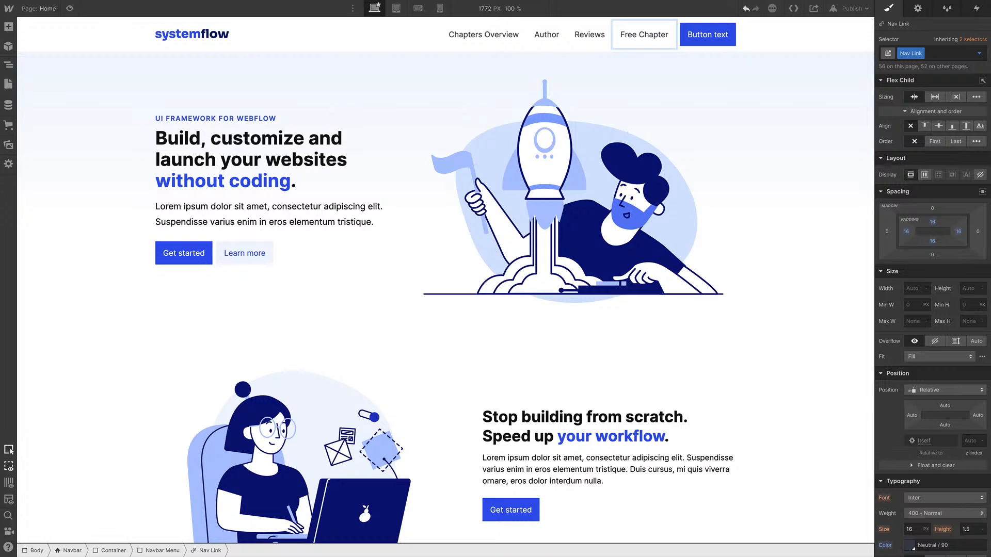
Change the navbar button text to Get the book
double_click(704, 42)
type("Get the book")
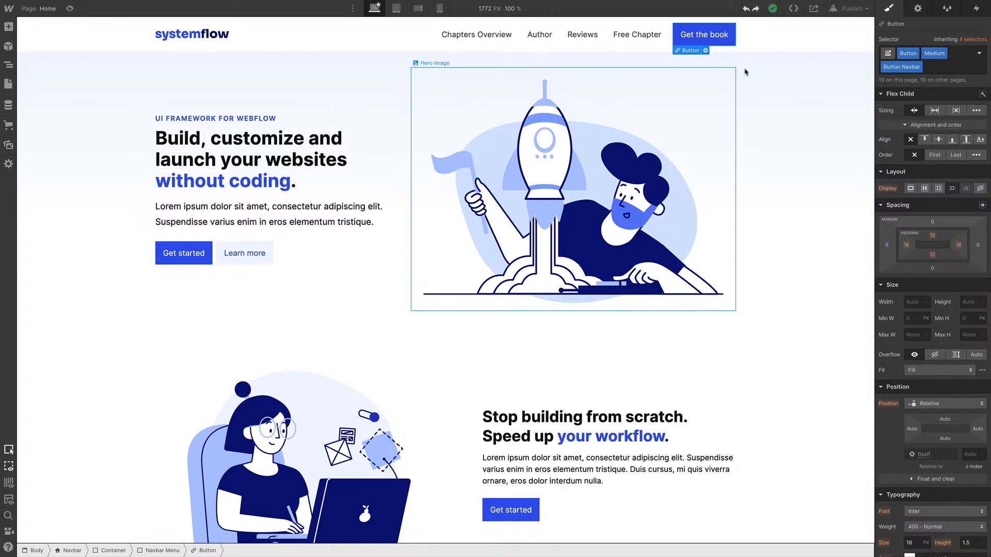
left_click(815, 36)
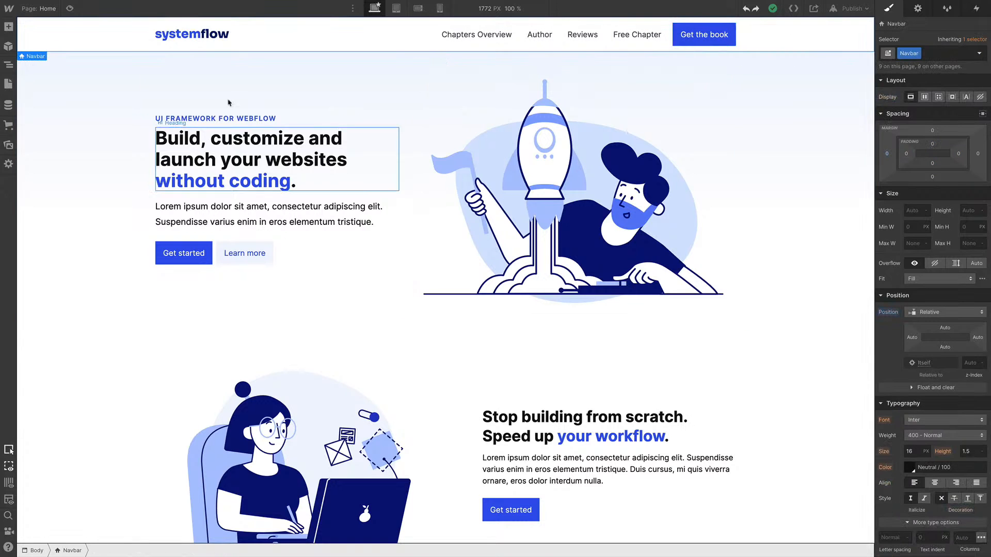
Set the navbar's position to Sticky with a top offset of 0
scroll(383, 99, "down", 7)
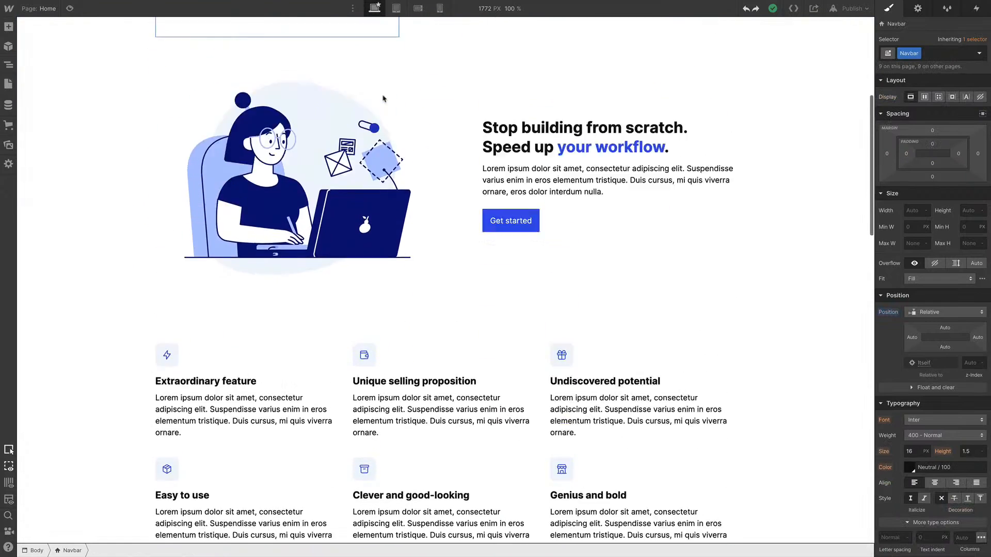
scroll(383, 98, "up", 7)
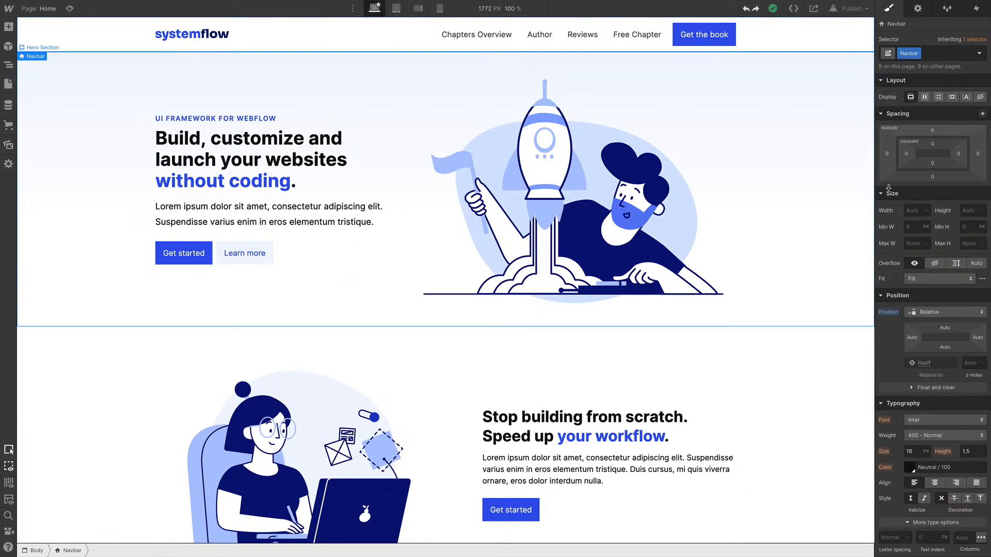
left_click(949, 313)
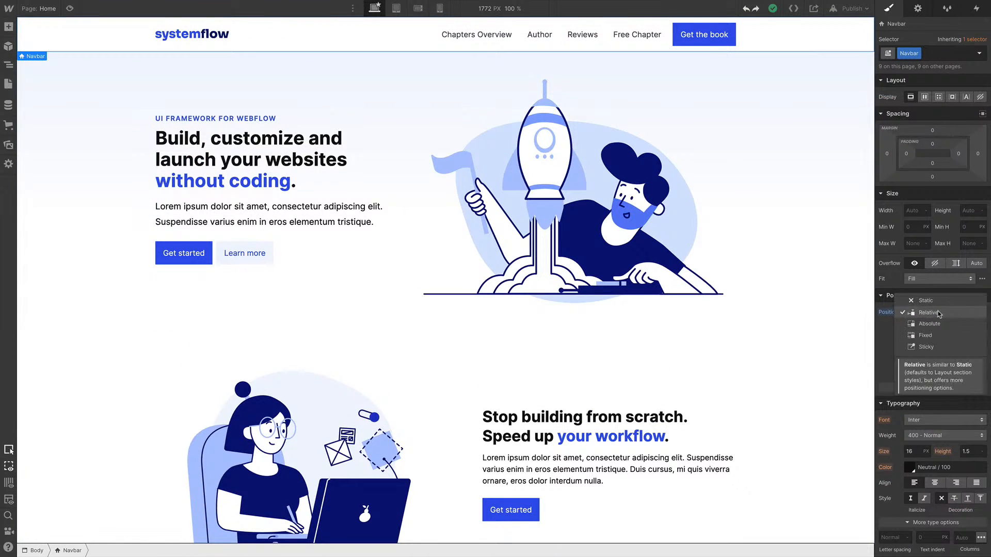
left_click(931, 347)
left_click(943, 327)
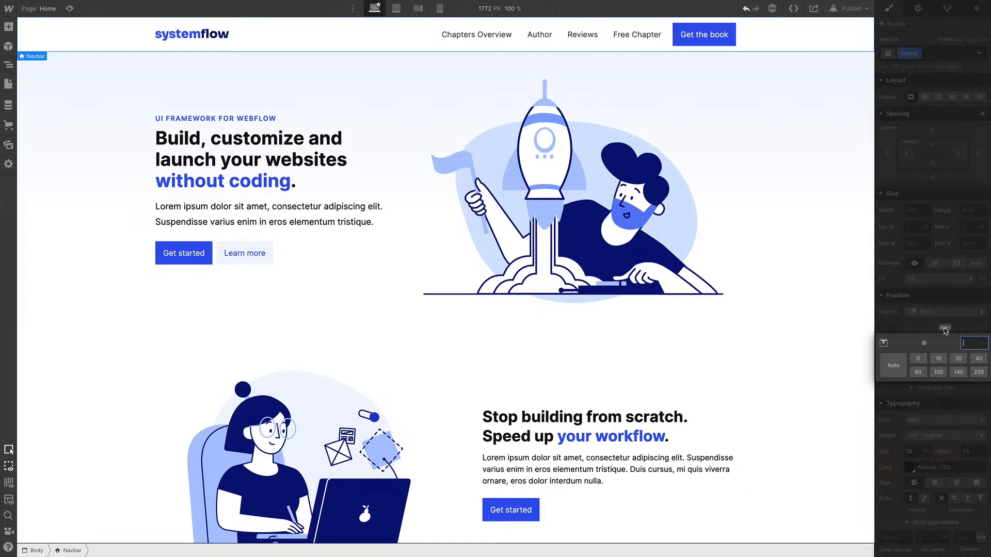
left_click(918, 358)
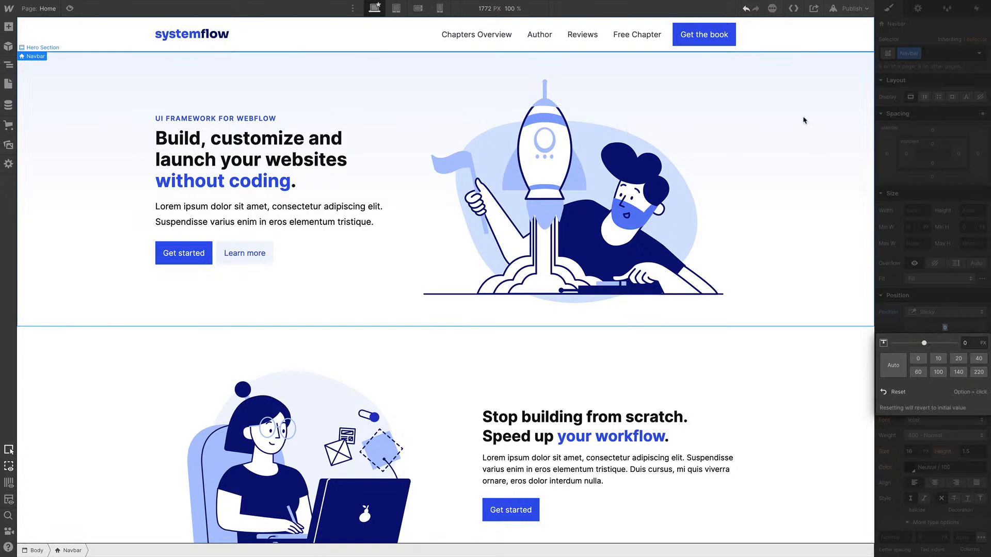
left_click(755, 102)
Add a 2 px bottom border to the navbar in the Neutral / 30 color
scroll(755, 102, "down", 8)
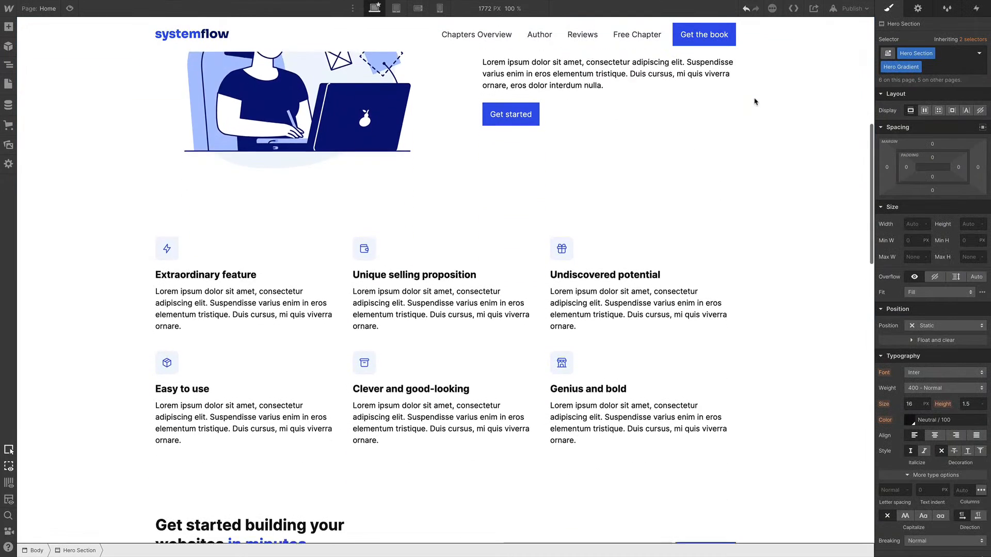
scroll(754, 101, "down", 4)
scroll(754, 99, "up", 2)
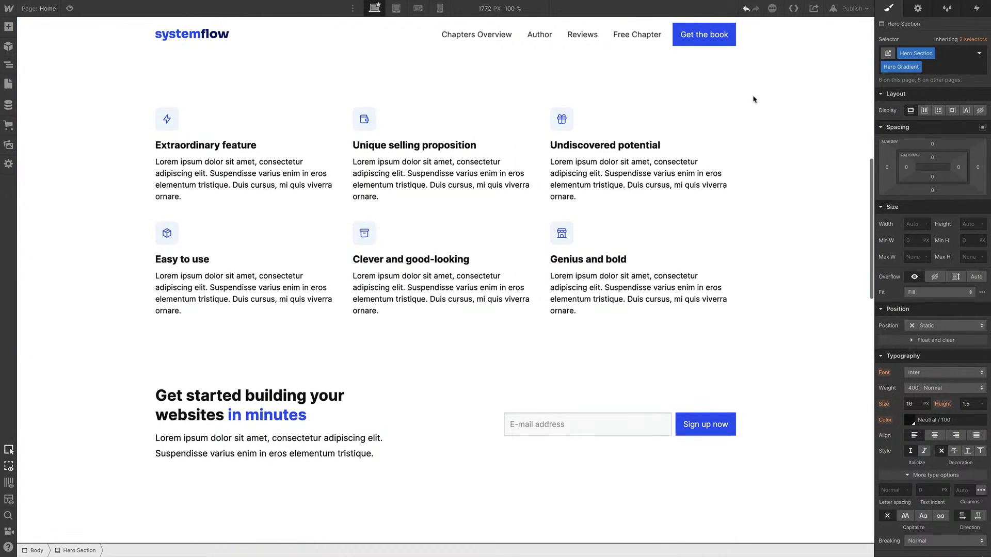
scroll(949, 338, "down", 6)
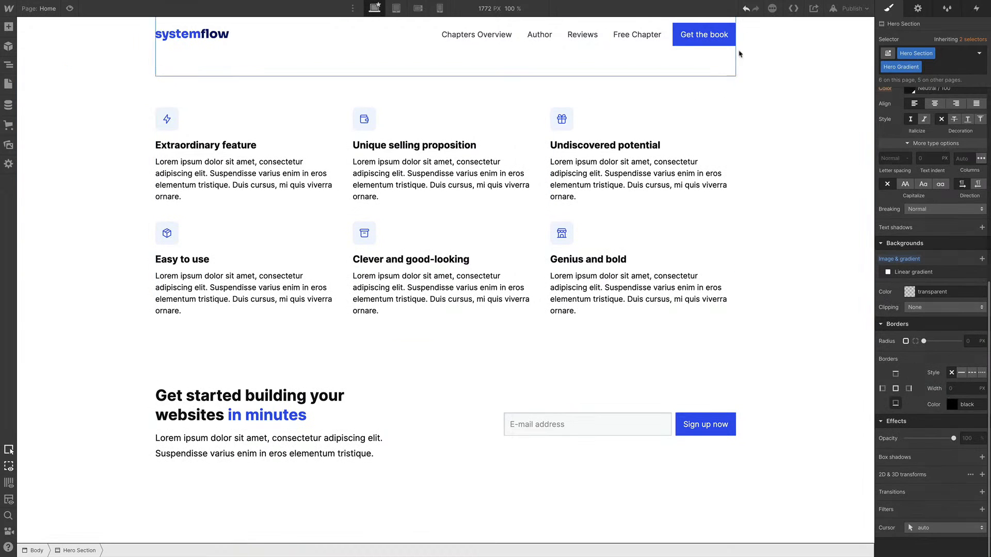
left_click(794, 40)
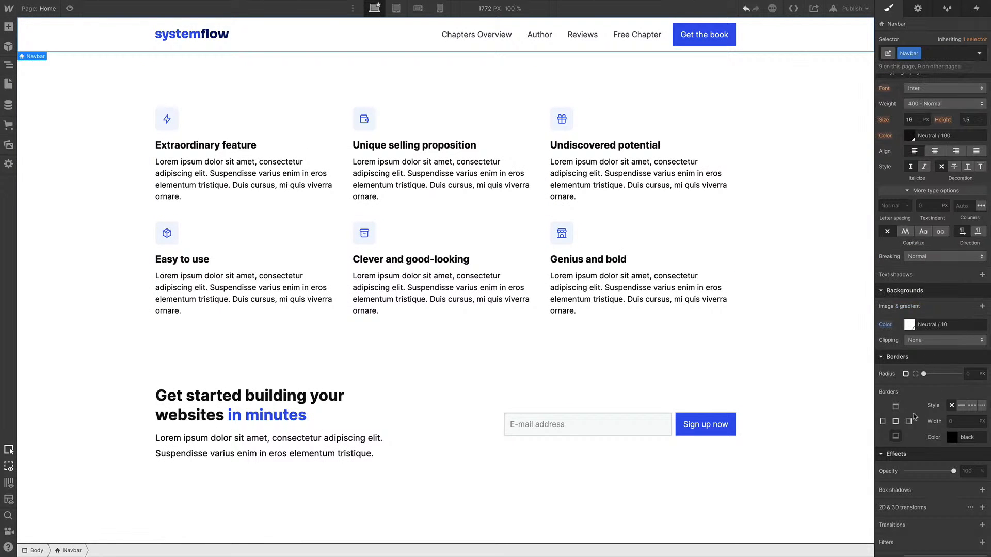
left_click(896, 438)
left_click(955, 421)
type("2")
left_click(955, 439)
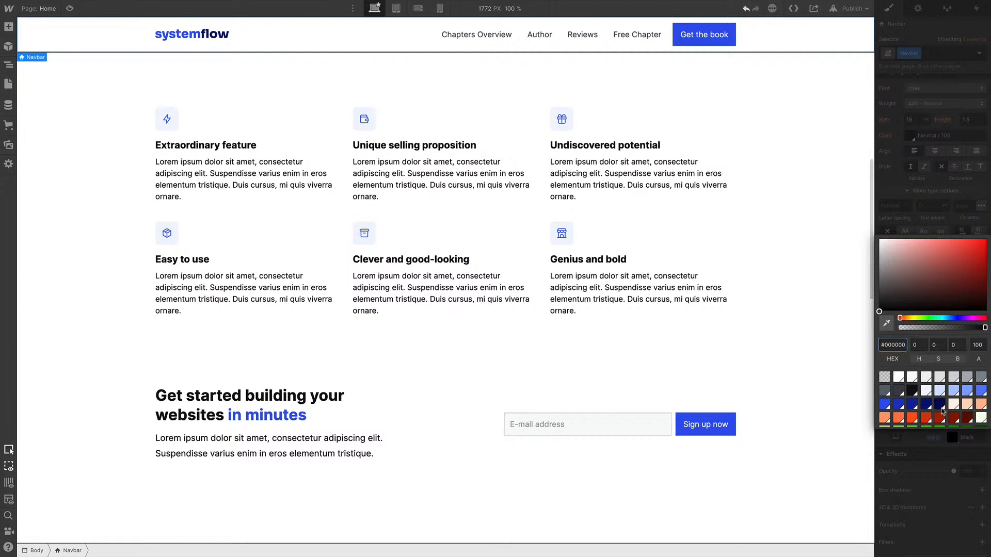
left_click(926, 379)
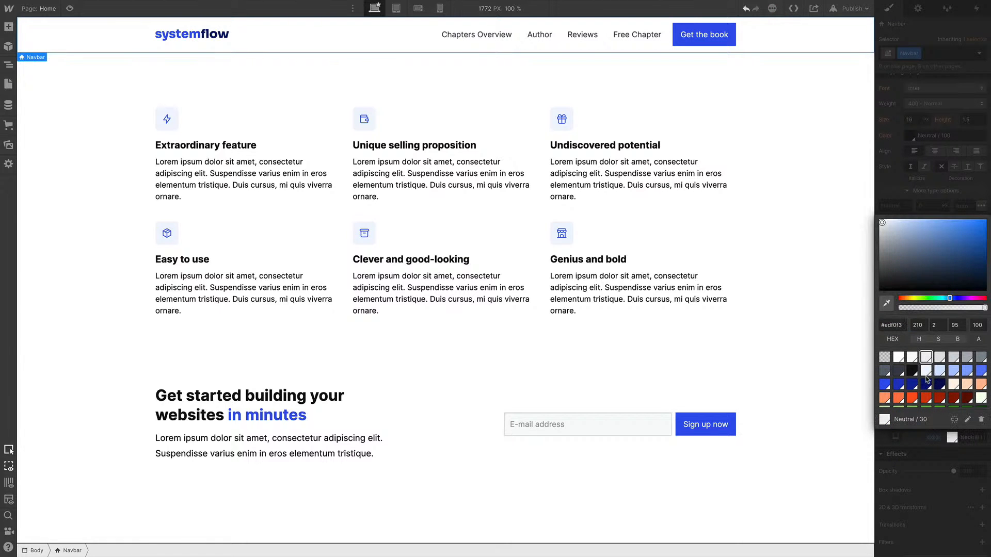
left_click(818, 174)
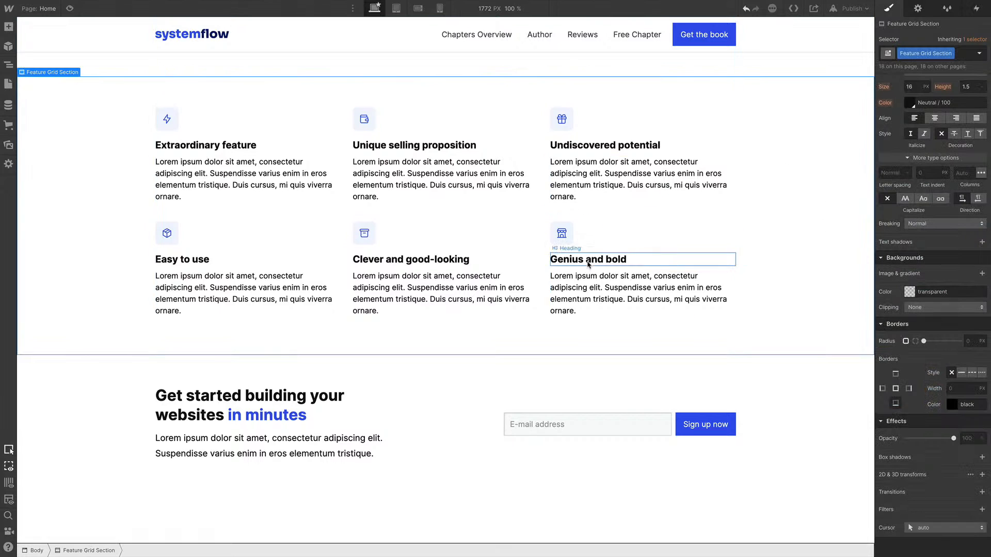
Replace the hero tagline with THE FLOWSOME BOOK
scroll(588, 265, "up", 15)
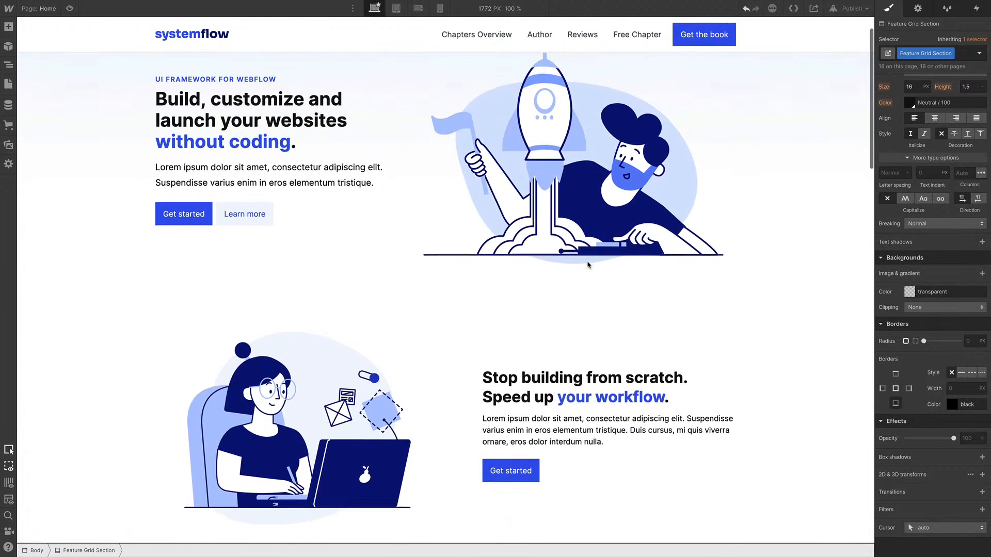
scroll(588, 265, "up", 1)
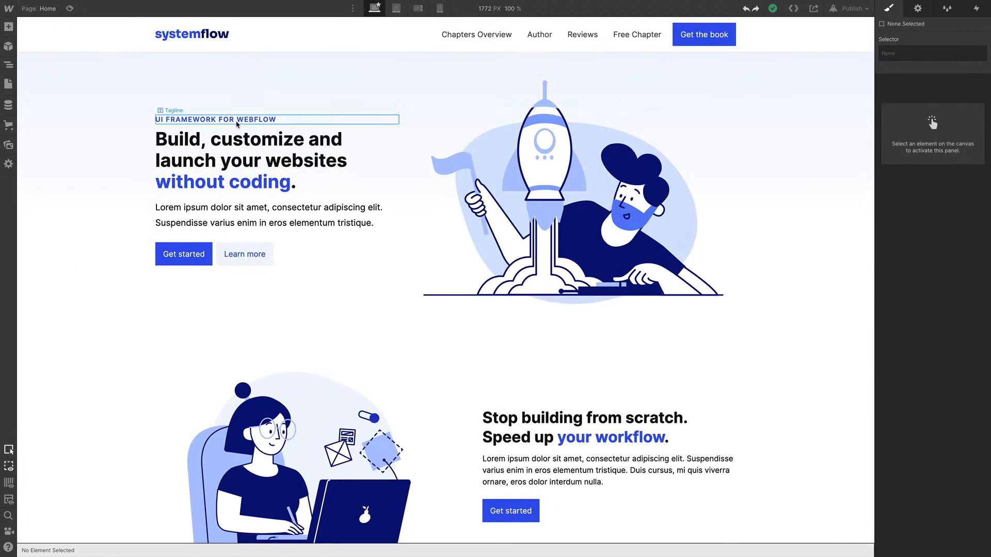
double_click(237, 120)
key("super+a")
type("THE FLOWSOME BOOK")
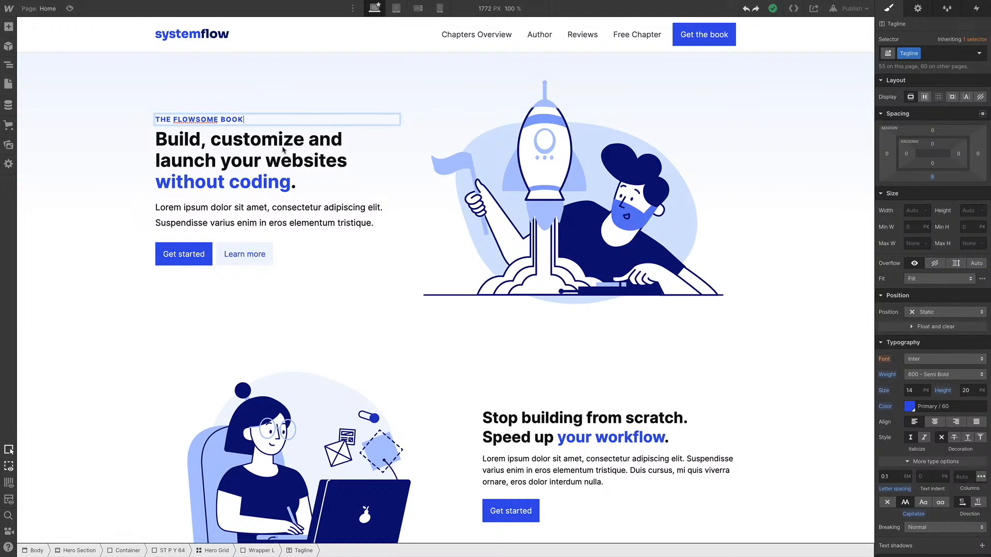
Replace the hero heading with Make your life better with The Flowsome Book
double_click(266, 159)
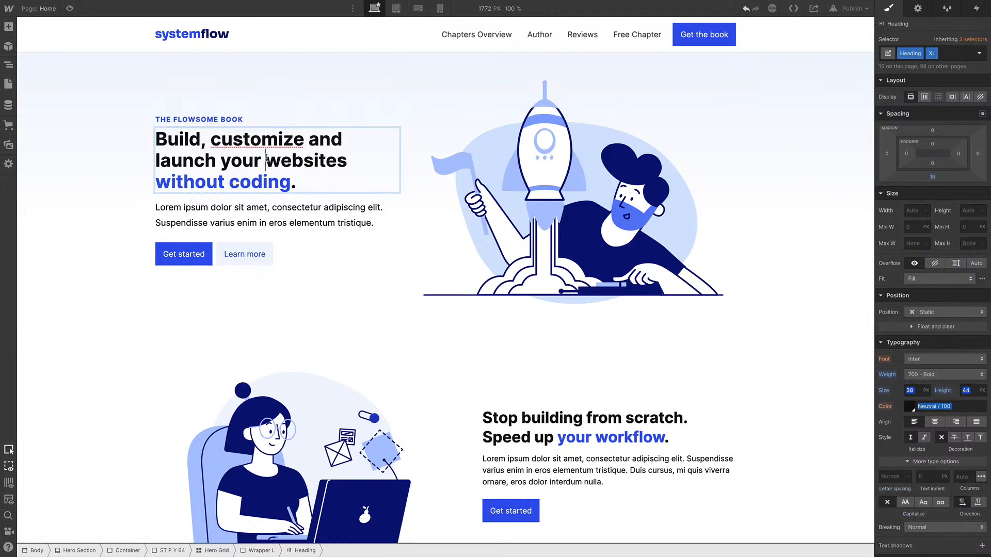
key("ctrl+a")
type("Make your life better with The Flowsome Book")
left_click(195, 160)
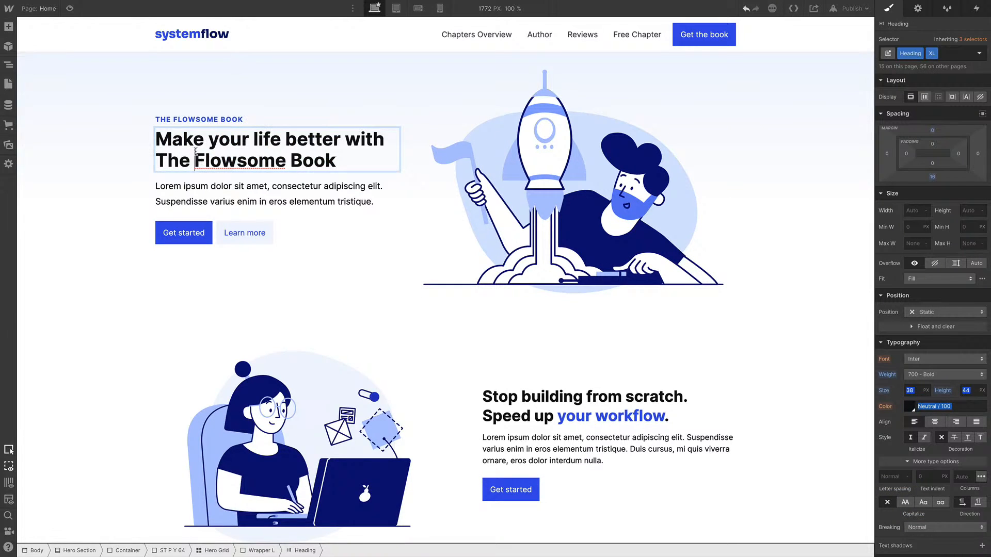
Wrap The Flowsome Book in the hero heading into a text span
left_click_drag(337, 160, 155, 160)
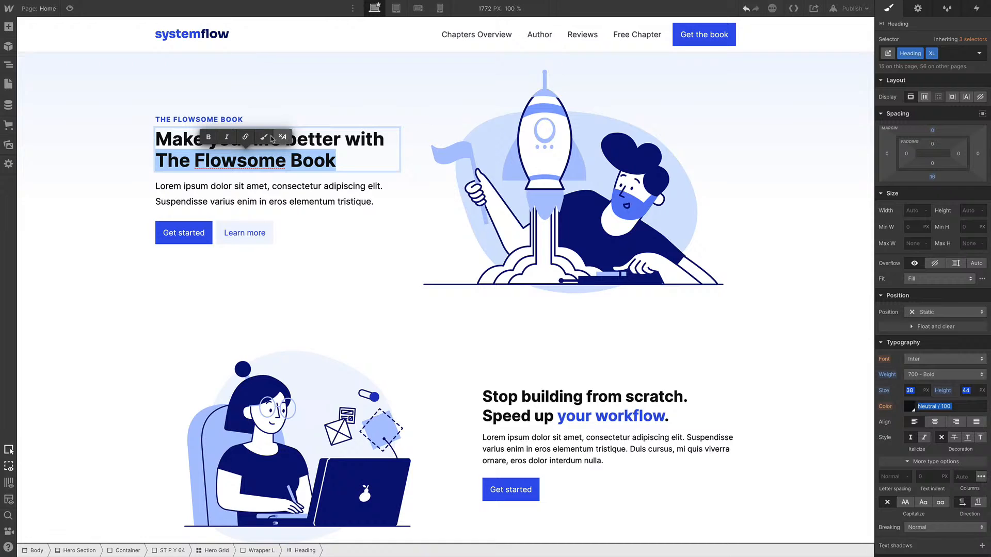
left_click(265, 137)
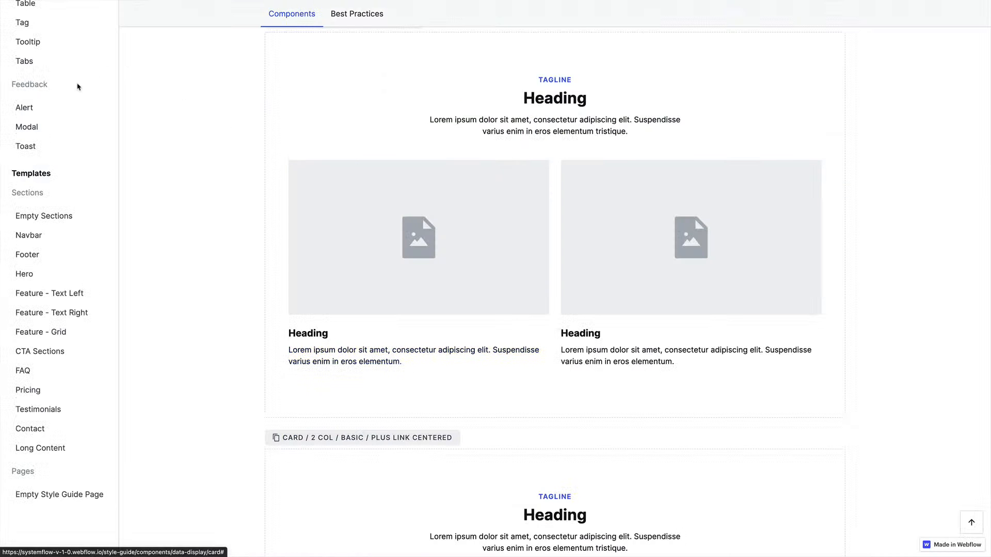
scroll(50, 157, "up", 10)
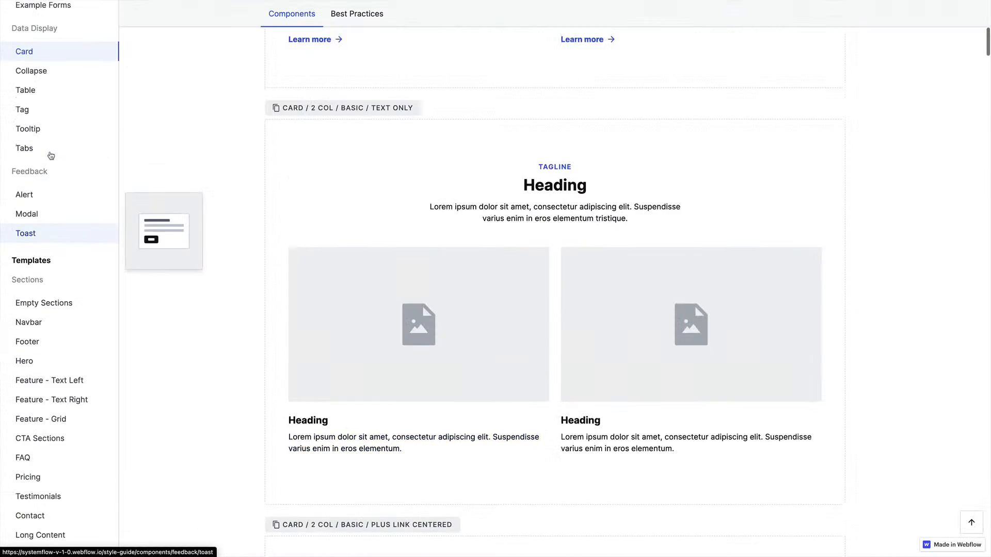
Review the color palette page of the SystemFlow style guide
left_click(64, 191)
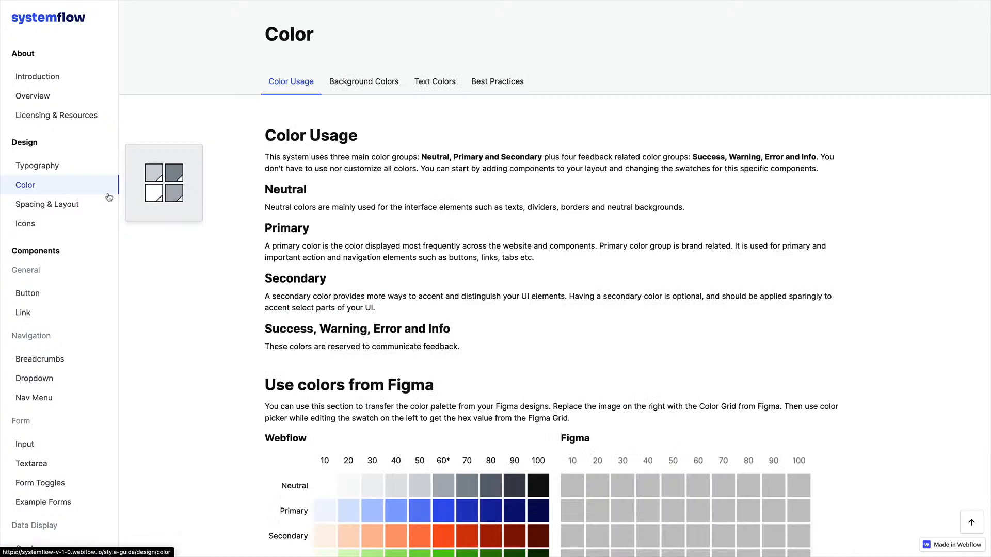
scroll(618, 143, "down", 20)
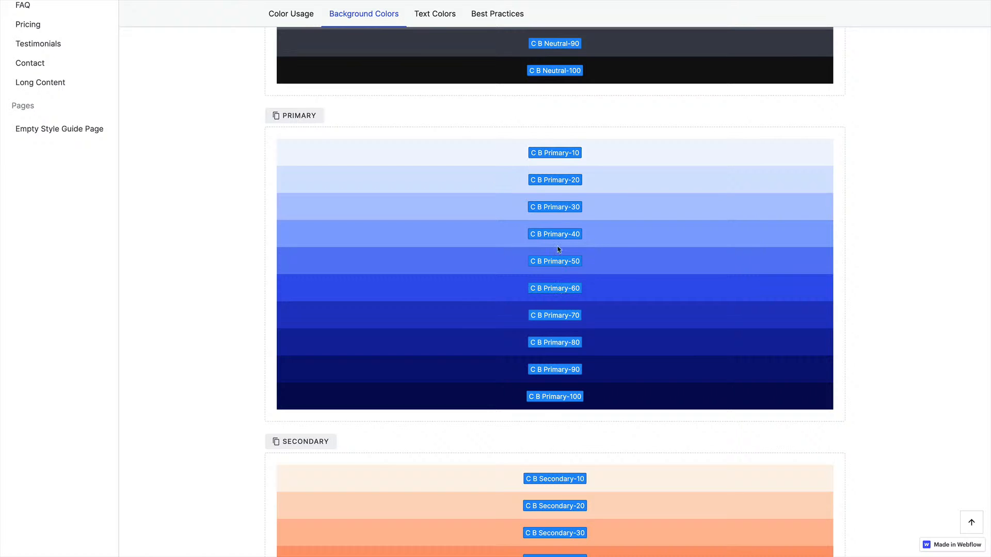
scroll(557, 250, "up", 2)
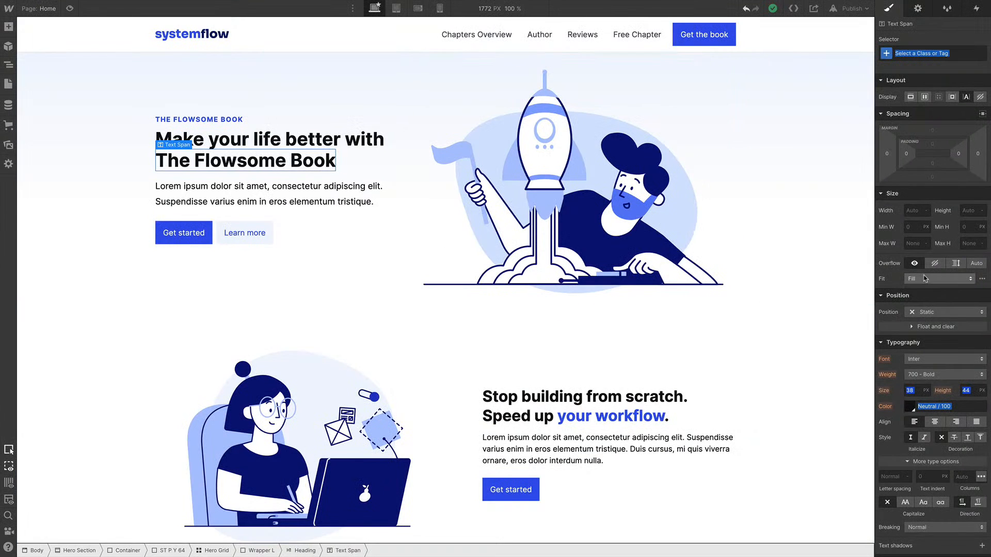
Apply the existing C T Primary-60 class to The Flowsome Book text span in the hero heading
scroll(925, 279, "down", 6)
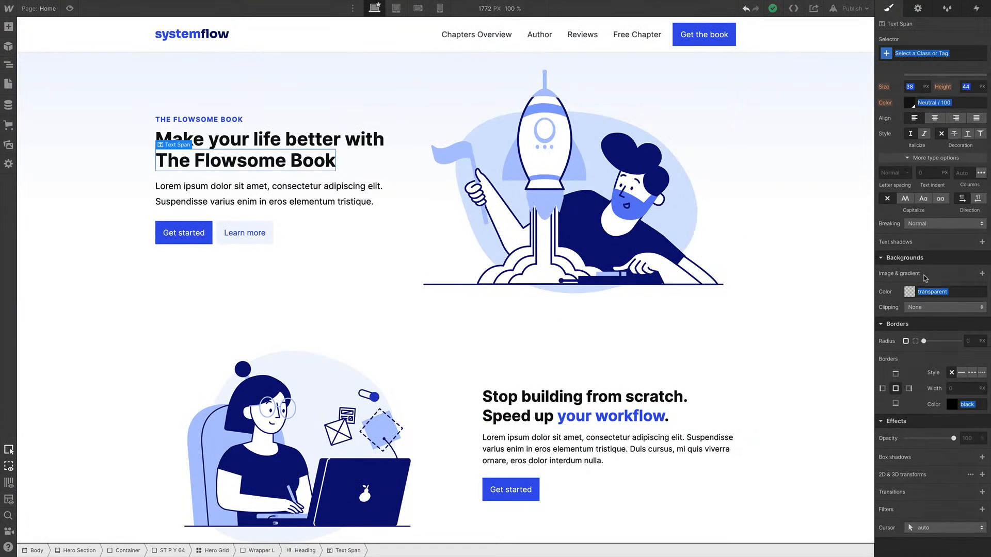
scroll(925, 279, "up", 5)
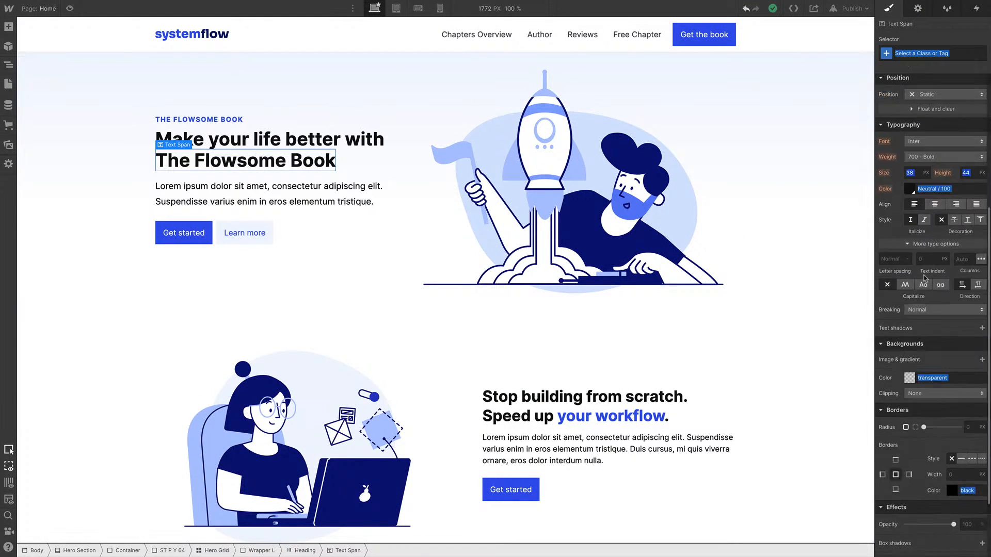
left_click(910, 247)
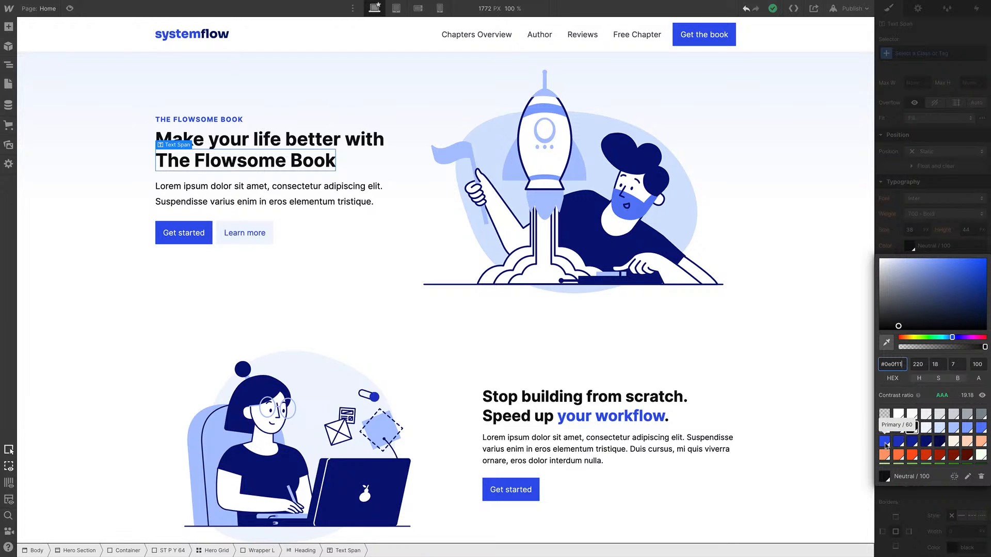
left_click(912, 73)
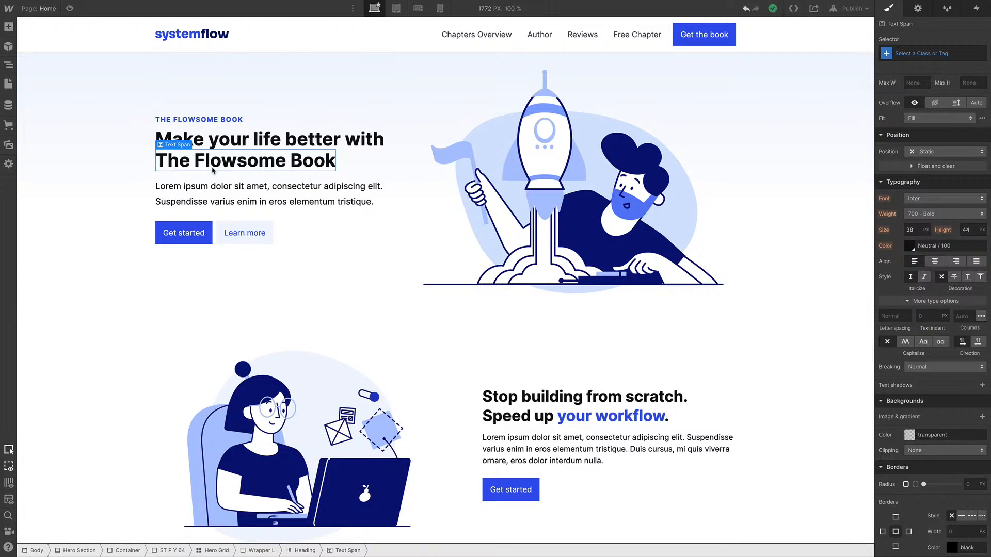
left_click(903, 54)
type("c t pr")
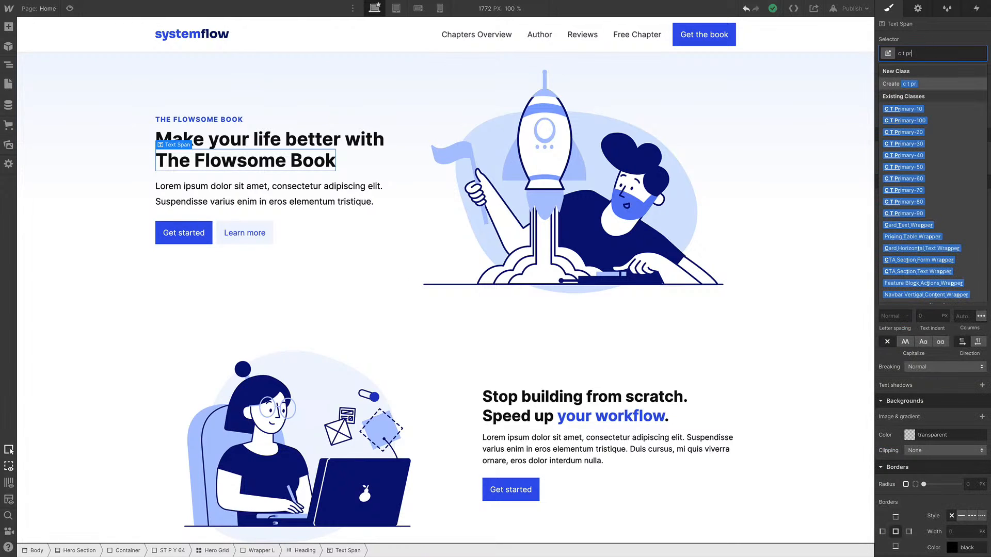
key("Down")
key("Down")
key("Down")
key("Down")
key("Down")
key("Down")
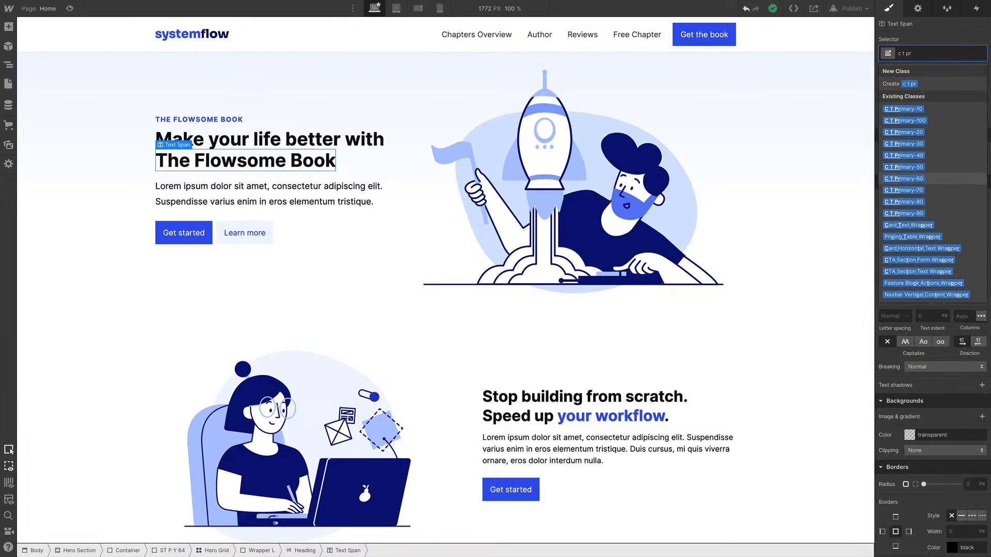
key("Return")
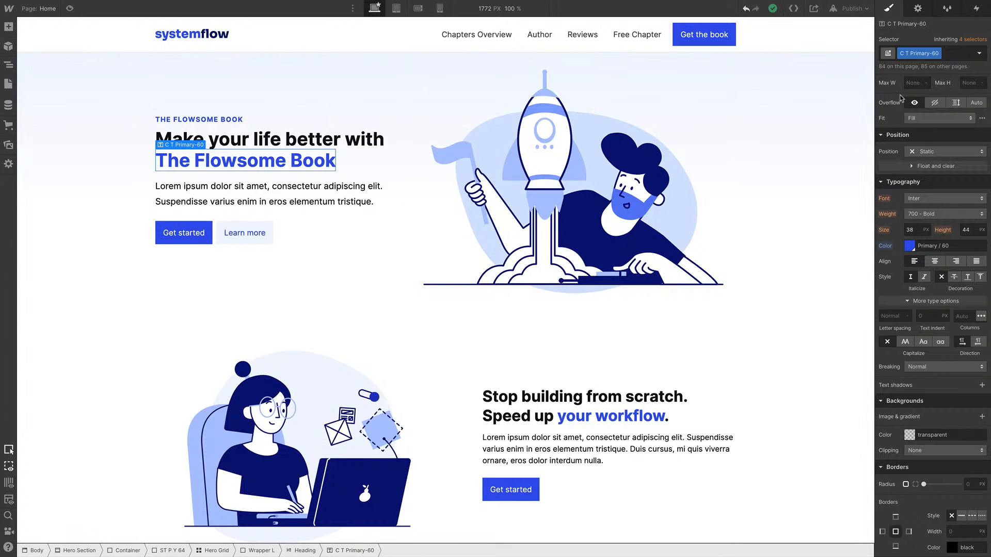
left_click(910, 246)
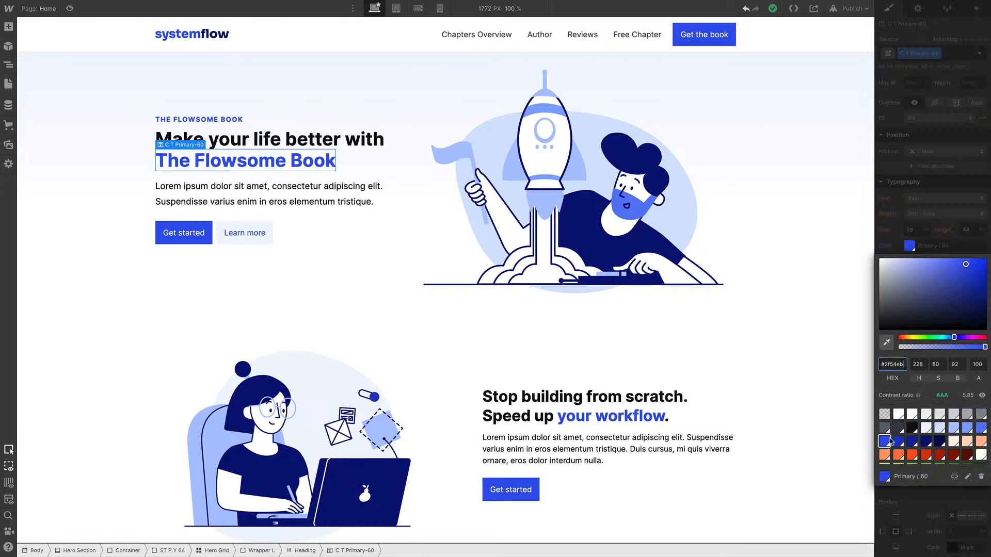
left_click(968, 477)
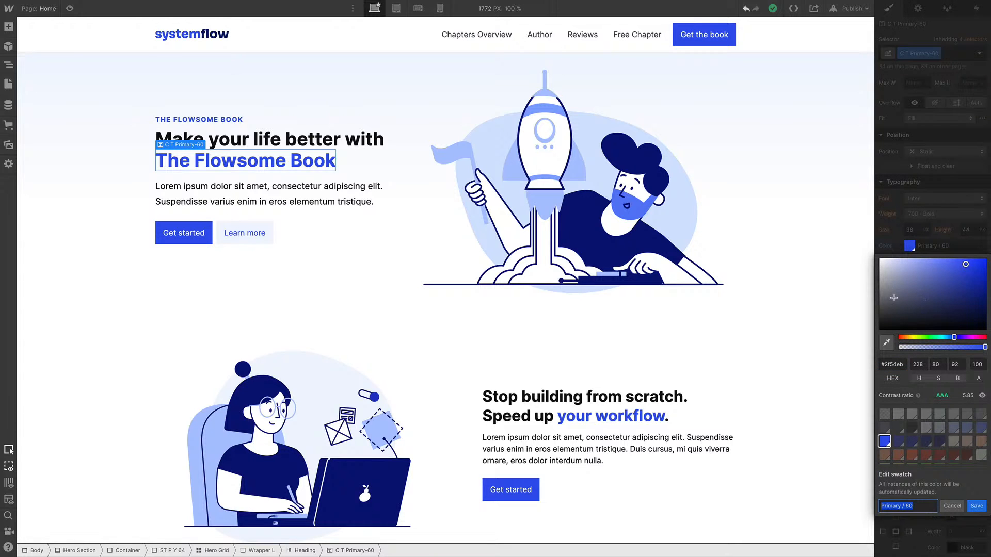
left_click(938, 190)
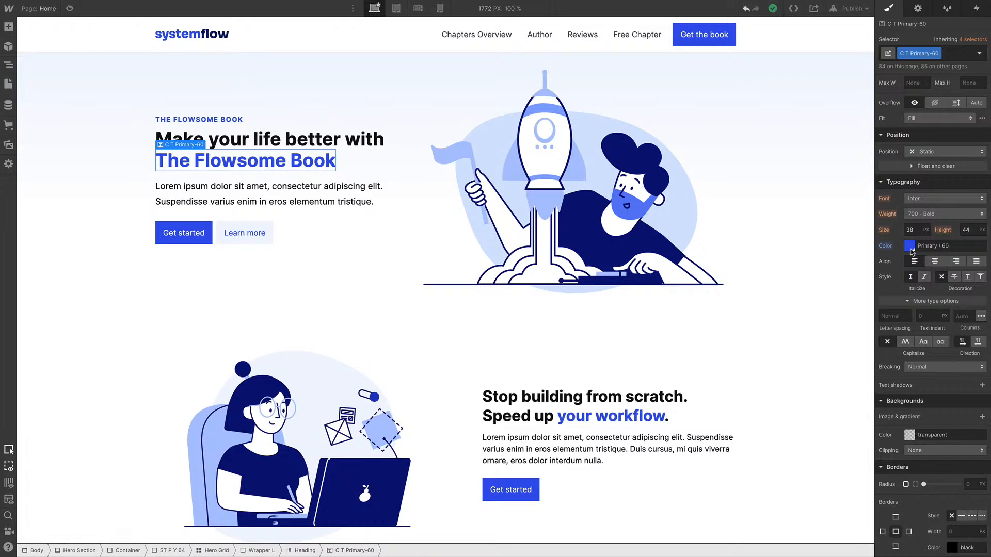
key("super+z")
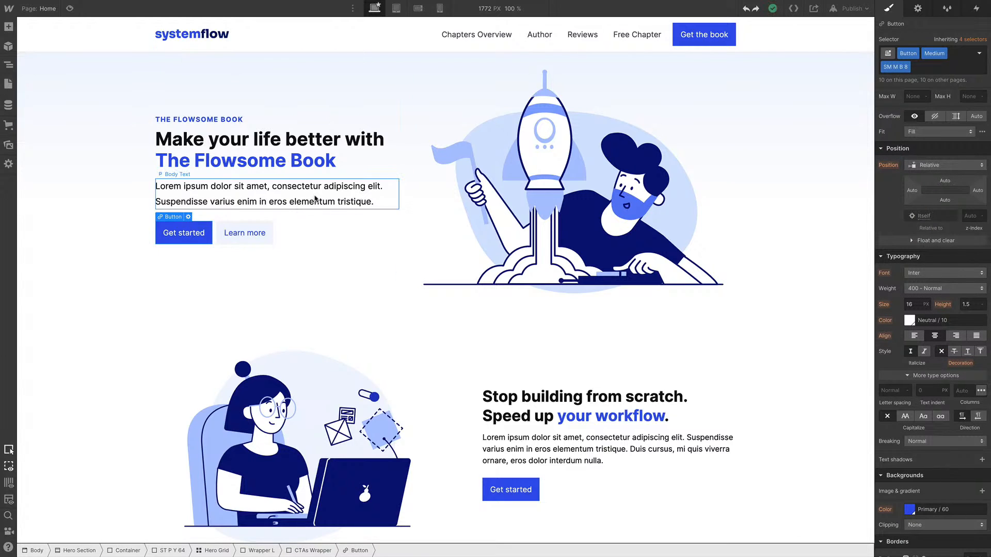
Delete the Learn more button from the hero section
left_click(251, 235)
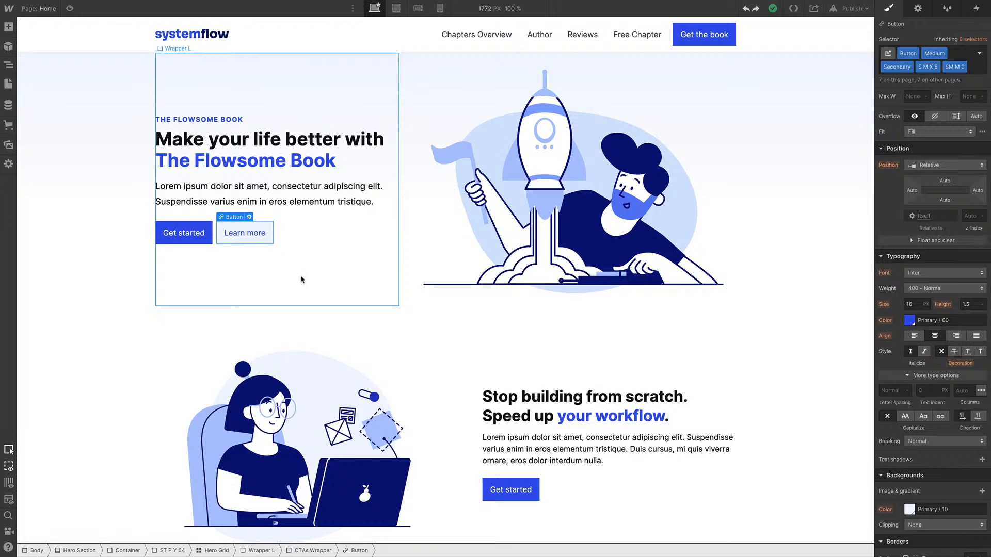
key("Delete")
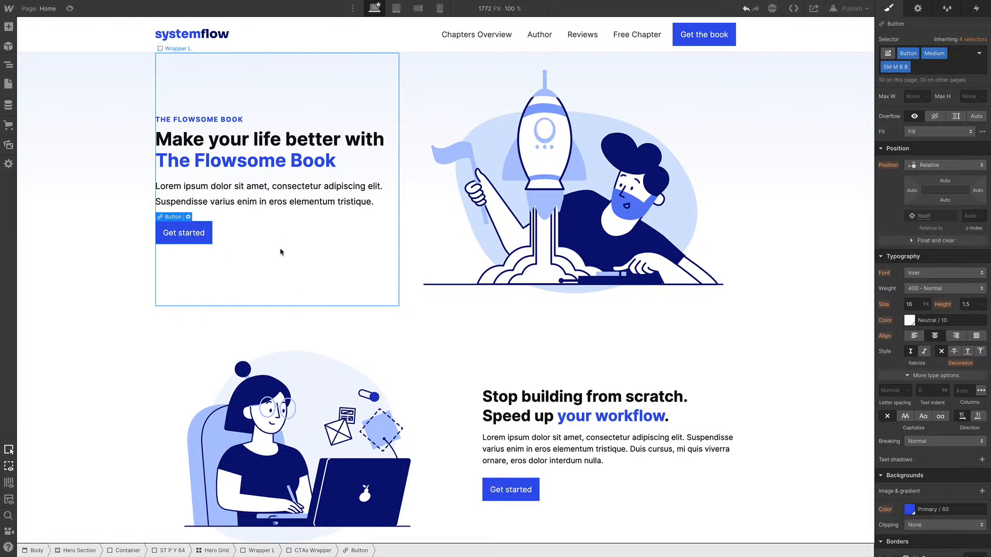
scroll(568, 208, "down", 1)
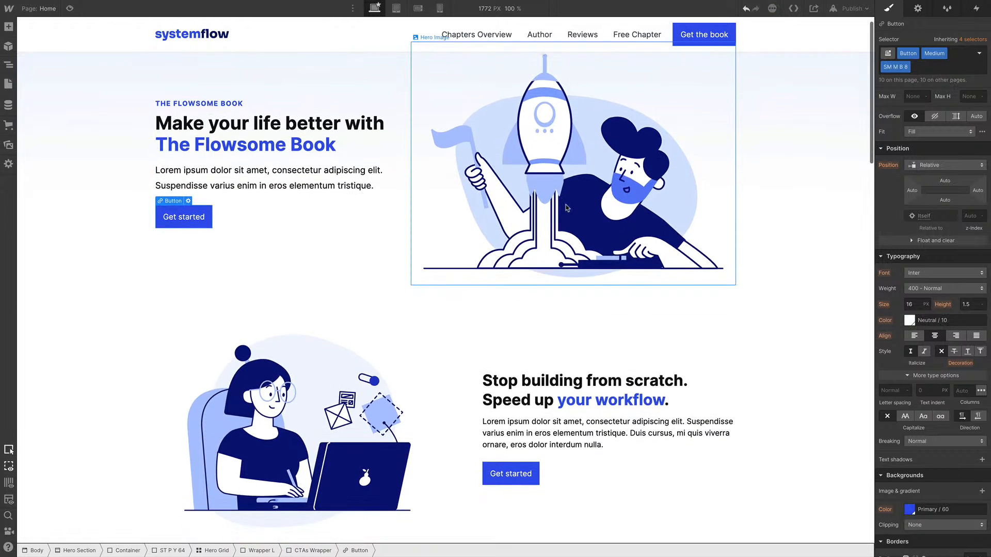
scroll(567, 208, "up", 1)
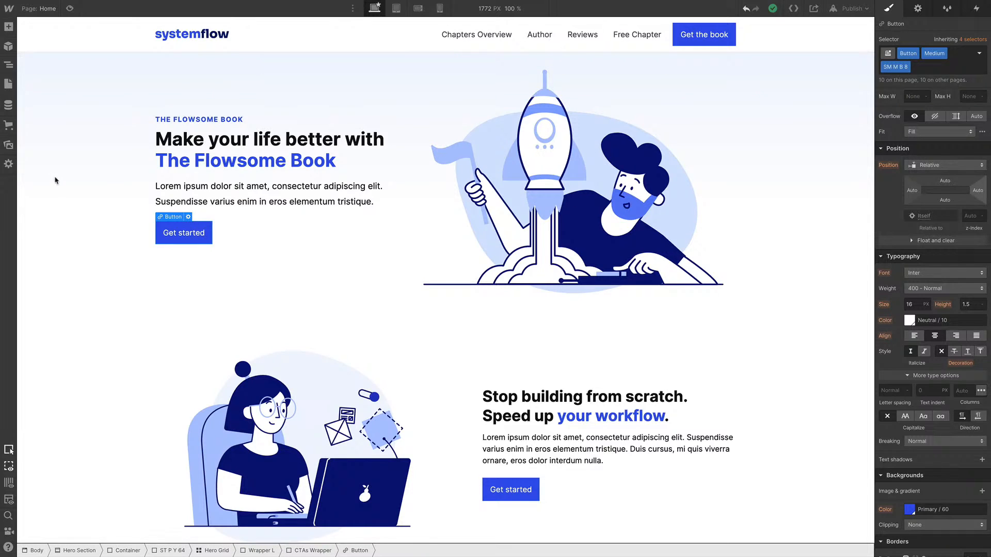
Filter the assets by folder and move an asset into the Custom folder
left_click(9, 146)
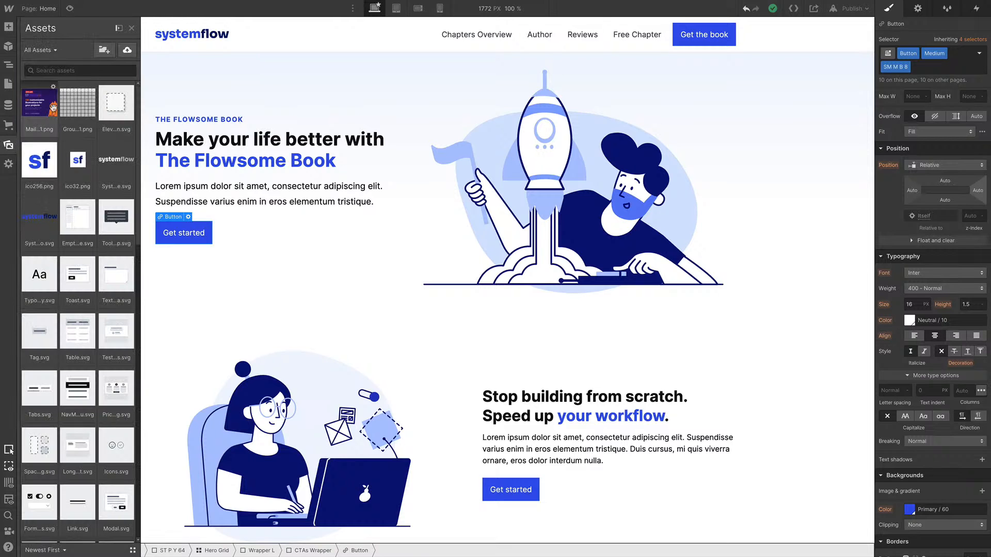
left_click(55, 50)
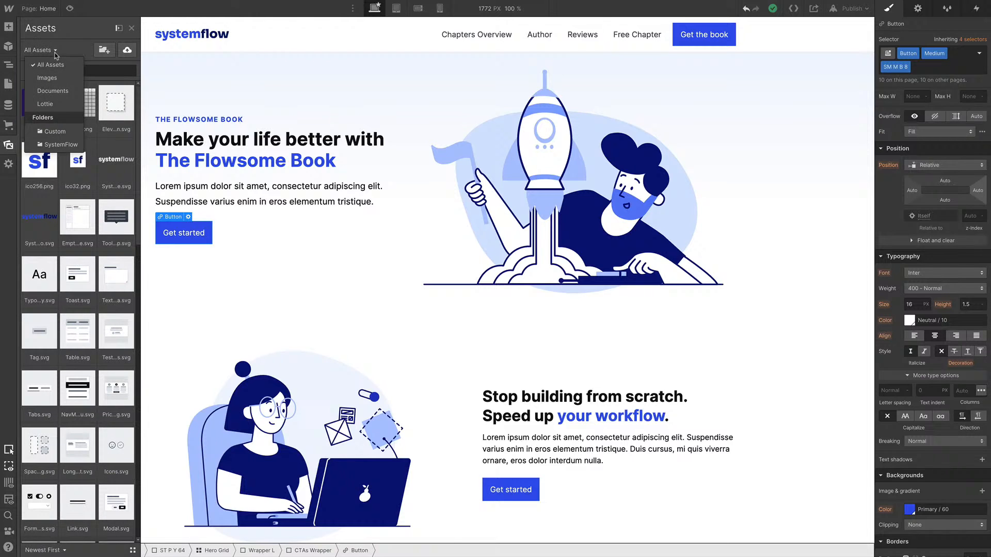
left_click(60, 146)
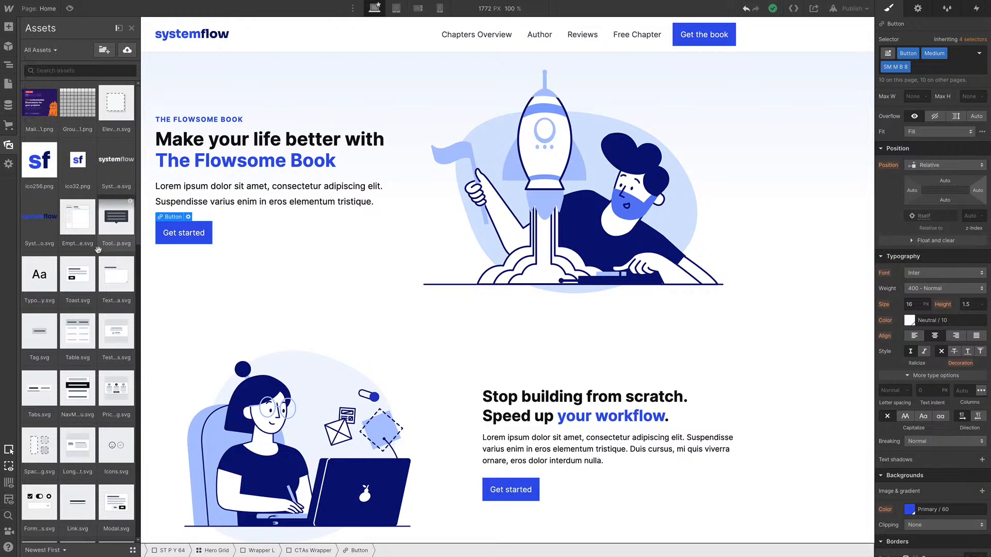
left_click(55, 50)
left_click(54, 135)
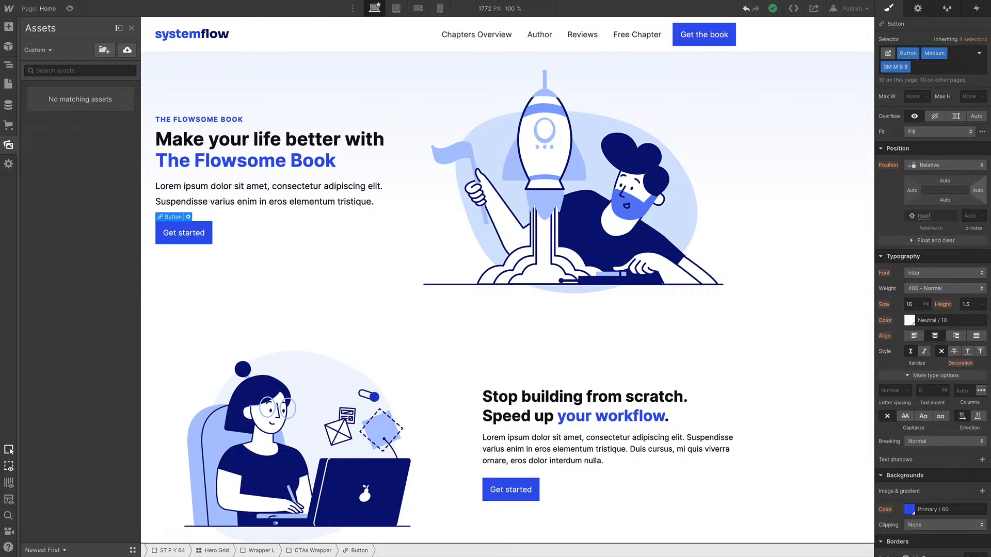
left_click_drag(0, 151, 256, 241)
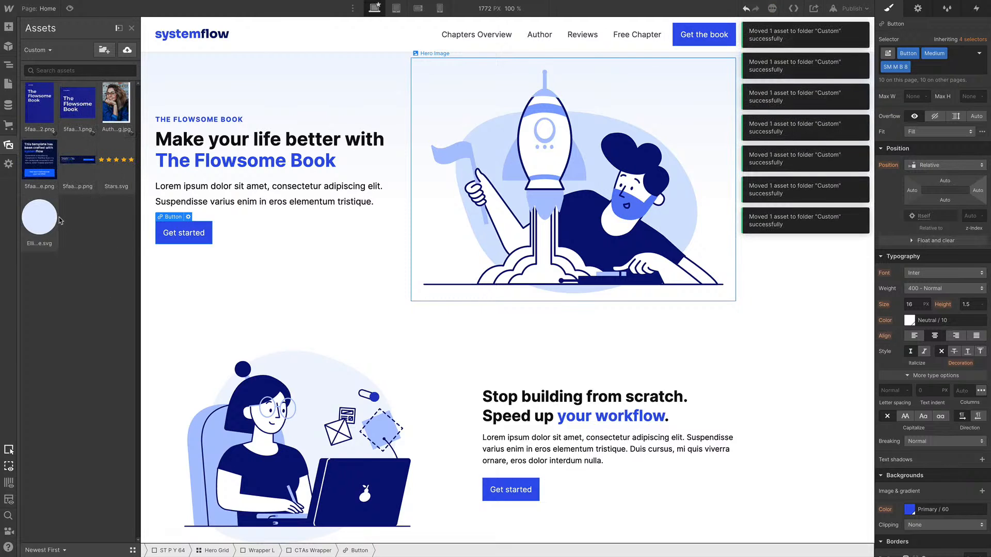
Replace the hero illustration with The Flowsome Book mockup image from the assets
double_click(558, 162)
left_click(509, 335)
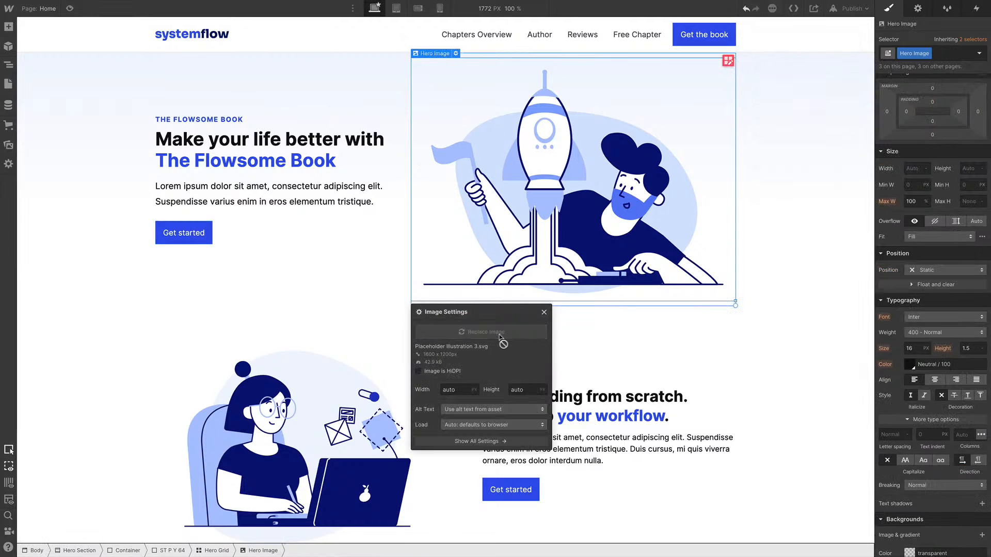
left_click(43, 106)
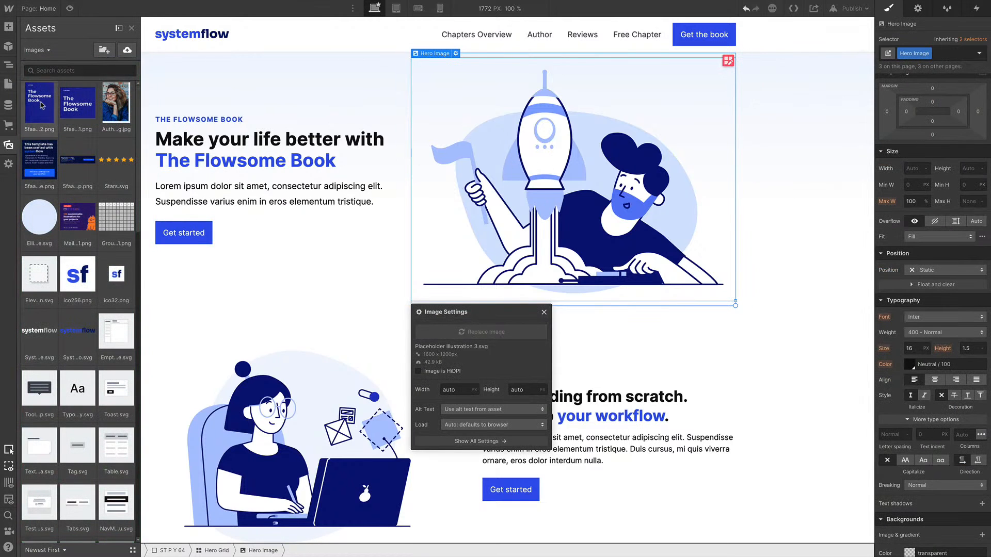
left_click(76, 103)
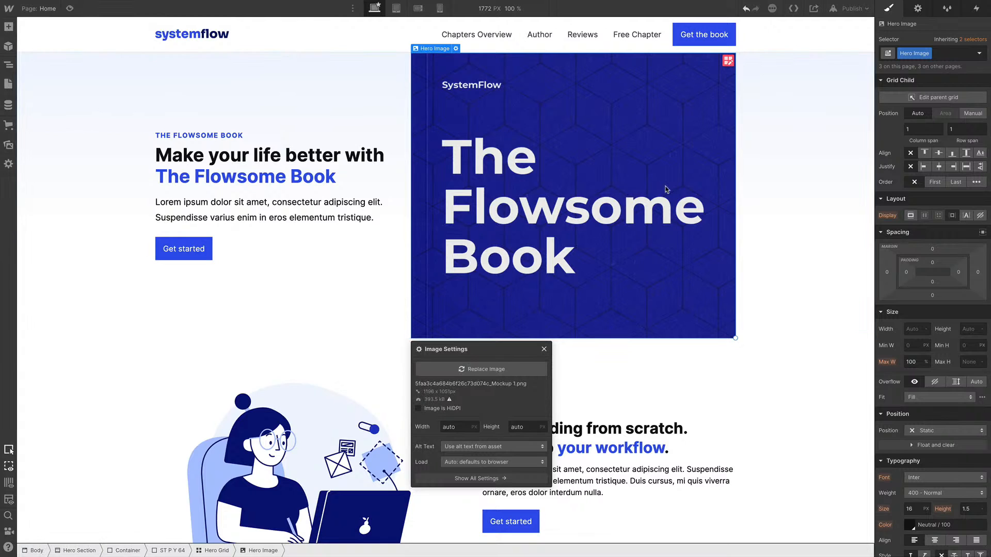
Align the hero image to the bottom and horizontal center of its grid cell, and set a 48 px top margin
left_click(953, 153)
left_click(940, 168)
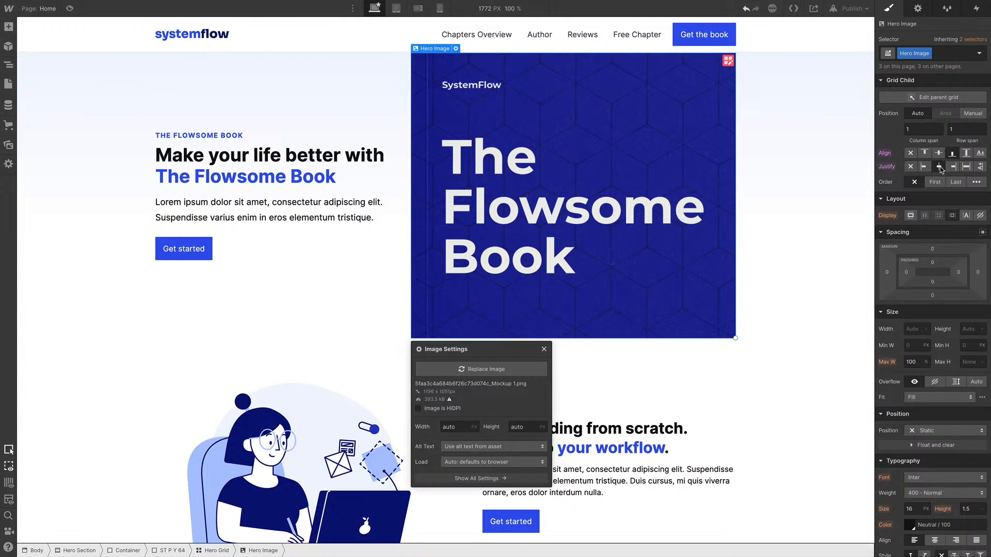
left_click(932, 249)
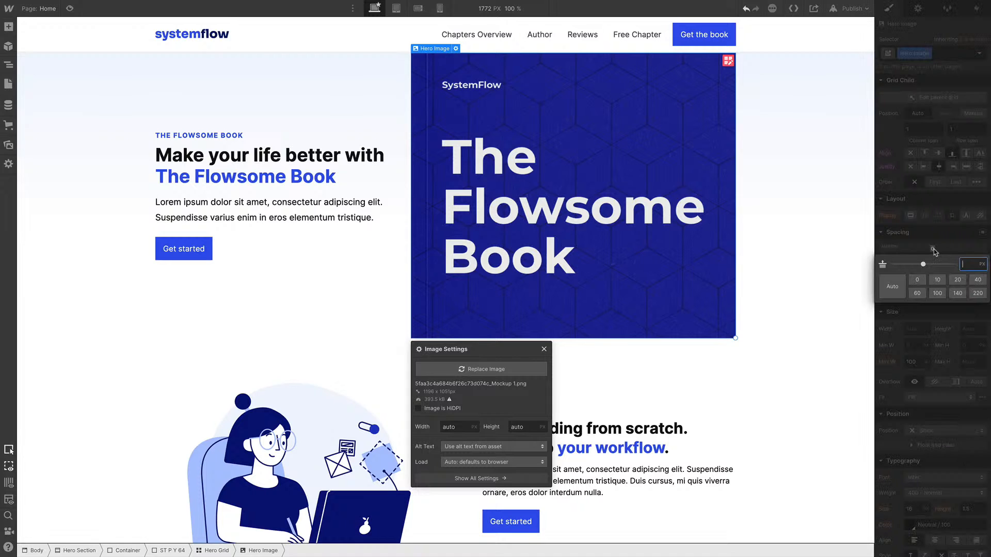
type("48")
key("Return")
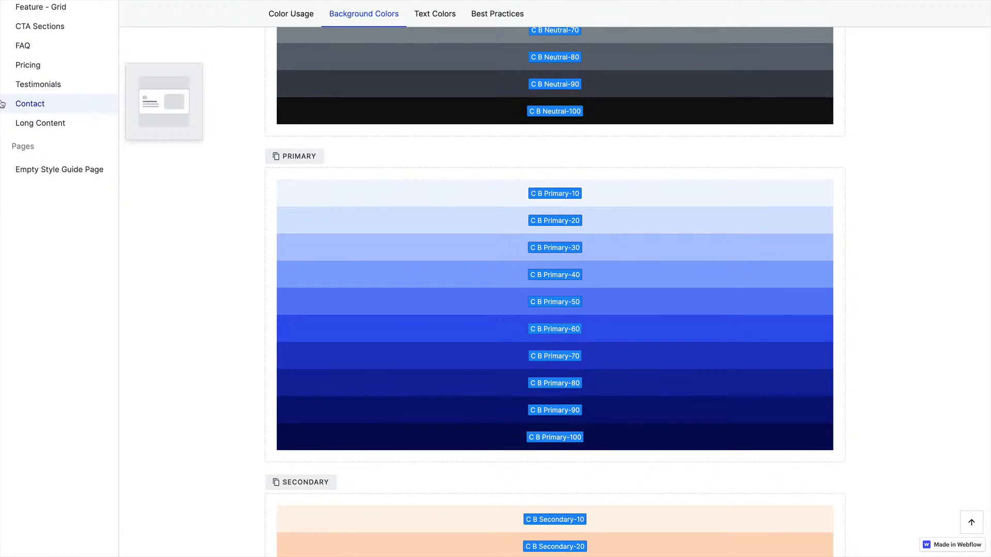
Review the spacing scale and padding class naming in the style guide's Spacing & Layout page
scroll(2, 103, "up", 20)
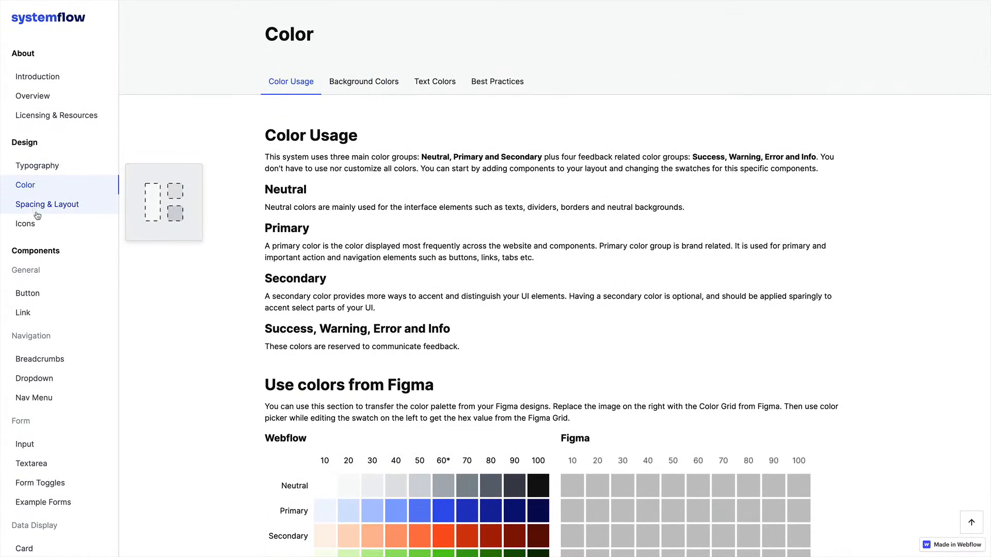
left_click(72, 207)
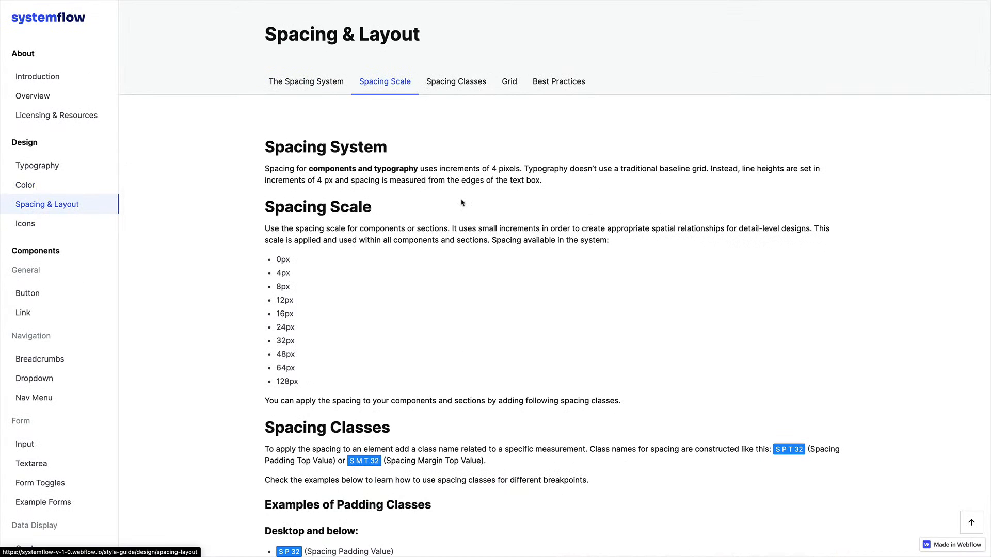
scroll(462, 202, "down", 5)
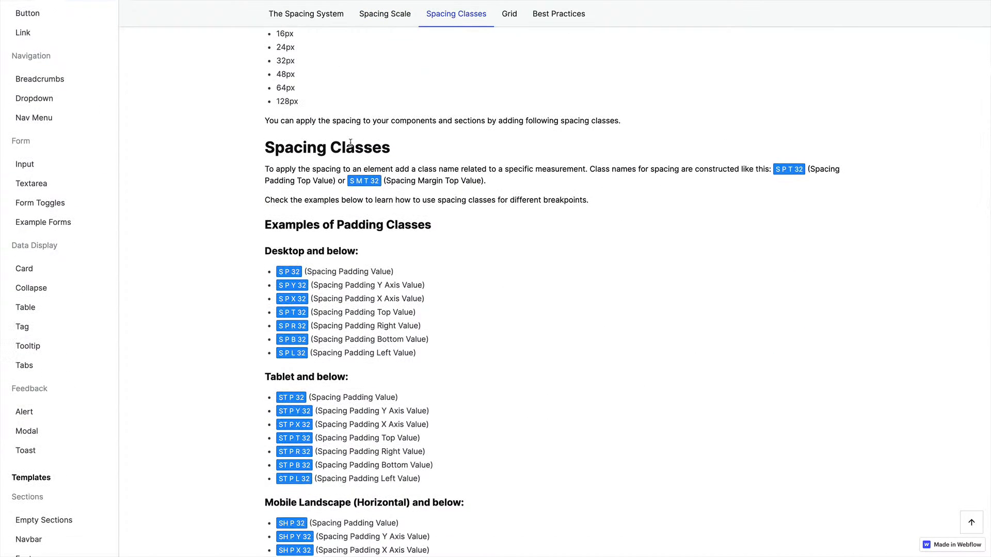
scroll(350, 143, "up", 3)
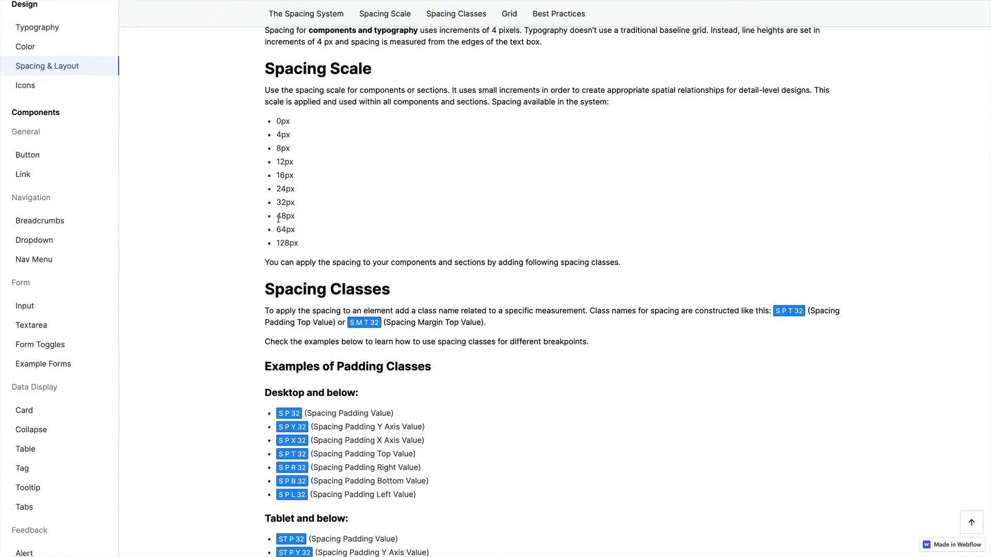
left_click_drag(276, 216, 303, 220)
scroll(303, 220, "down", 4)
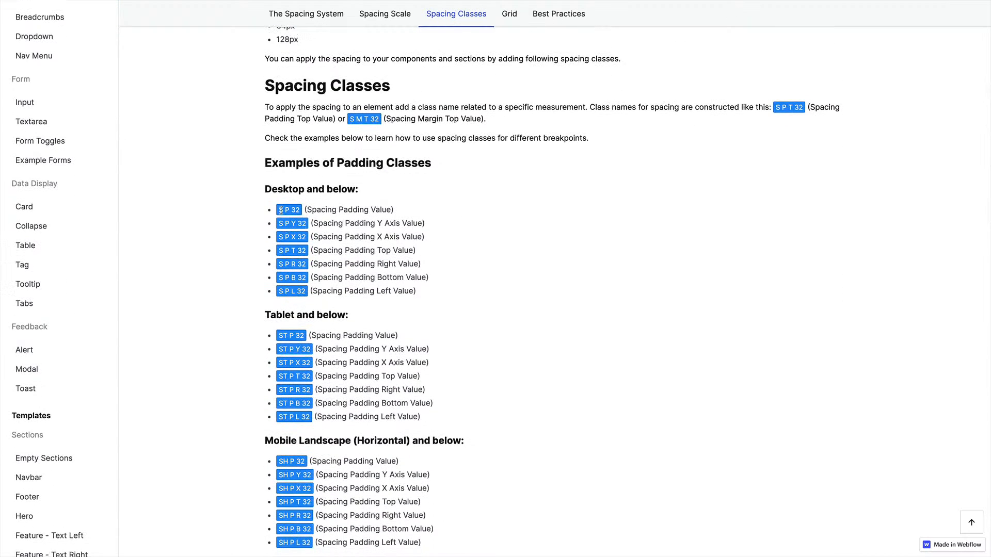
scroll(327, 347, "down", 1)
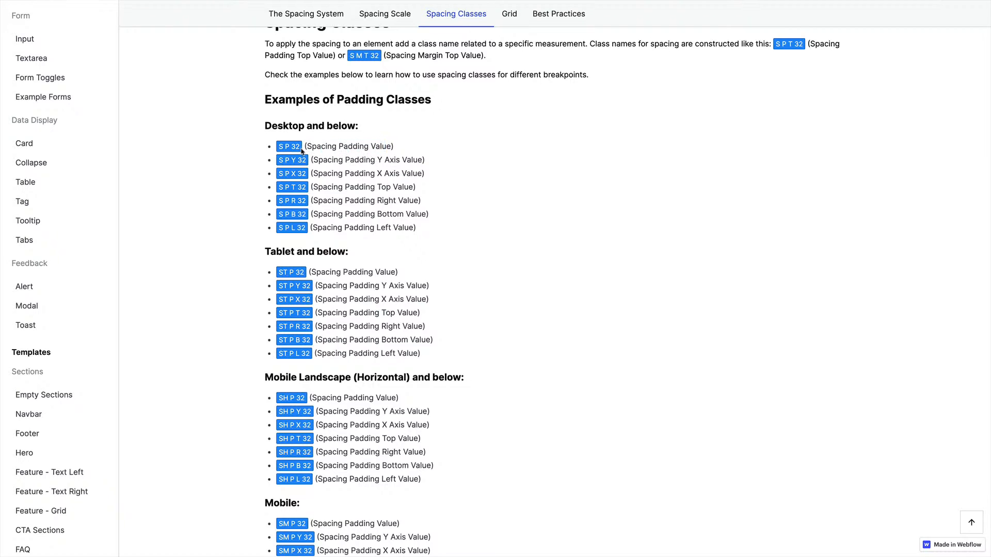
Examine the padding class examples for the desktop and tablet breakpoints in the style guide
left_click_drag(302, 150, 288, 147)
left_click(294, 187)
left_click_drag(377, 161, 393, 173)
left_click(404, 161)
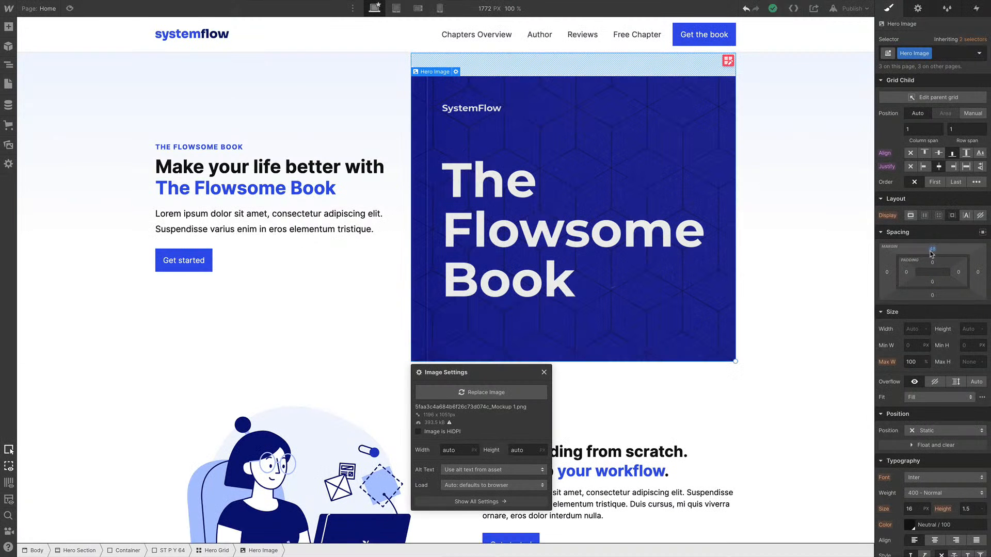
Add the S M T 48 combo class to the hero image and undo it
left_click(940, 58)
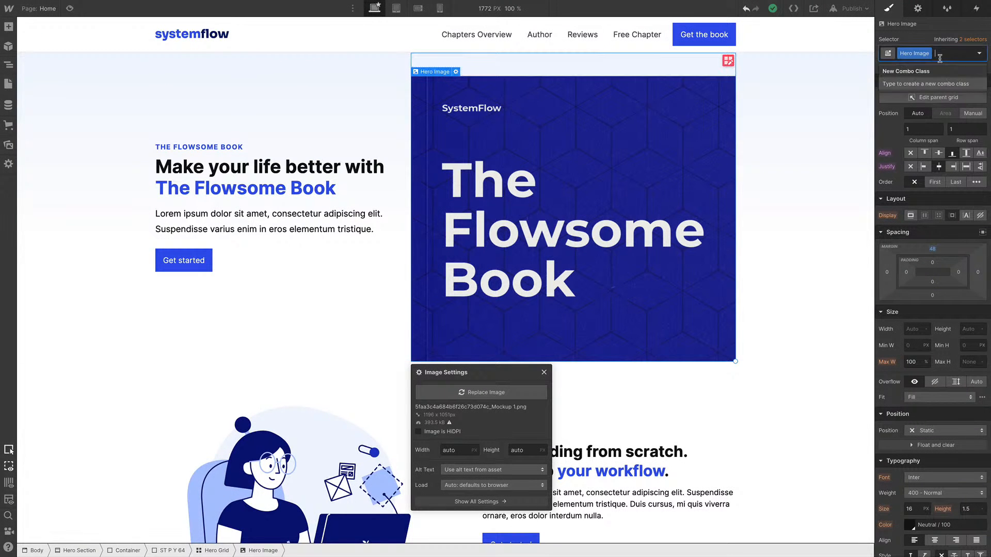
type("S")
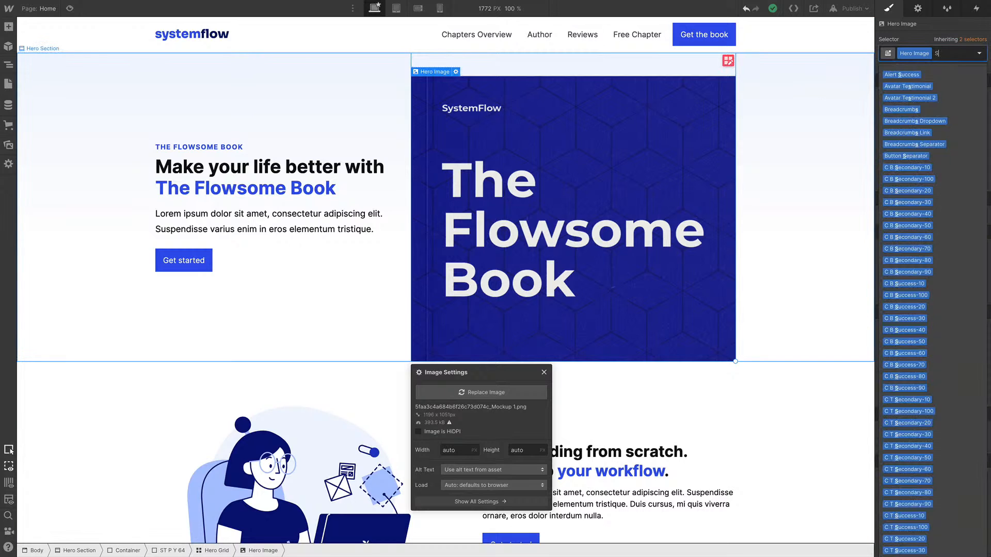
type(" M T")
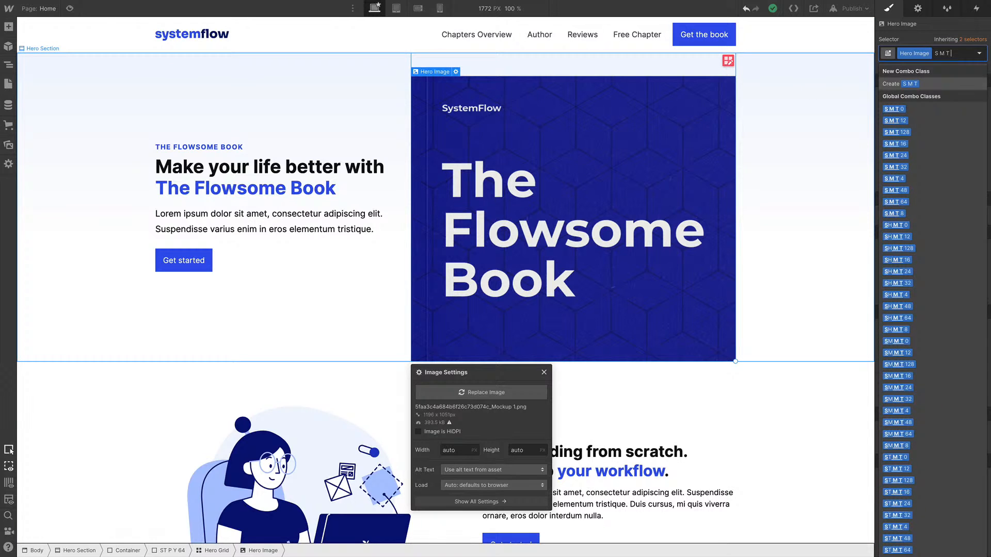
key("Down")
key("Down")
key("Down")
key("Down")
key("Down")
key("Down")
key("Down")
key("Down")
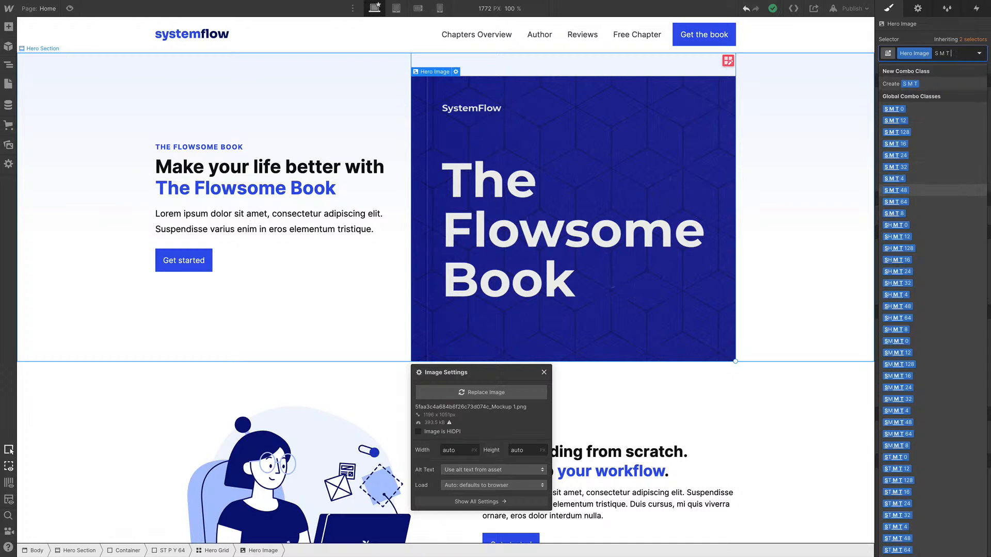
key("Return")
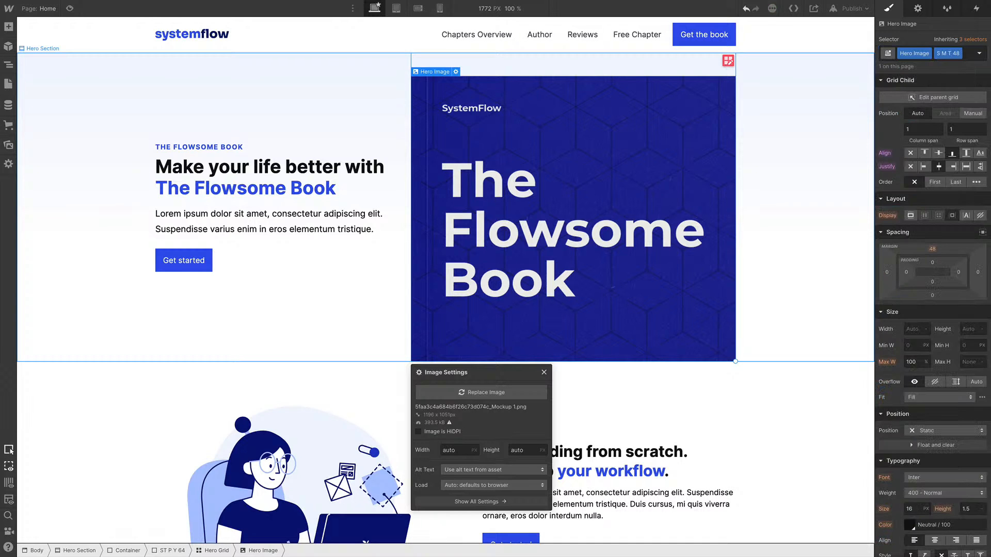
key("ctrl+z")
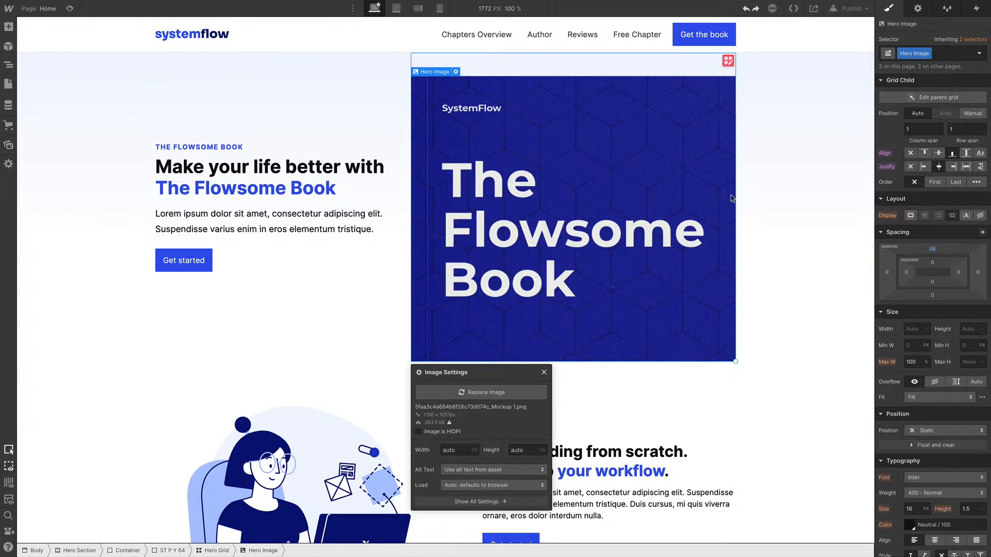
Set the hero image's width to 90%
left_click(912, 331)
type("90%")
key("Return")
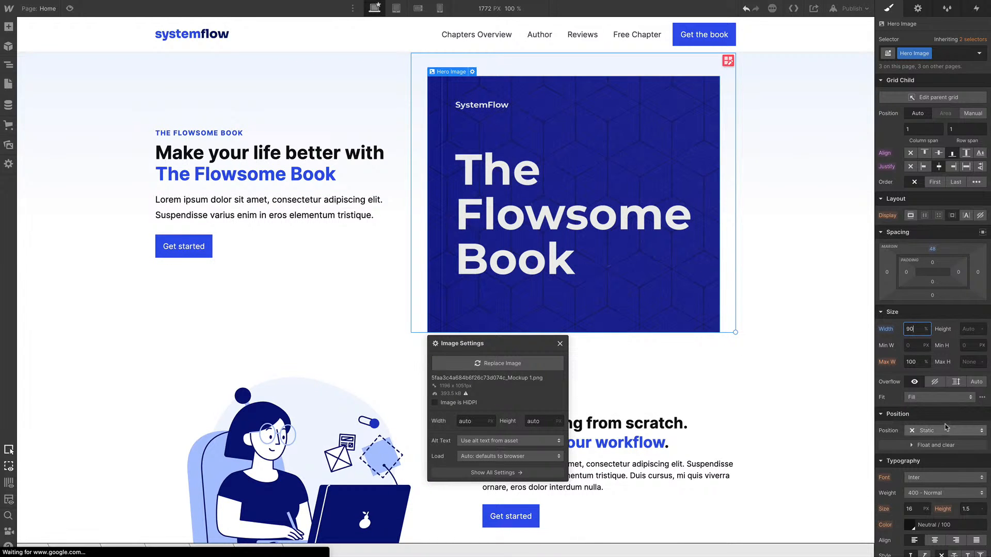
Add a box shadow to the hero image using Primary / 90 at 33% alpha, 10 px distance and 40 px blur
scroll(932, 441, "down", 8)
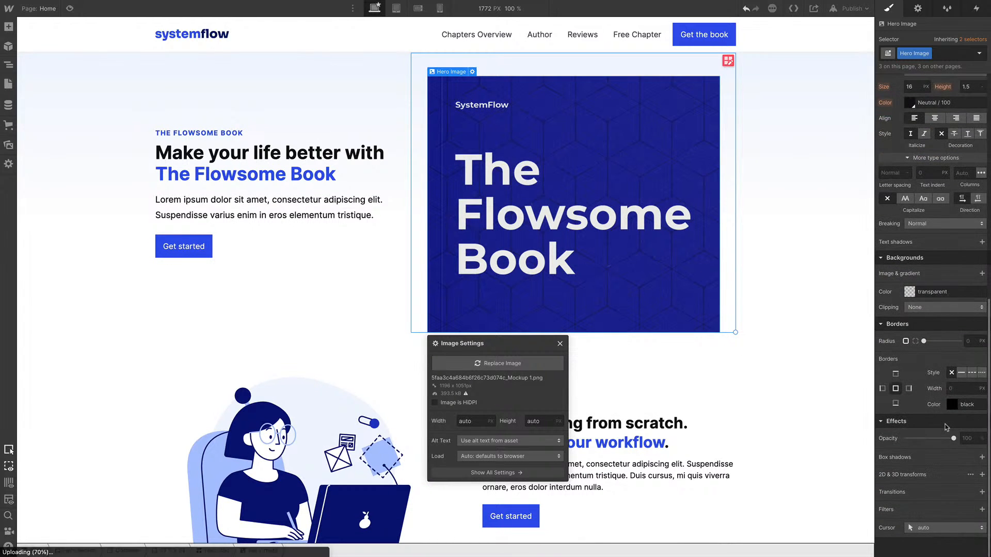
left_click(982, 457)
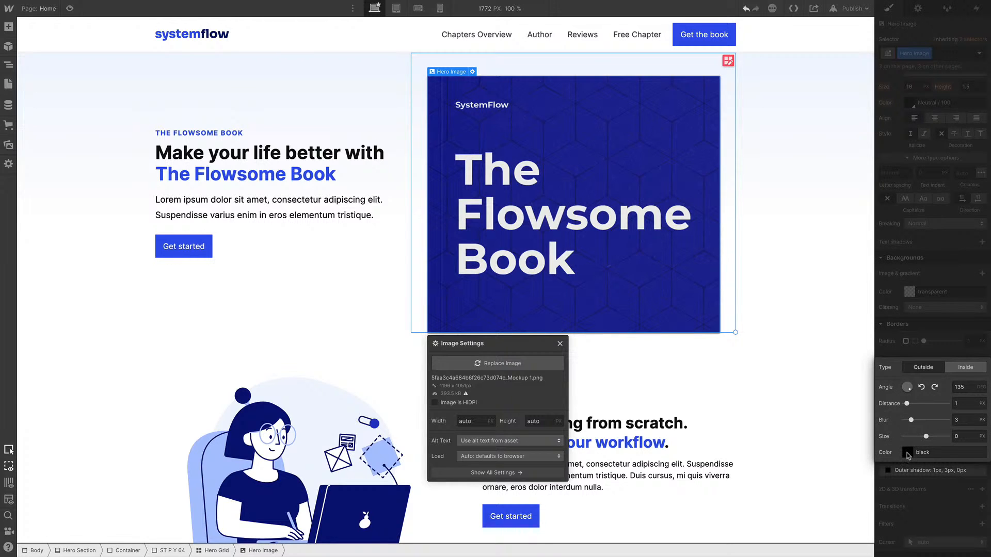
left_click(907, 453)
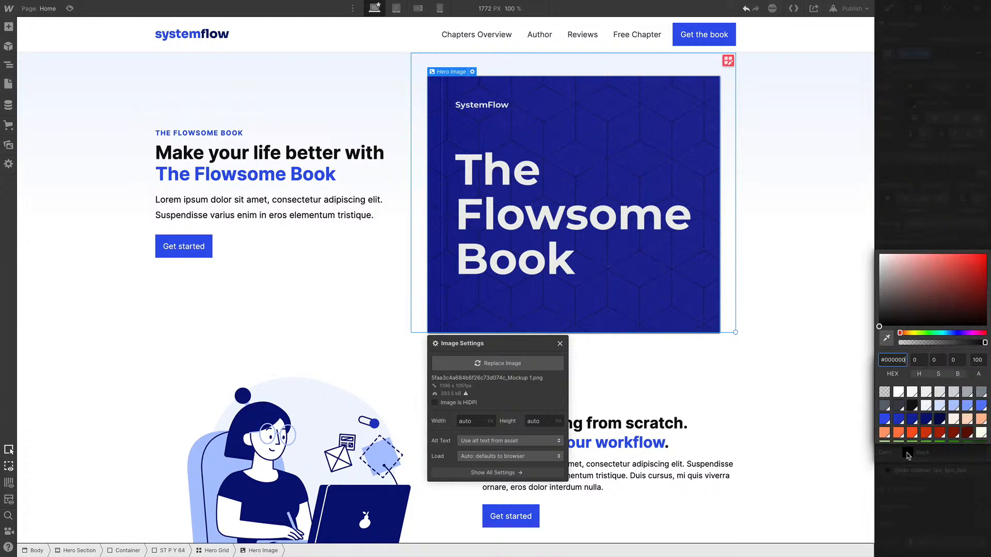
left_click(927, 421)
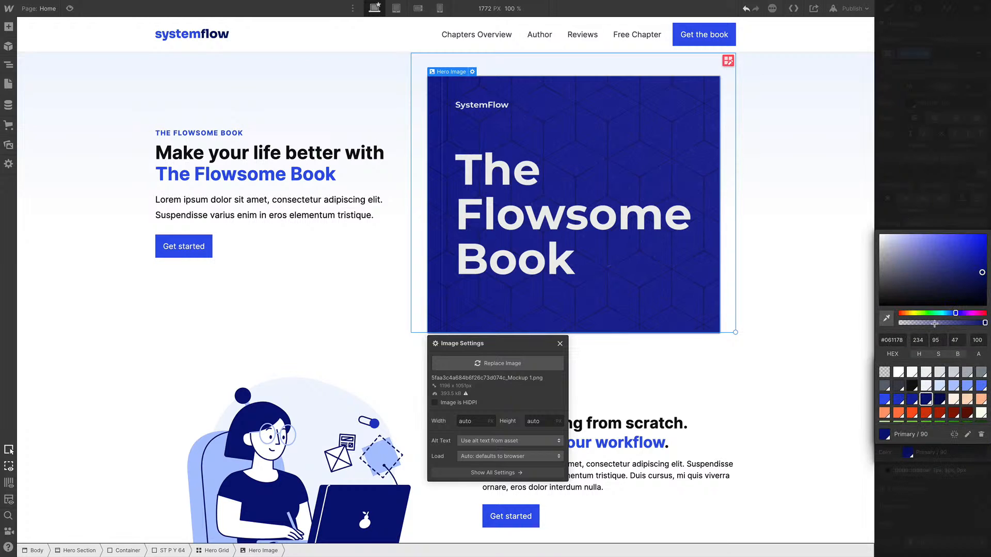
left_click_drag(935, 323, 926, 339)
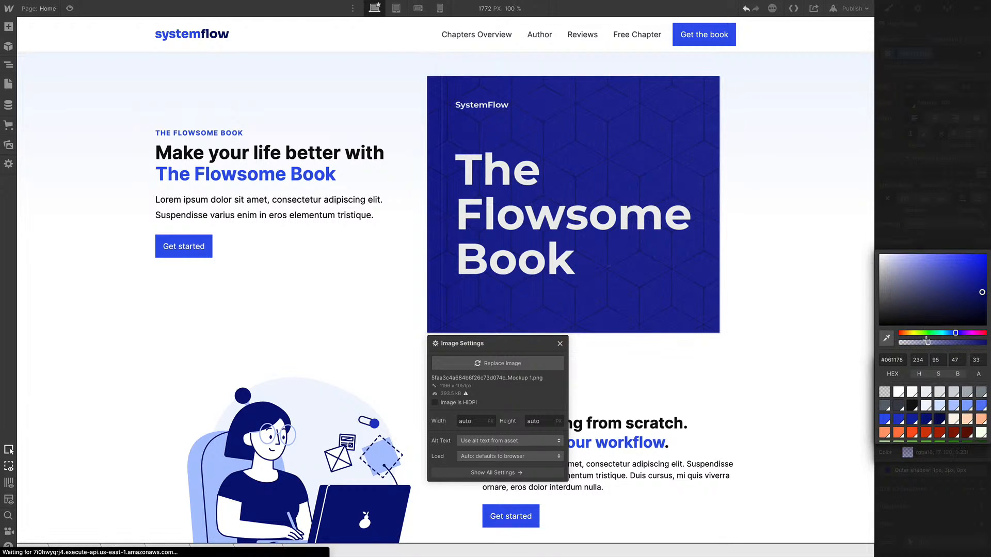
left_click(946, 453)
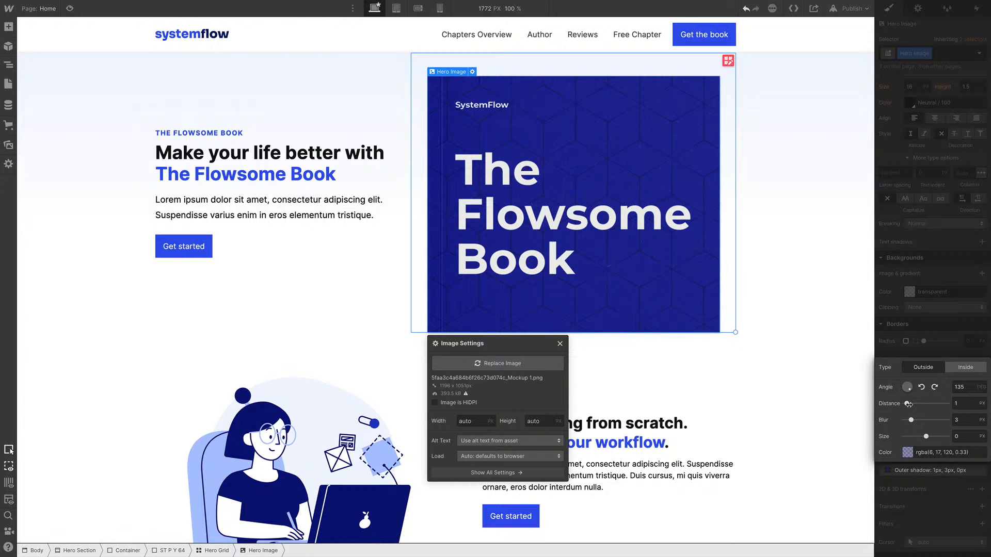
left_click(963, 403)
type("10")
key("Tab")
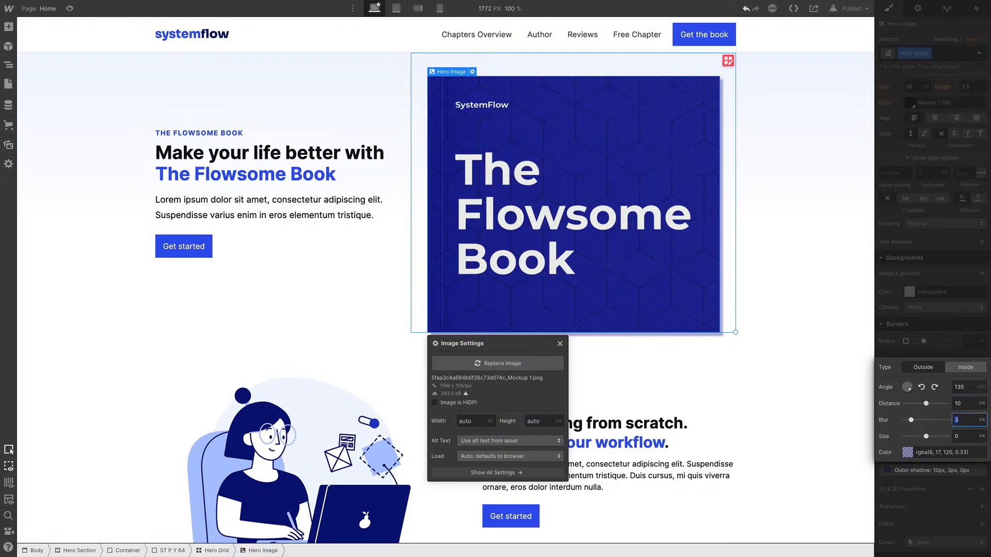
key("Tab")
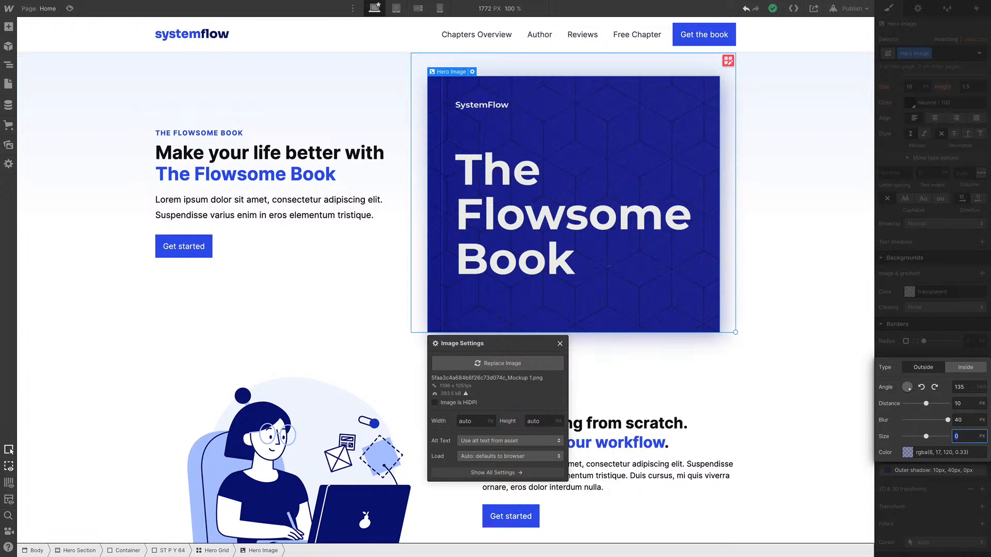
left_click(753, 295)
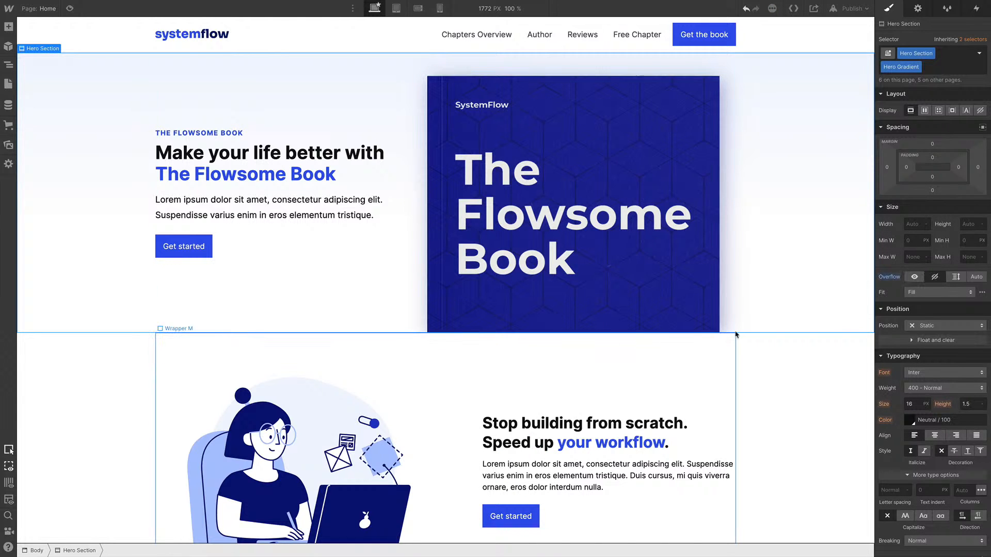
Select the illustration image in the feature section below the hero
scroll(696, 267, "down", 4)
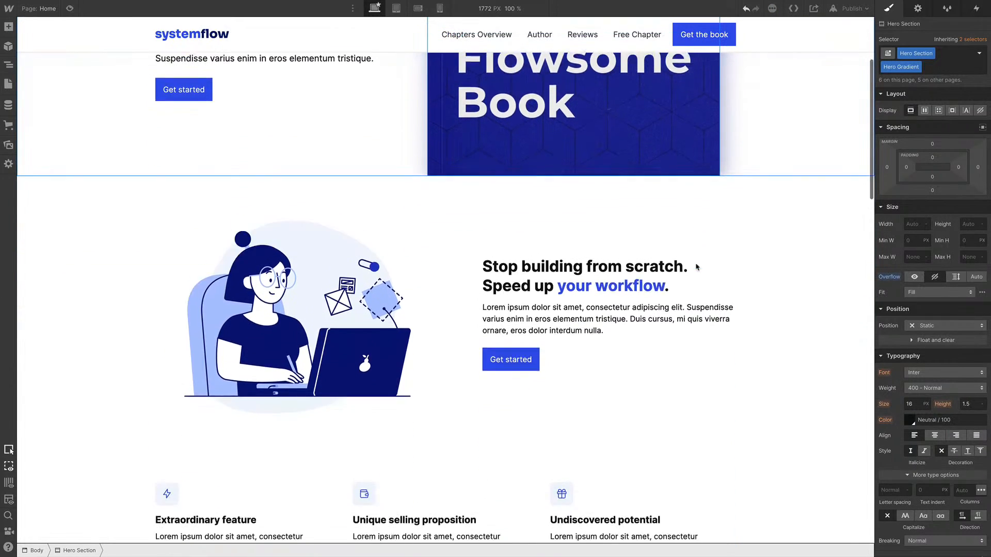
left_click(382, 296)
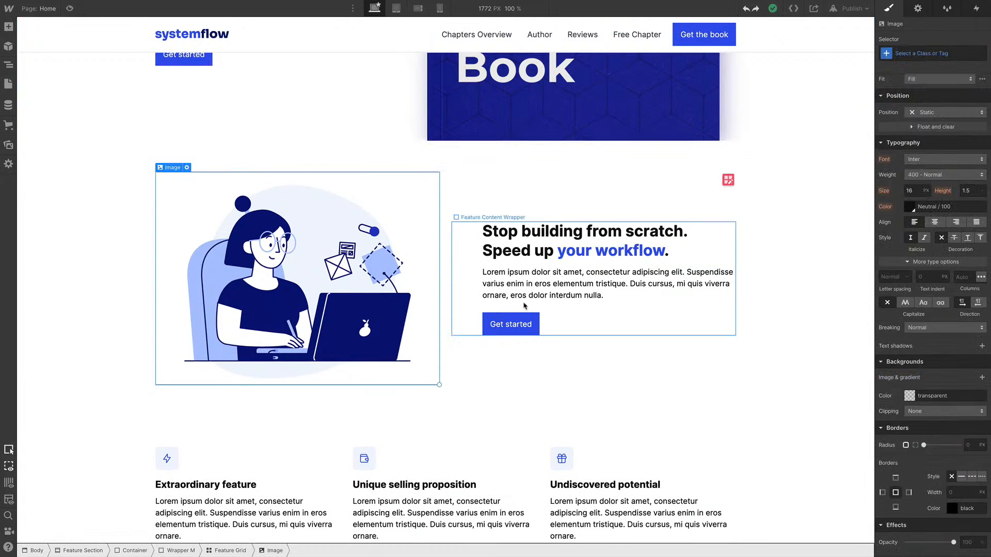
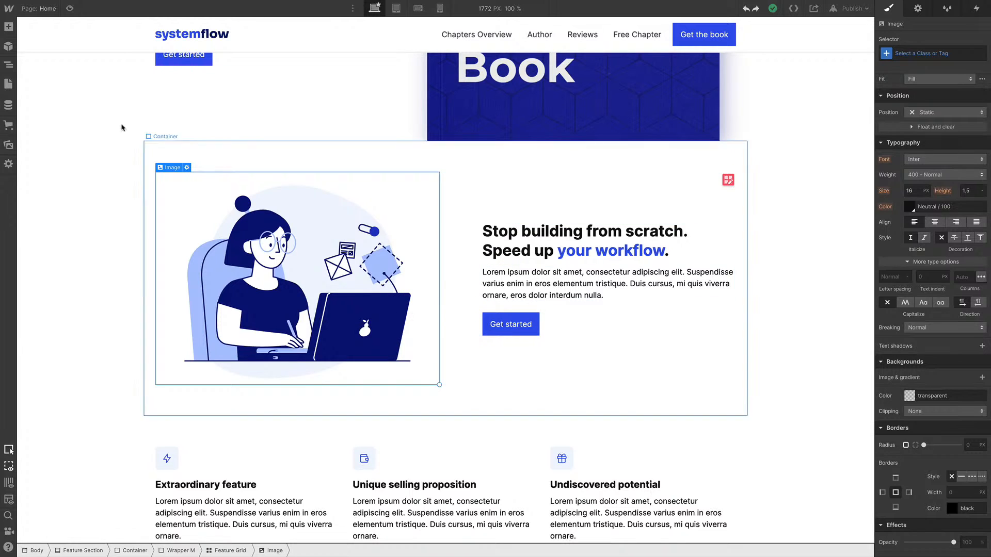
Add a Lightbox element inside the feature section's Feature Grid
left_click(8, 64)
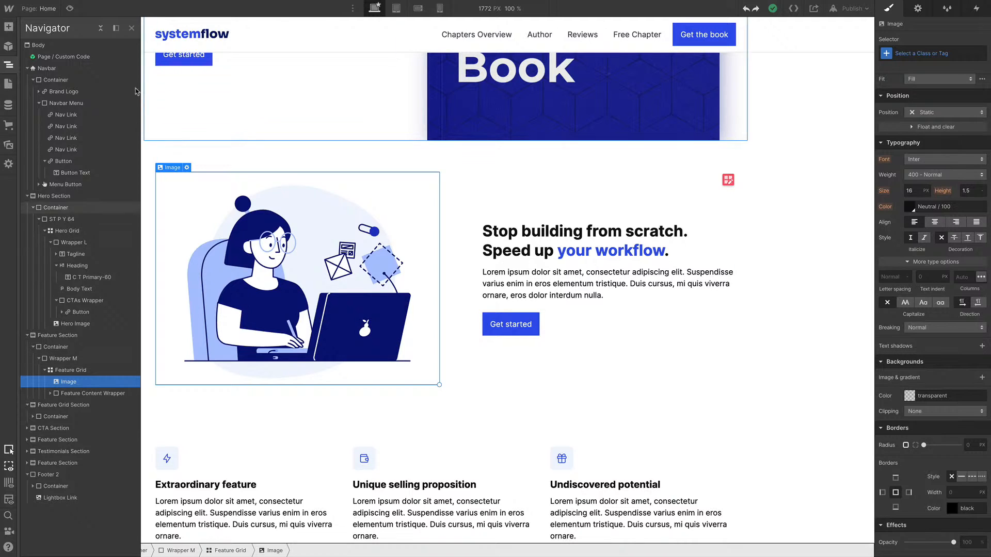
left_click(116, 28)
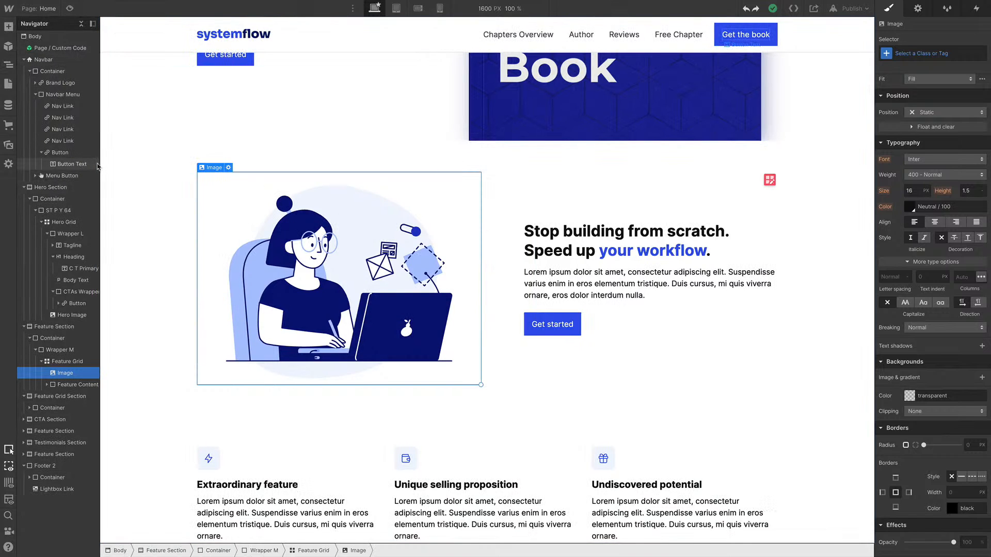
left_click_drag(100, 166, 161, 167)
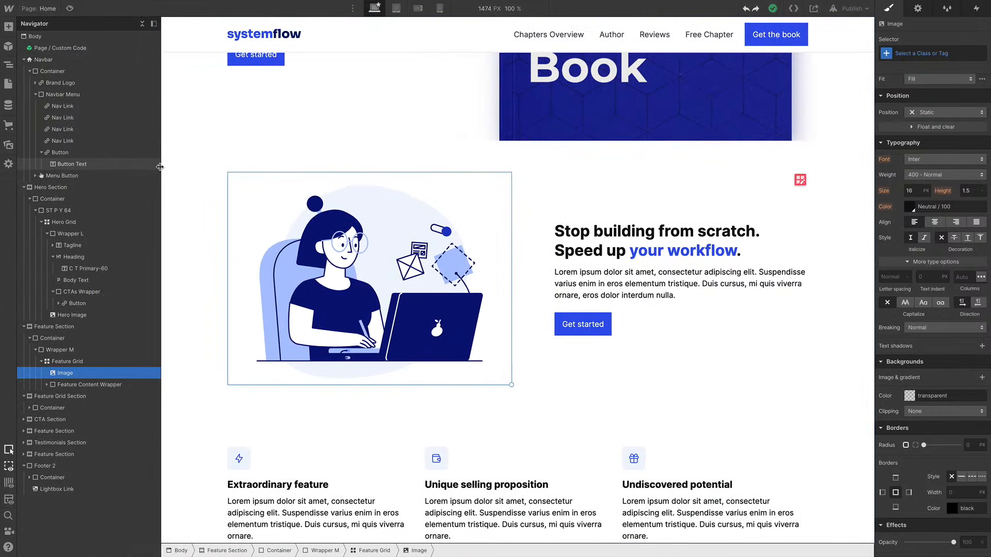
left_click(81, 363)
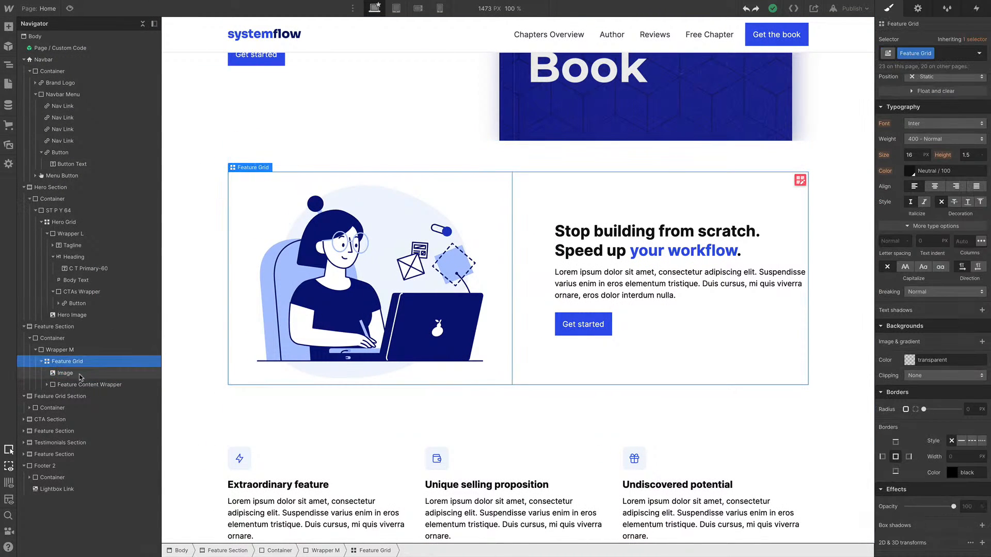
left_click(80, 374)
left_click(81, 363)
key("a")
scroll(83, 377, "down", 10)
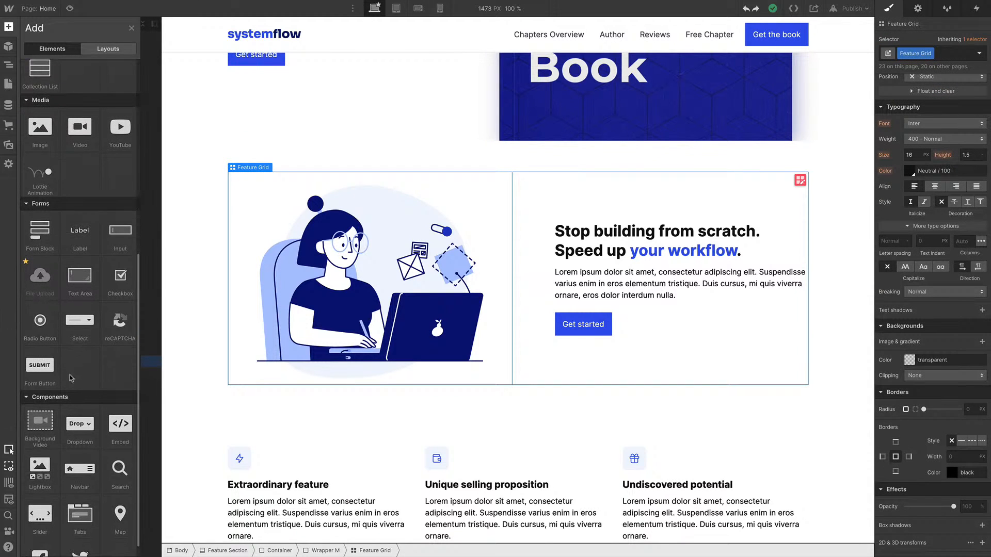
scroll(86, 392, "down", 1)
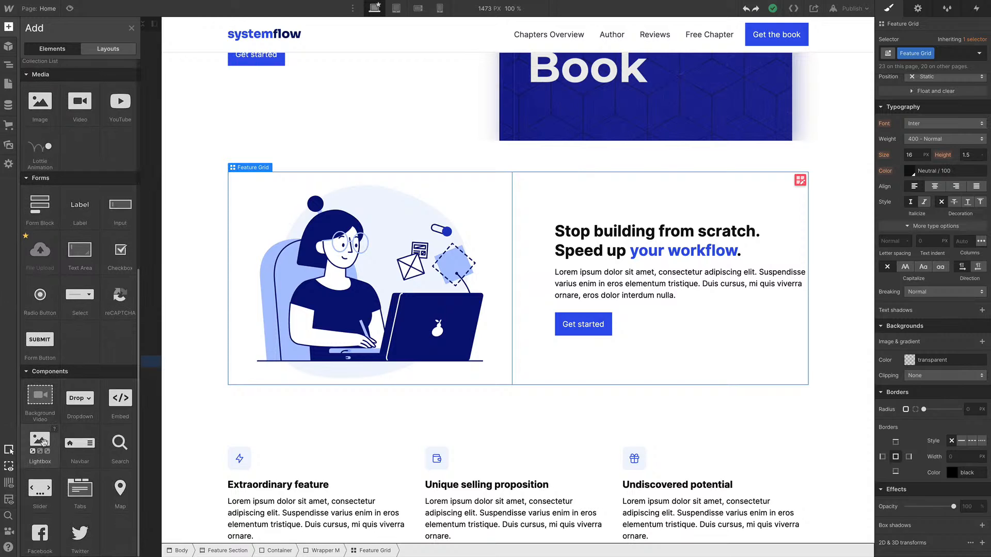
left_click(43, 442)
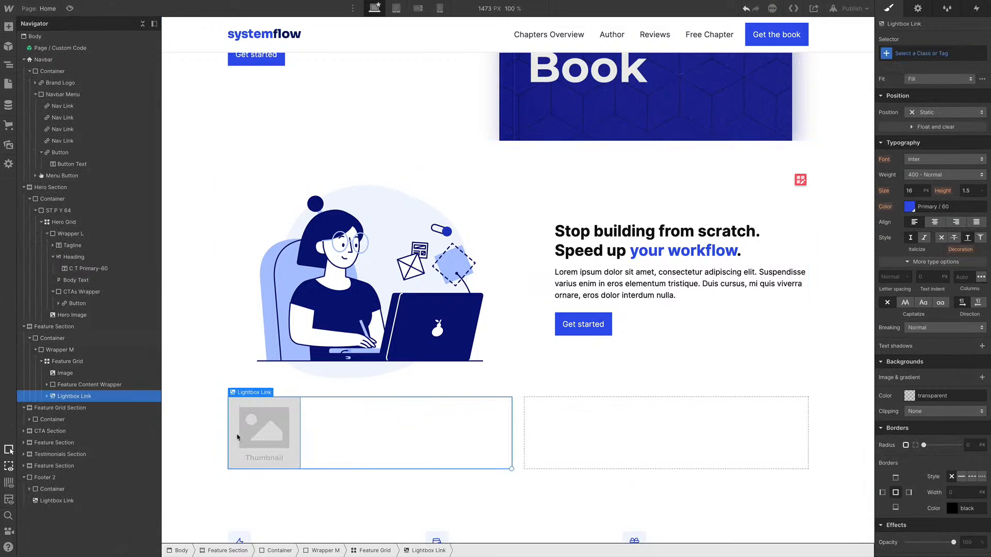
Replace the lightbox thumbnail with the Video Placeholder 1.svg image from the assets
double_click(267, 429)
left_click(284, 282)
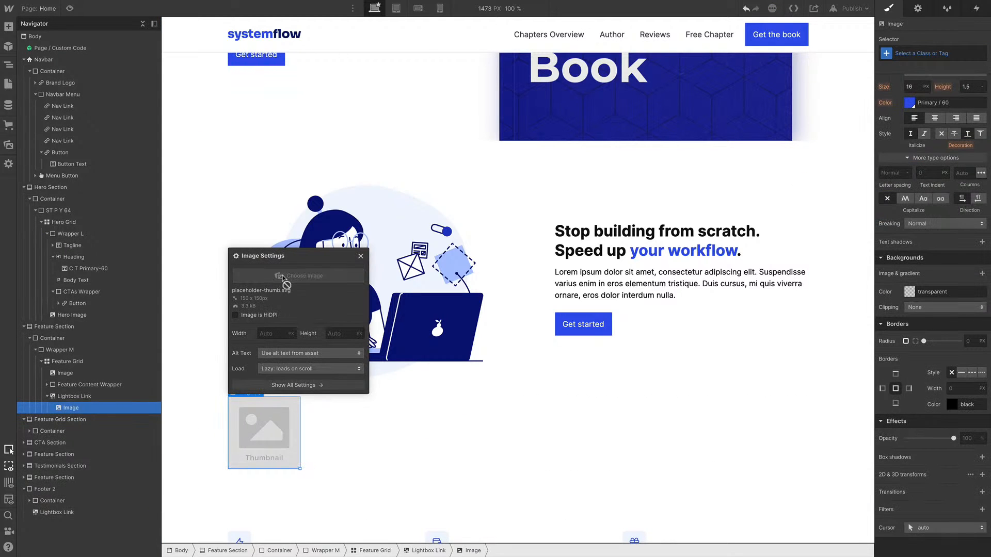
right_click(95, 232)
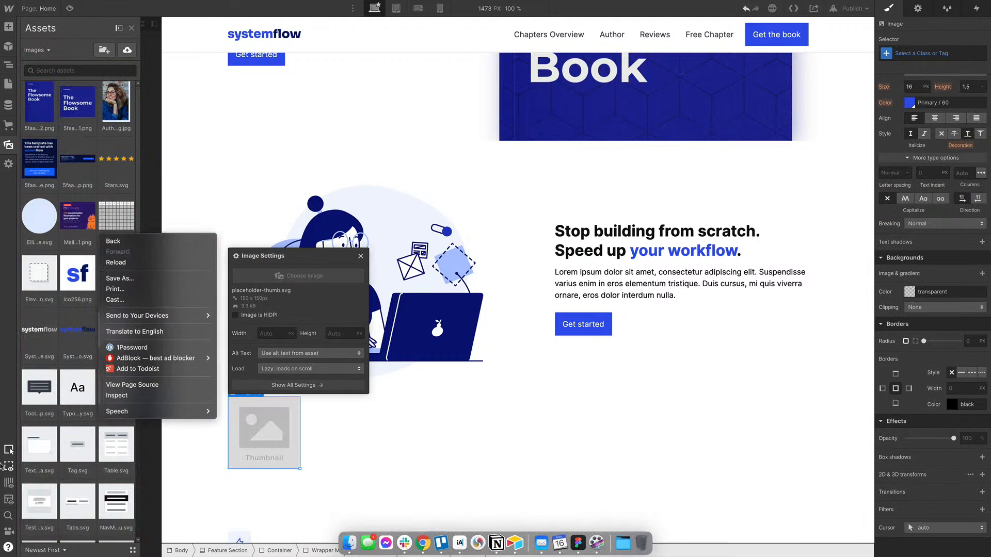
left_click(78, 339)
scroll(76, 338, "down", 10)
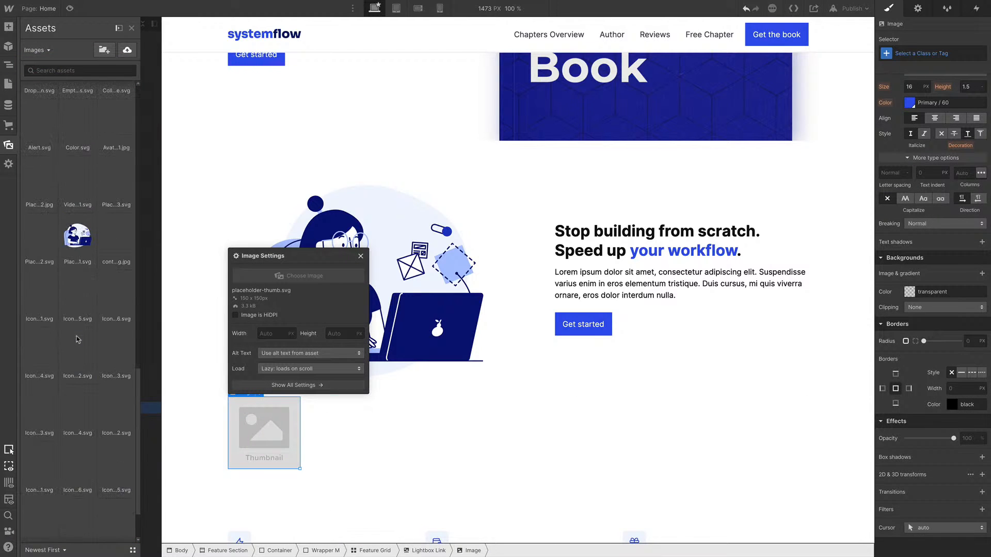
left_click(77, 338)
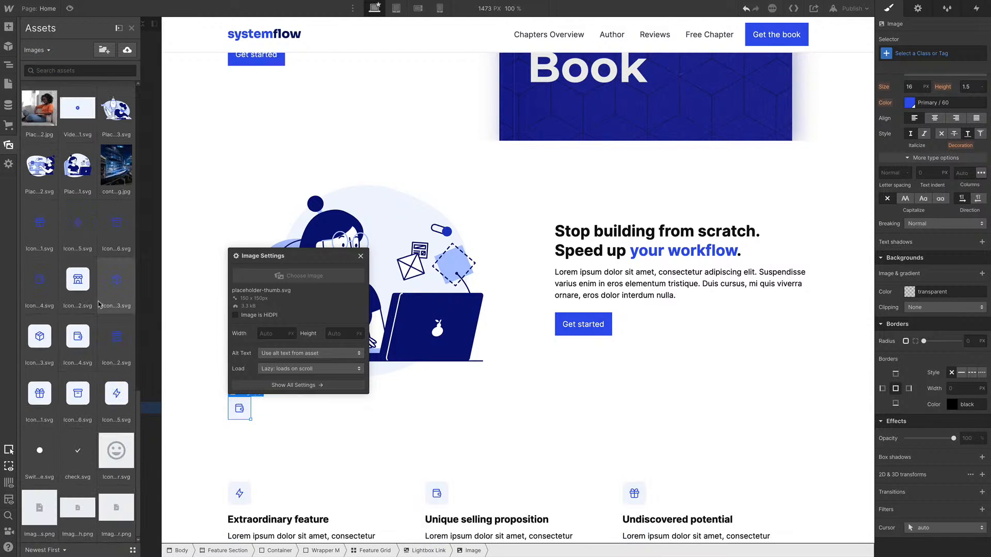
left_click(104, 302)
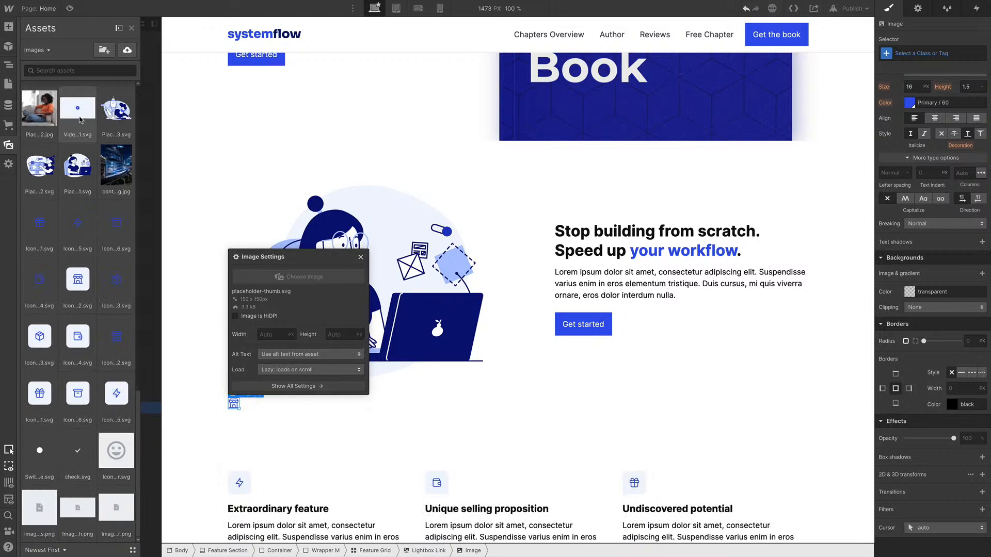
left_click(77, 108)
key("z")
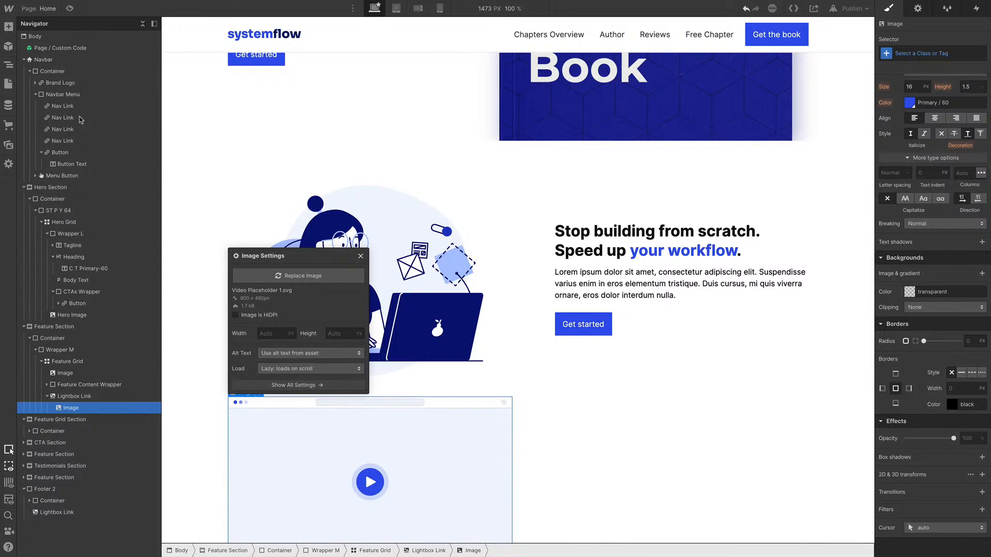
Move the lightbox link to the start of the feature grid and delete the old illustration image
left_click(95, 399)
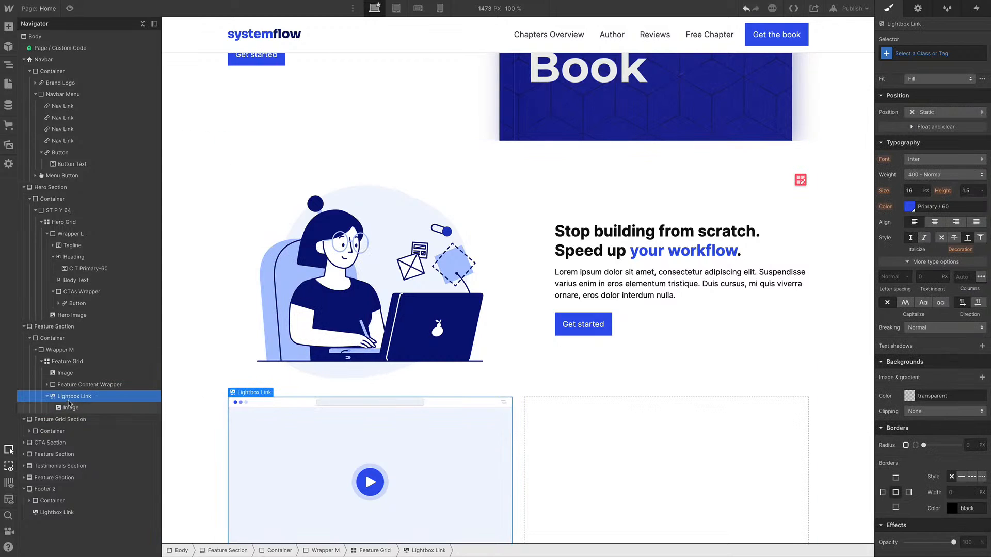
left_click_drag(69, 404, 76, 383)
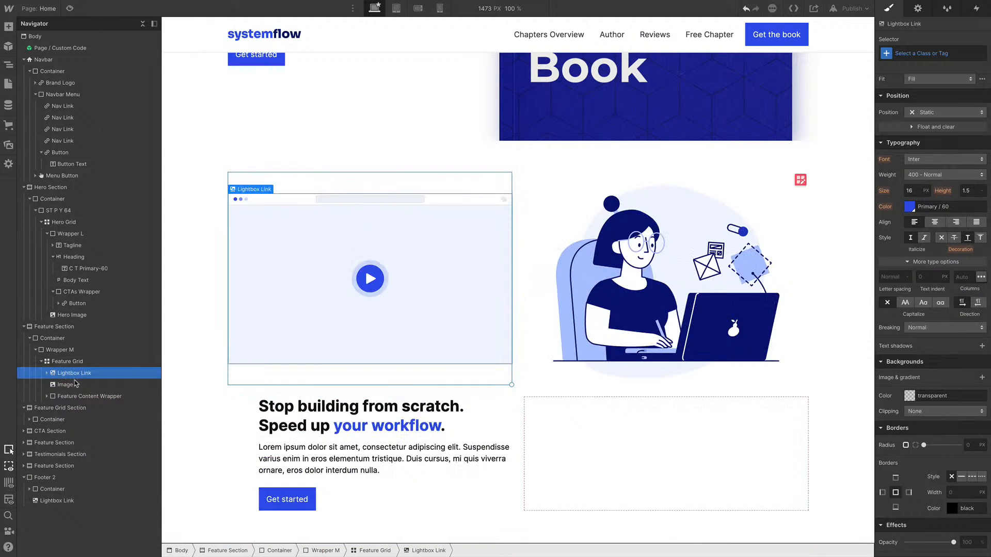
left_click(71, 389)
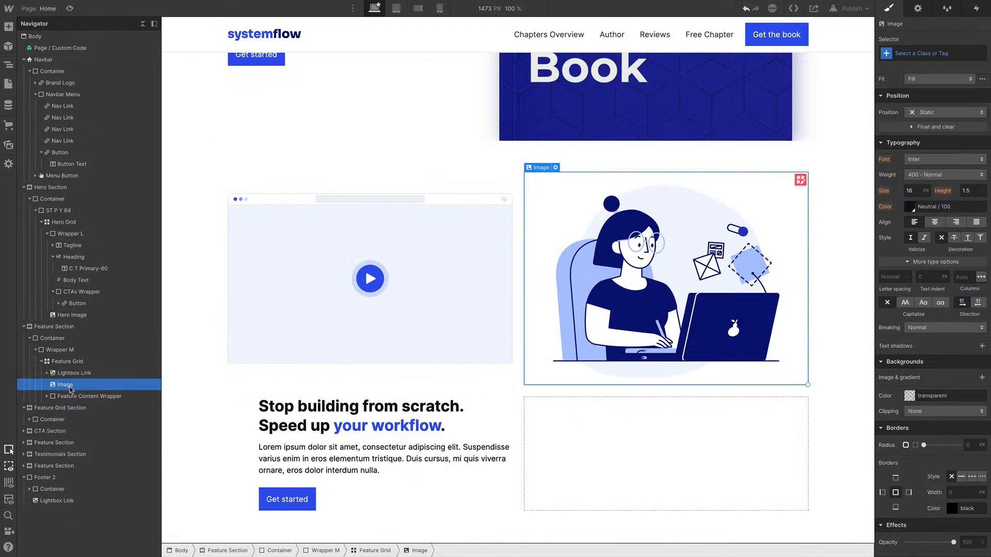
key("Delete")
Add a div block inside the lightbox link and give it a new class named Video BG
left_click(75, 378)
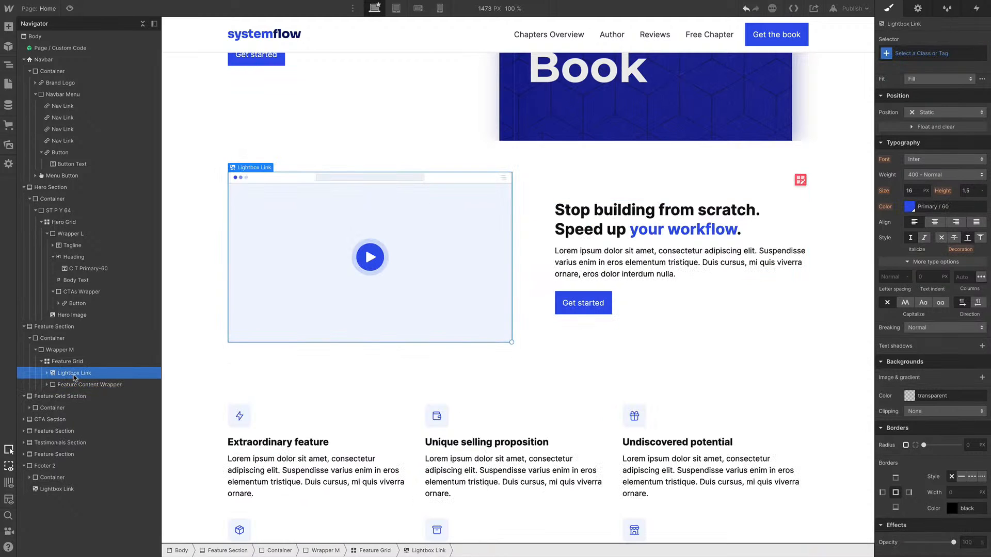
left_click(46, 374)
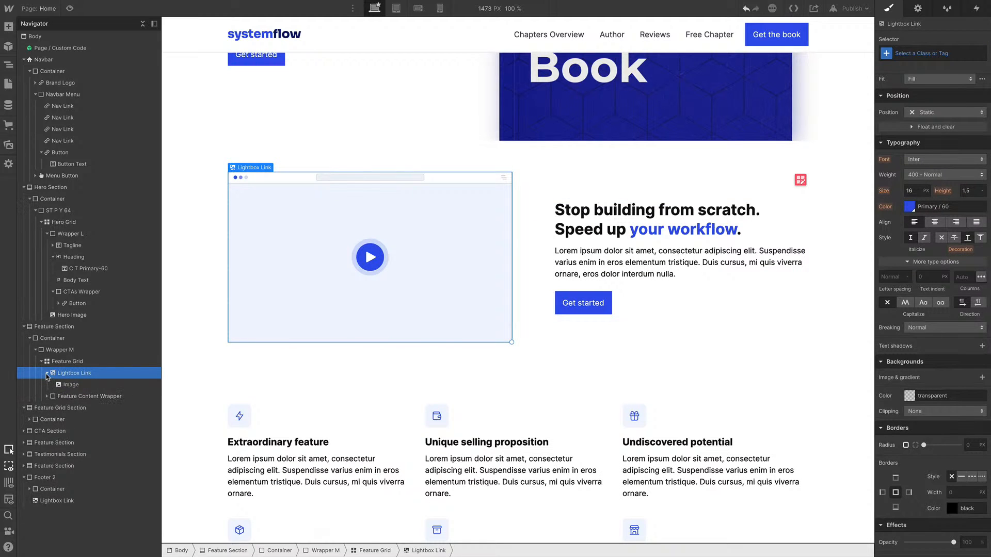
left_click(71, 385)
left_click(81, 376)
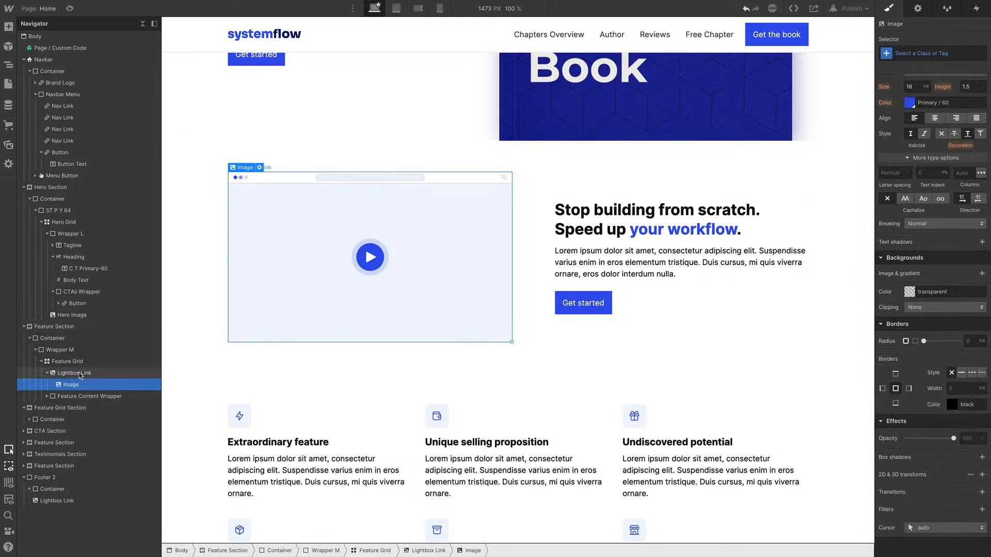
key("a")
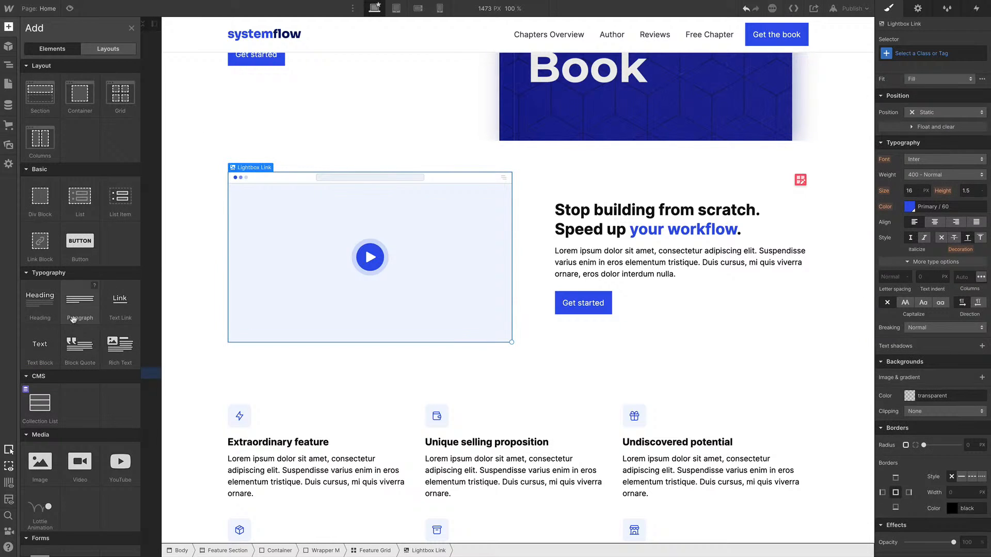
left_click(43, 206)
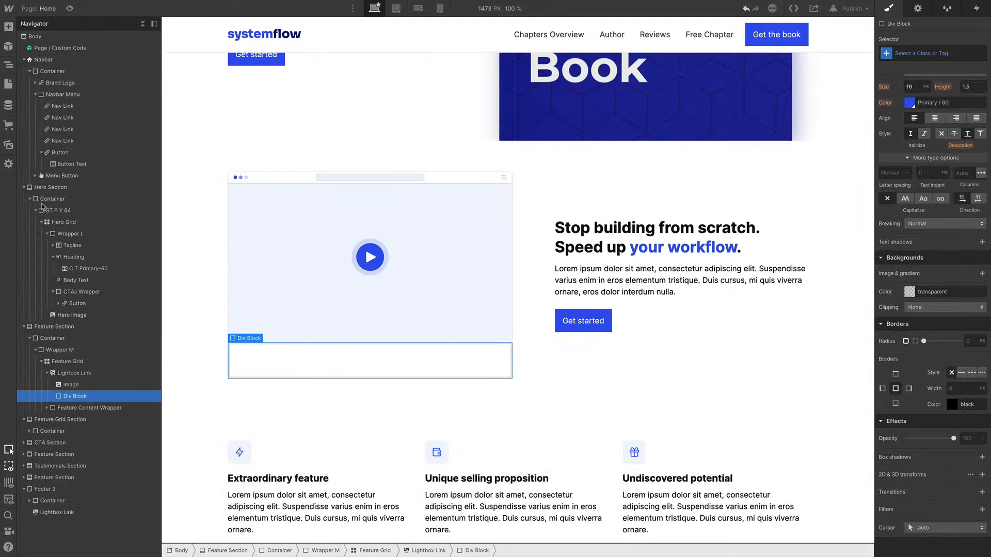
key("ctrl+Return")
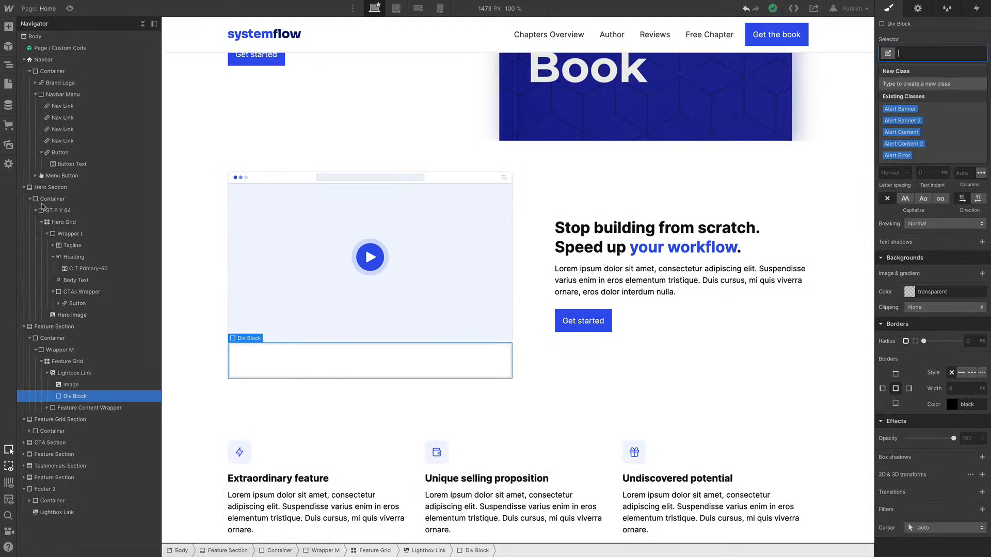
type("Video BV")
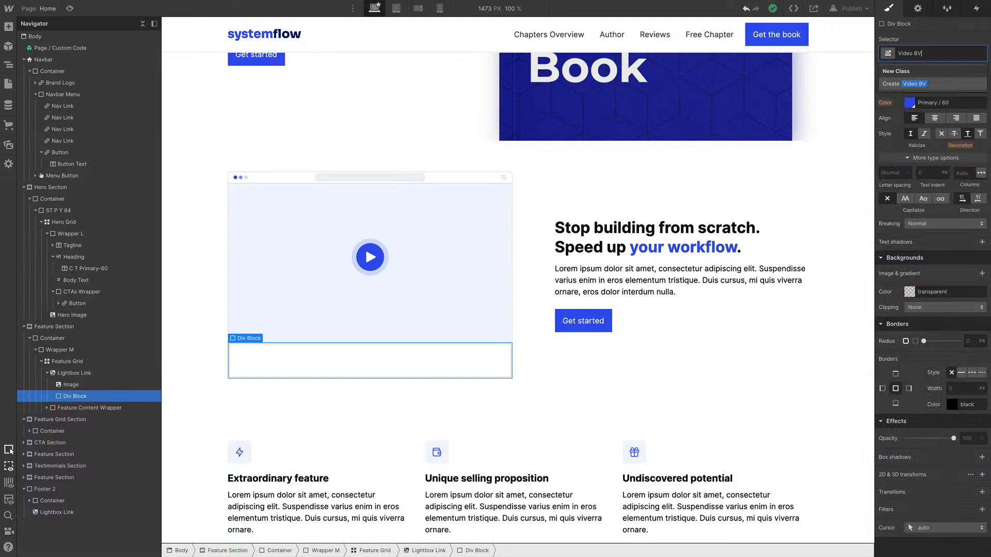
key("Return")
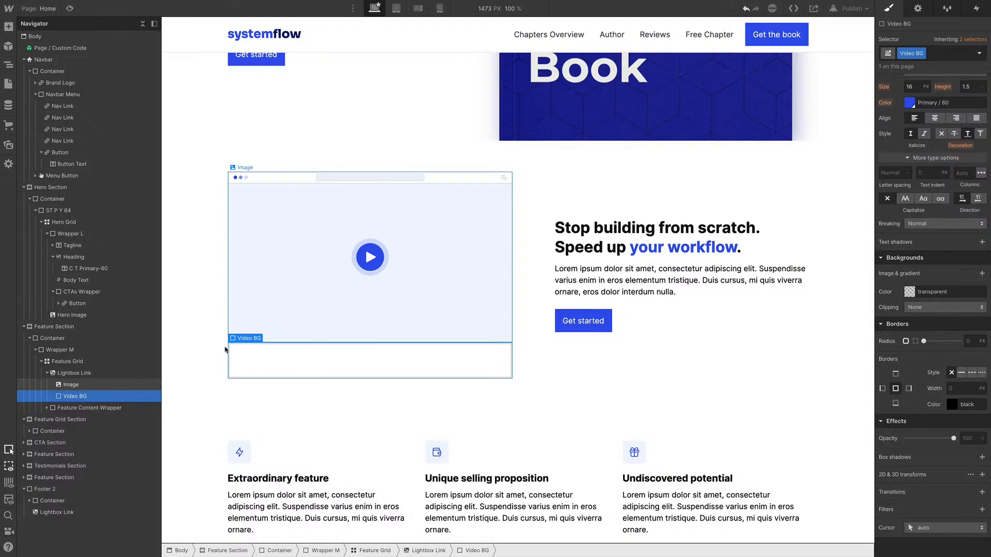
Nest the video image inside Video BG and give Video BG an Ellipse.svg background image, set to contain without tiling
left_click_drag(73, 396, 74, 386)
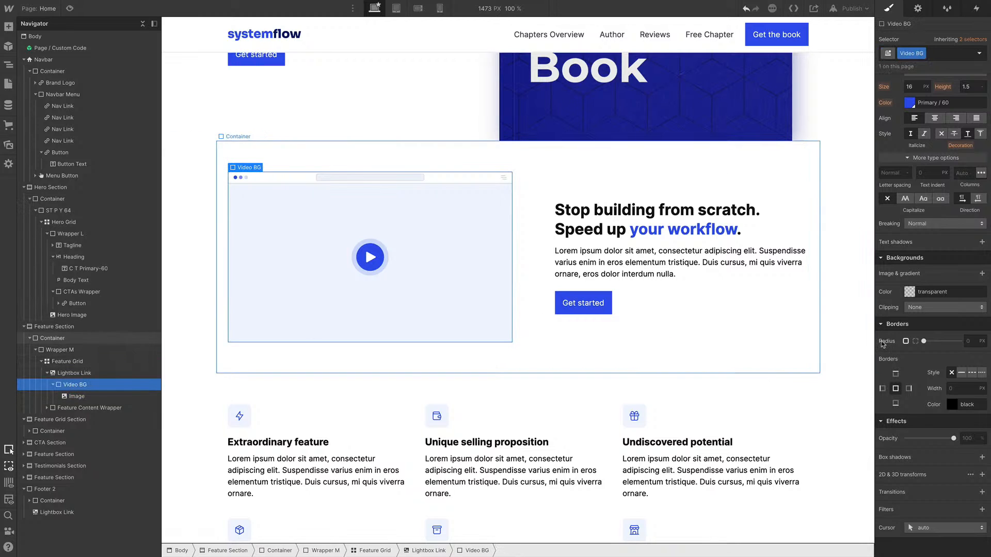
left_click(910, 292)
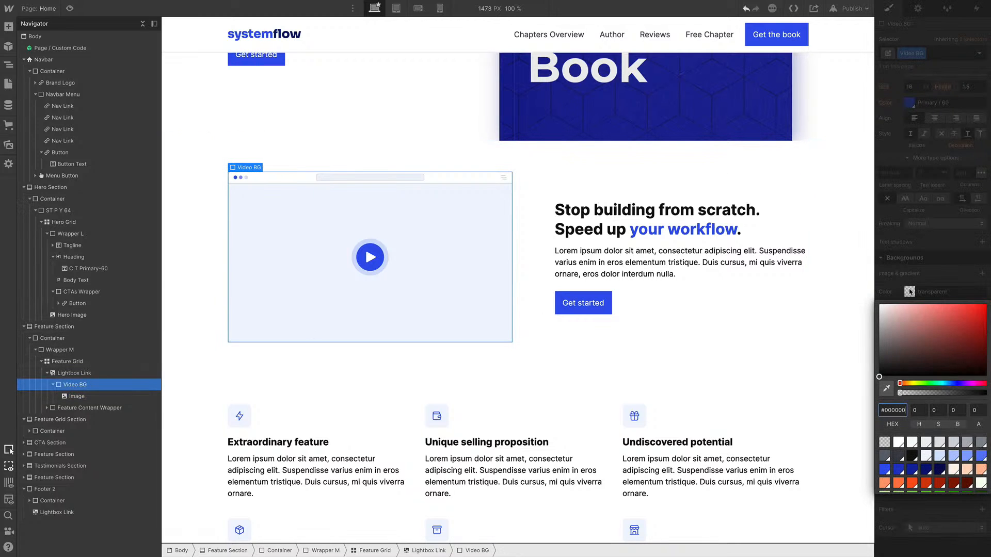
left_click(934, 280)
left_click(982, 274)
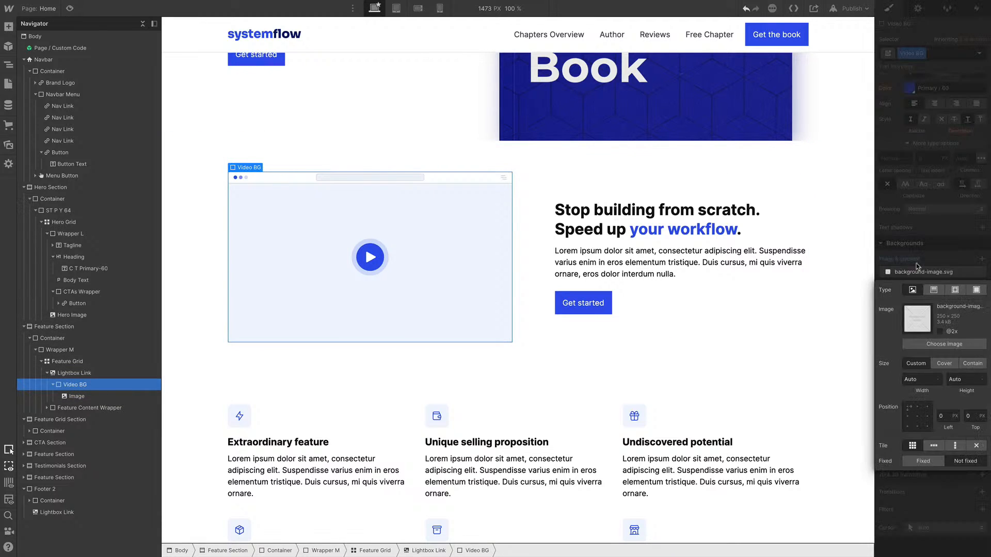
left_click(952, 347)
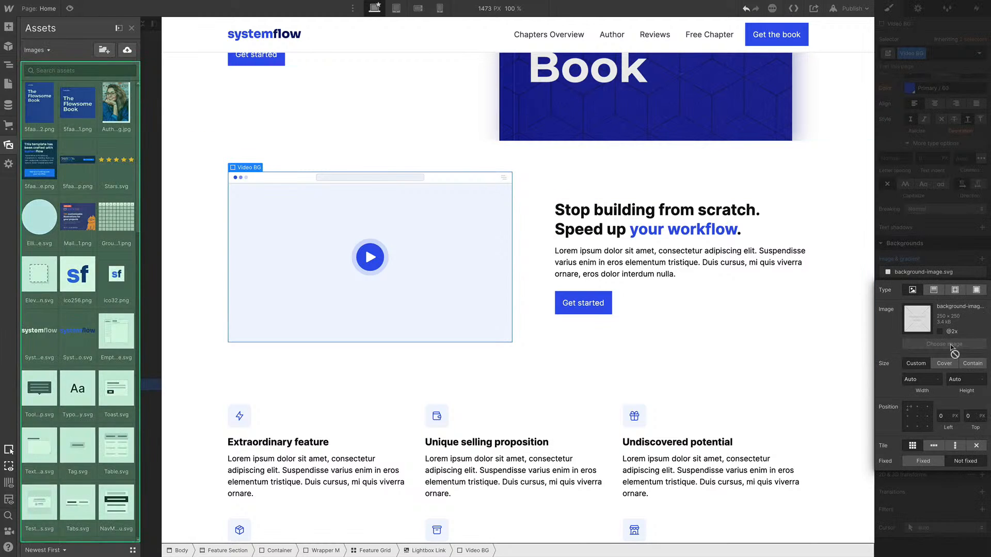
left_click(40, 219)
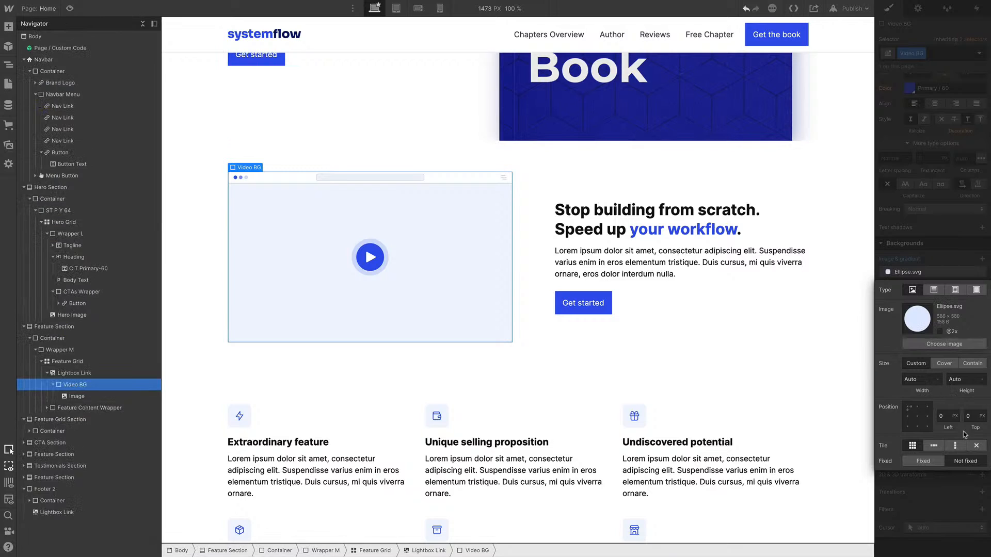
left_click(972, 448)
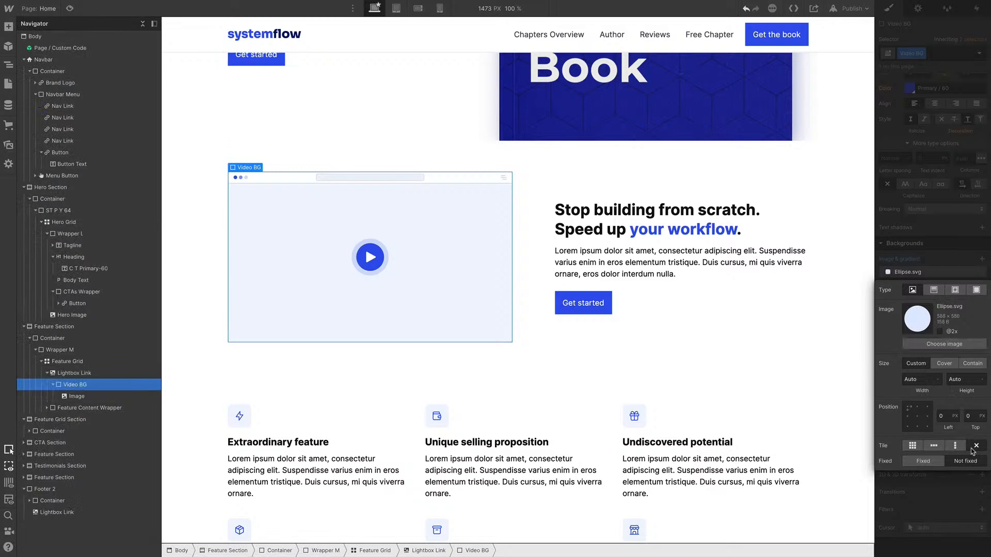
left_click(971, 365)
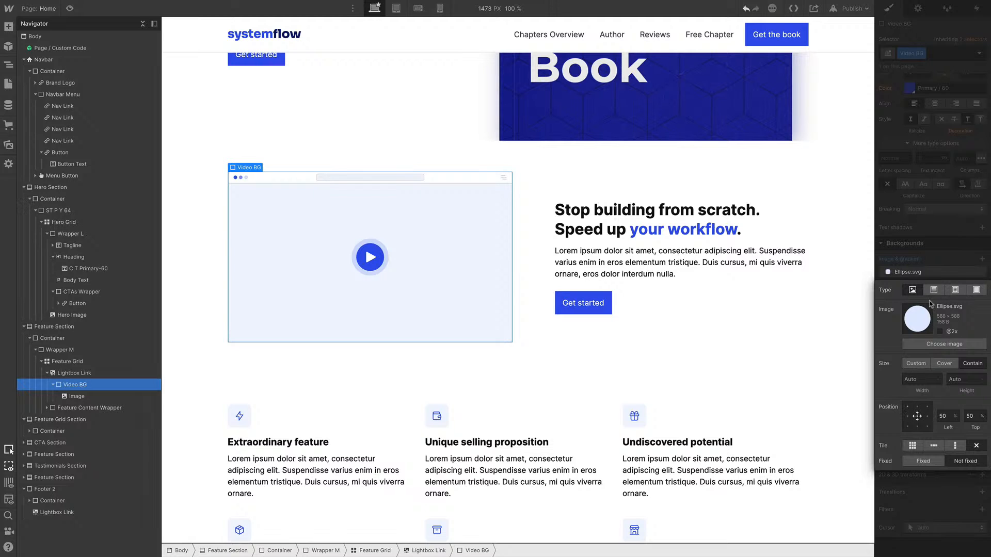
left_click(937, 230)
Set Video BG's top and bottom padding to 64 px
scroll(937, 230, "up", 6)
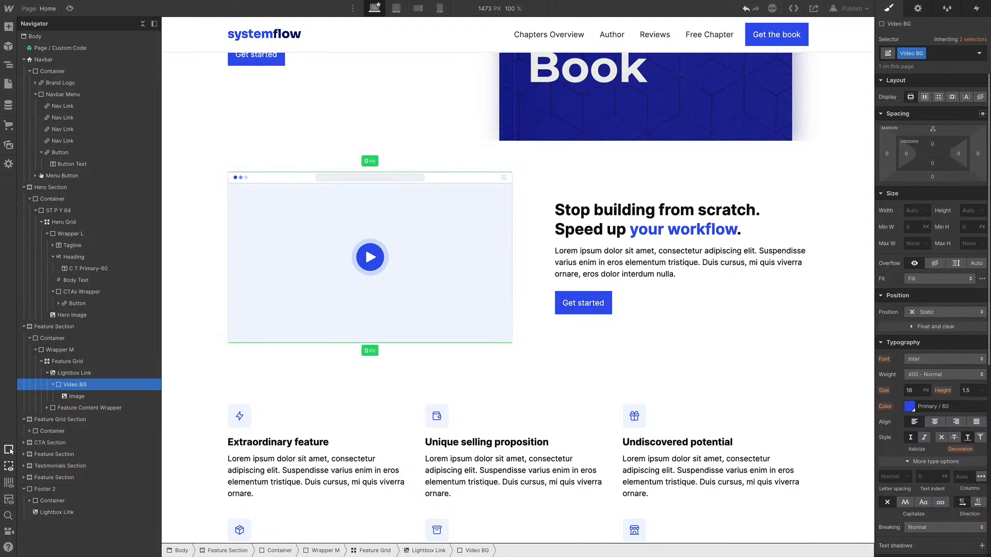
left_click_drag(933, 146, 935, 177)
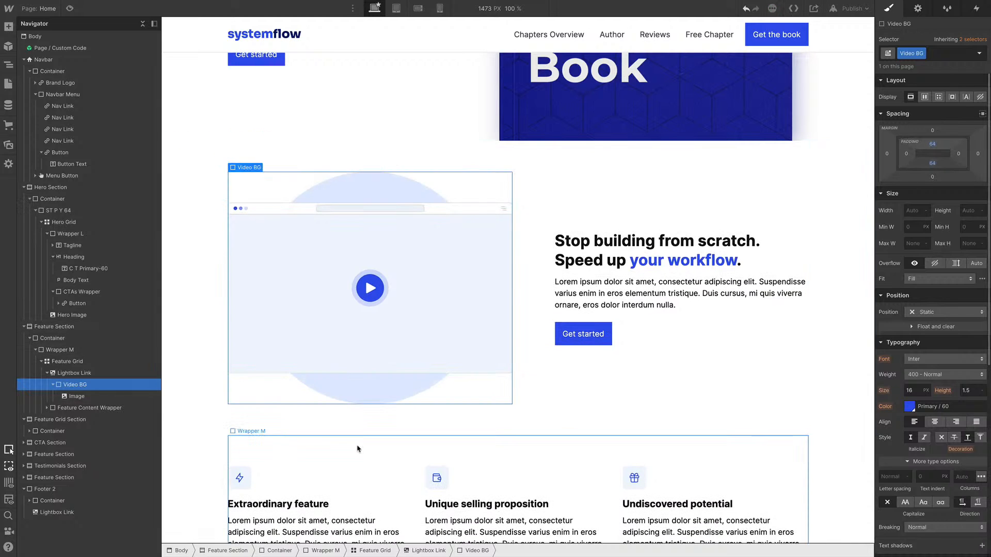
Delete the Get started button from the feature section's content
key("z")
left_click(521, 314)
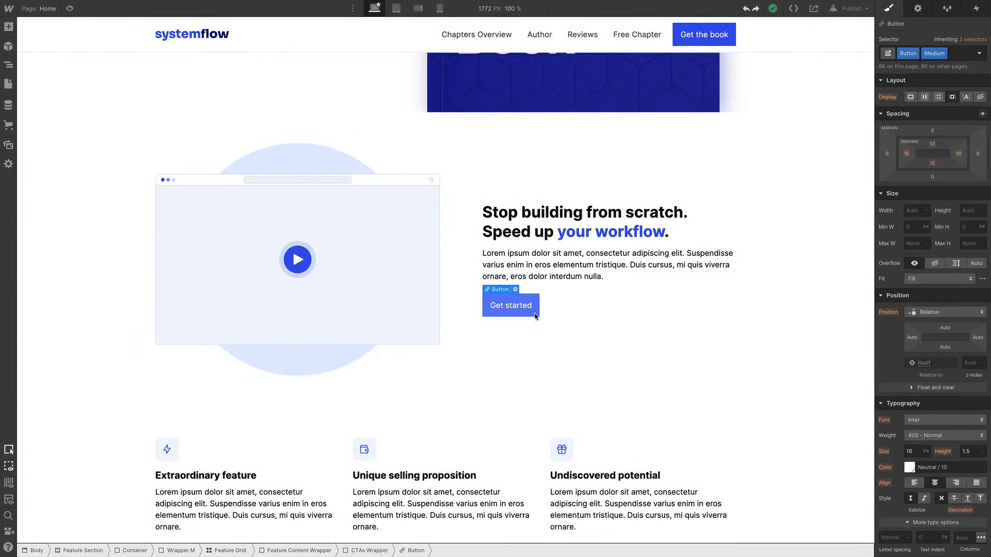
key("Delete")
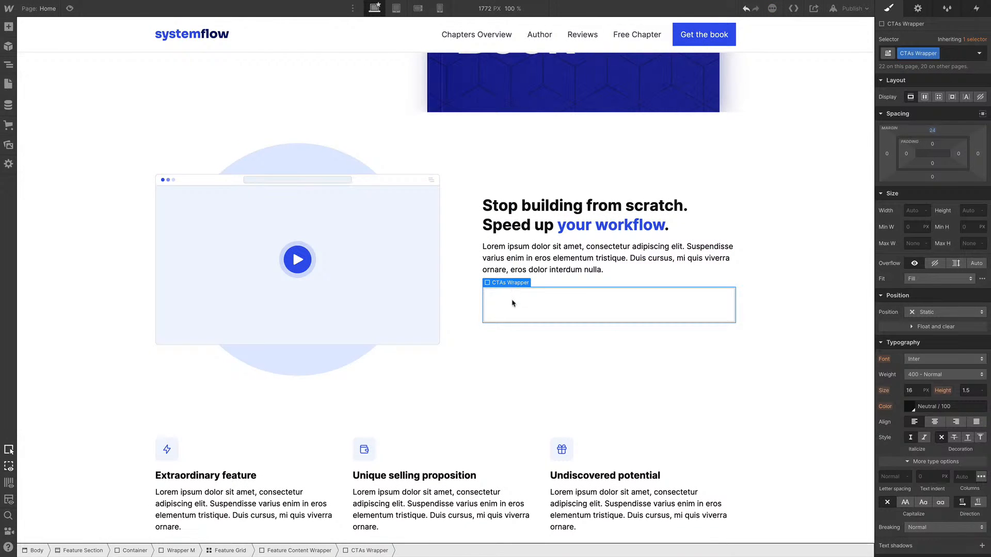
Insert the Unordered List with an Icon symbol into the CTAs Wrapper of the feature section
key("ctrl+e")
type("list ")
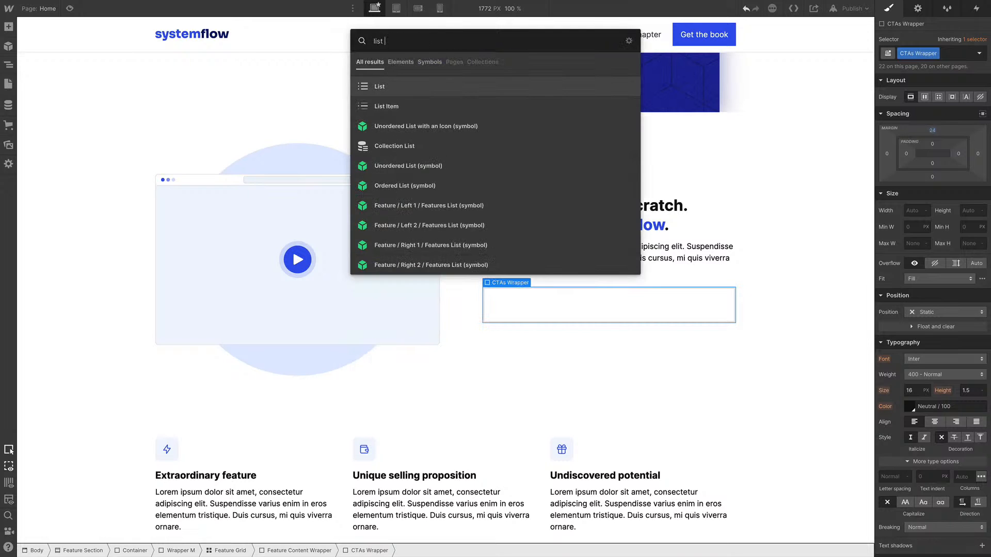
type("ico")
key("Return")
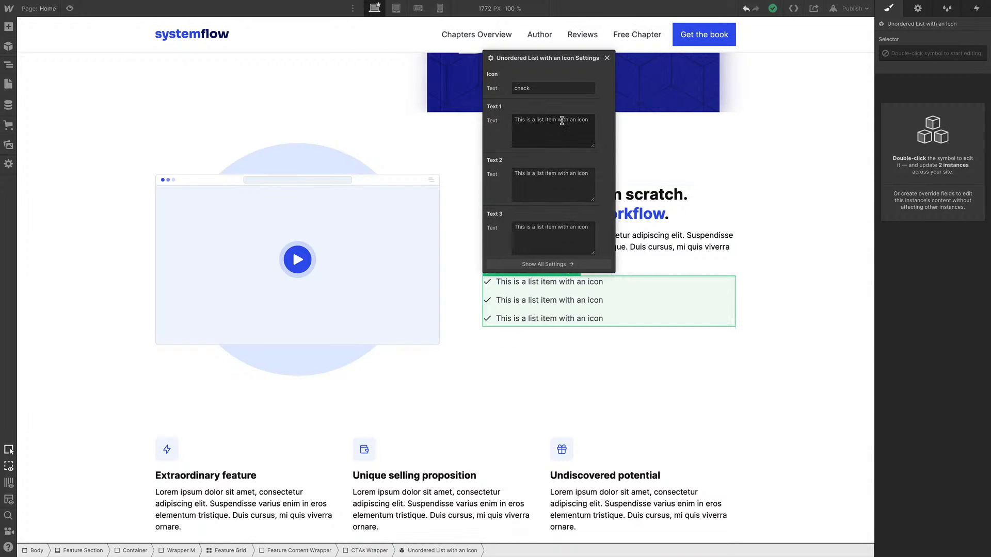
Set the icon list's icon name to code, using the Material icons library as reference
double_click(522, 88)
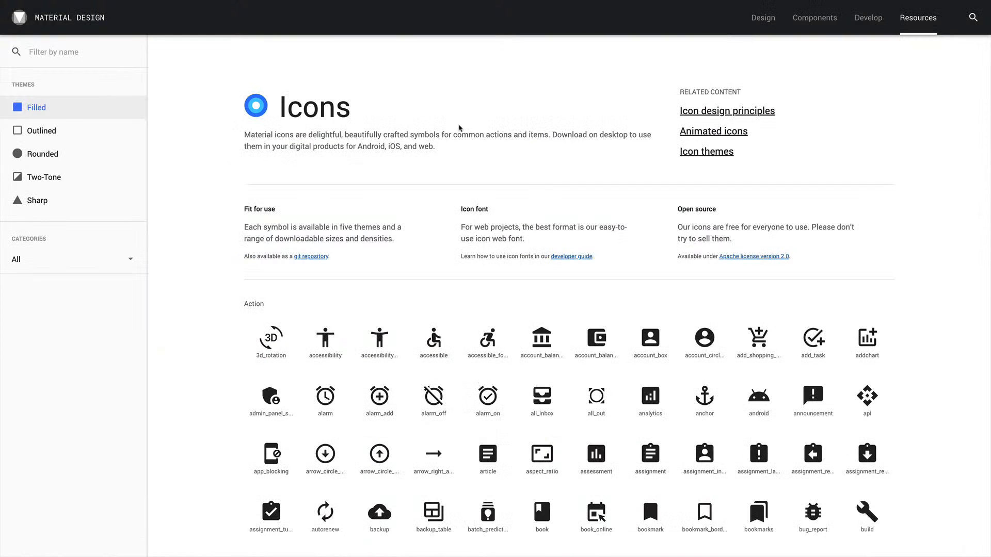
scroll(460, 128, "down", 7)
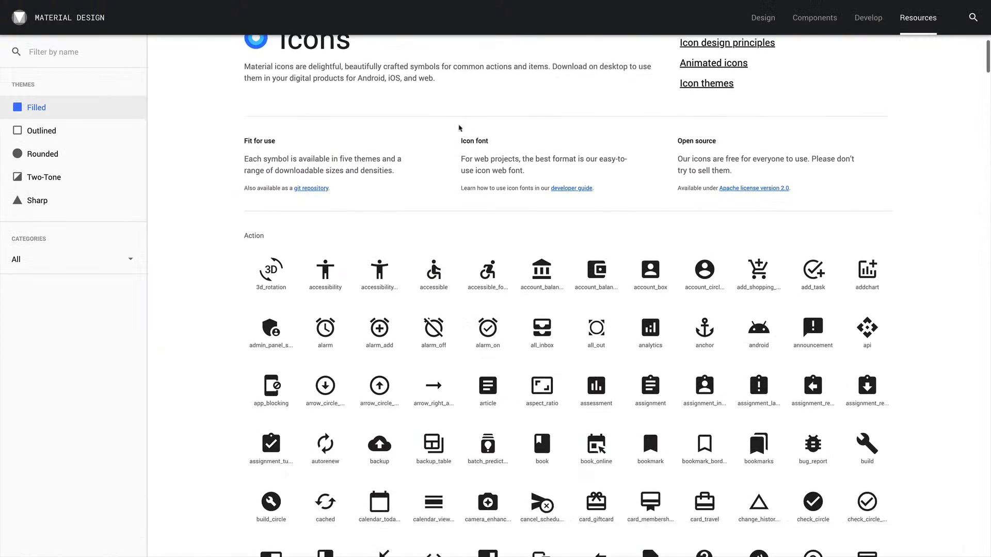
scroll(459, 128, "down", 3)
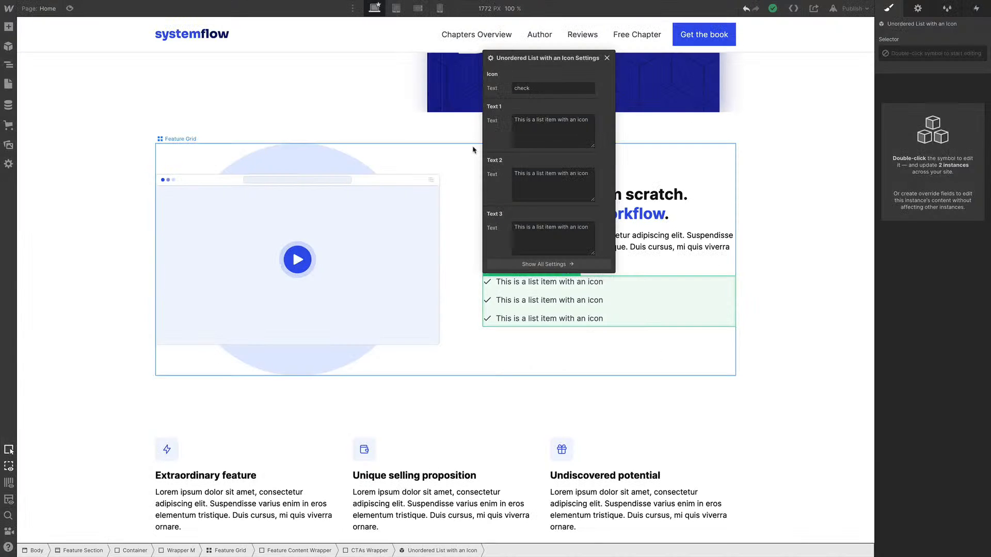
double_click(538, 88)
type("code")
left_click(538, 120)
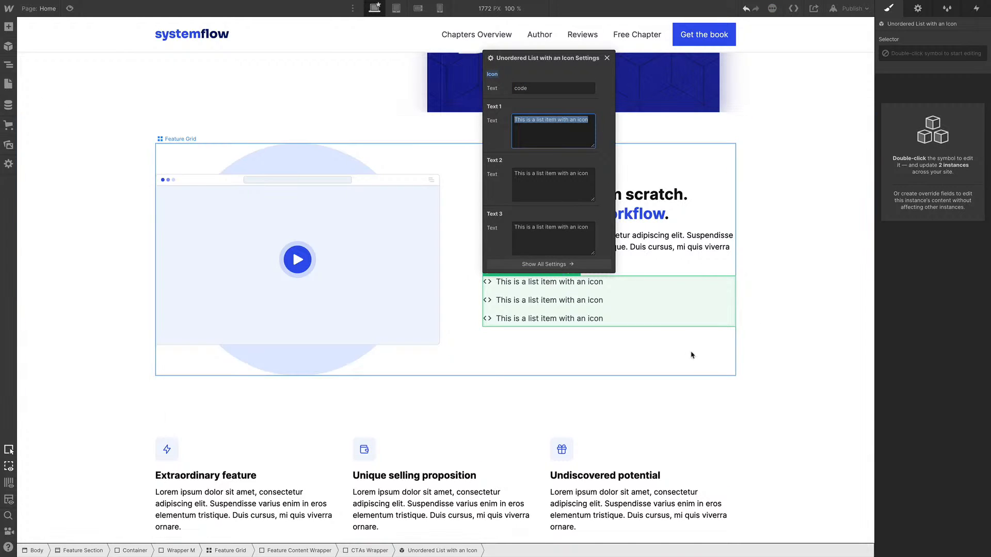
Unlink the icon list from its symbol so it becomes a regular list
left_click(560, 342)
left_click(533, 281)
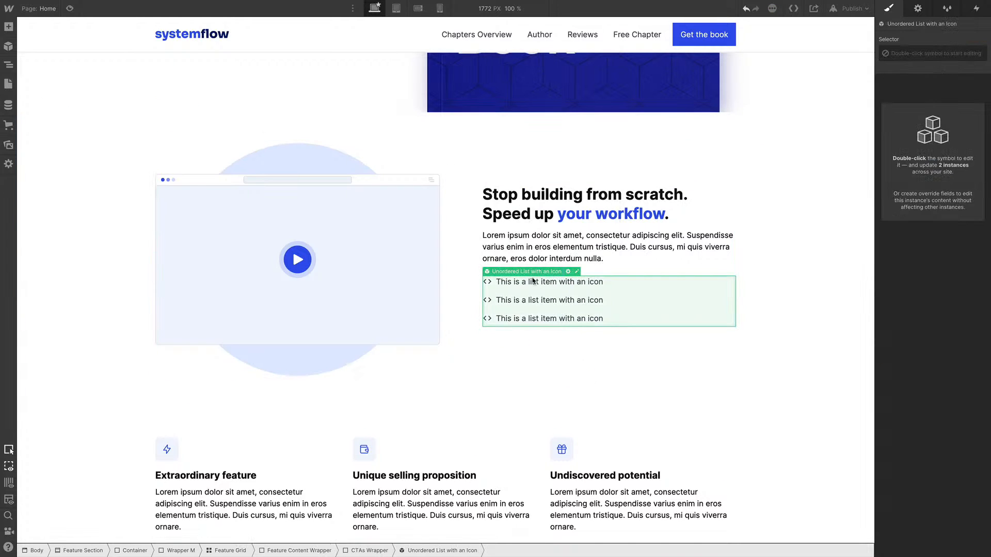
right_click(607, 301)
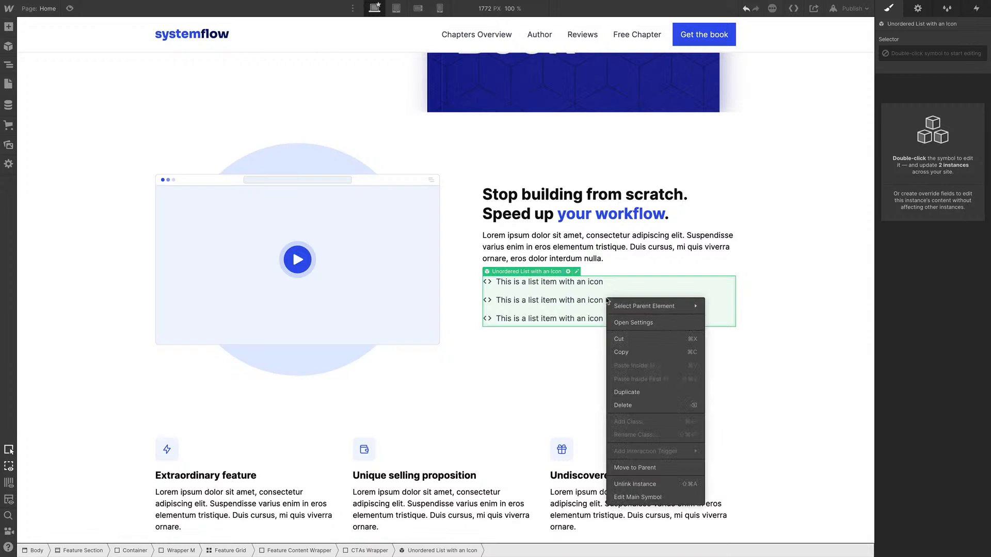
left_click(652, 485)
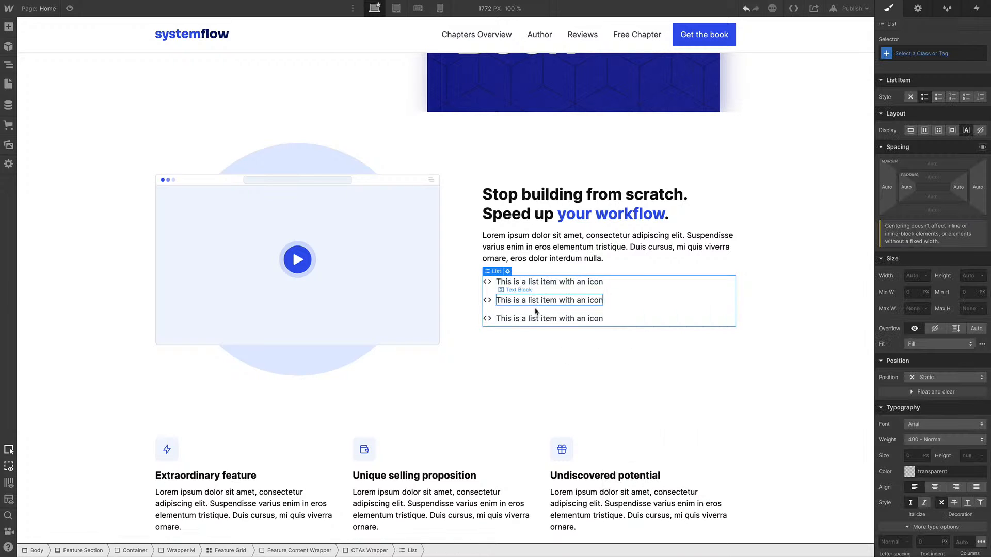
Duplicate the last icon list item twice to make five list items
left_click(8, 65)
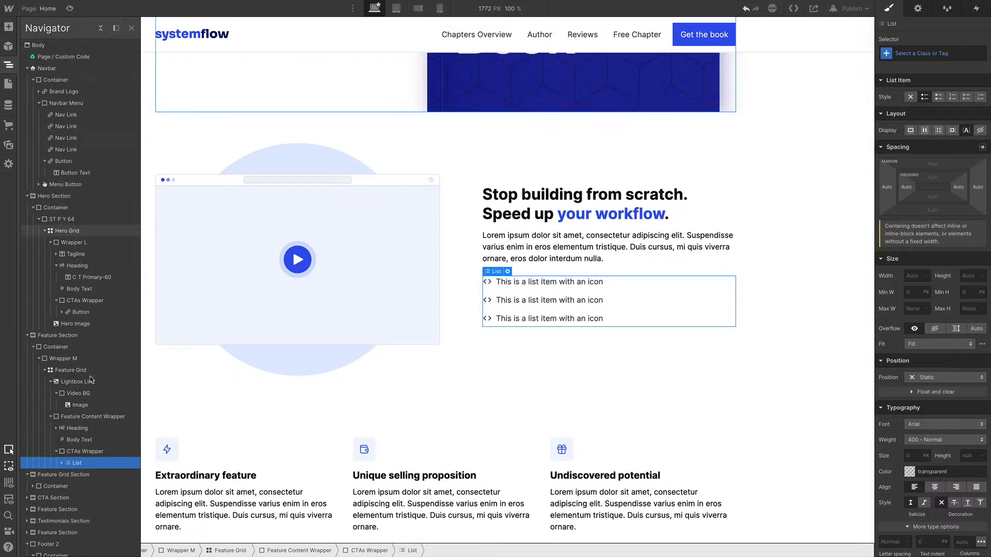
left_click(62, 463)
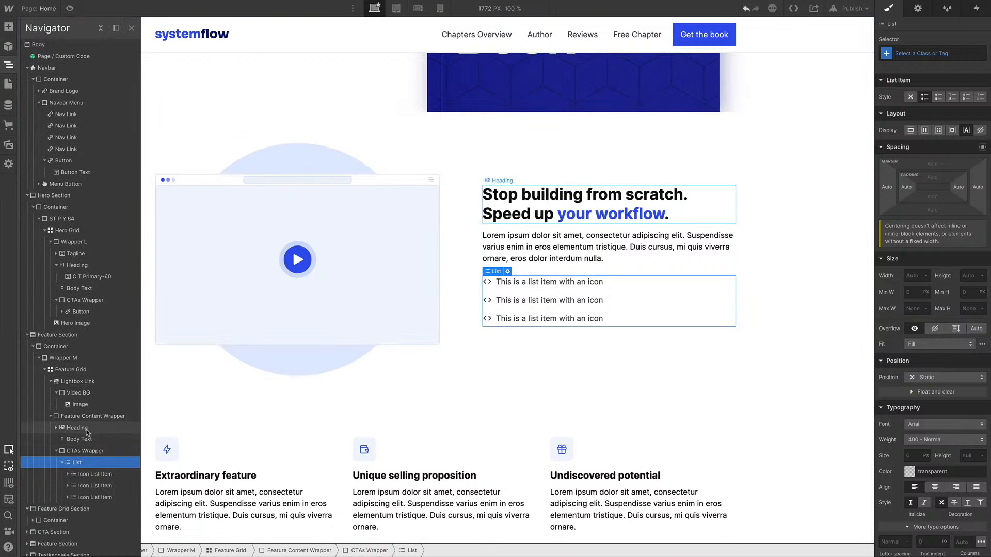
scroll(77, 434, "down", 1)
left_click(95, 459)
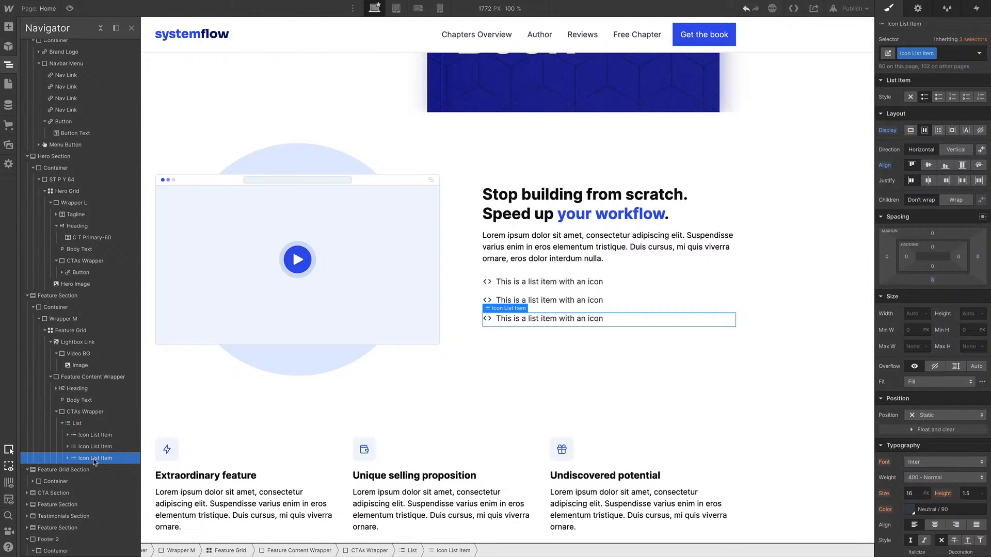
key("ctrl+d")
key("ctrl+d")
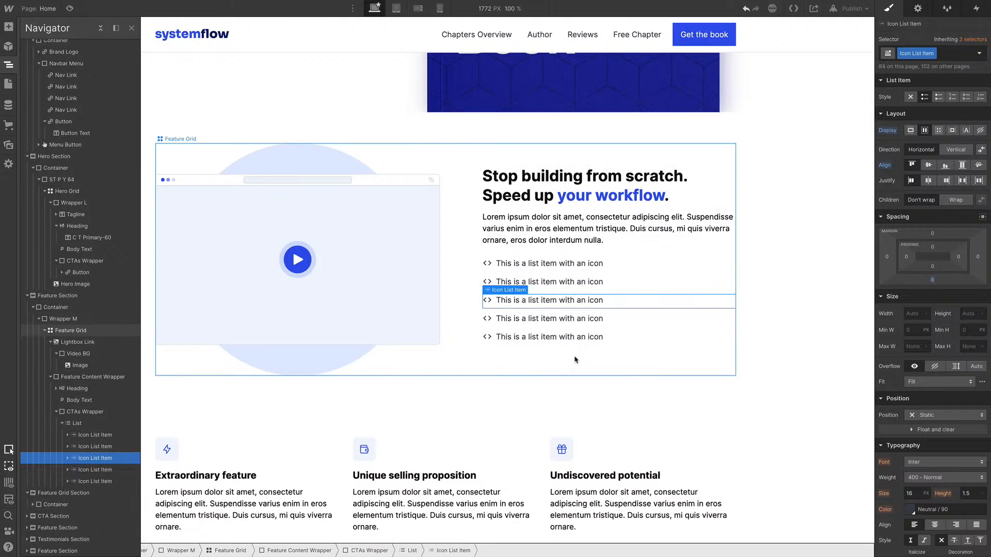
Delete the feature icon from the first feature block in the feature grid section
left_click(796, 428)
scroll(556, 305, "down", 5)
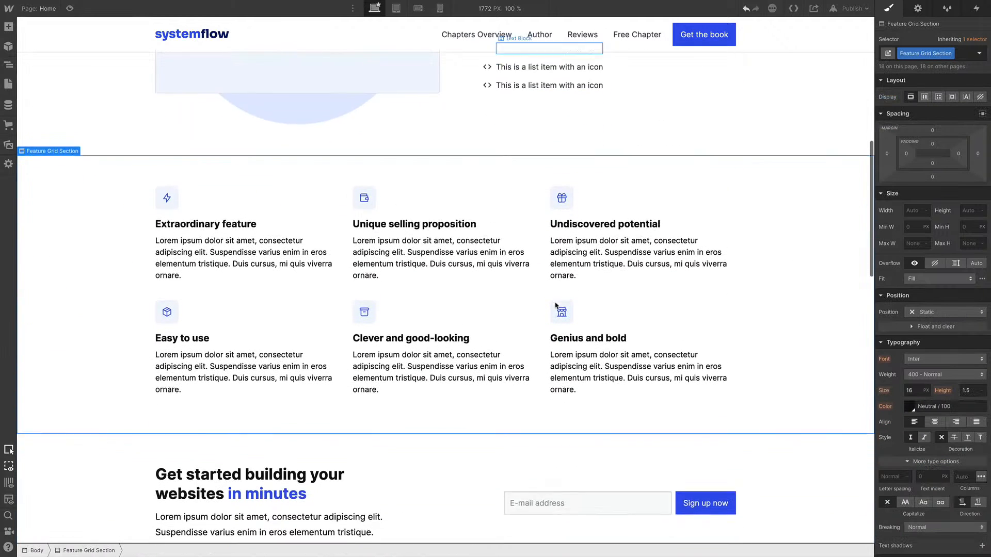
left_click(173, 185)
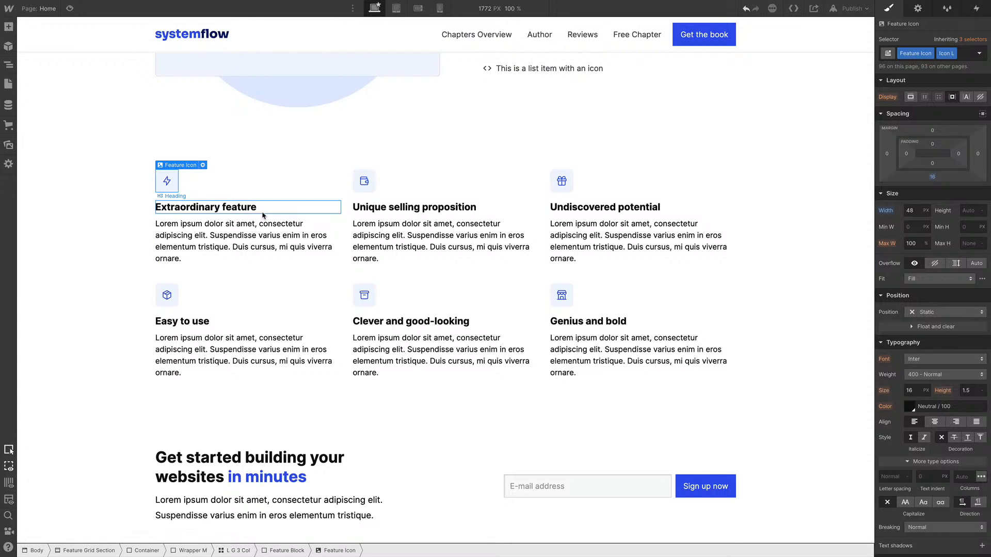
key("Delete")
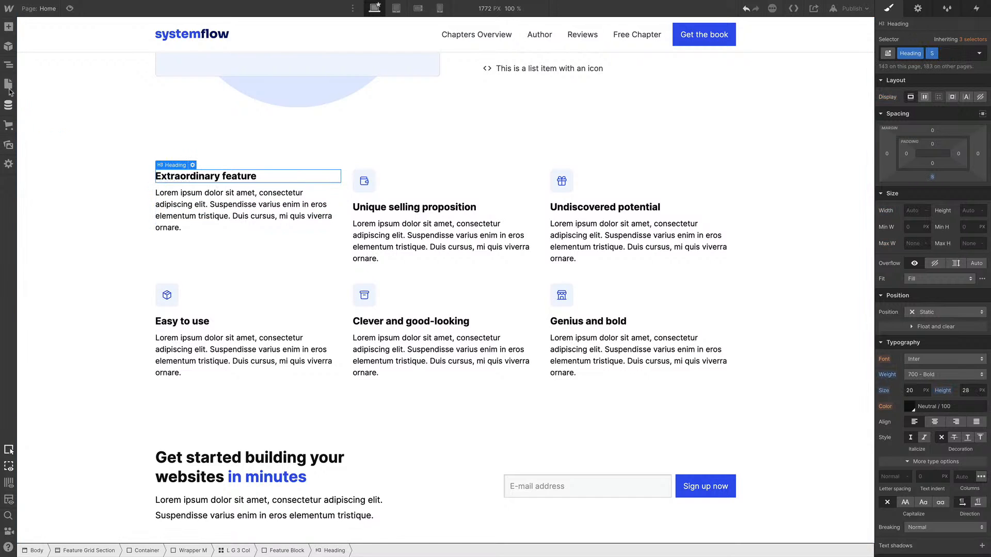
Insert a Tagline symbol into the first feature block and move it above the block's heading
left_click(8, 66)
scroll(98, 393, "down", 3)
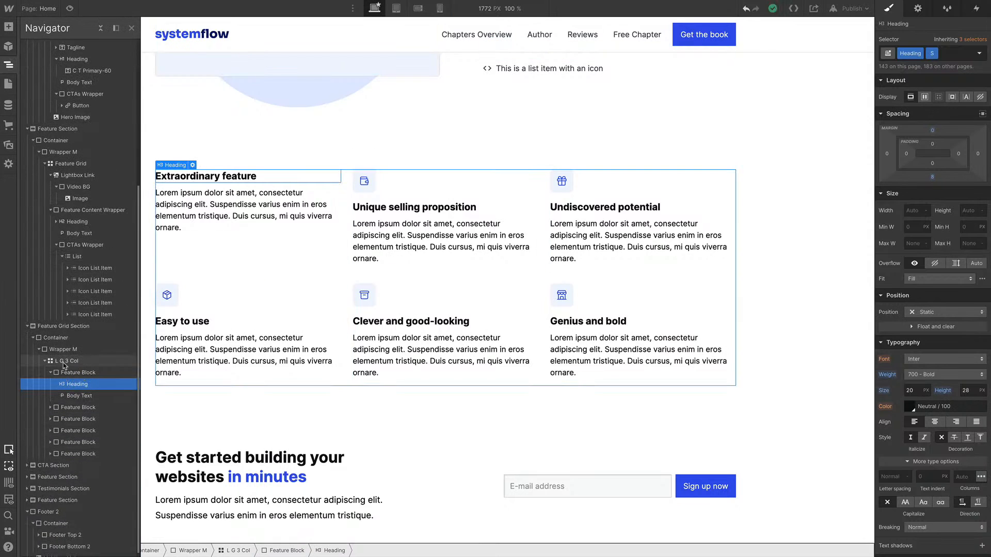
left_click(70, 362)
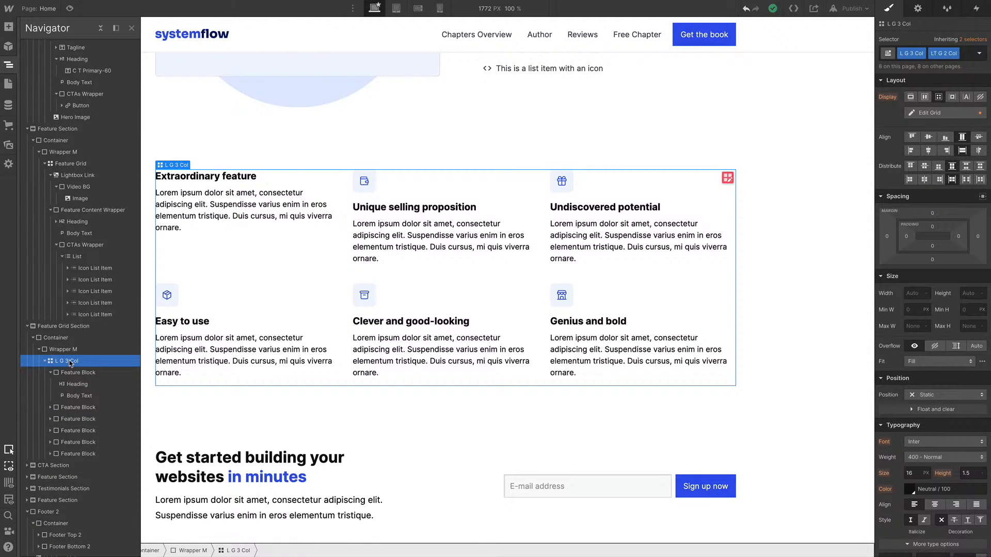
left_click(74, 371)
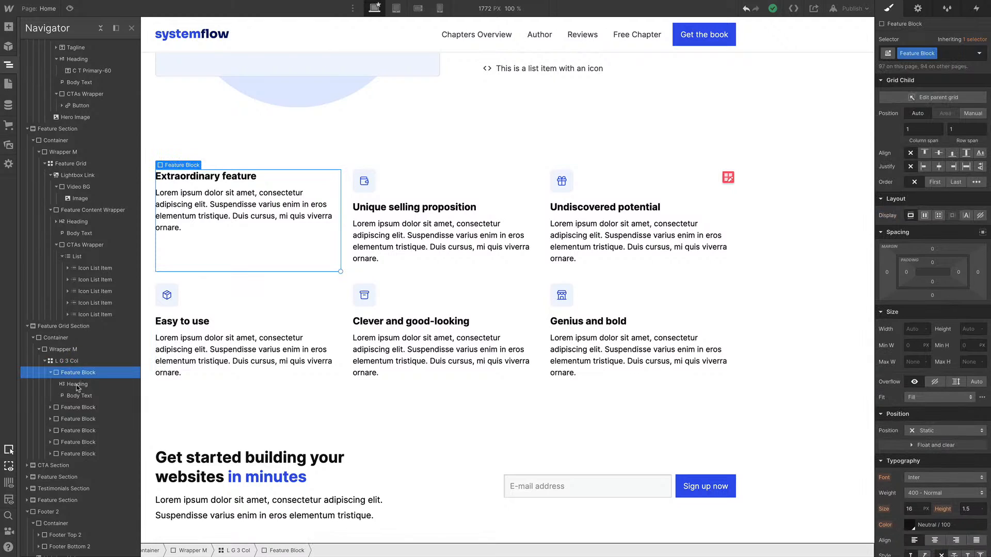
key("ctrl+k")
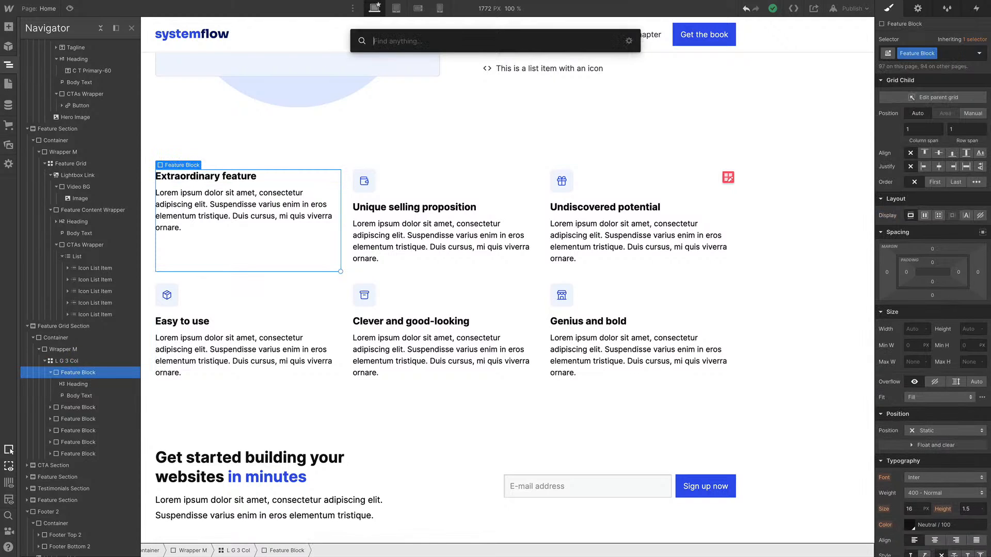
type("tag")
key("Down")
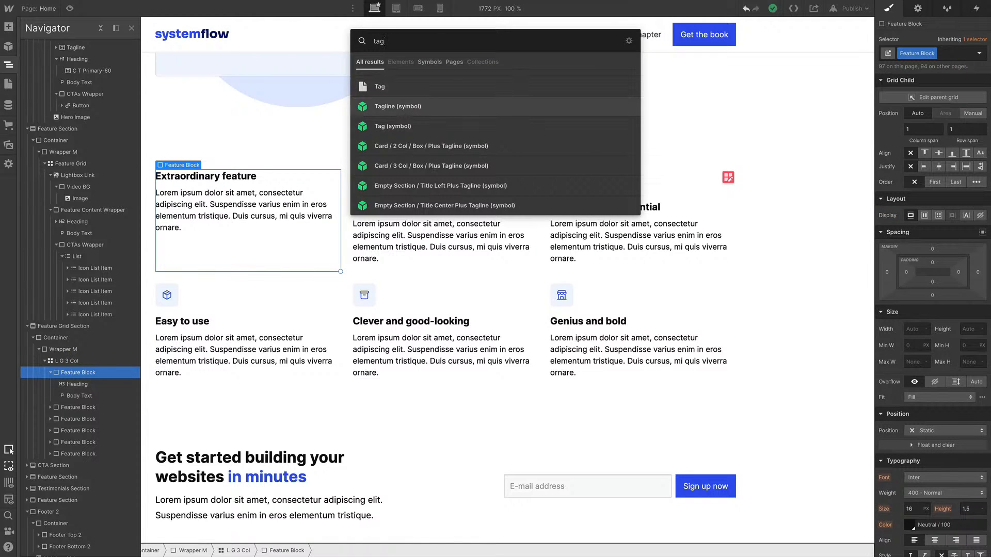
key("Return")
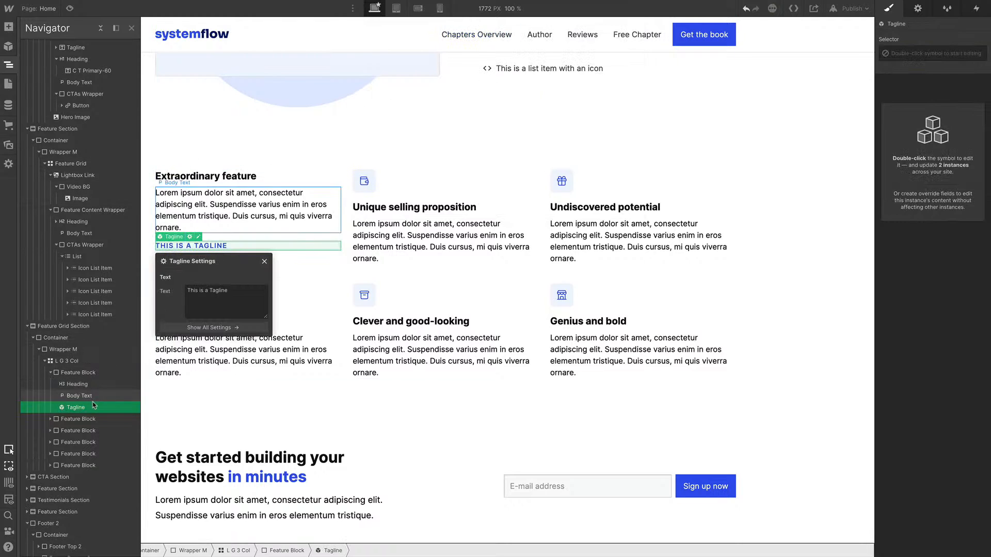
left_click_drag(85, 383, 109, 381)
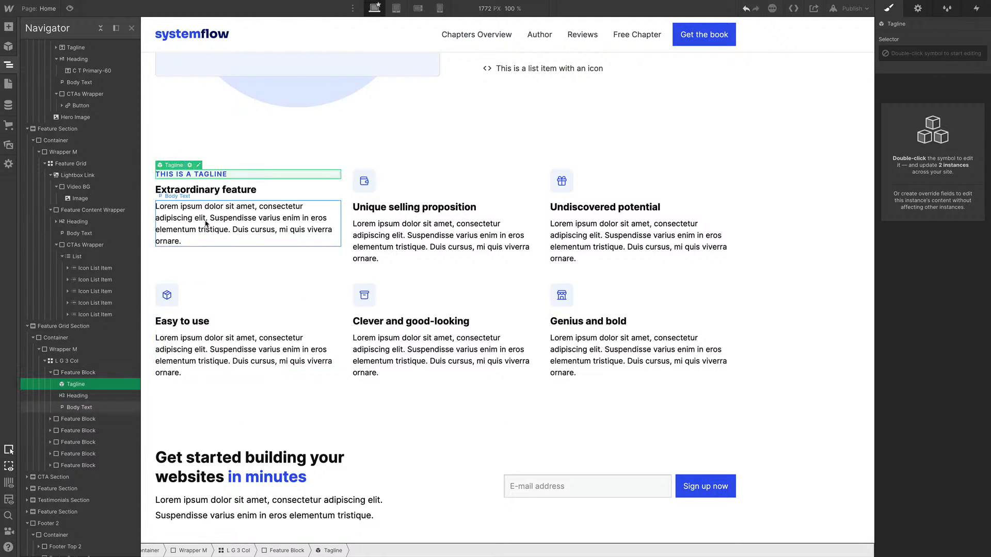
Examine the Tagline instance's override text settings and the neighbouring feature elements
left_click(918, 8)
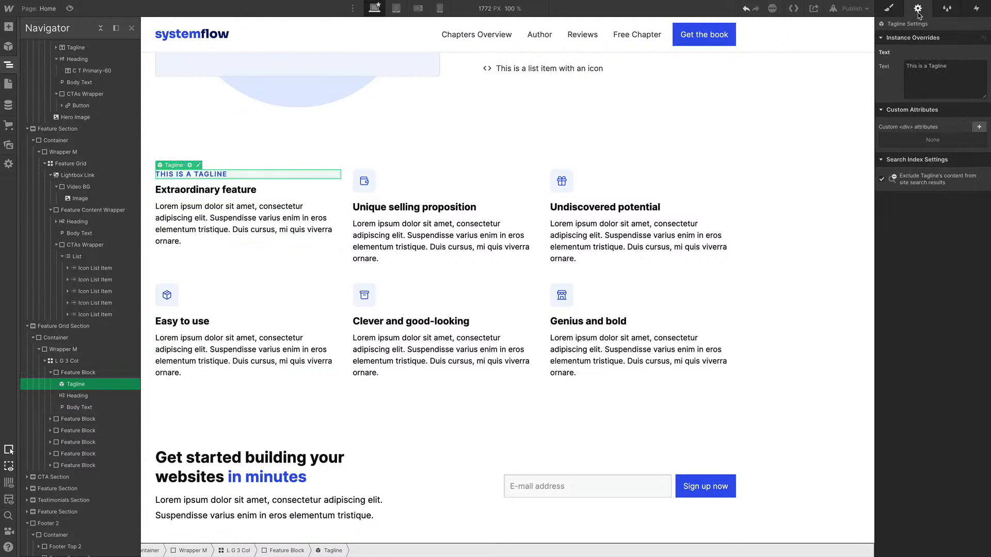
left_click(956, 73)
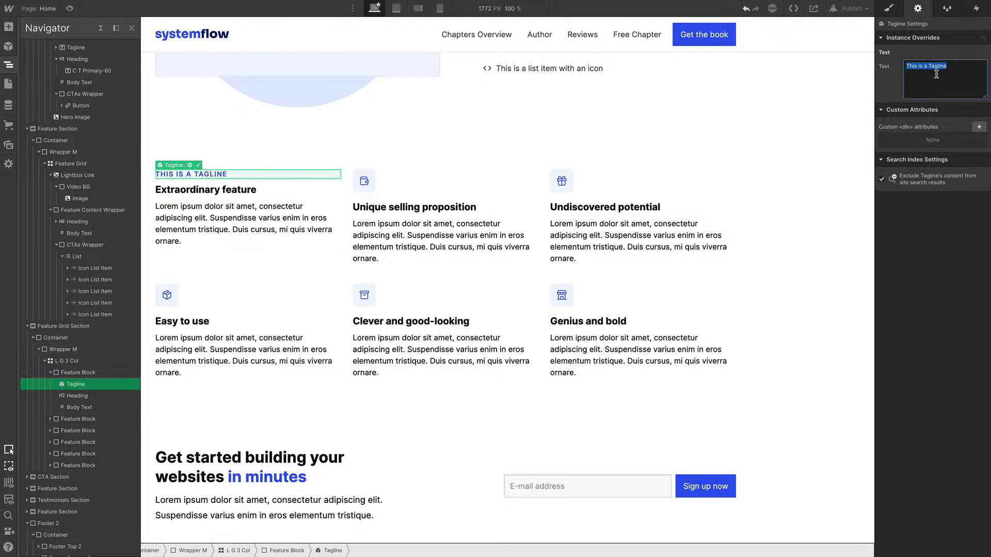
left_click(444, 235)
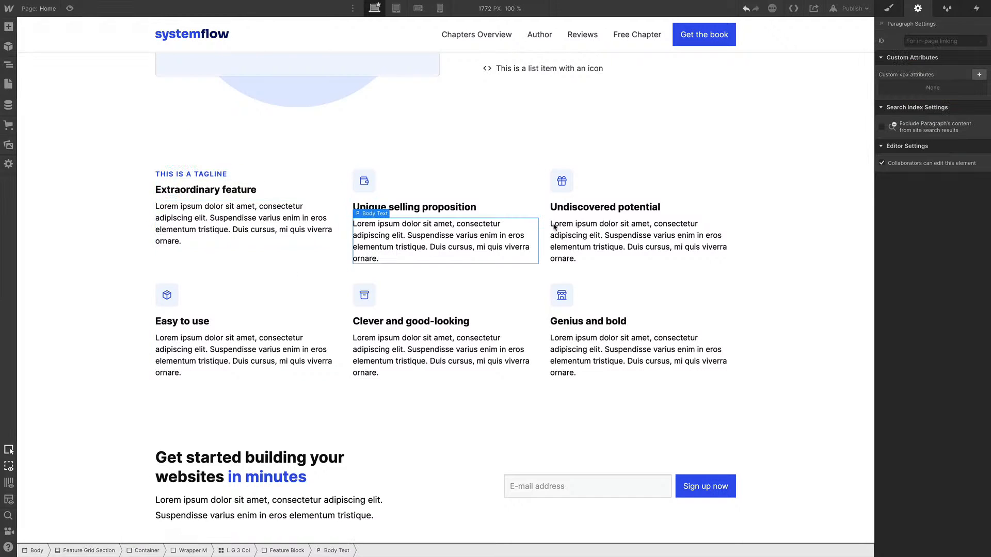
left_click(245, 203)
left_click(364, 294)
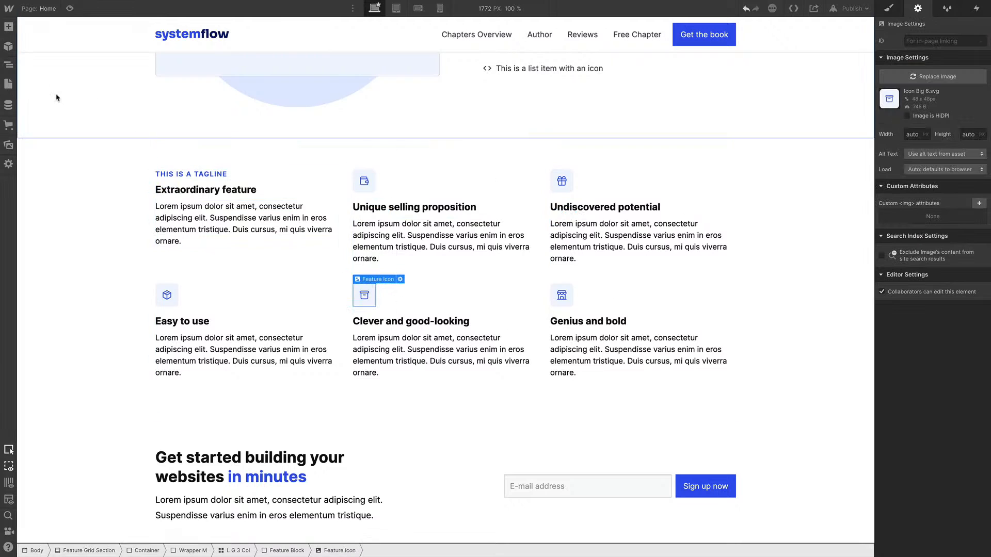
left_click(174, 176)
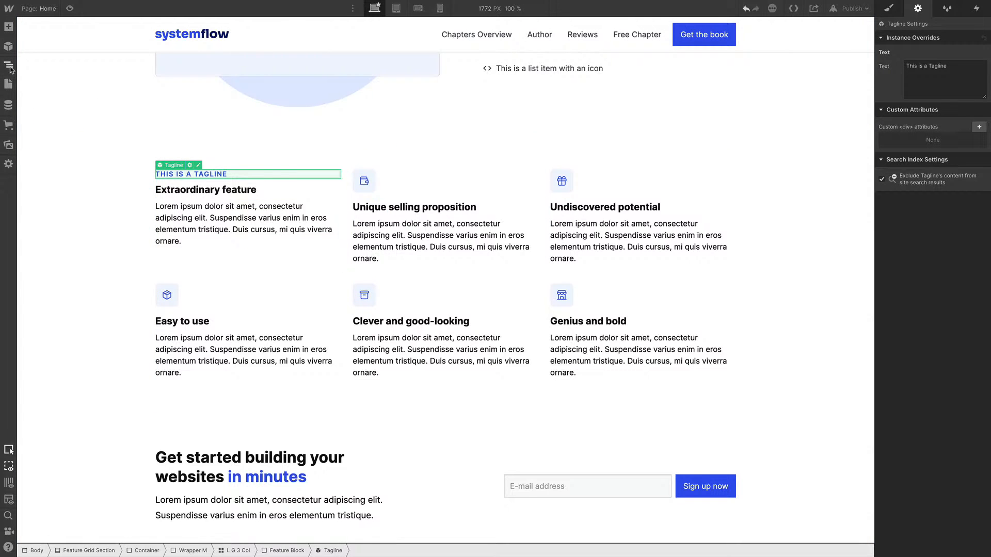
Delete the other feature blocks from the three-column grid, keeping only the first one
left_click(9, 65)
scroll(79, 331, "down", 2)
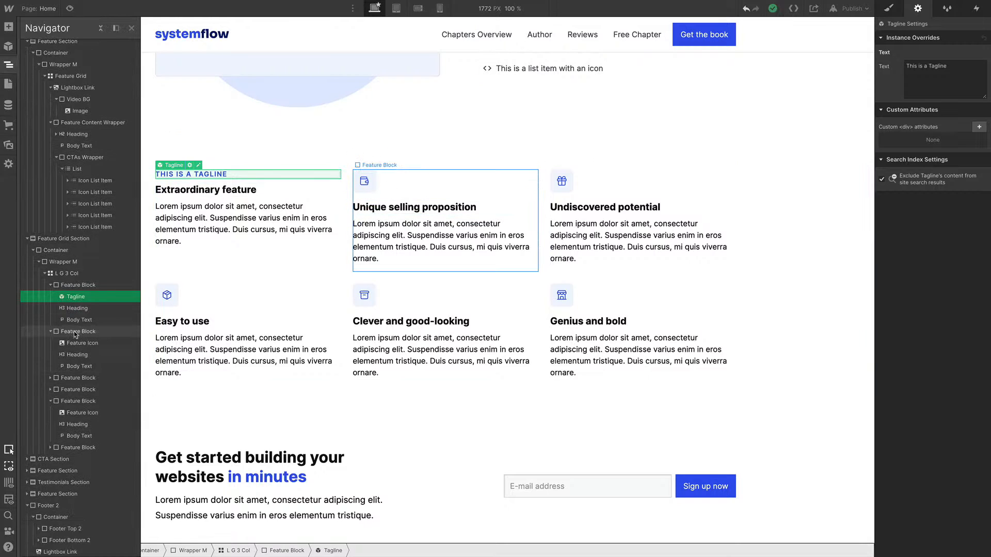
left_click_drag(77, 332, 84, 339)
key("Delete")
key("Delete")
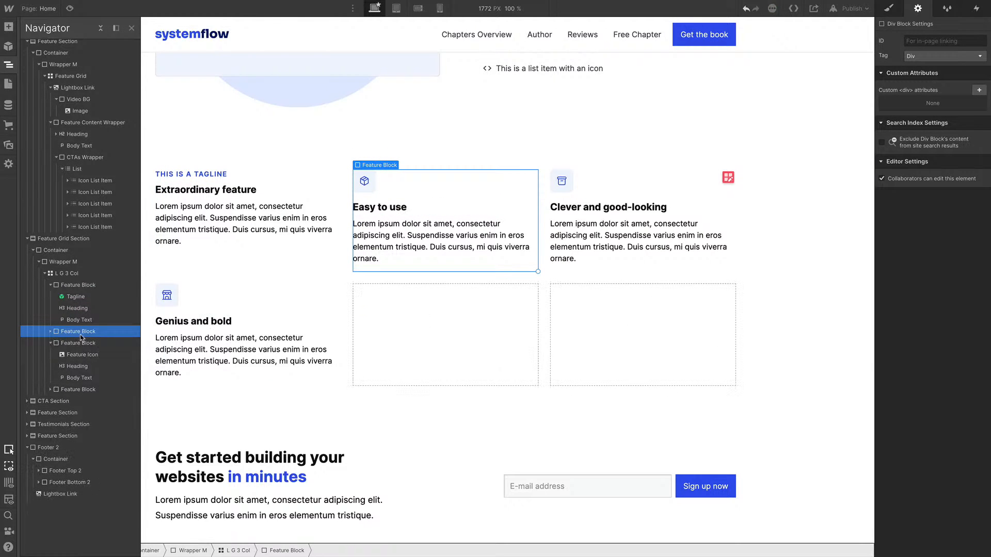
key("Delete")
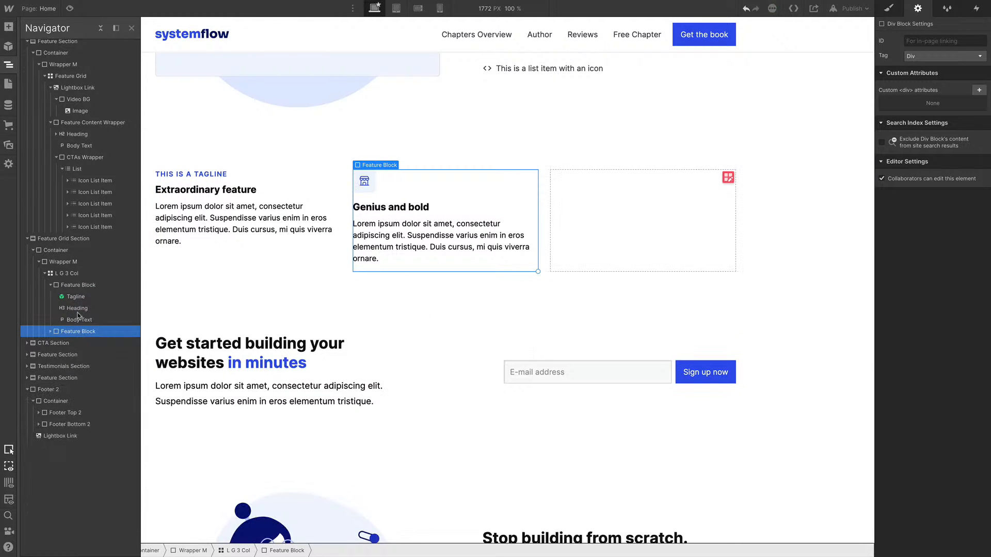
key("Delete")
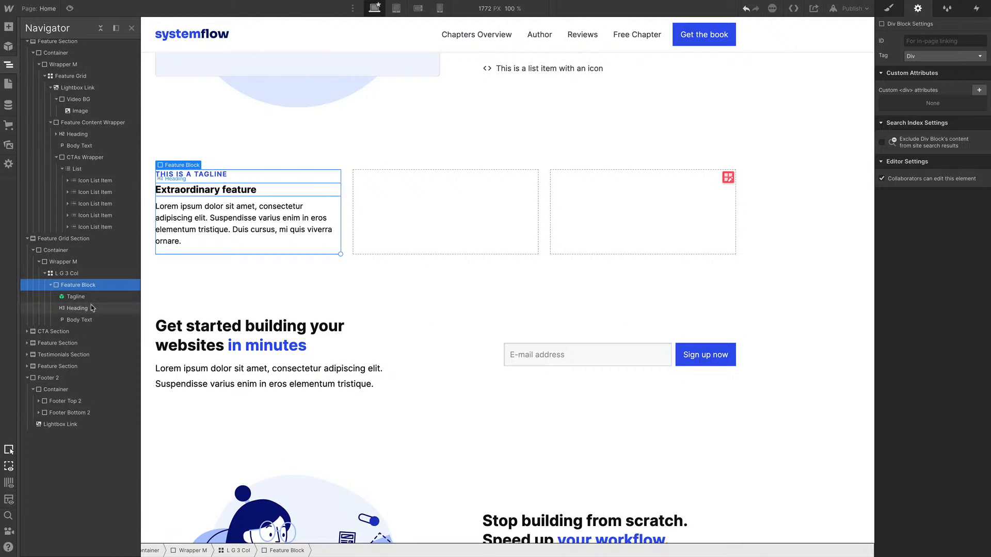
Duplicate the first feature block to fill the grid with six tagline feature blocks
key("ctrl+d")
key("ctrl+d")
key("ctrl+d")
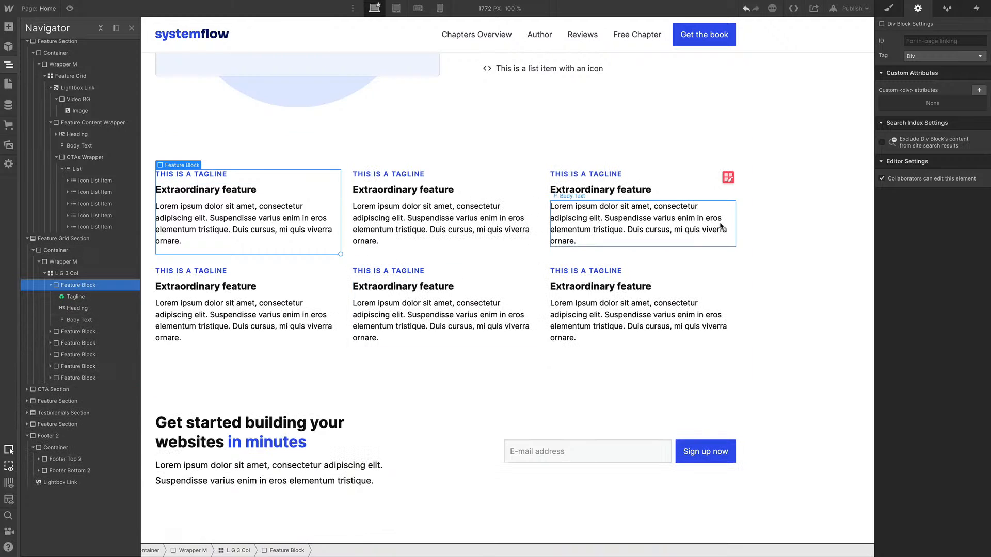
left_click(373, 175)
left_click(206, 175)
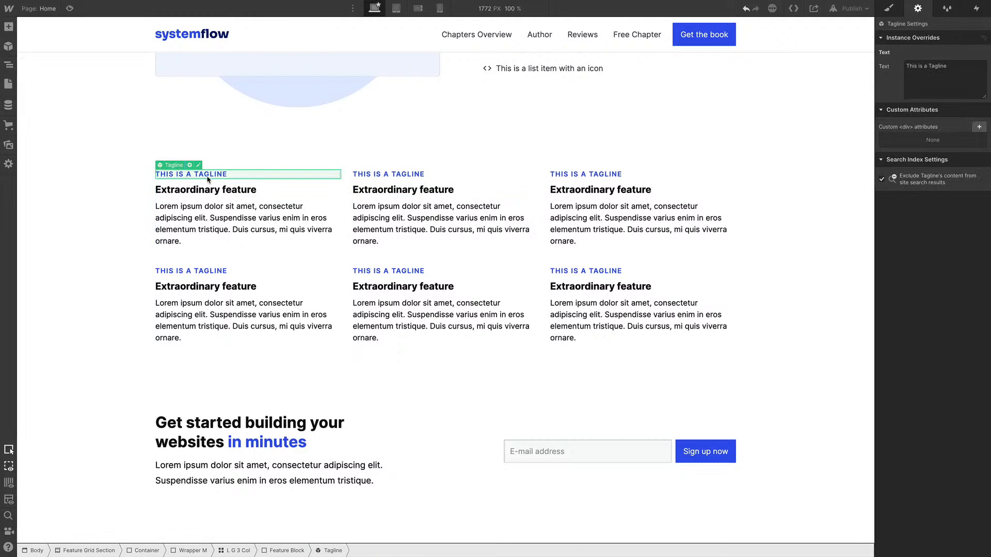
scroll(424, 368, "down", 2)
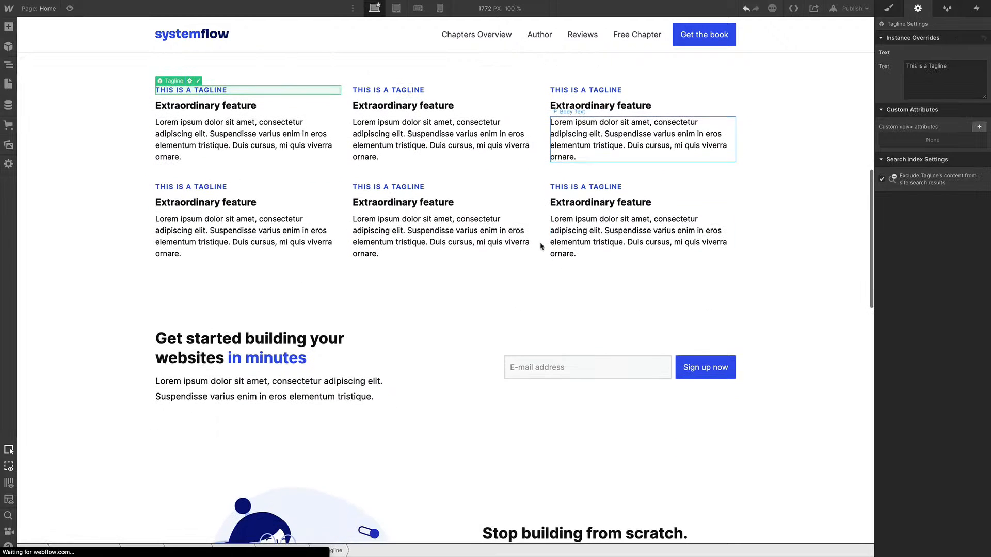
left_click(424, 368)
scroll(425, 368, "down", 3)
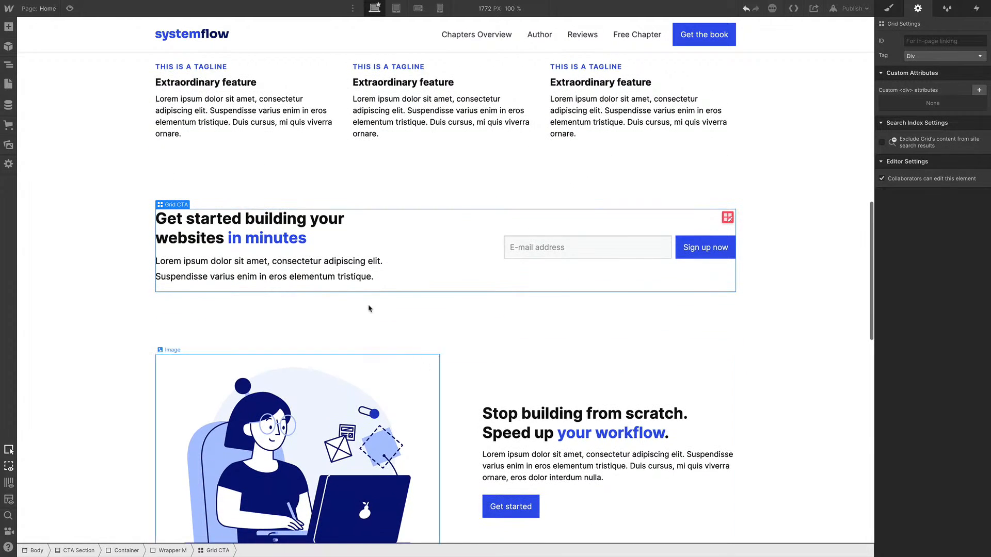
Select the CTA section and consult the style guide's spacing and color background class documentation
left_click(828, 245)
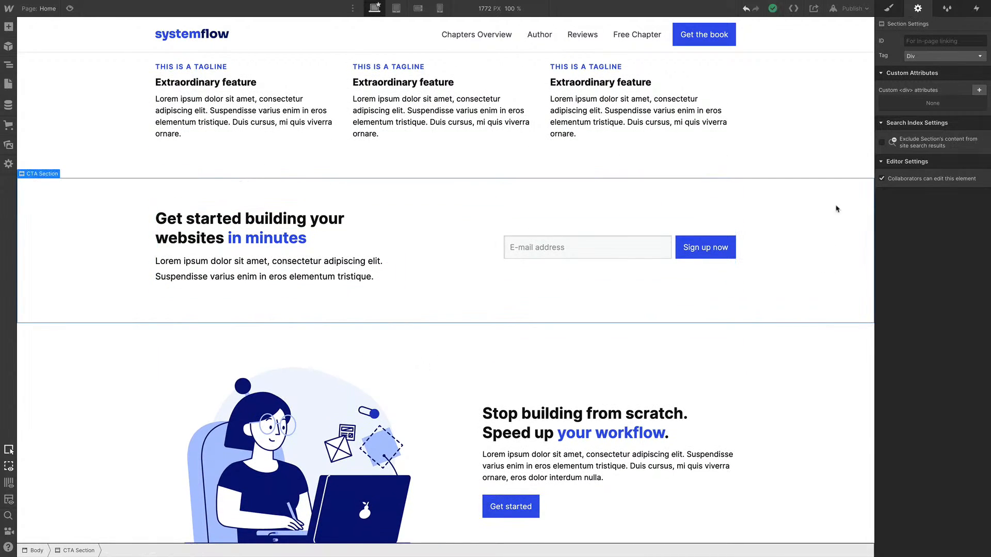
left_click(884, 15)
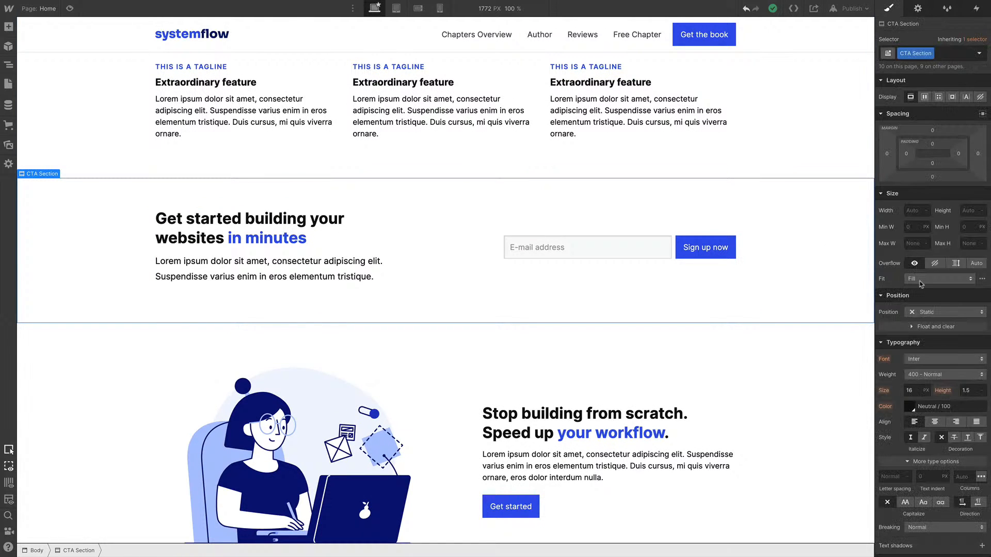
scroll(920, 281, "down", 6)
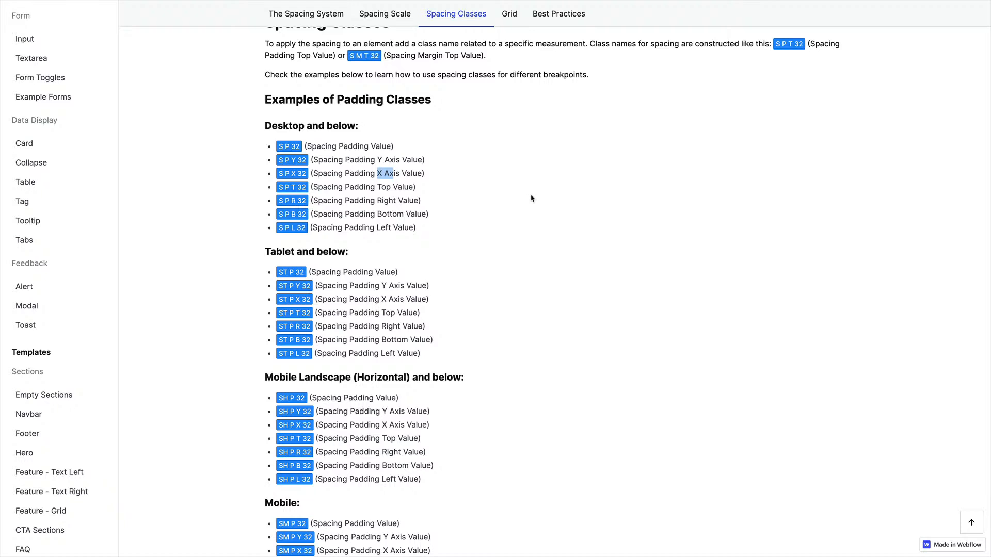
scroll(51, 124, "up", 8)
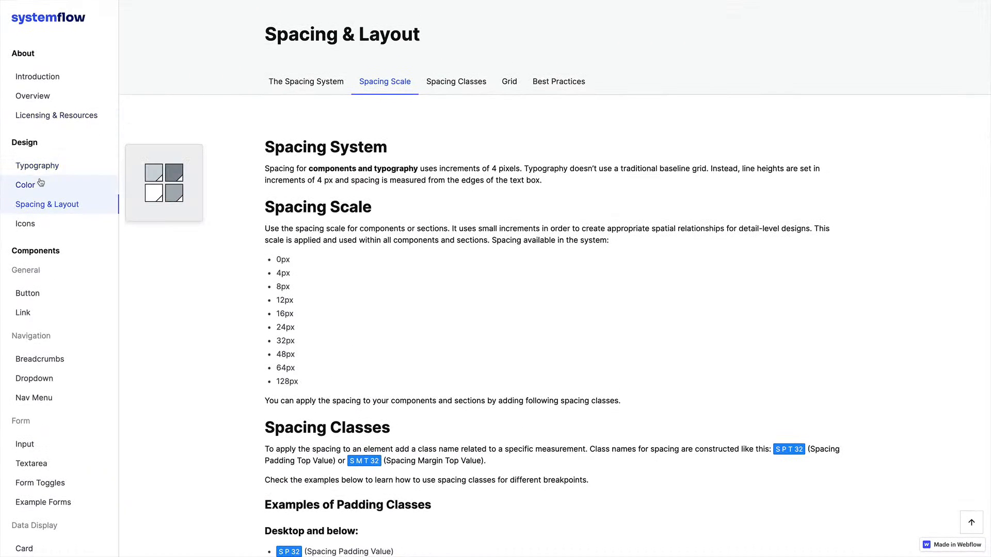
left_click(39, 185)
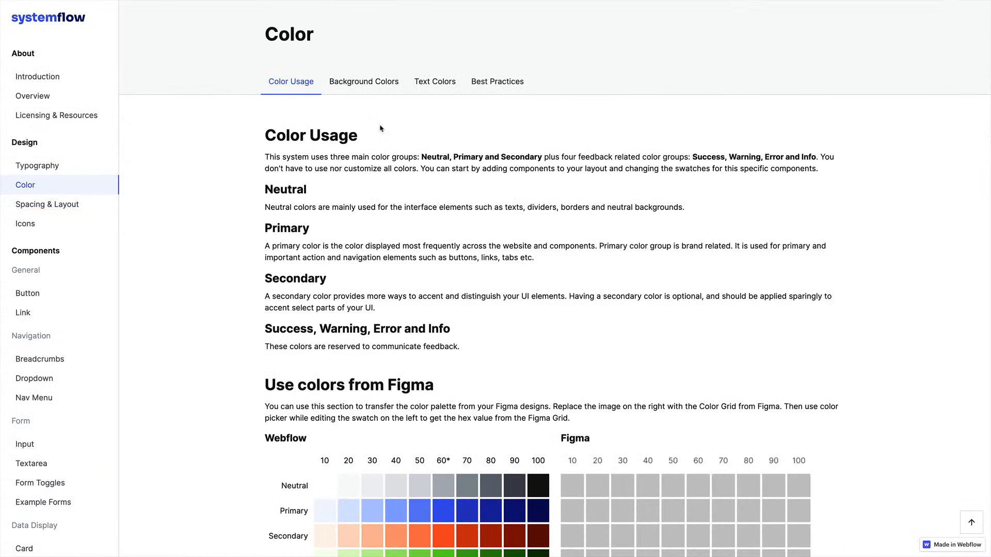
left_click(378, 82)
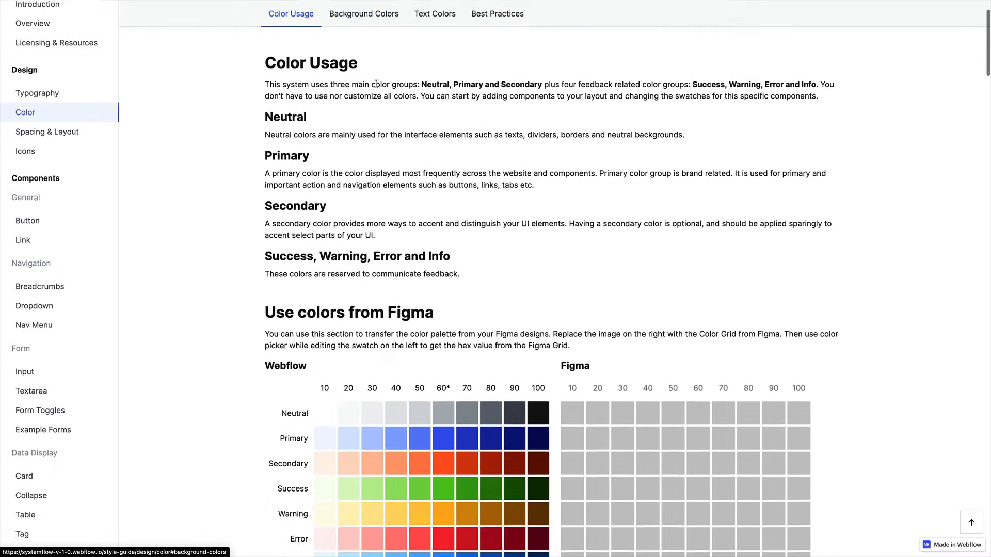
scroll(630, 213, "down", 3)
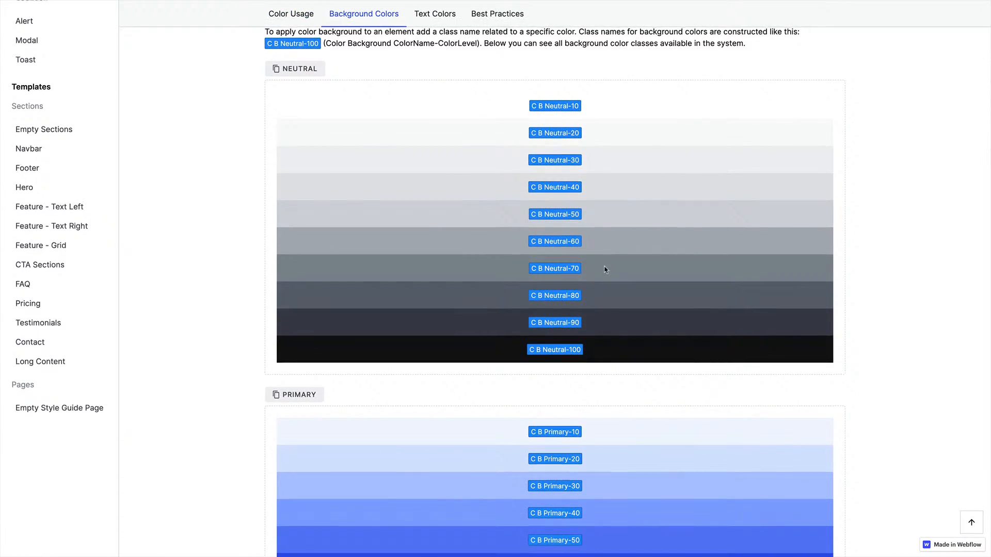
scroll(606, 269, "up", 5)
scroll(604, 265, "up", 7)
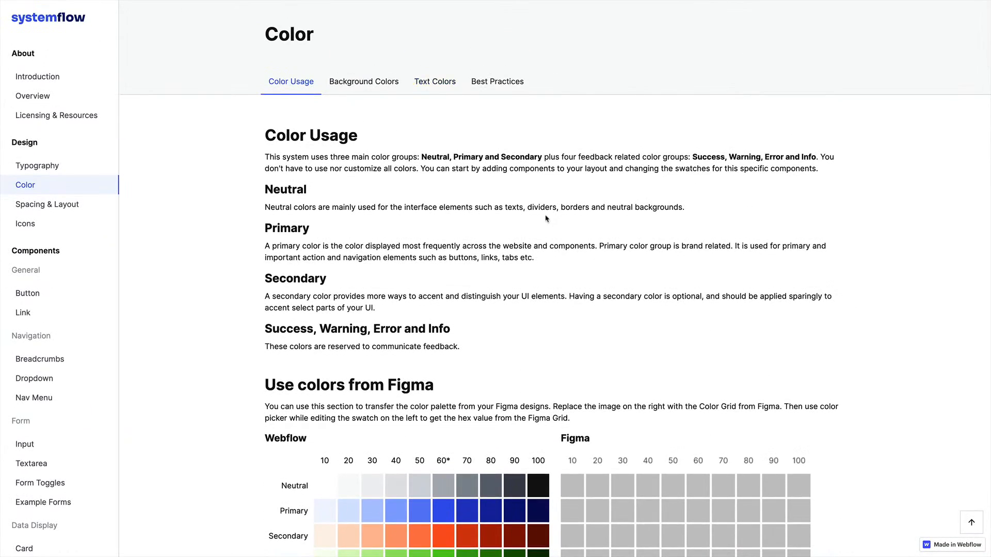
scroll(545, 216, "down", 12)
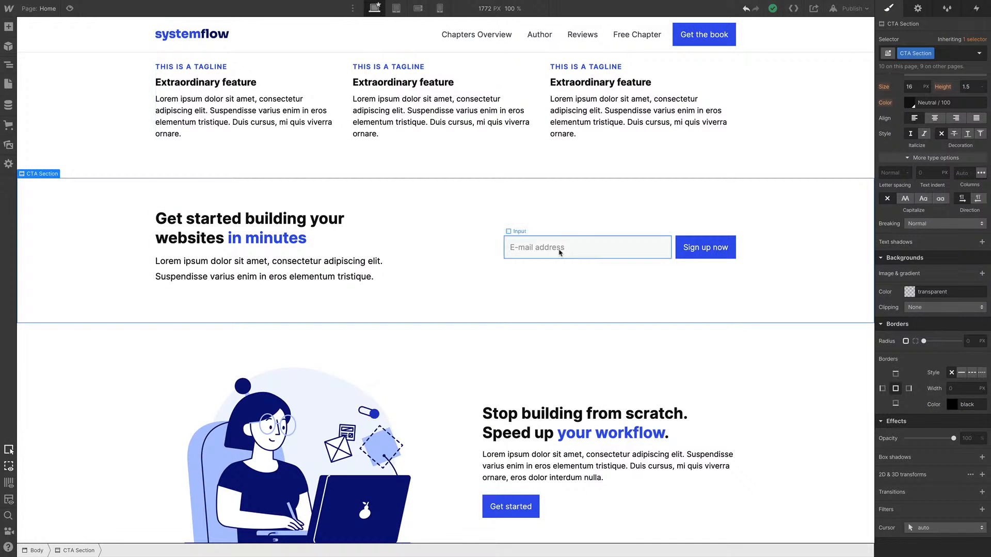
Add the C B Primary-100 combo class to the CTA section to give it a dark blue background
left_click(937, 54)
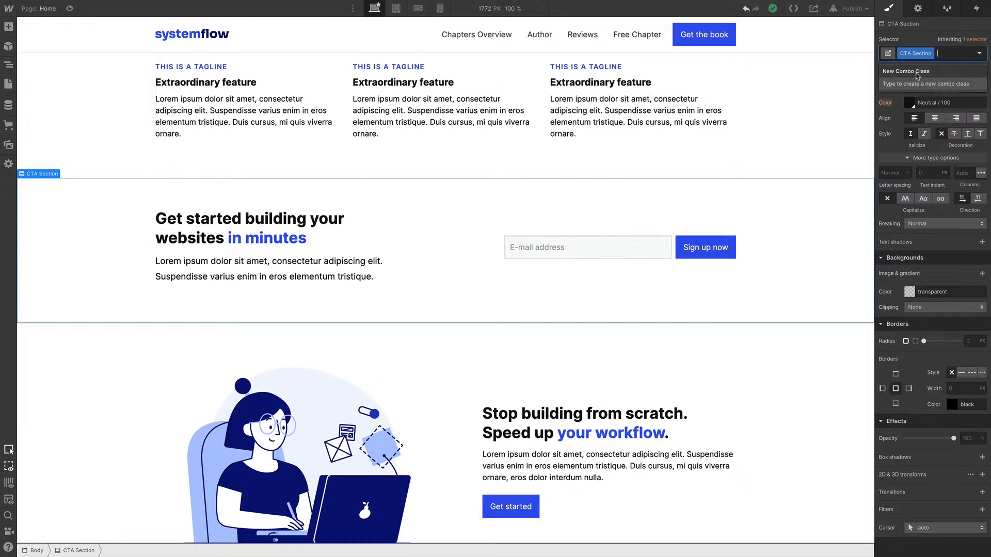
type("c")
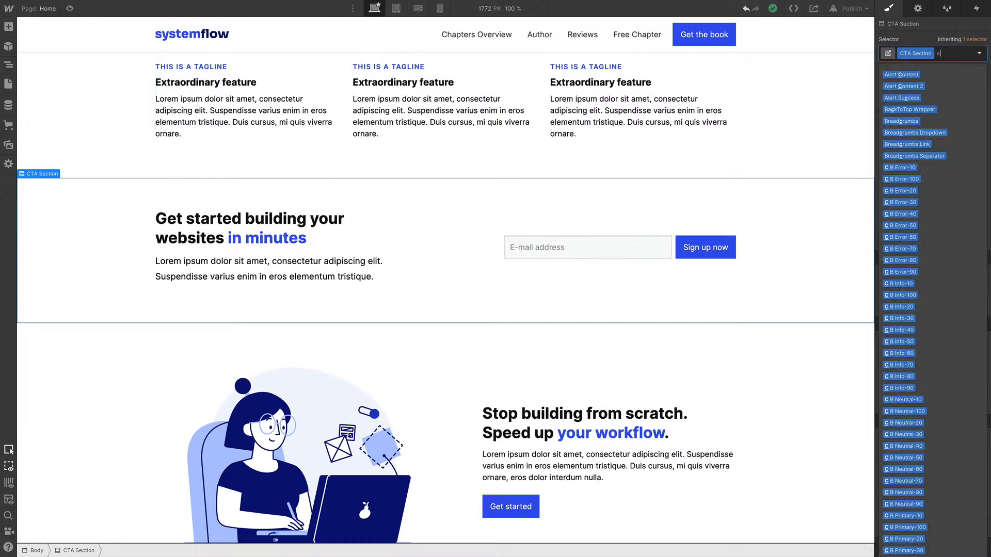
type(" b ")
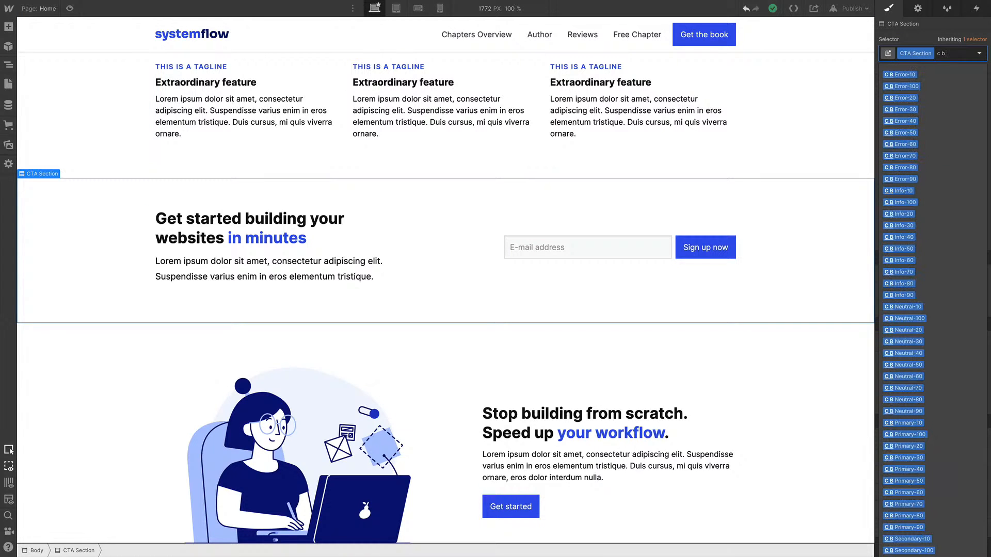
type("p")
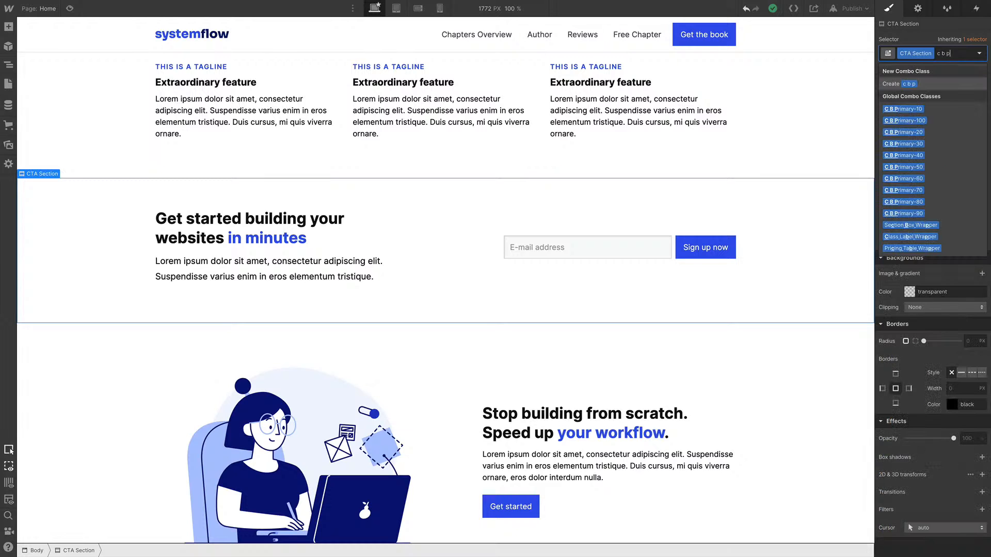
key("Down")
key("Down")
key("Return")
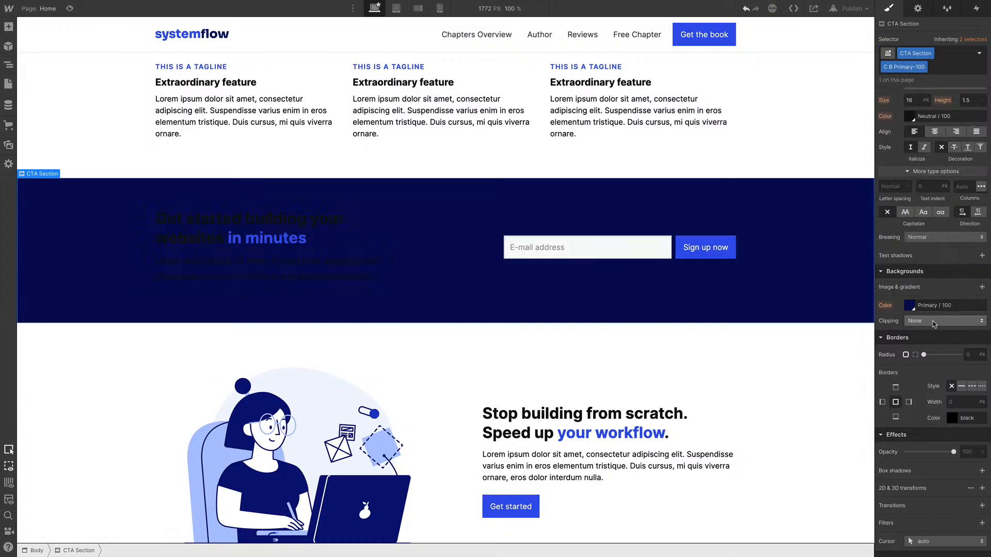
left_click(910, 305)
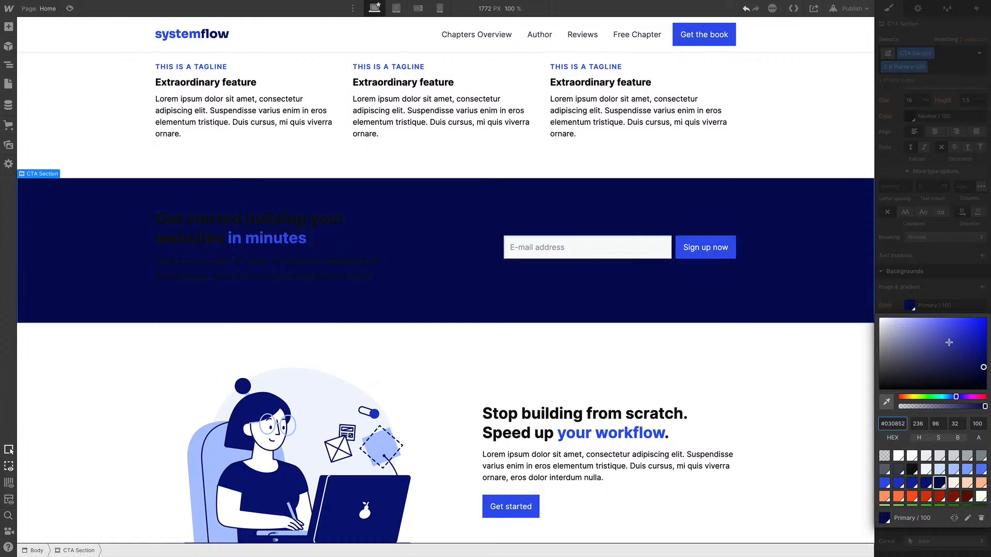
left_click(946, 293)
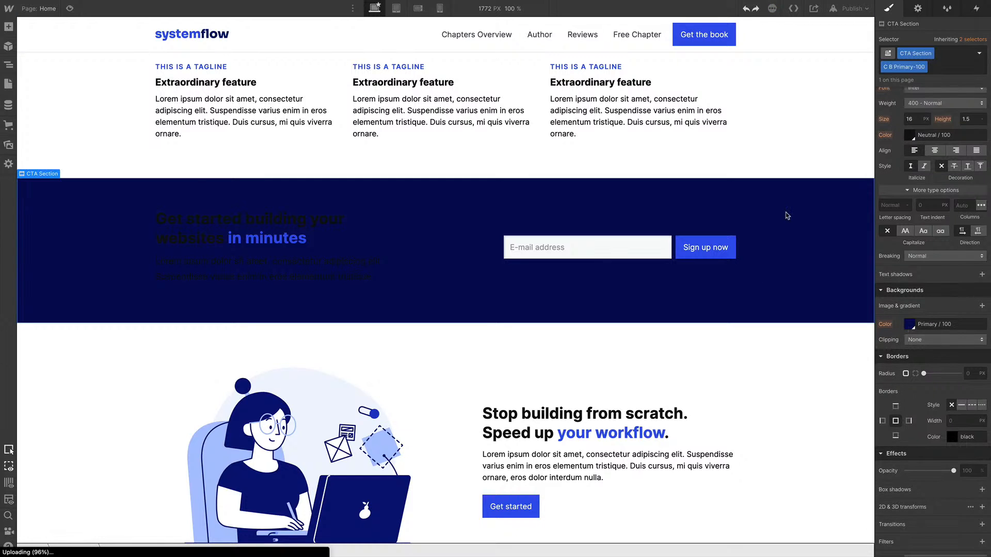
Add the C T Neutral-10 combo class to the CTA heading
left_click(331, 219)
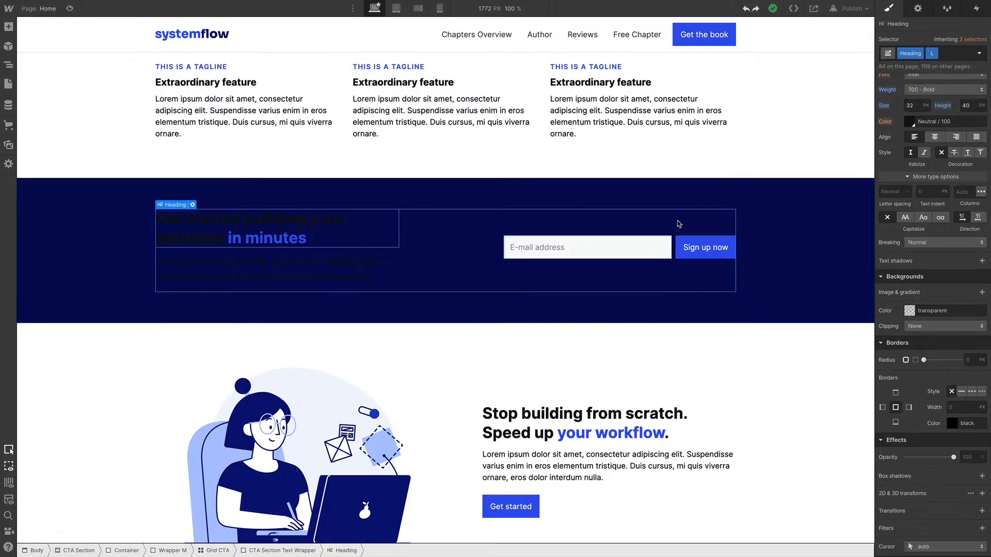
key("ctrl+Return")
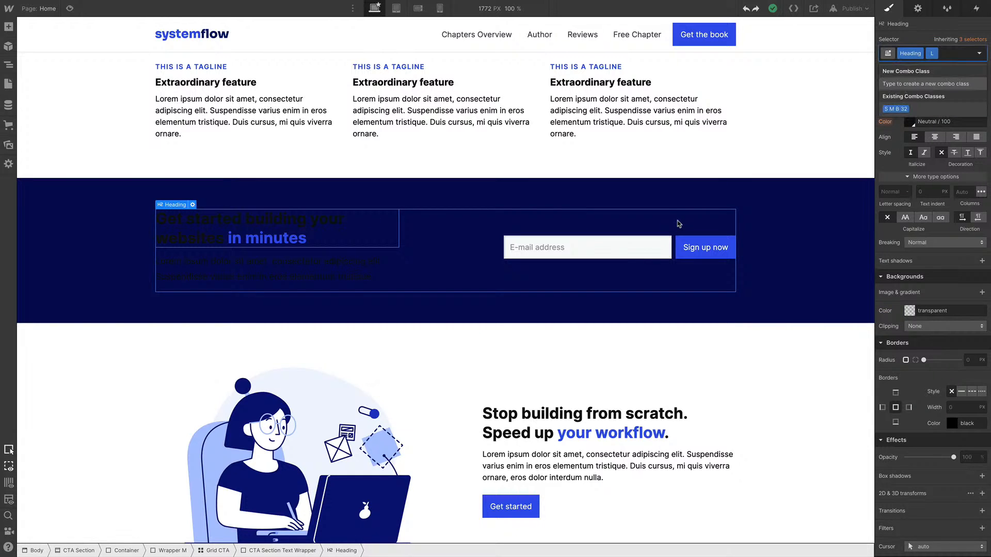
type("C T")
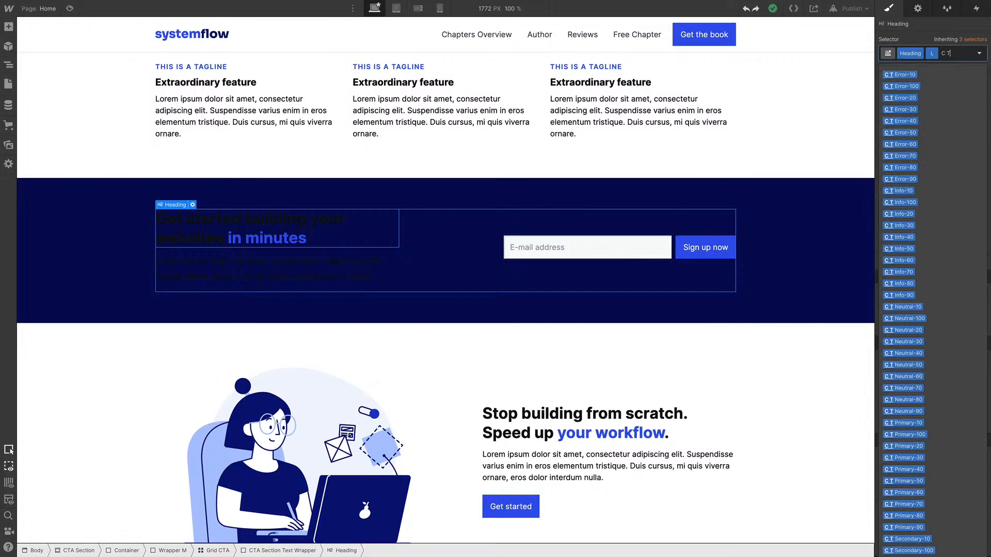
type(" ne")
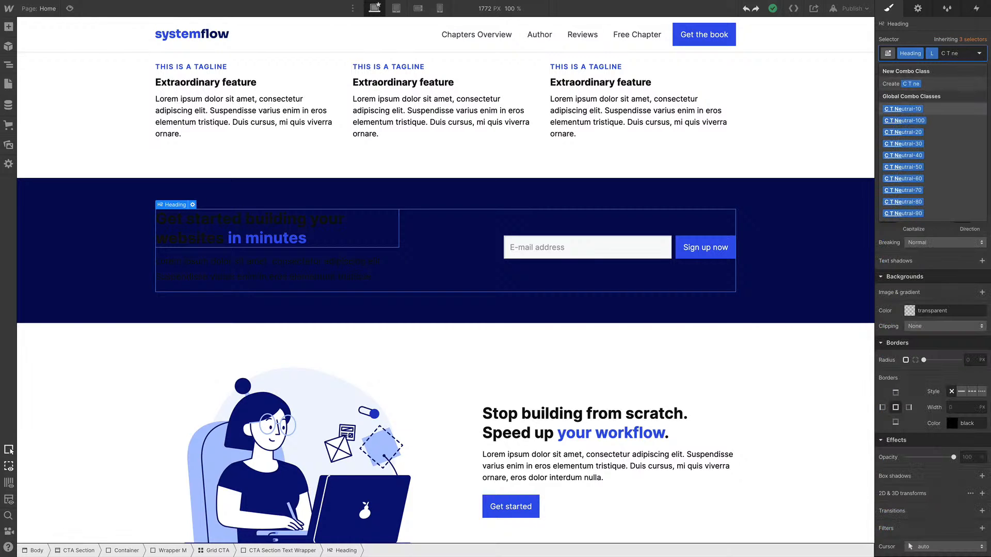
key("Return")
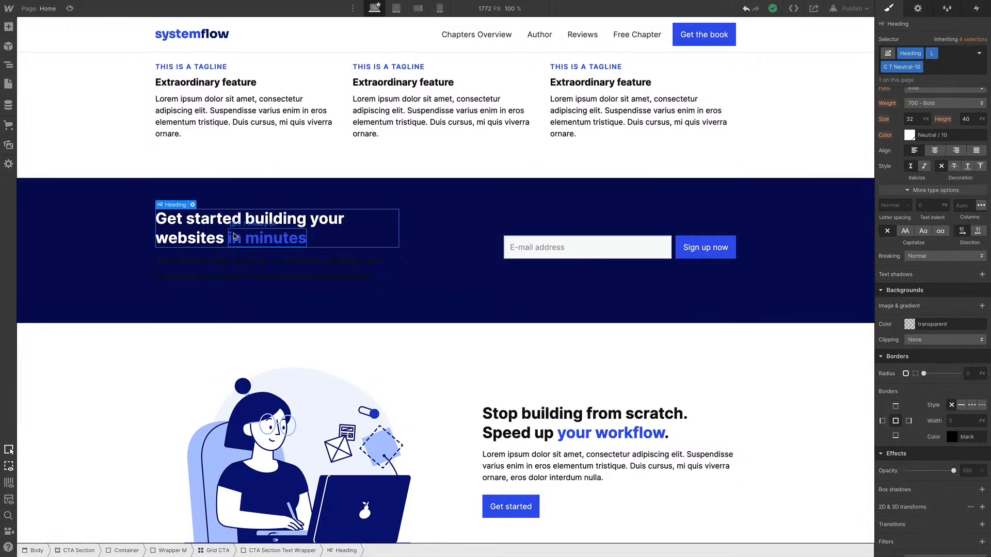
Add the C T Neutral-10 combo class to the CTA body text
left_click(204, 269)
key("ctrl+Return")
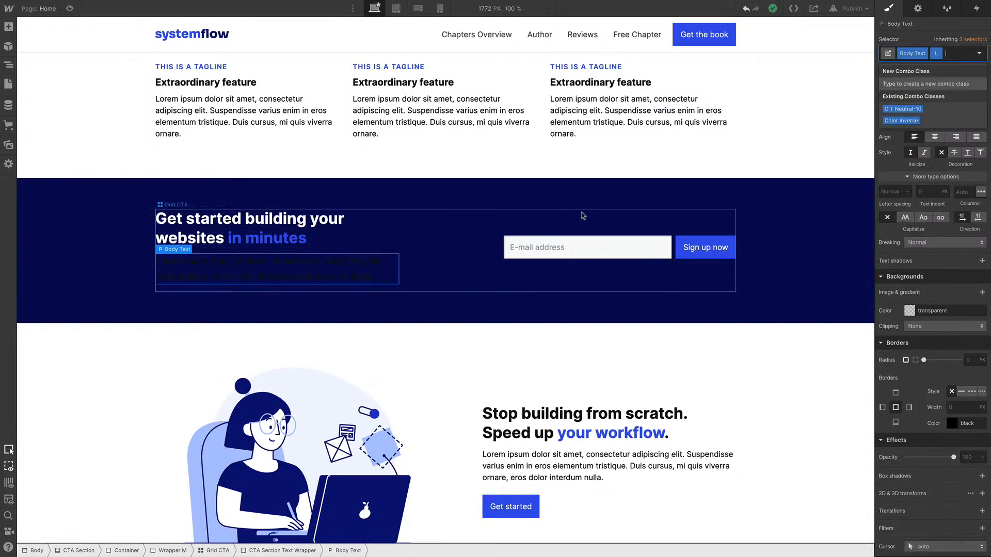
type("c t")
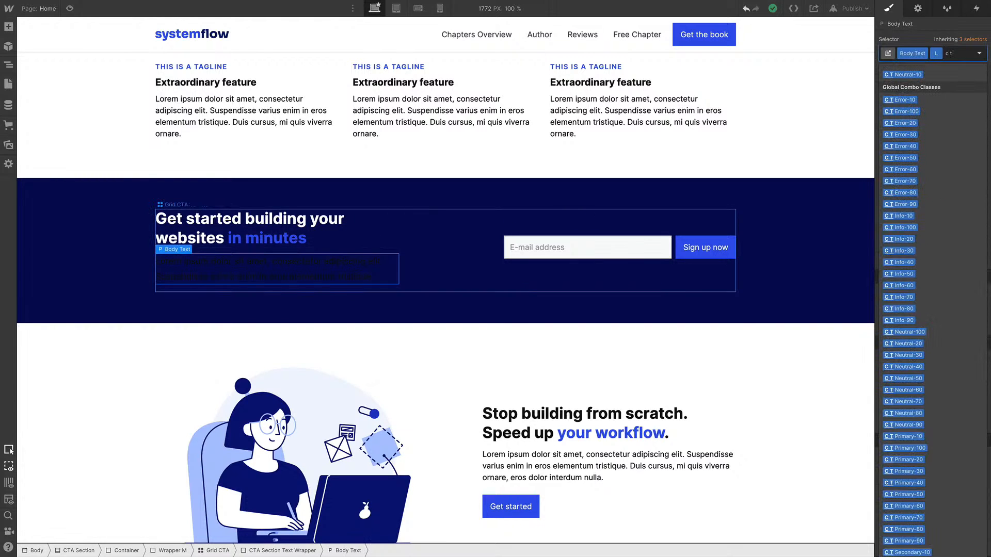
key("Return")
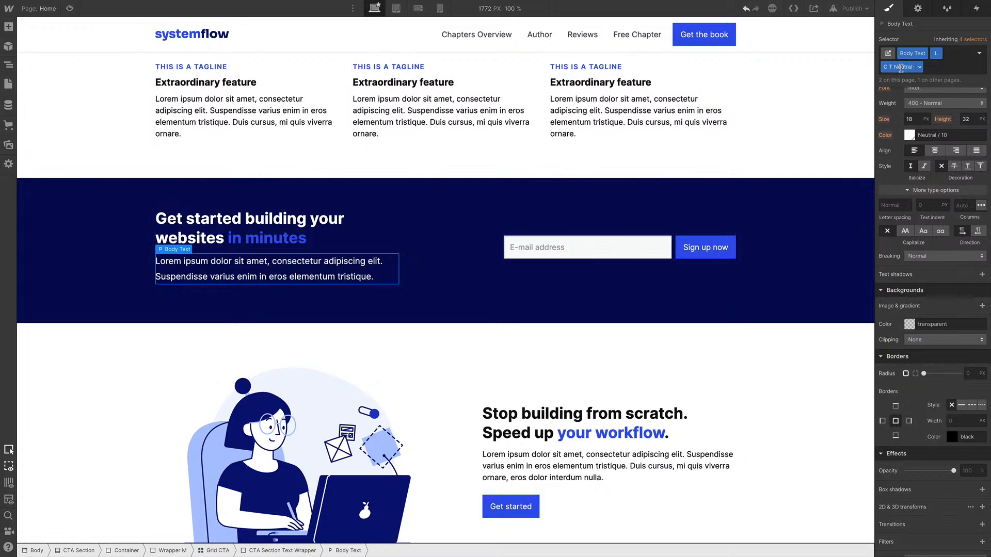
Replace the "in minutes" text span's class with C T Primary-40
left_click(257, 244)
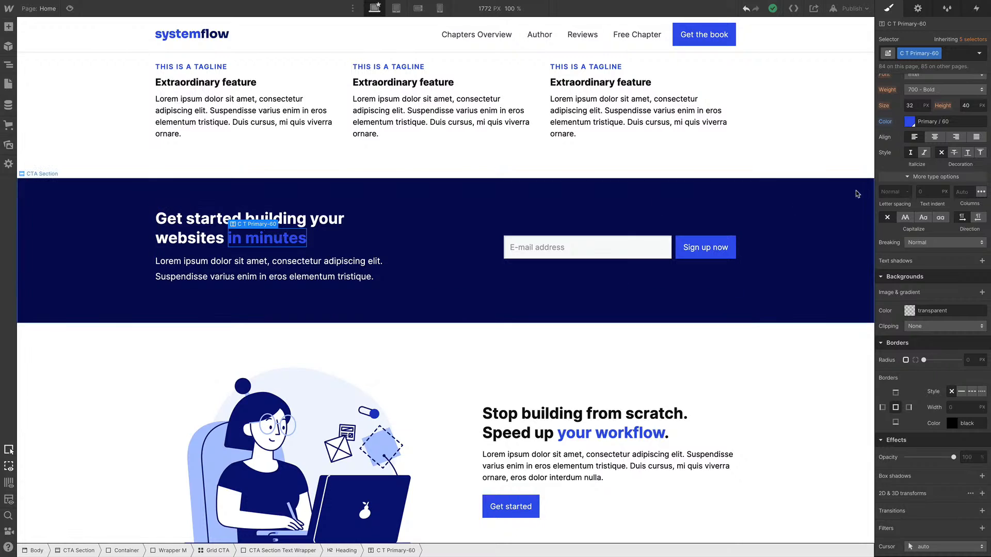
left_click(947, 54)
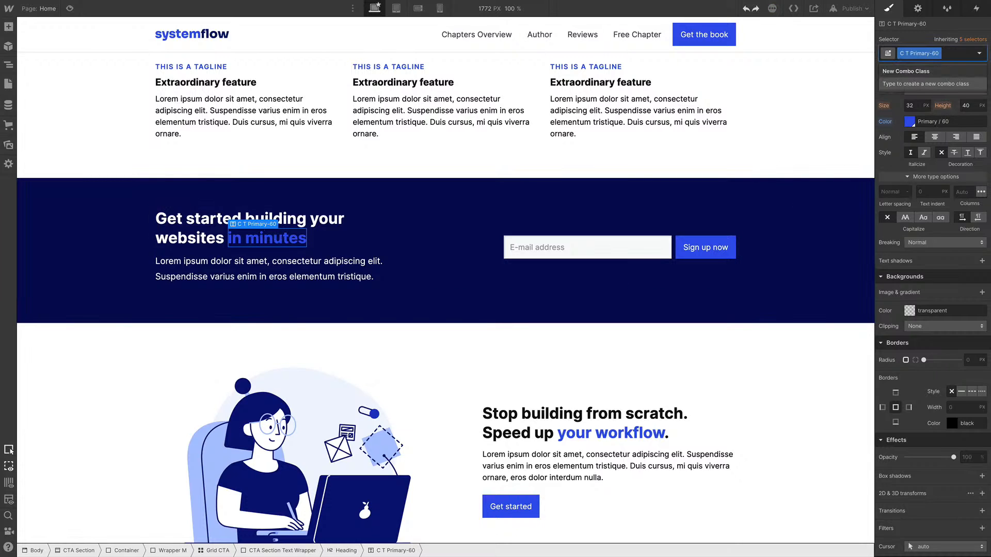
key("BackSpace")
type("c t pr")
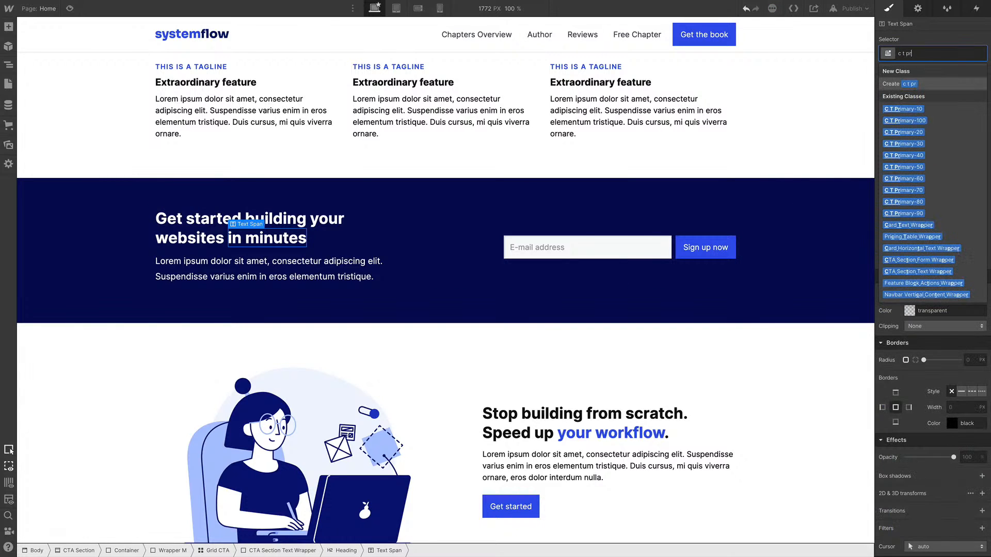
key("Down")
key("Down")
key("Down")
key("Down")
key("Down")
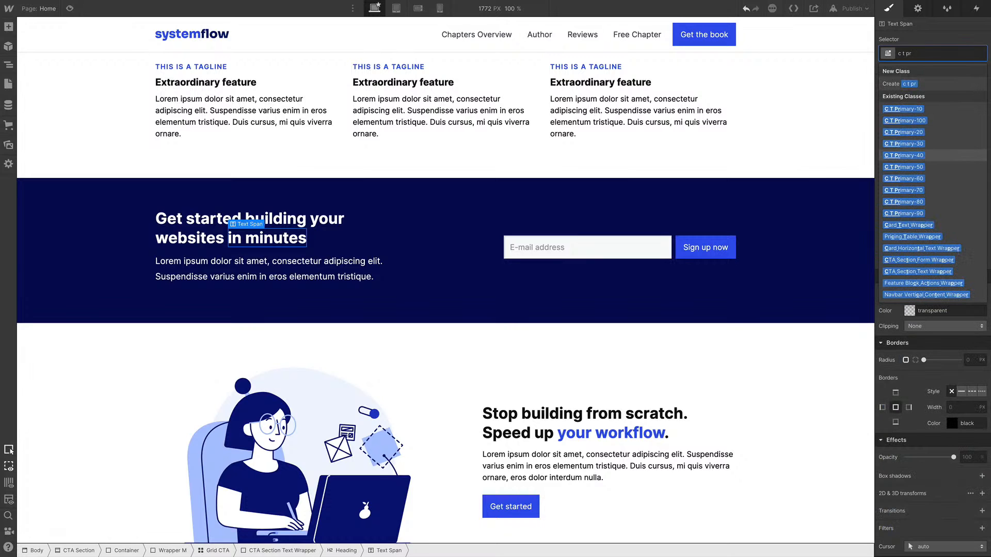
key("Return")
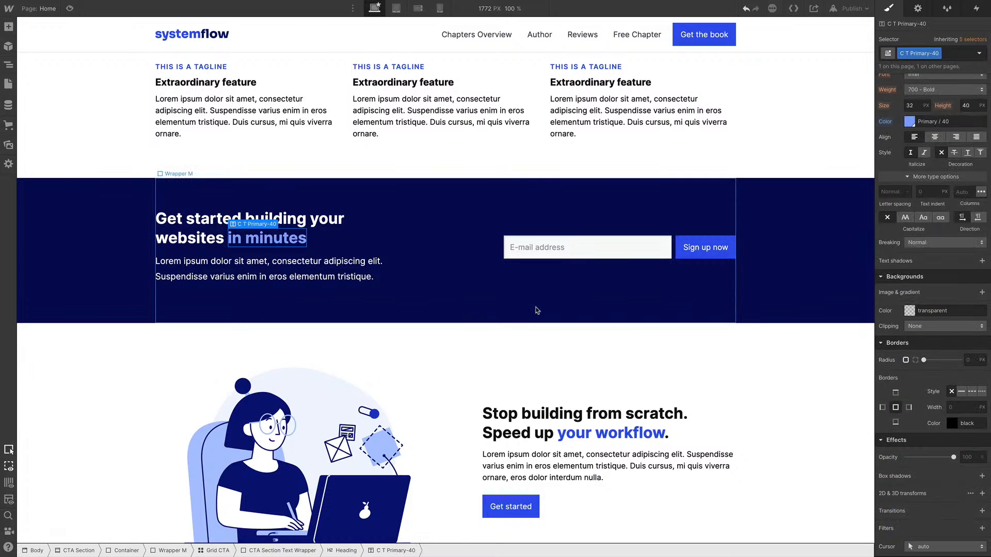
Replace the feature section illustration with the AuthorImg.jpg asset
left_click(526, 413)
scroll(525, 411, "down", 4)
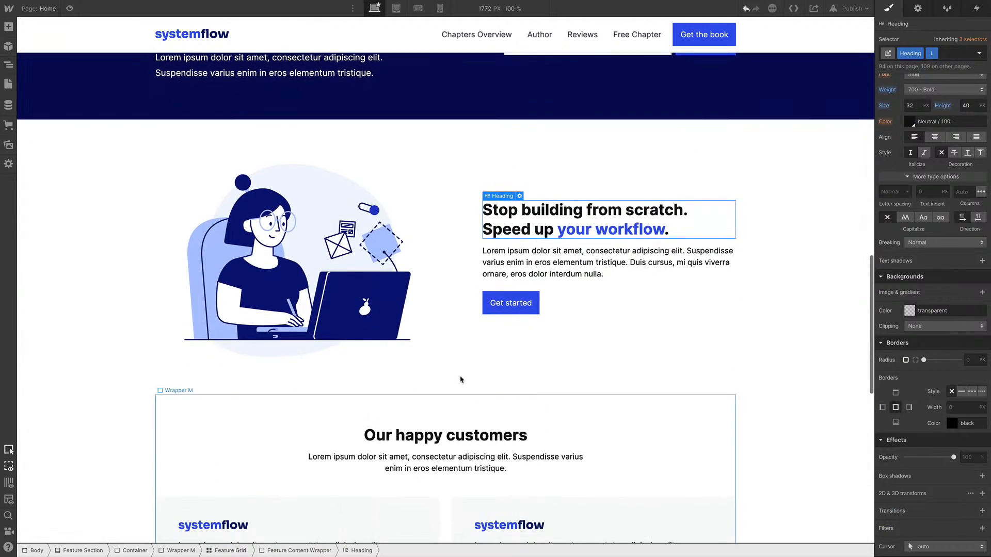
double_click(299, 254)
left_click(233, 395)
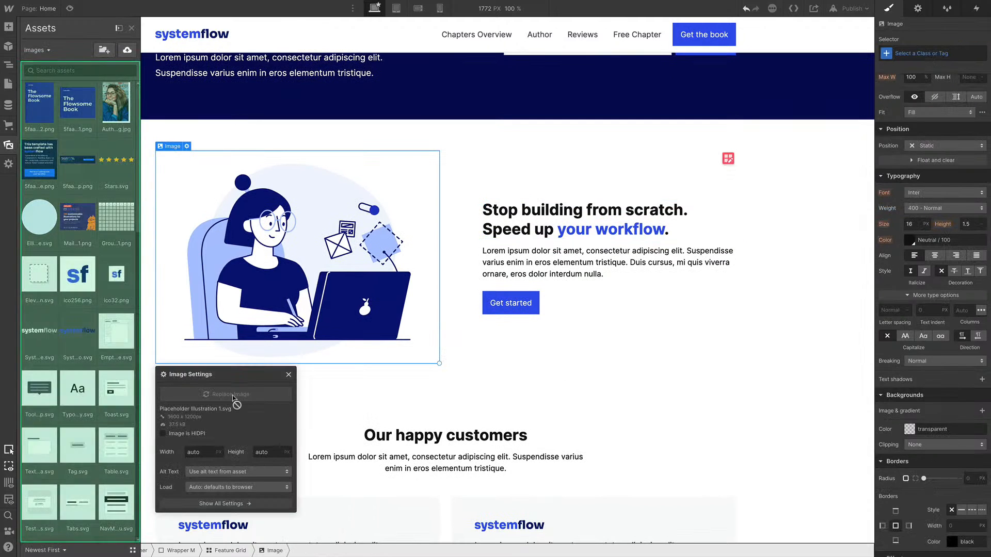
left_click(128, 113)
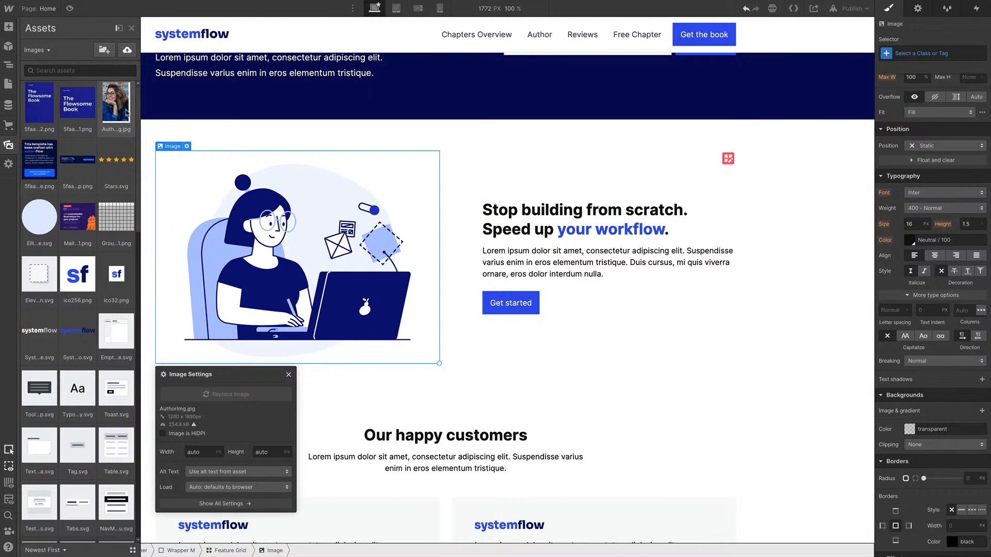
left_click(577, 377)
Delete the Get started button wrapper from the feature section
left_click(552, 355)
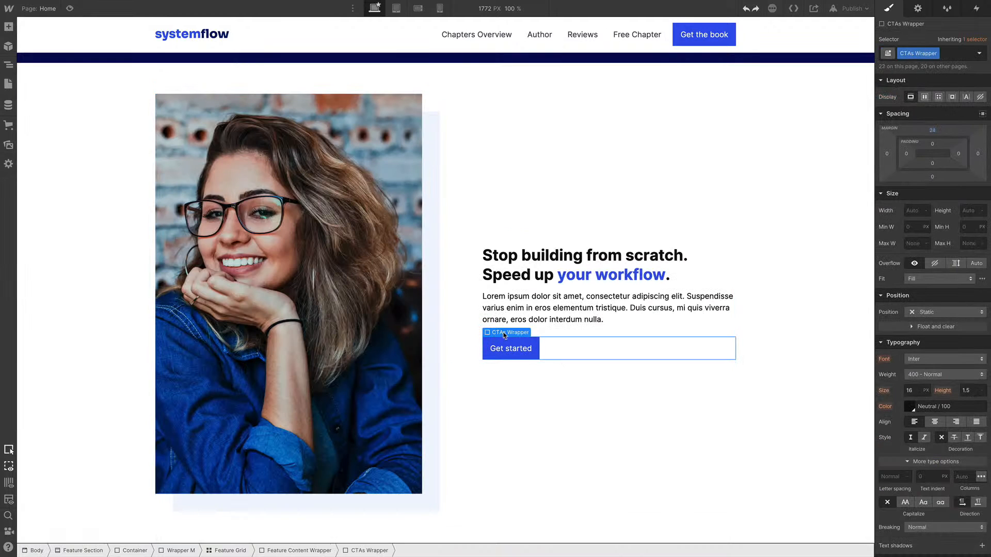
key("Delete")
Insert the Tagline symbol into the feature content wrapper and place it above the heading
left_click(509, 274)
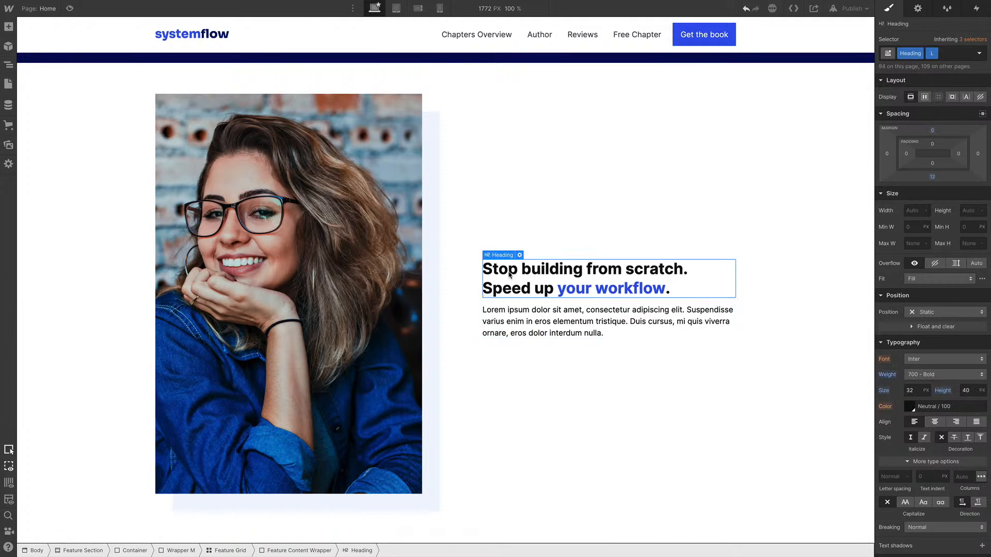
key("ctrl+k")
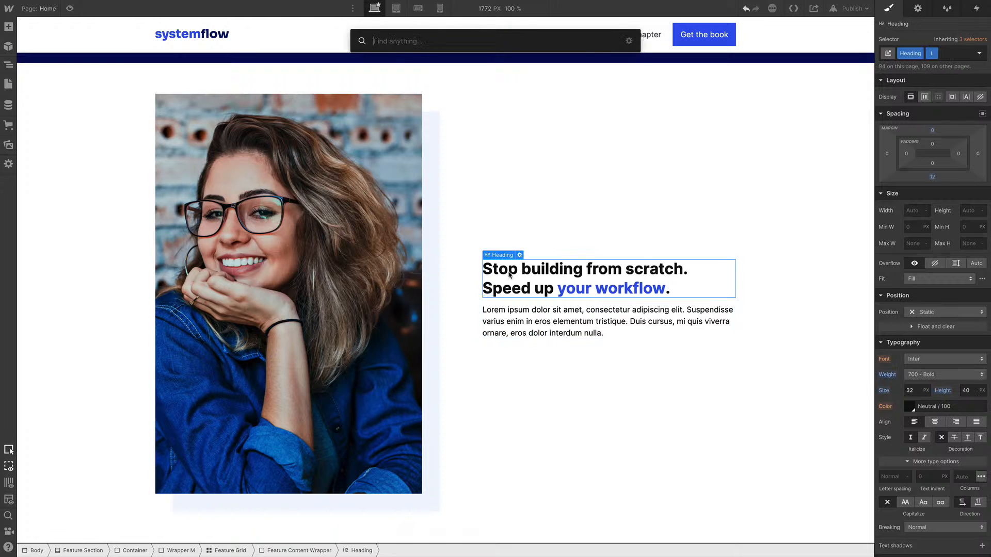
type("tagl")
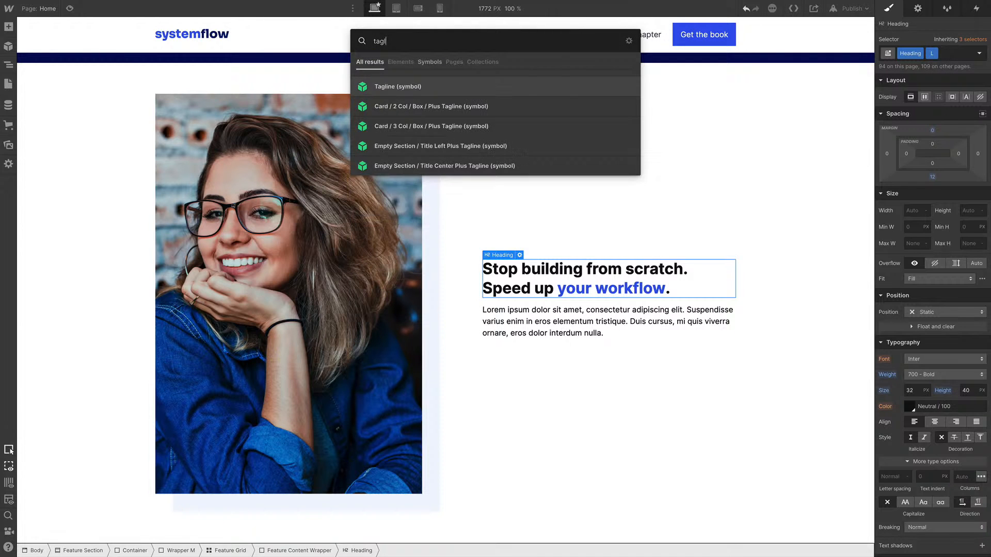
key("Return")
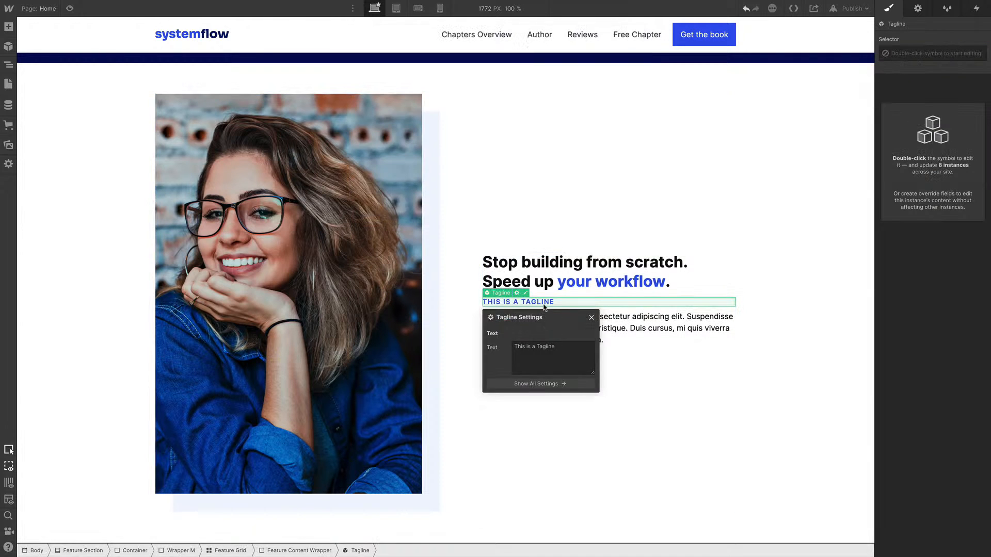
key("z")
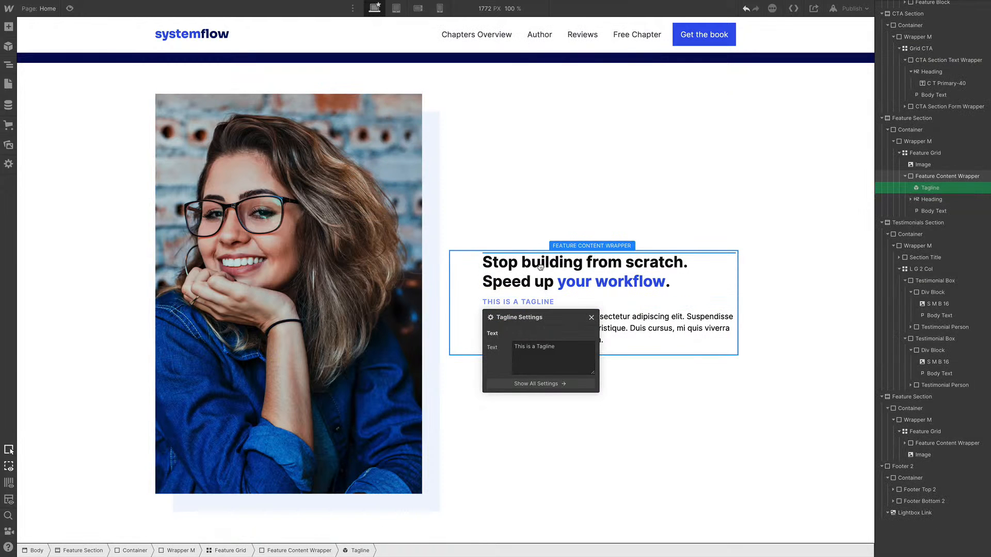
left_click_drag(541, 267, 540, 267)
Replace the feature section's body text with the pasted multi-paragraph text
left_click(568, 322)
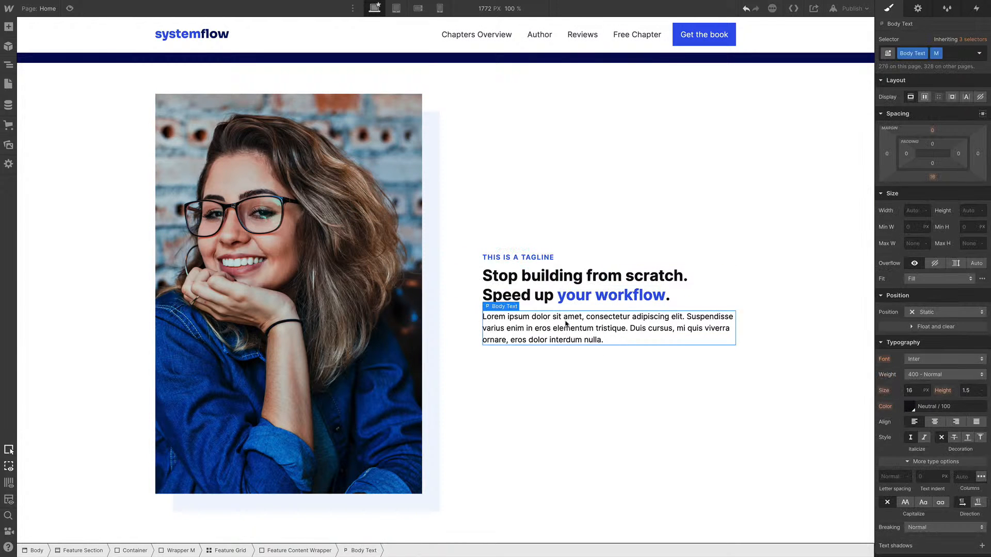
double_click(567, 322)
key("ctrl+a")
type("Lorem ipsum dolor sit amet, consectetur adipiscing elit, sed do eiusmod tempor incididunt ut labore et dolore magna aliqua. Ut enim ad minim veniam, quis nostrud exercitation.  Sed ut perspiciatis unde omnis iste natus error sit voluptatem accusantium doloremque laudantium, totam rem aperiam, eaque ipsa quae ab illo inventore veritatis et quasi architecto beatae vitae dicta sunt explicabo.  Nemo enim ipsam voluptatem quia voluptas sit aspernatur aut odit aut fugit, sed quia consequuntur magni dolores eos qui ratione voluptatem sequi nesciunt. Neque porro quisquam est, qui dolorem ipsum quia dolor sit.  Et harum quidem rerum facilis est et expedita distinctio. Nam libero tempore, cum soluta nobis est eligendi optio cumque.  Photo by Vinicius Wiesehofer on Unsplash")
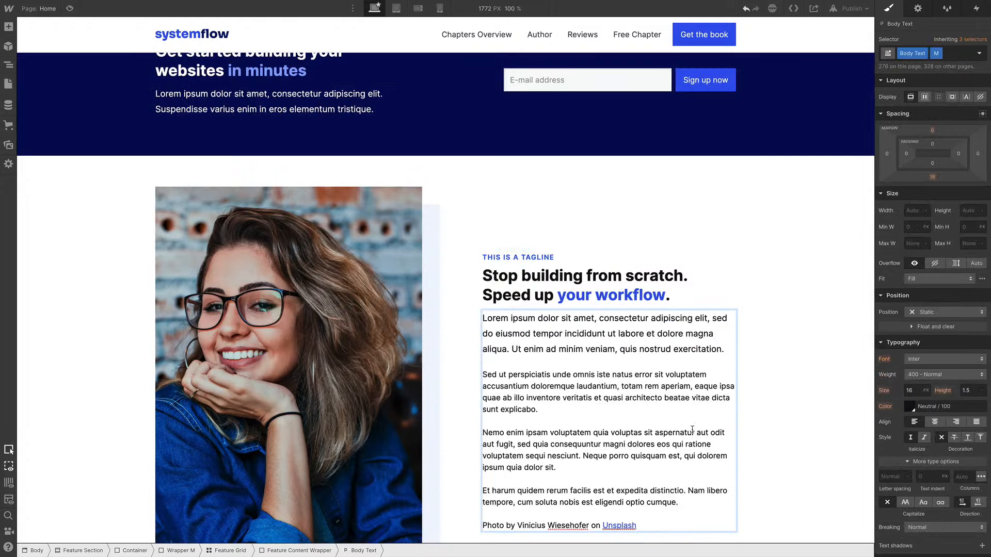
left_click(745, 435)
Replace the first testimonial's systemflow logo image with Stars.svg
scroll(566, 360, "down", 5)
scroll(566, 360, "down", 3)
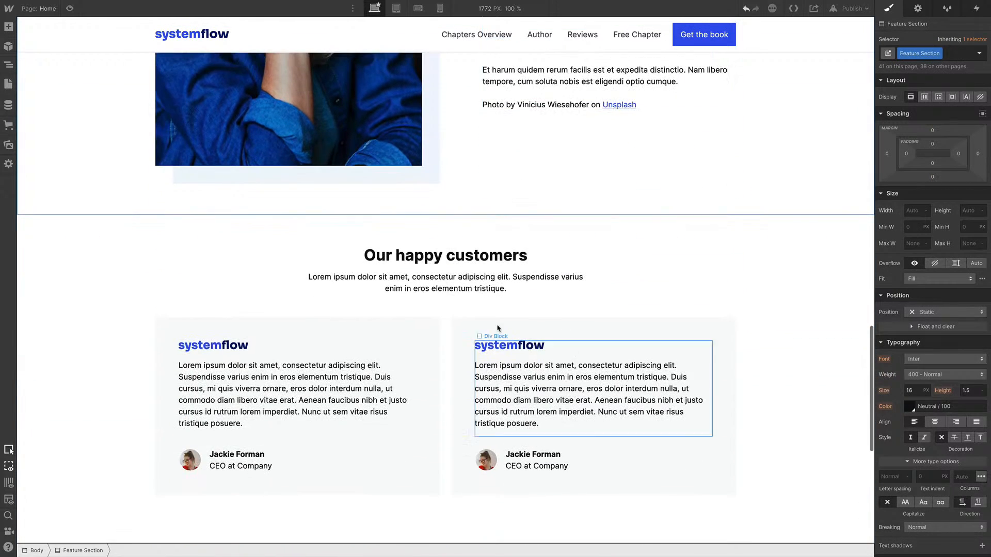
left_click(244, 348)
scroll(243, 349, "down", 2)
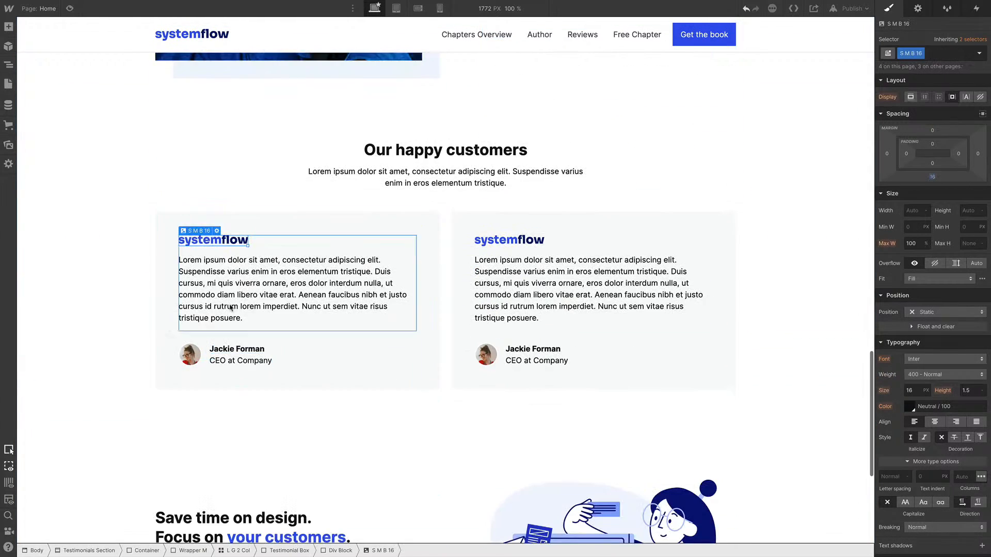
double_click(232, 244)
left_click(238, 274)
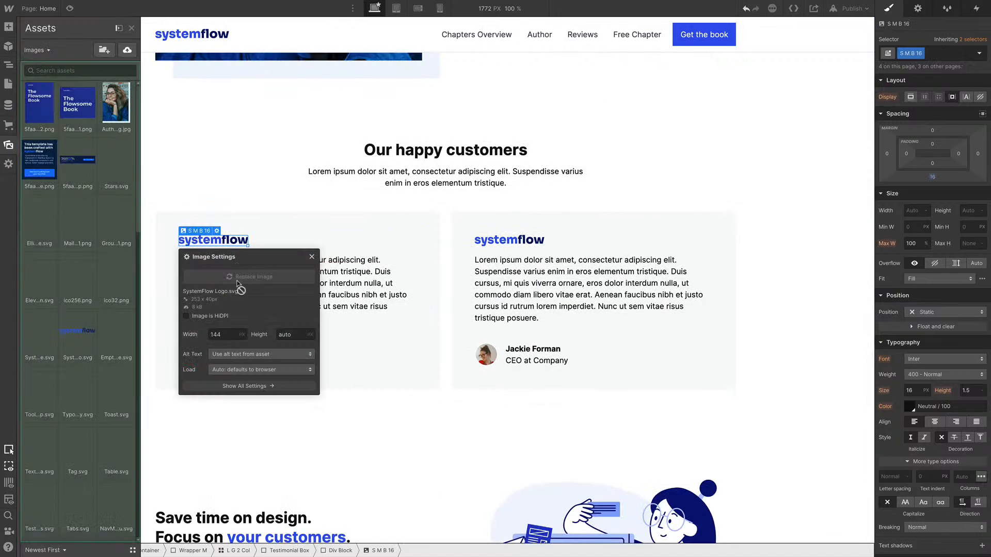
left_click(124, 166)
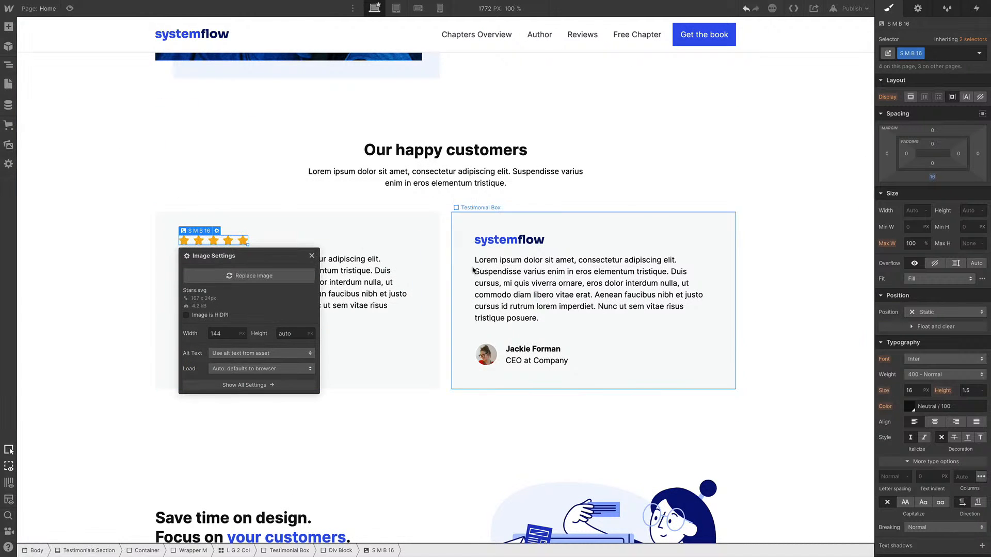
Replace the second testimonial's systemflow logo image with Stars.svg
left_click(510, 240)
double_click(510, 240)
left_click(526, 281)
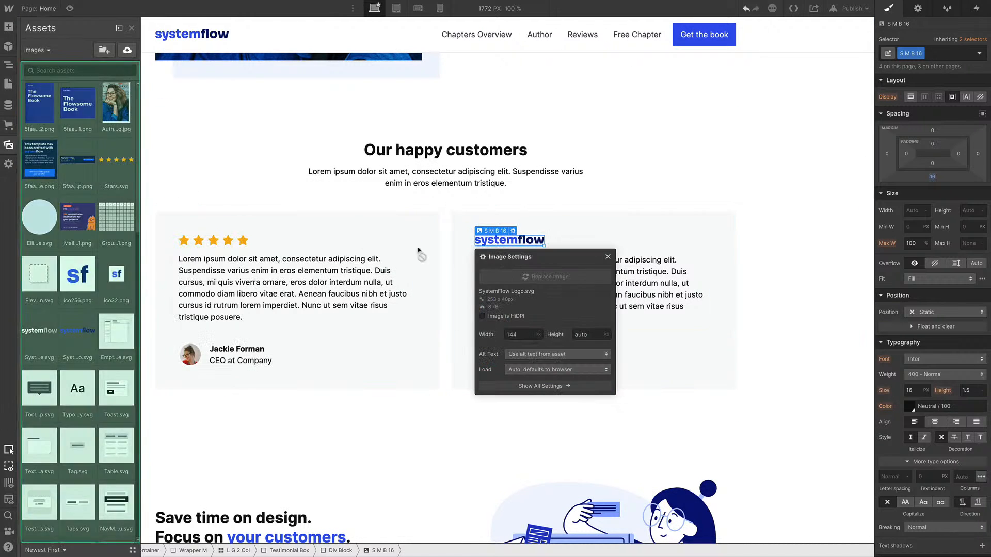
left_click(124, 165)
Replace the lower feature section's illustration with The Flowsome Book mockup image
scroll(361, 250, "down", 5)
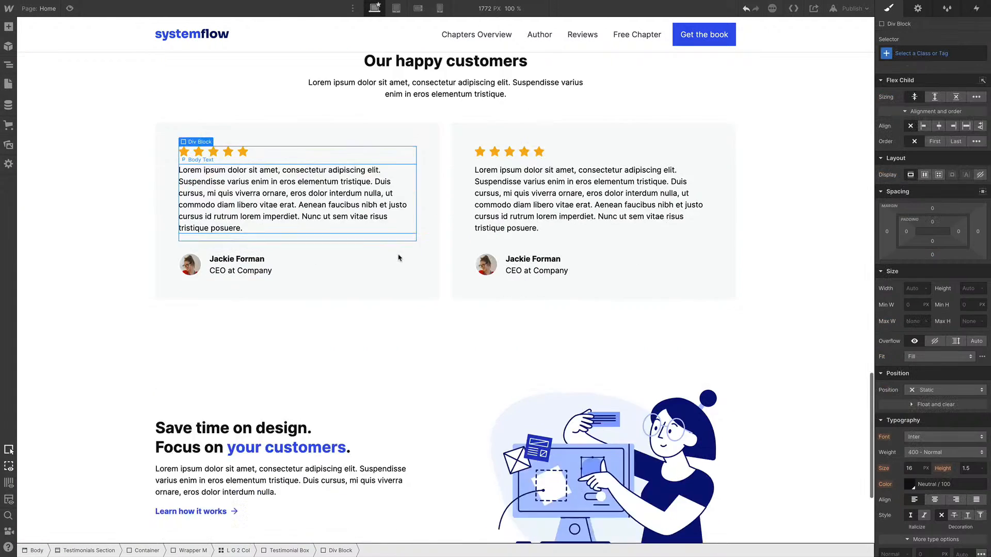
left_click(444, 241)
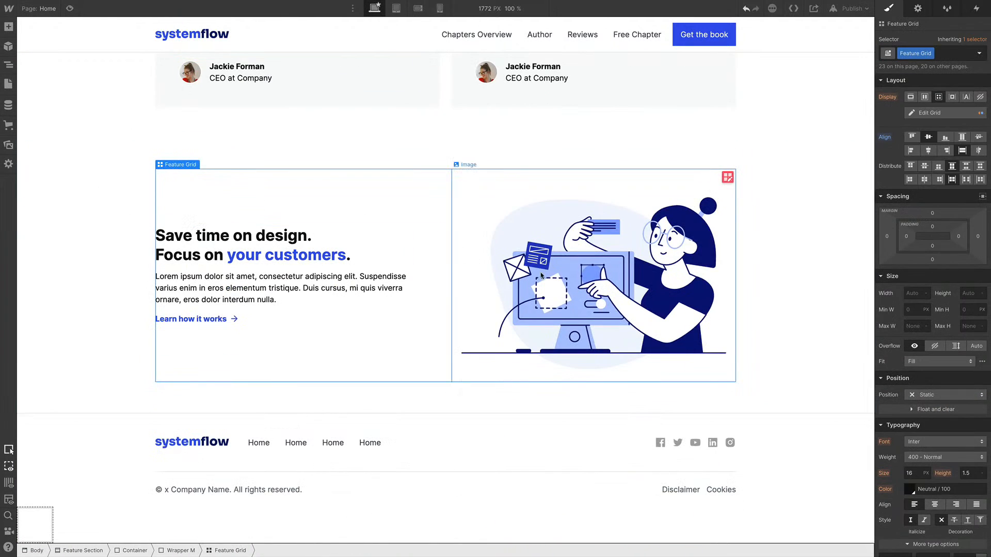
left_click(578, 279)
double_click(605, 267)
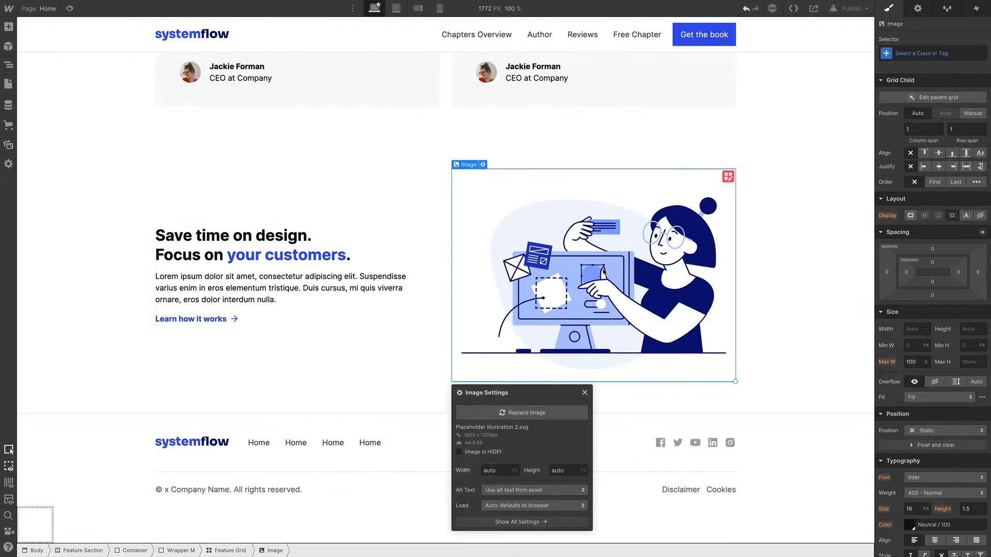
left_click(522, 413)
left_click(130, 281)
left_click(72, 152)
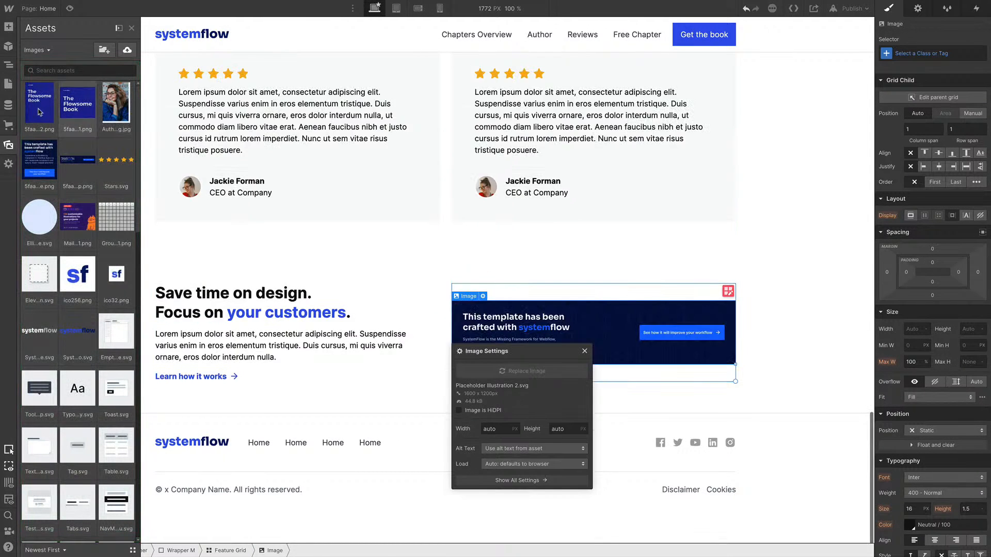
left_click(38, 110)
key("Escape")
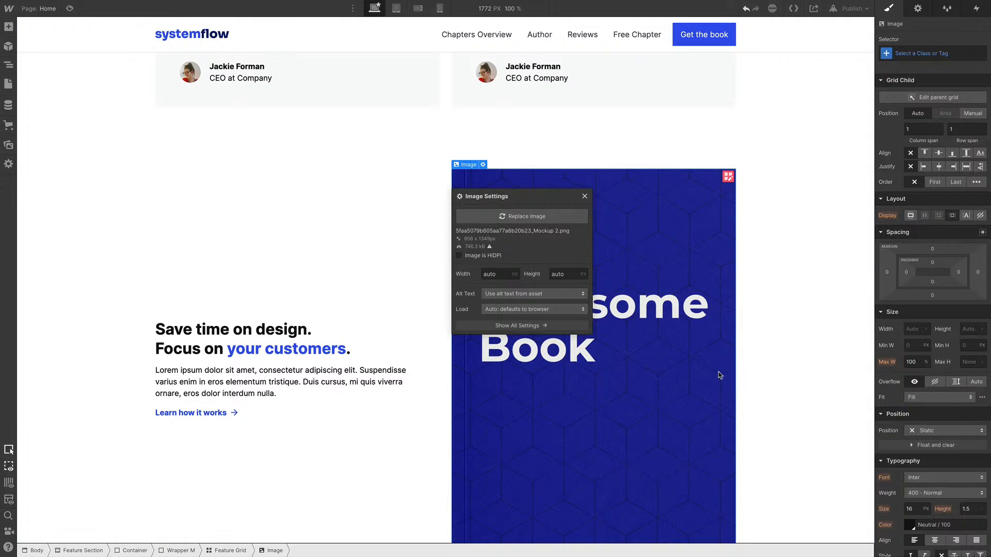
Set the book image's width to 360 px
left_click(912, 330)
type("360px")
key("Return")
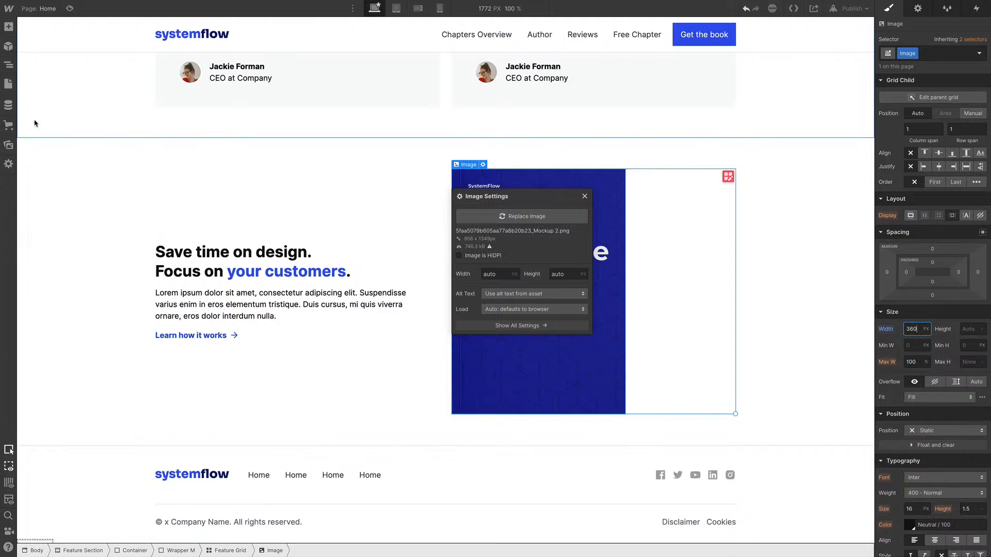
Add a Div Block to the feature grid and nest the book image inside it
left_click(8, 64)
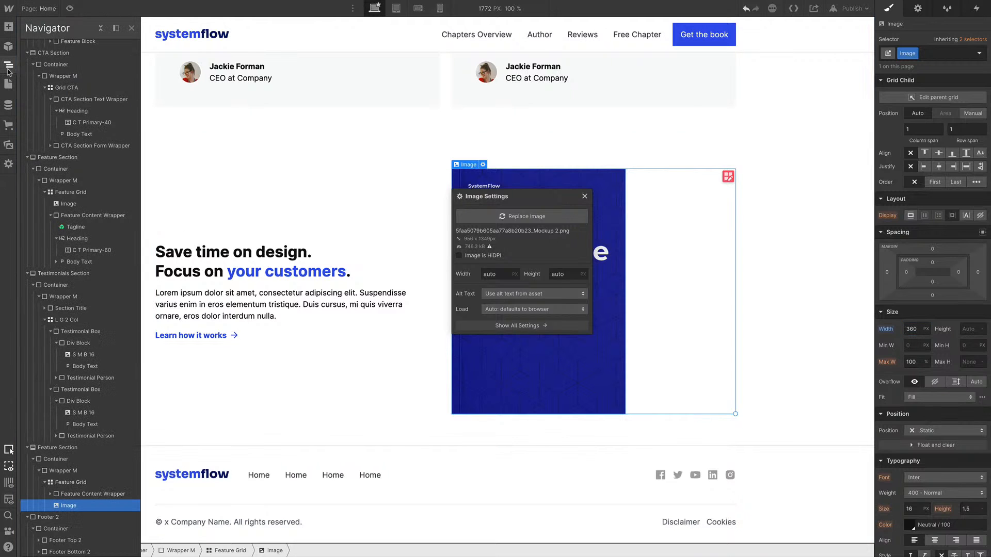
left_click(115, 29)
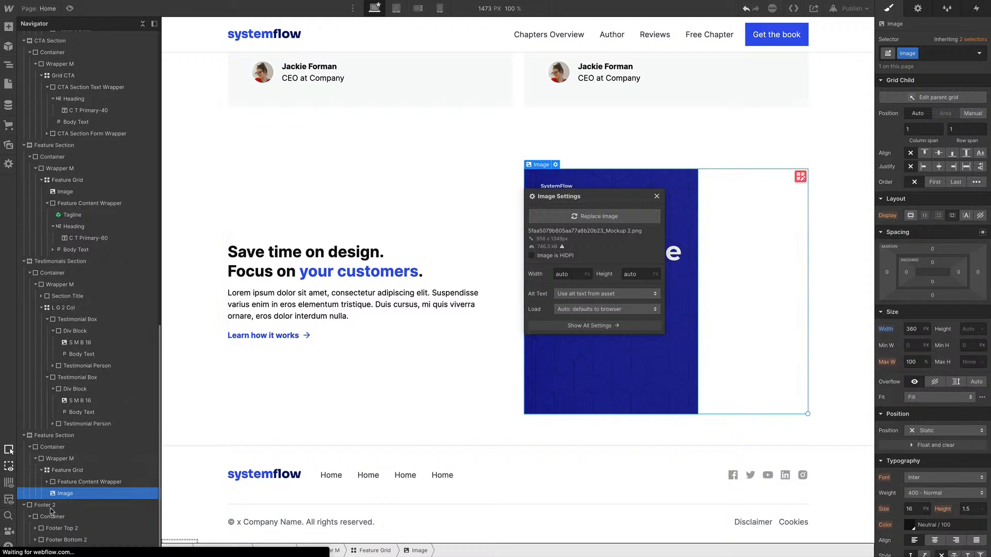
key("a")
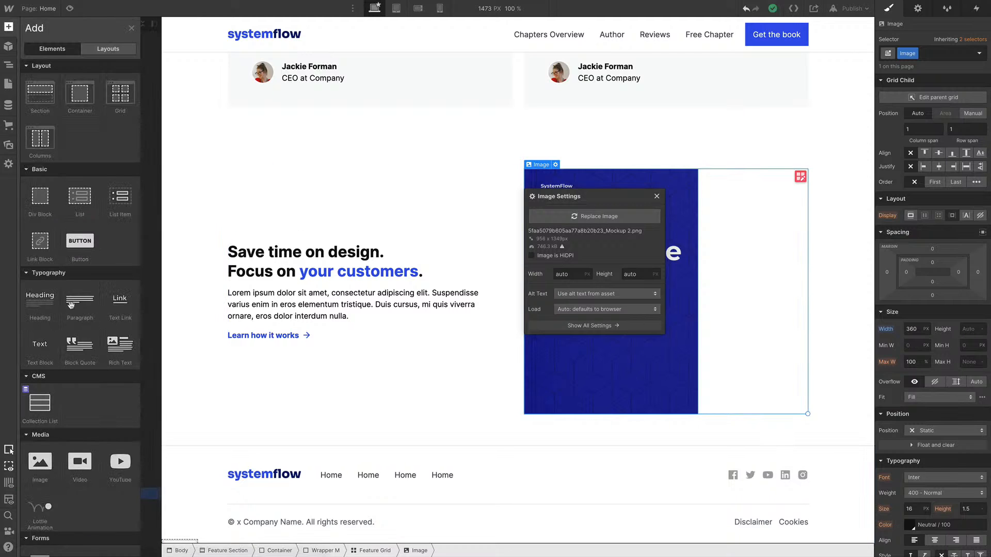
left_click(38, 203)
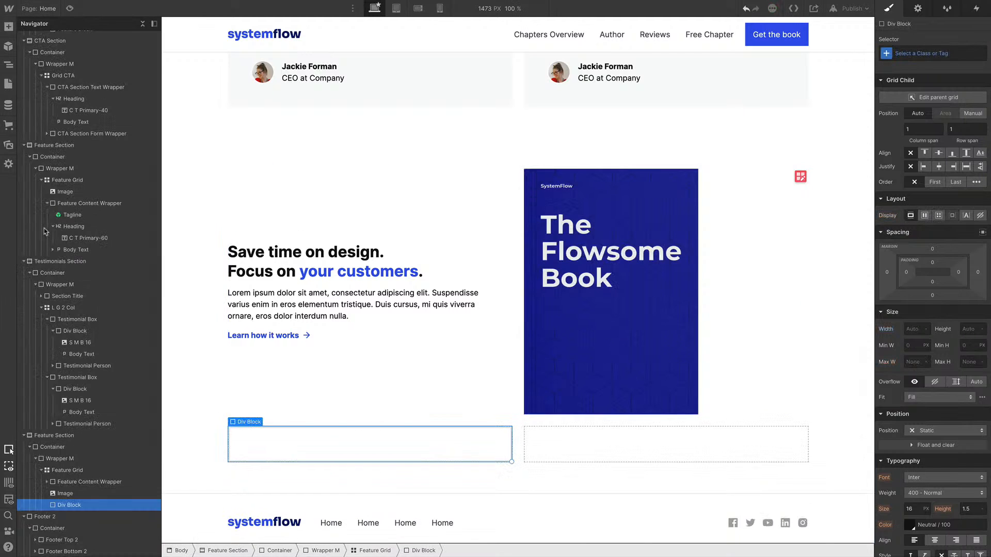
mouse_move(73, 497)
left_mouse_down()
mouse_move(79, 510)
mouse_move(73, 498)
left_mouse_up()
left_click(72, 494)
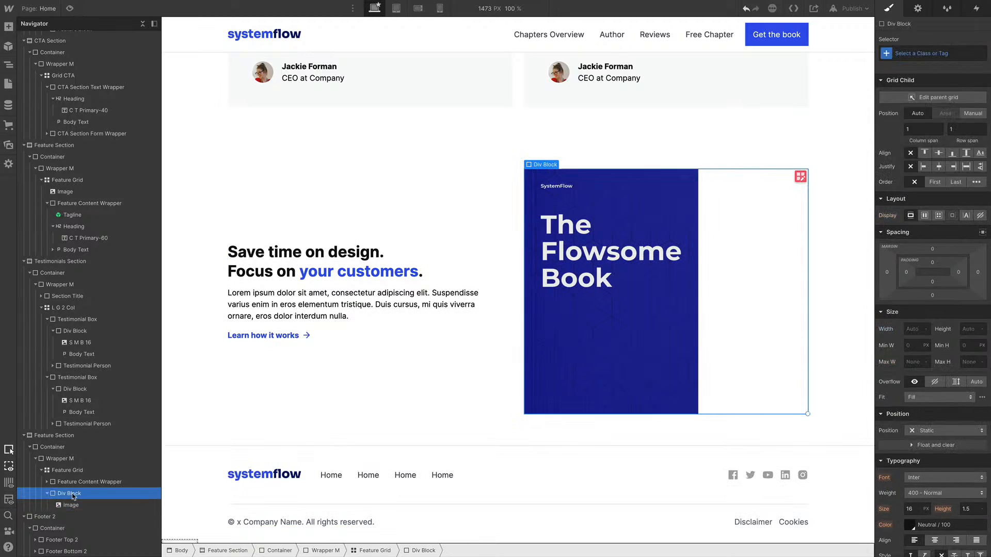
Give the new wrapper the class Book BG and center it in its grid cell horizontally and vertically
key("super+Return")
type("Book")
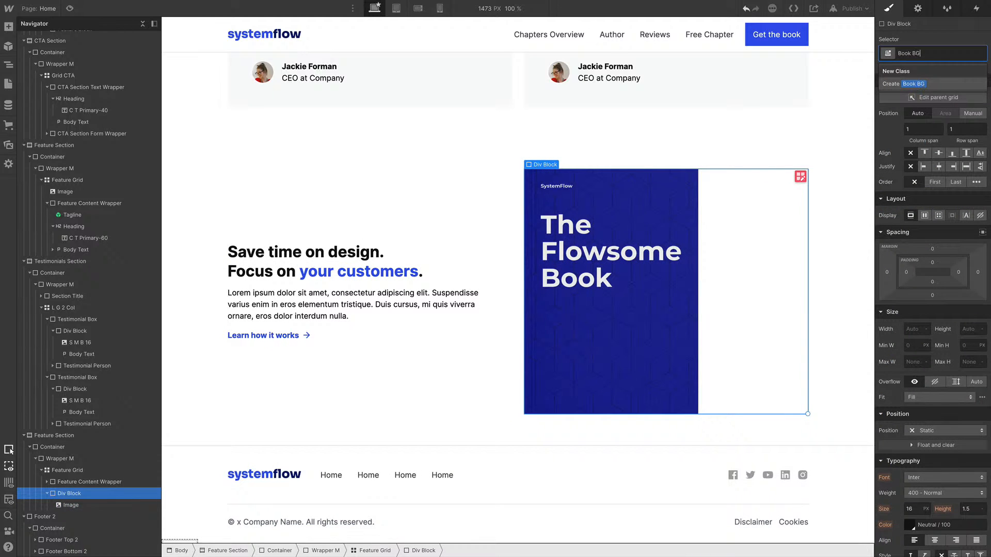
type(" BG")
key("Return")
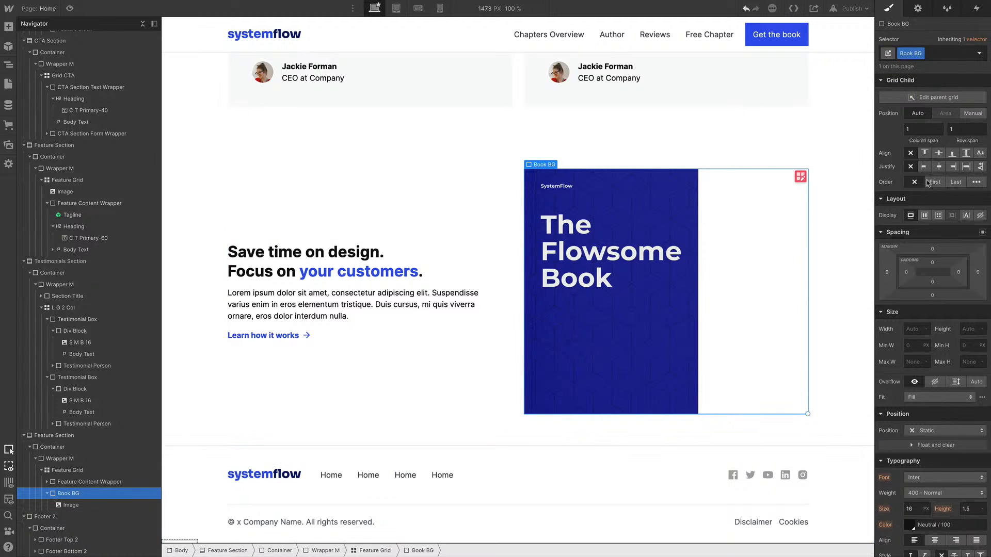
left_click(939, 154)
left_click(939, 166)
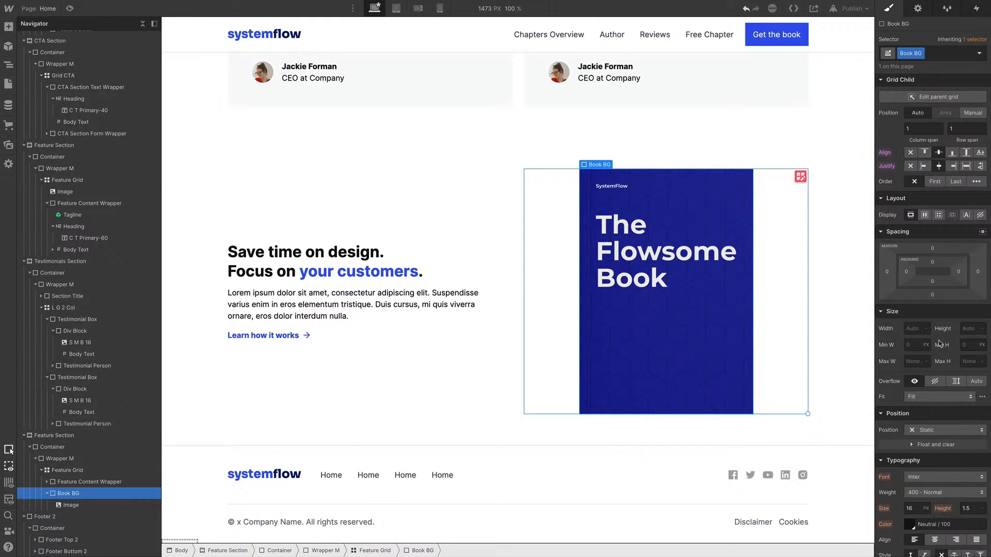
Add Ellipse.svg as the Book BG background image, sized to contain, centered, with no tiling
scroll(940, 344, "down", 8)
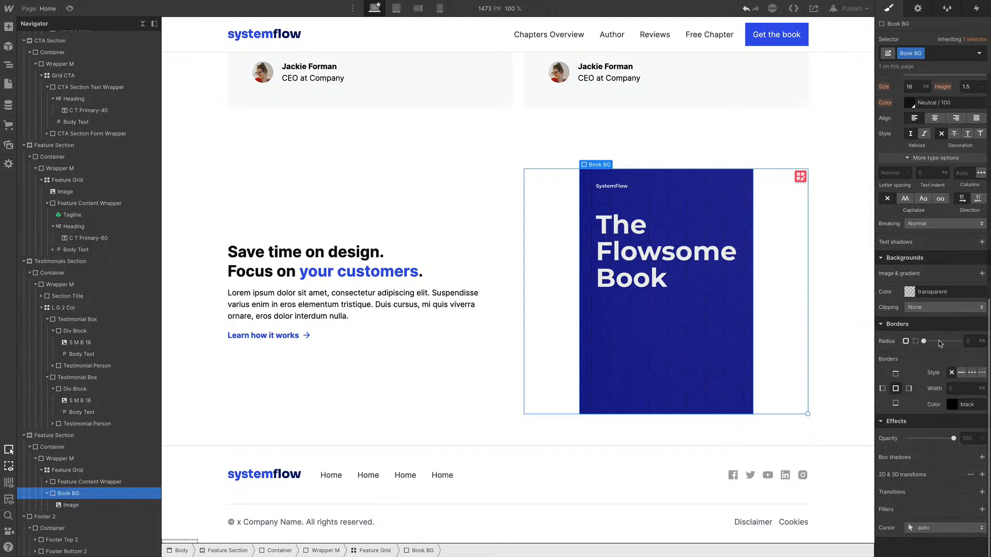
left_click(982, 274)
left_click(934, 359)
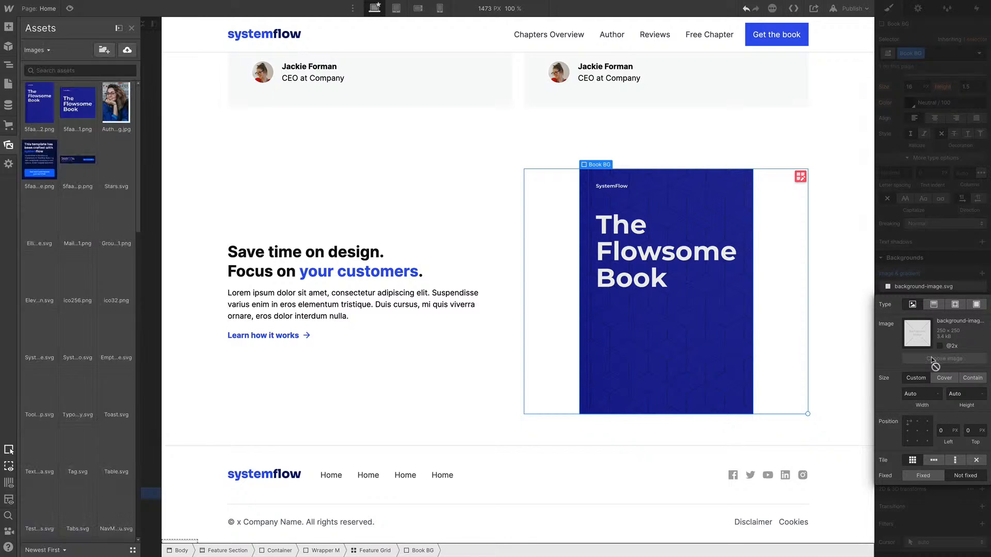
left_click(77, 274)
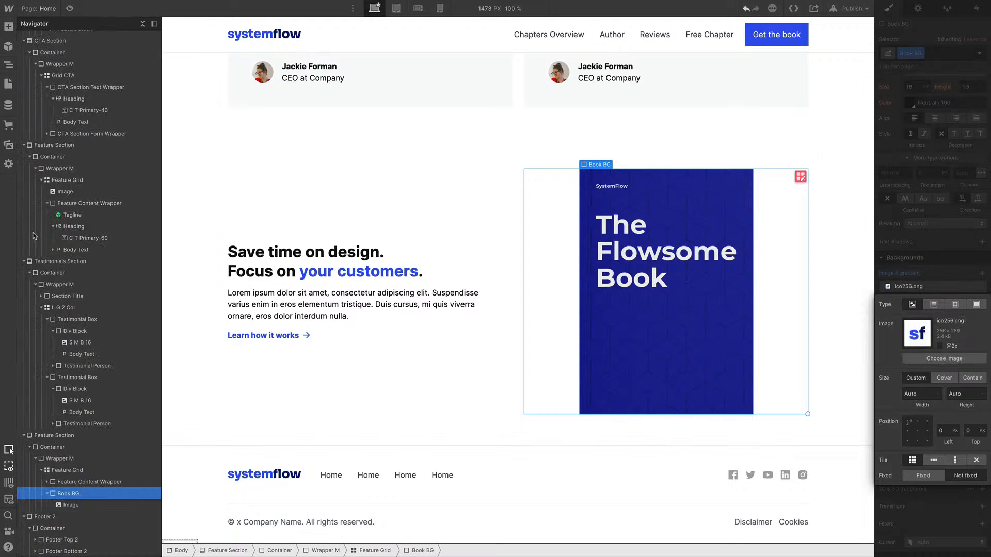
left_click(944, 358)
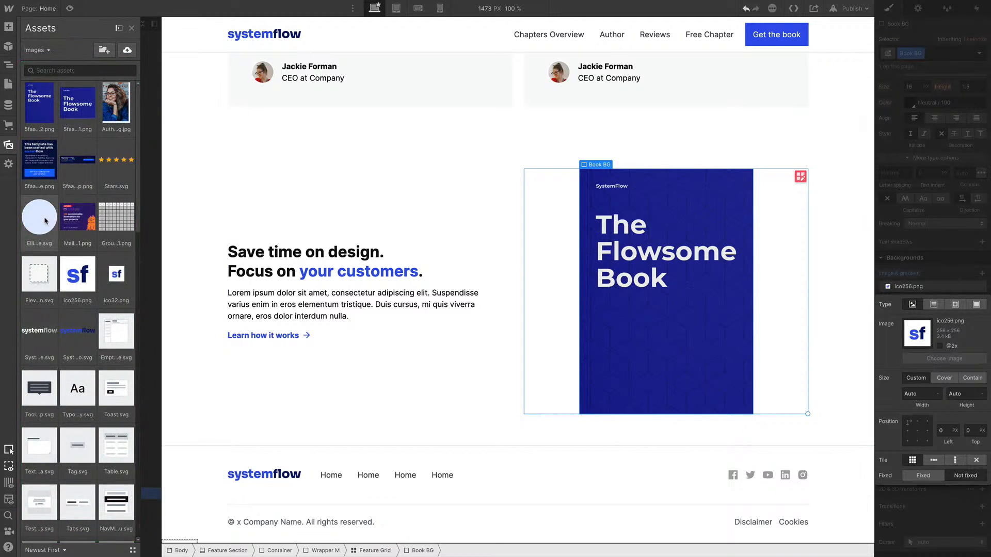
left_click(46, 221)
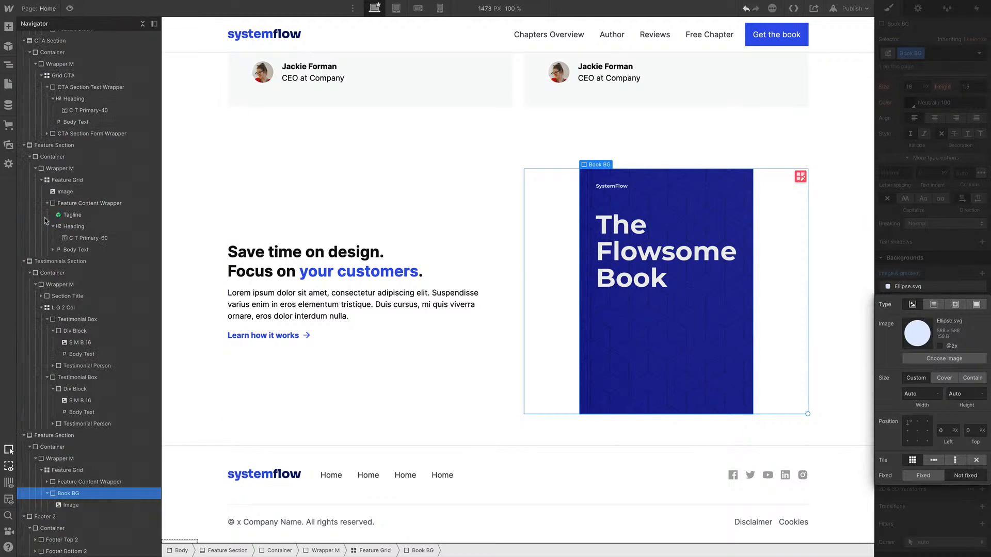
left_click(977, 380)
left_click(917, 431)
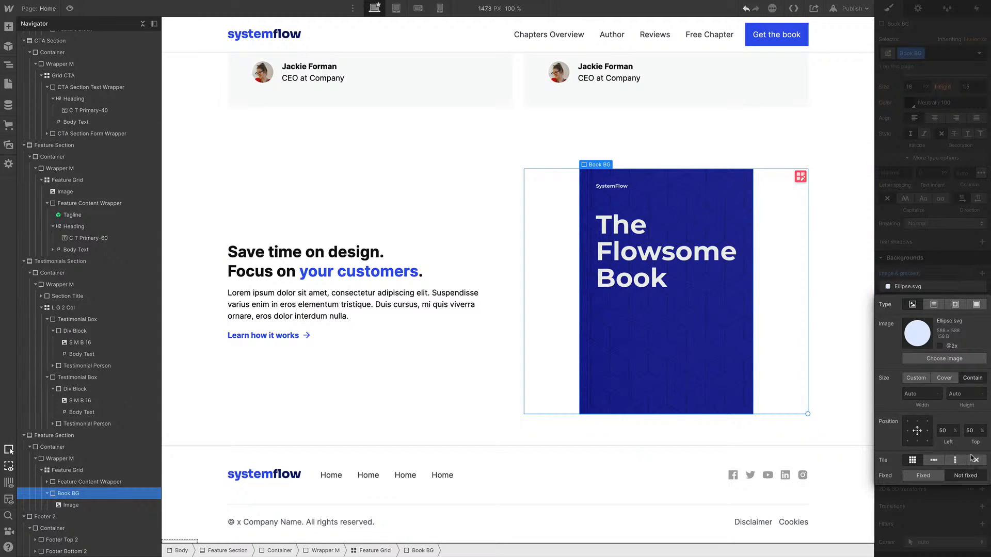
left_click(973, 459)
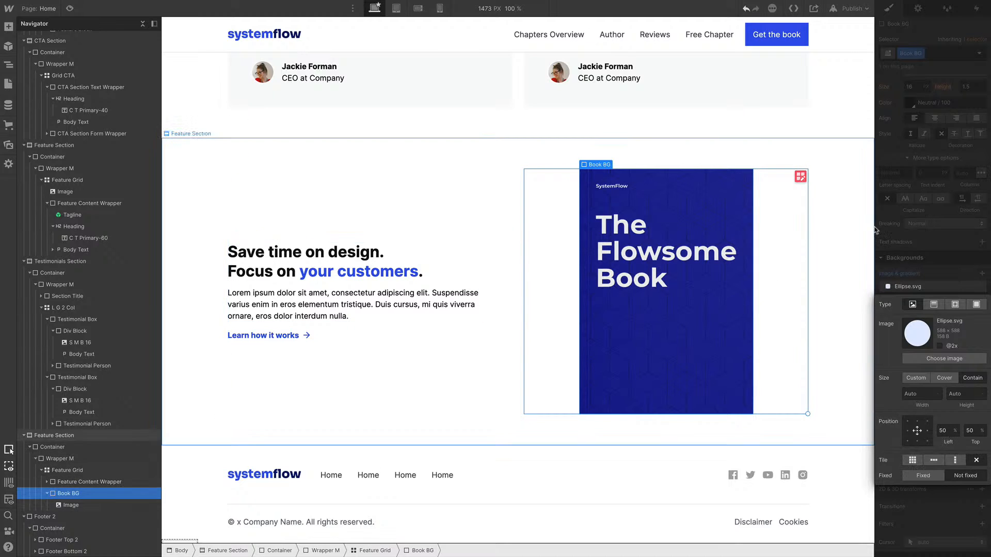
Set the Book BG's left and right padding to about 66 px
left_click(900, 194)
scroll(909, 232, "up", 8)
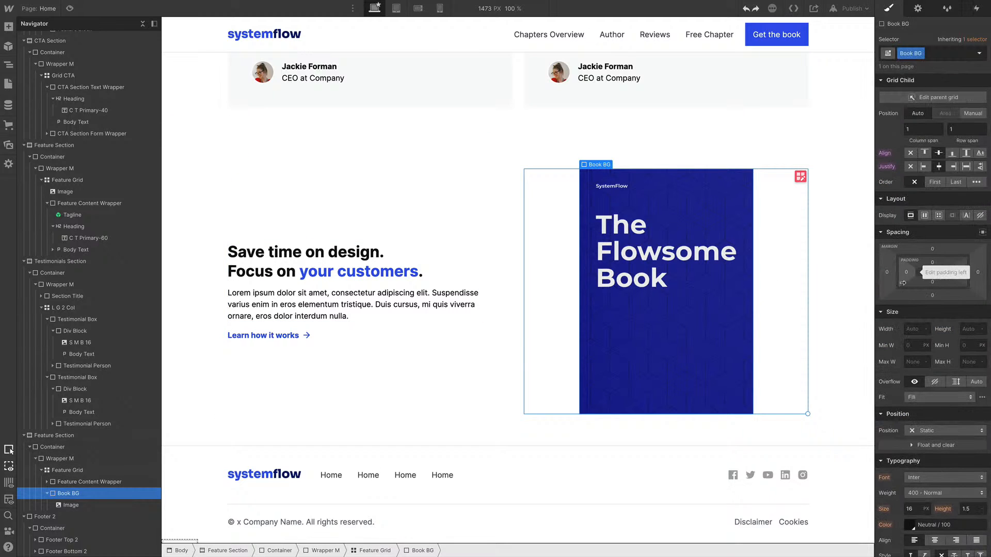
left_click_drag(918, 274, 940, 273)
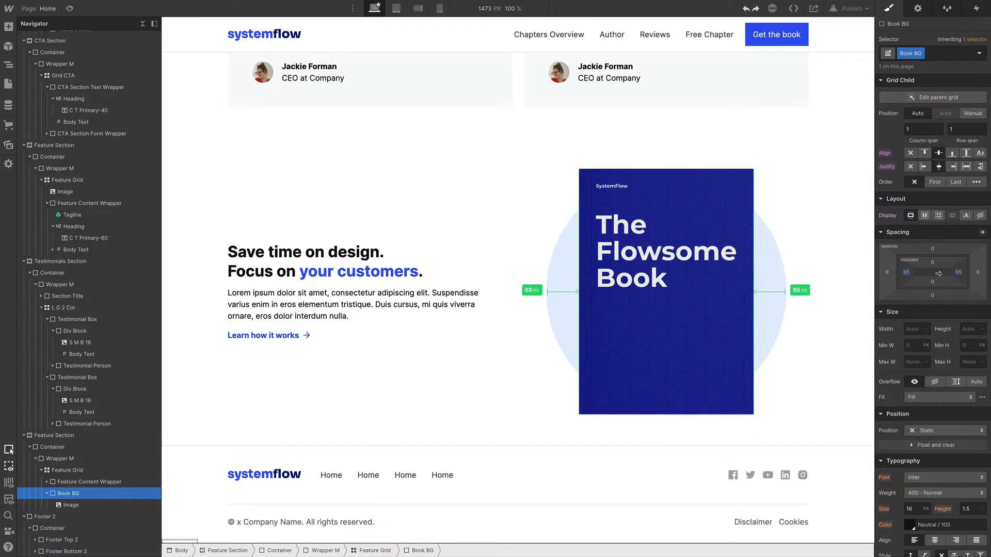
Rename the second Feature Section's class to Book CTA
left_click(199, 163)
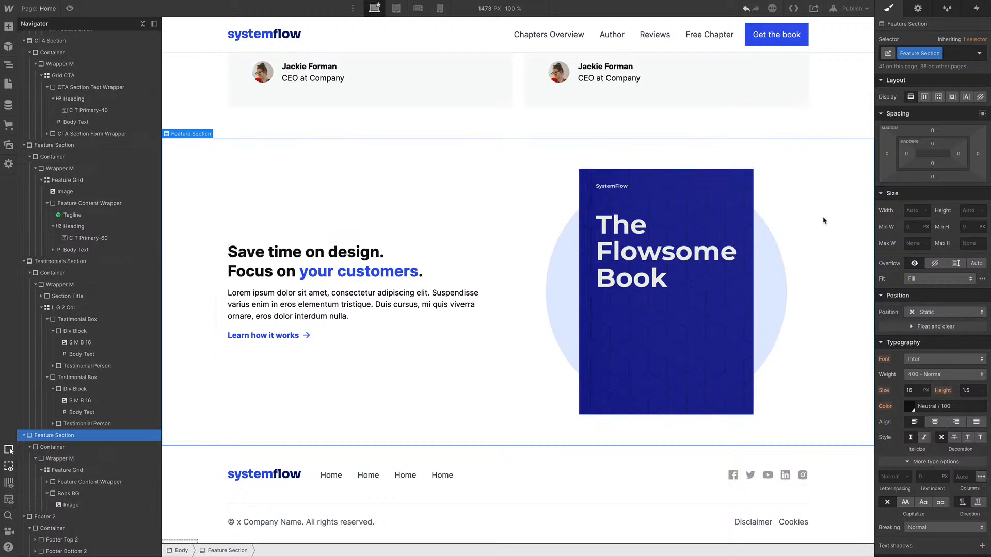
key("ctrl+Return")
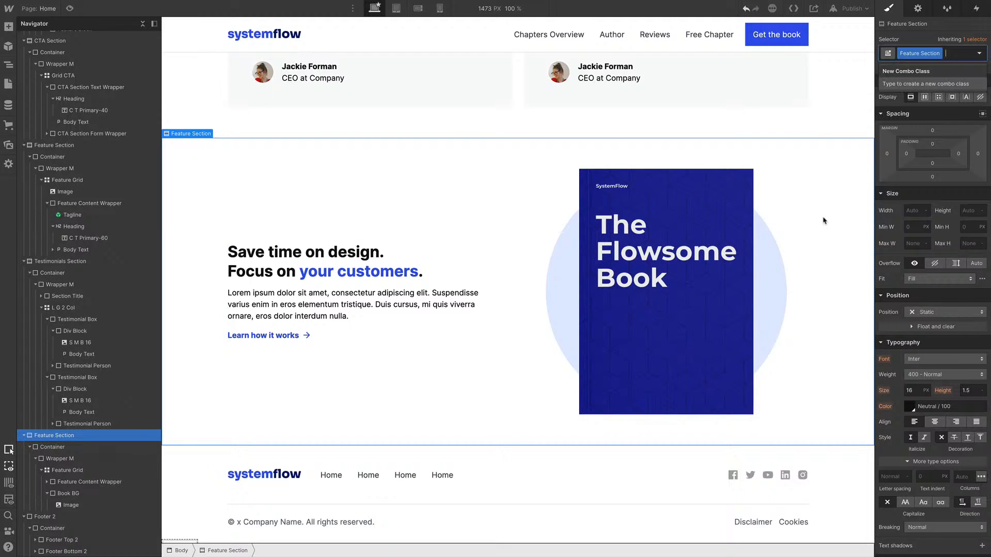
key("Escape")
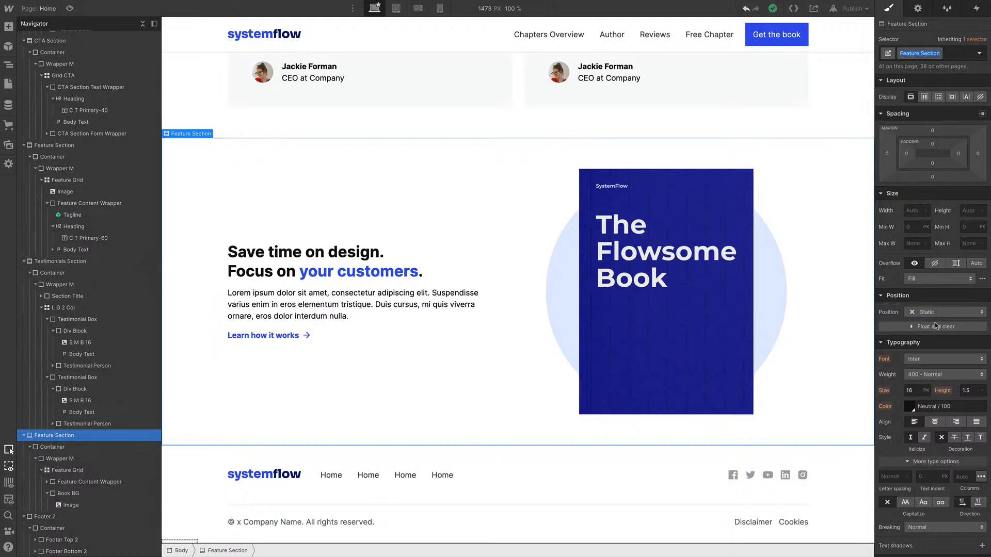
scroll(935, 326, "down", 5)
scroll(936, 325, "up", 5)
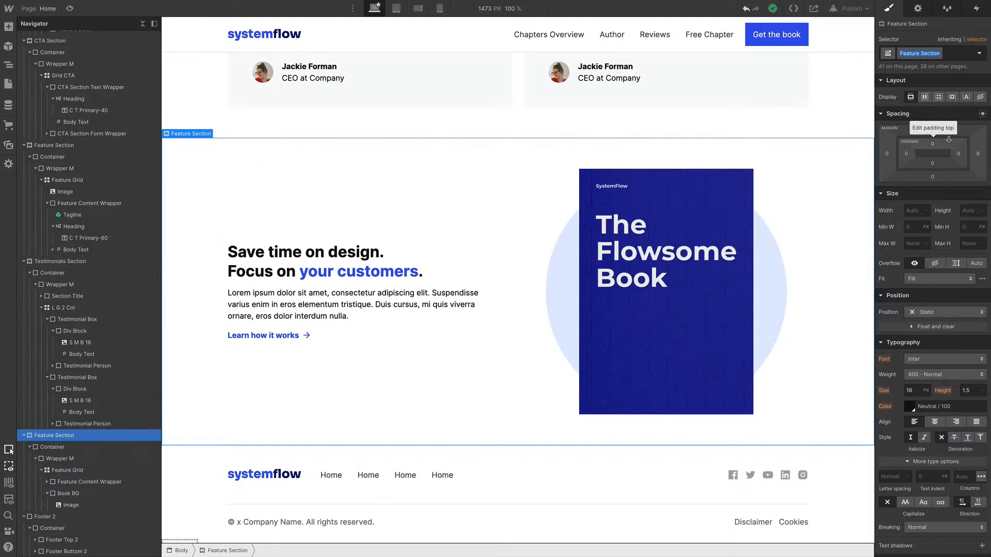
left_click(924, 53)
type("Bod")
type("k CTA")
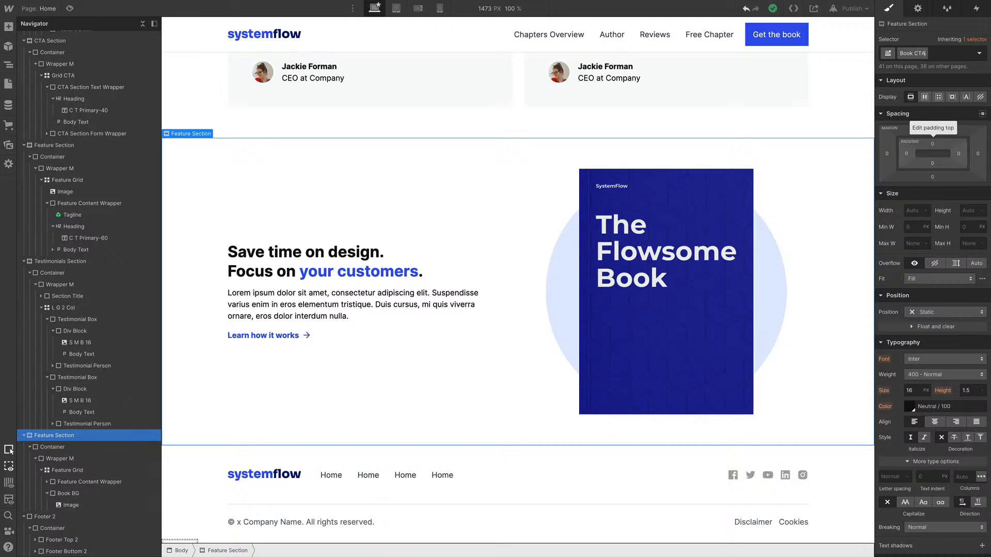
key("Return")
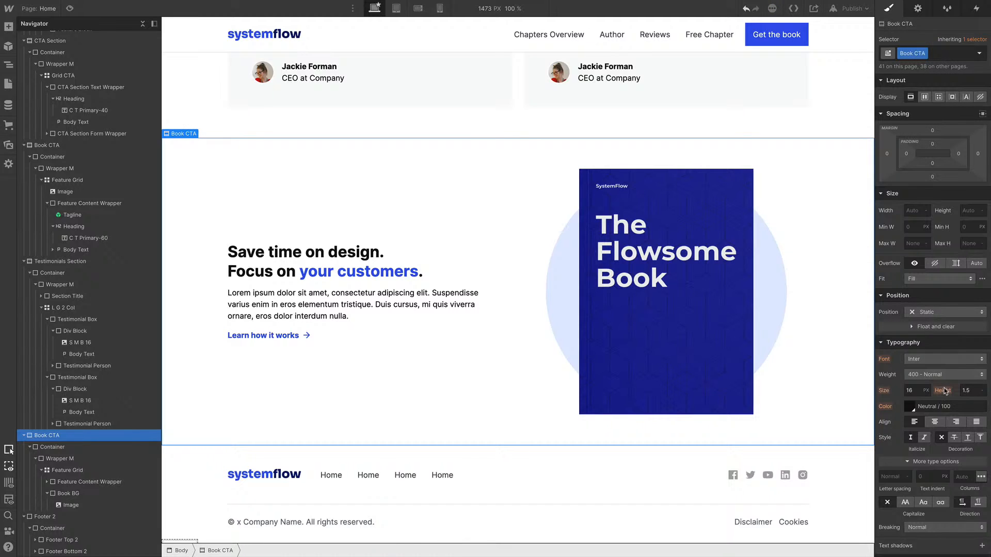
Set the Book CTA section's background color to the Primary / 10 swatch
scroll(945, 391, "down", 5)
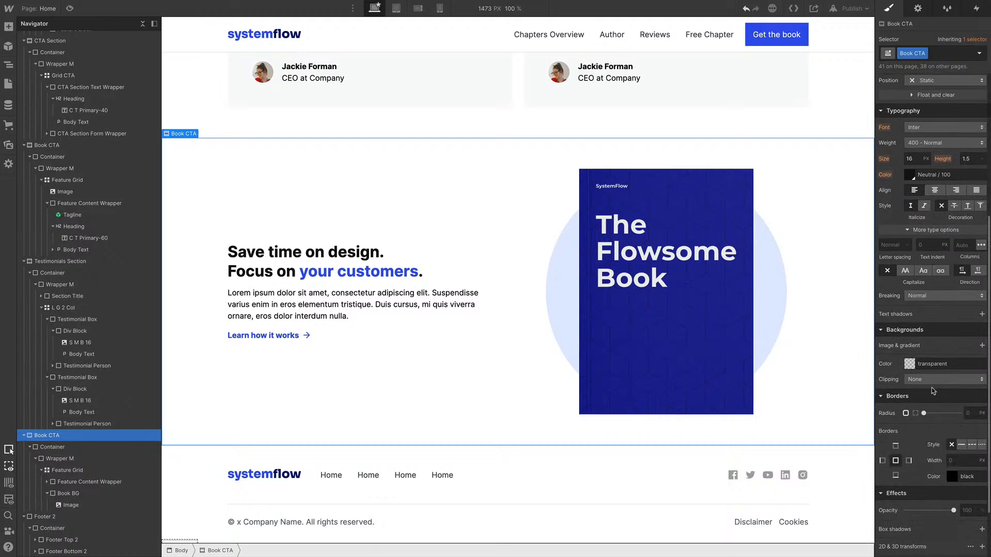
left_click(909, 365)
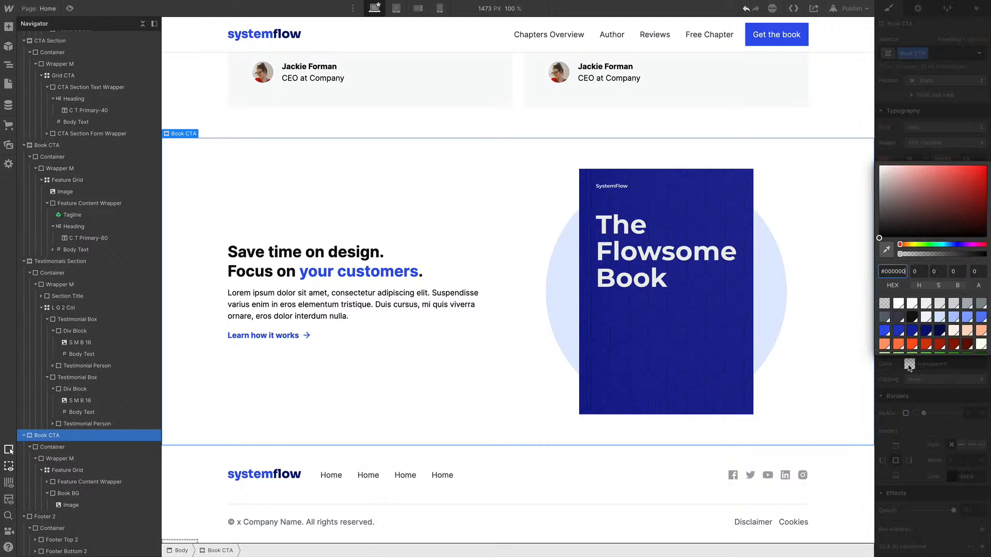
left_click(939, 316)
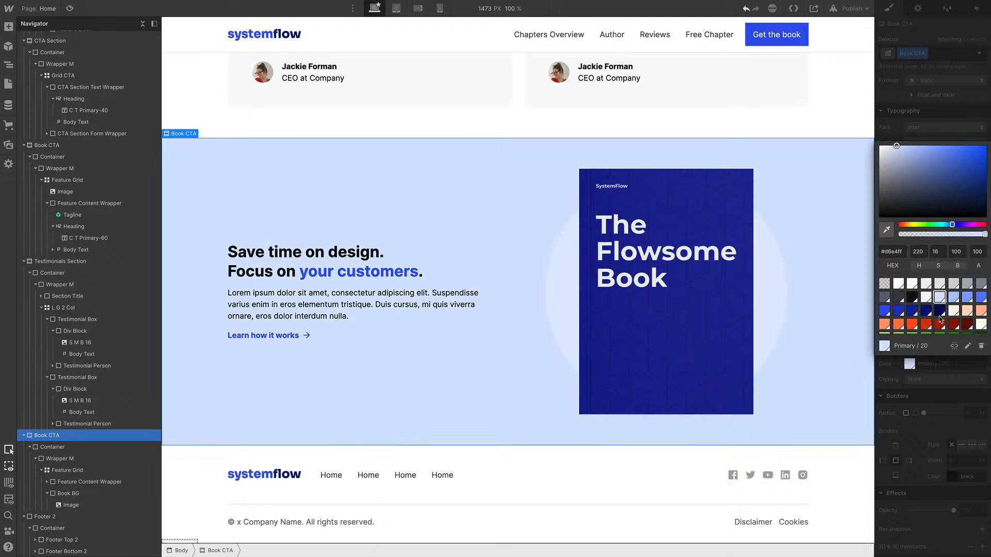
left_click(927, 298)
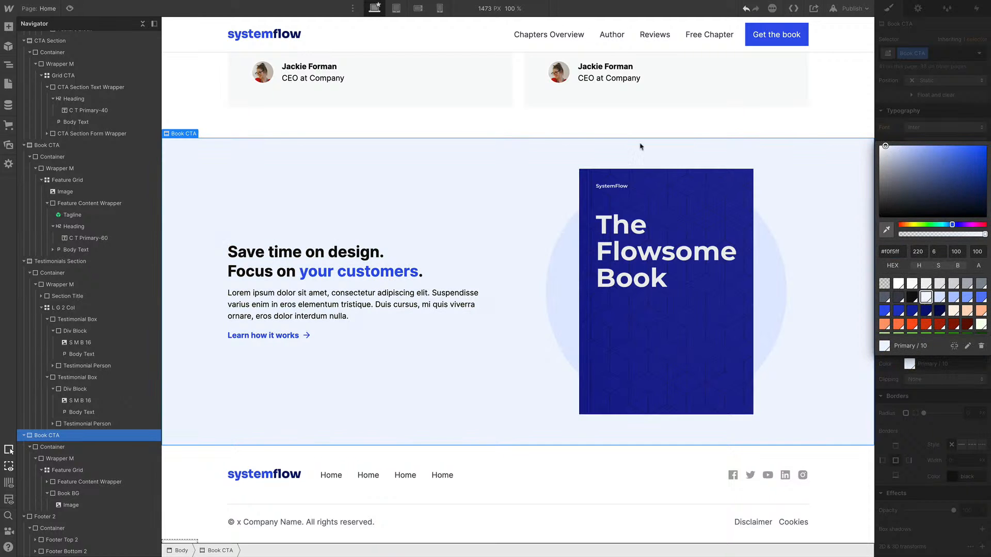
left_click(613, 129)
Delete the "Learn how it works" link from the Book CTA content wrapper
scroll(594, 272, "up", 1)
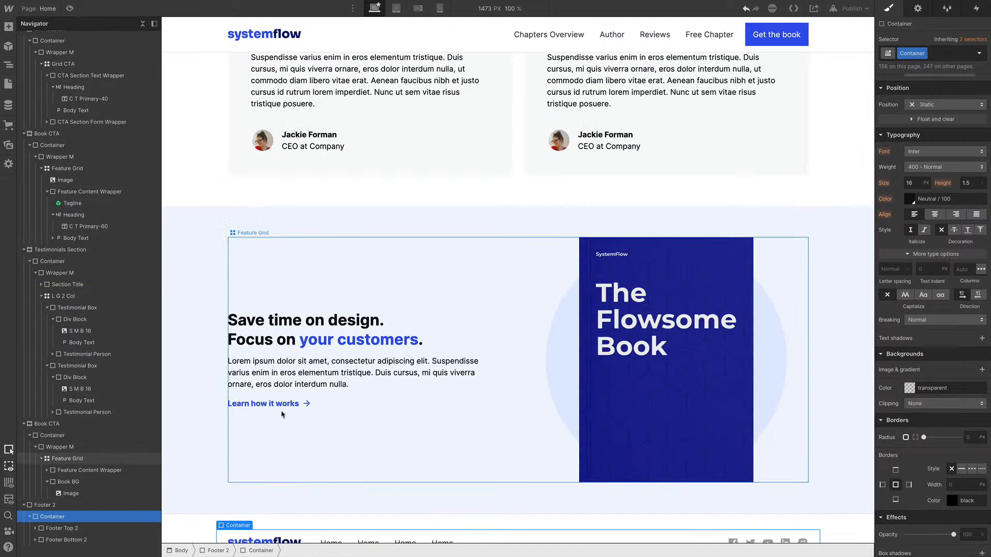
left_click(279, 404)
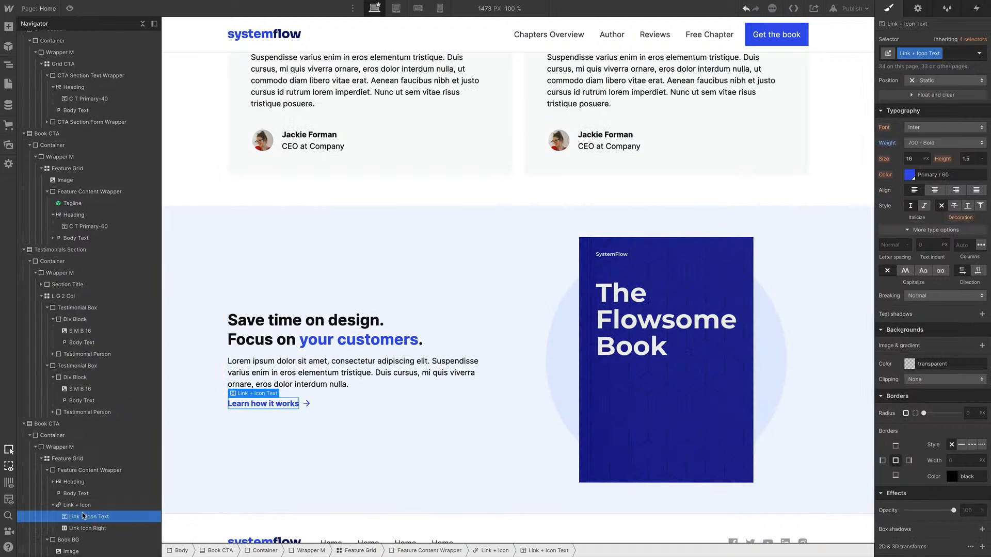
left_click(302, 404)
key("Delete")
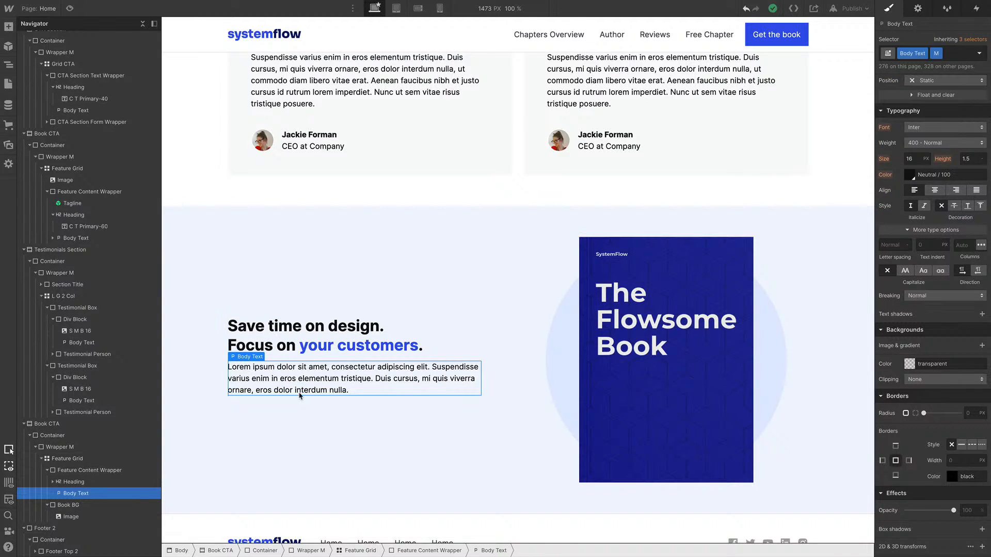
Insert the Button / Medium / Primary / Icon Left symbol below the Book CTA body text
key("ctrl+e")
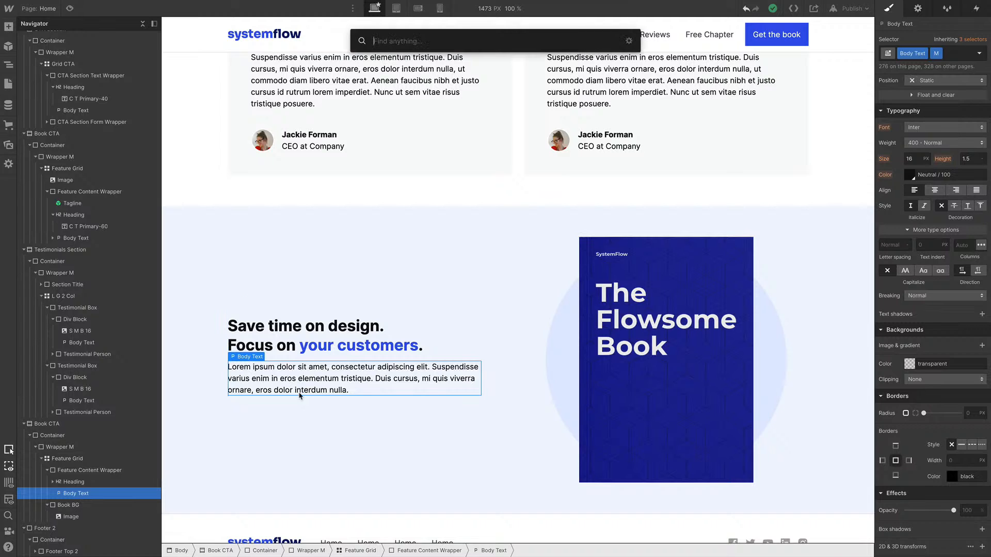
type("but im")
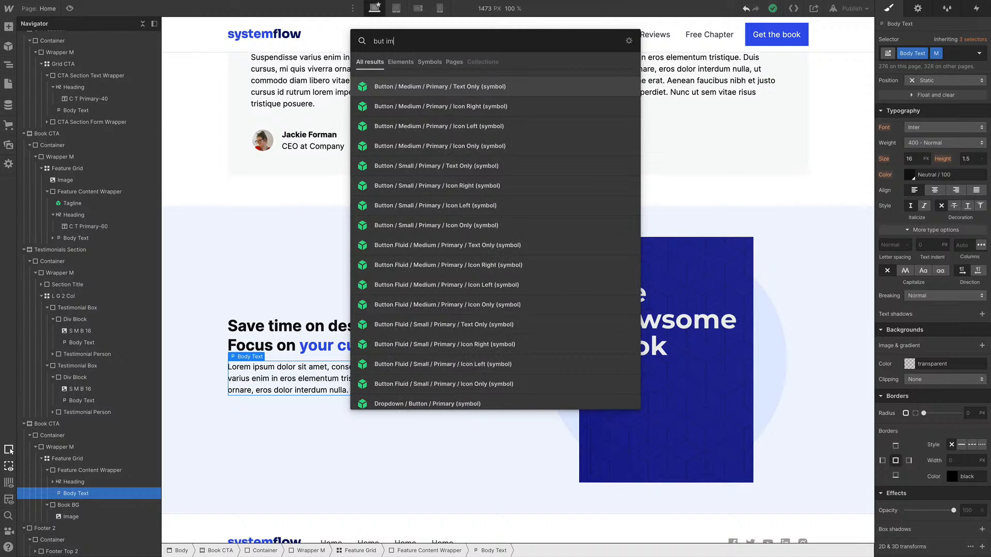
key("Down")
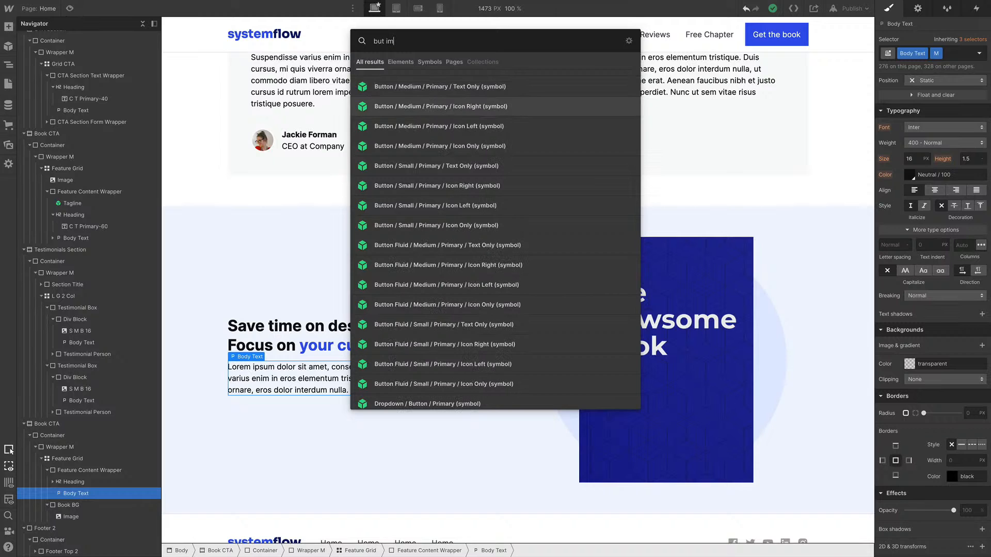
key("Down")
key("Up")
key("Down")
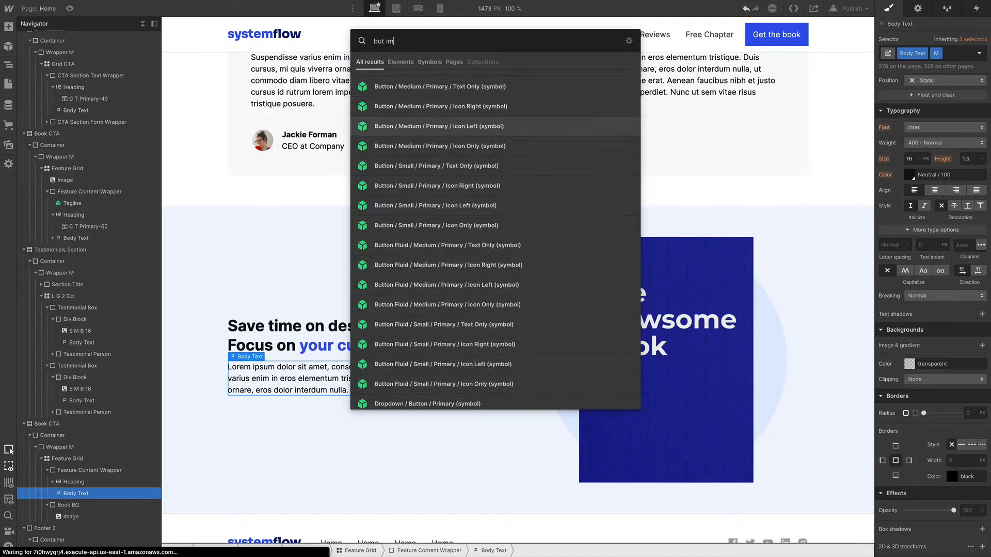
key("Return")
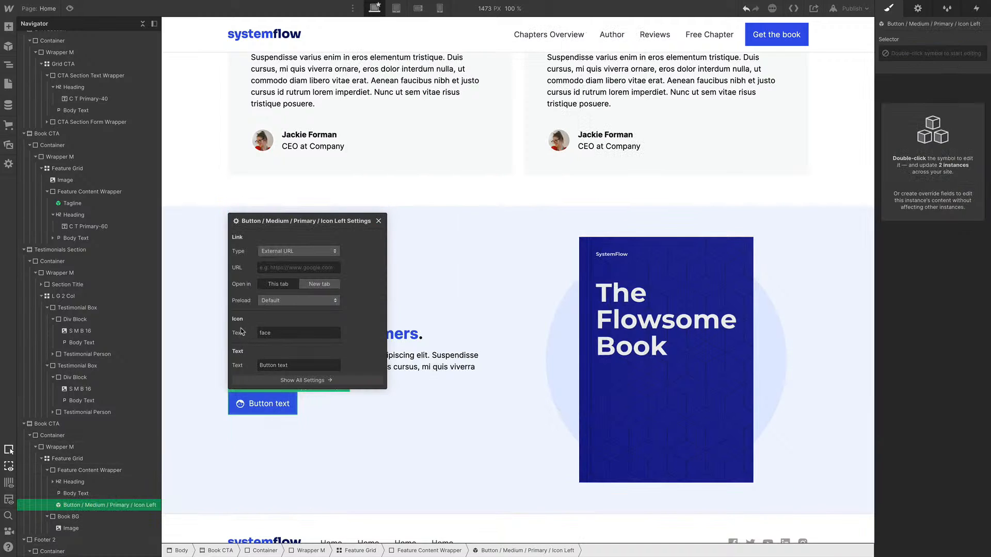
Set the button's icon text to verified
double_click(264, 333)
type("verifi")
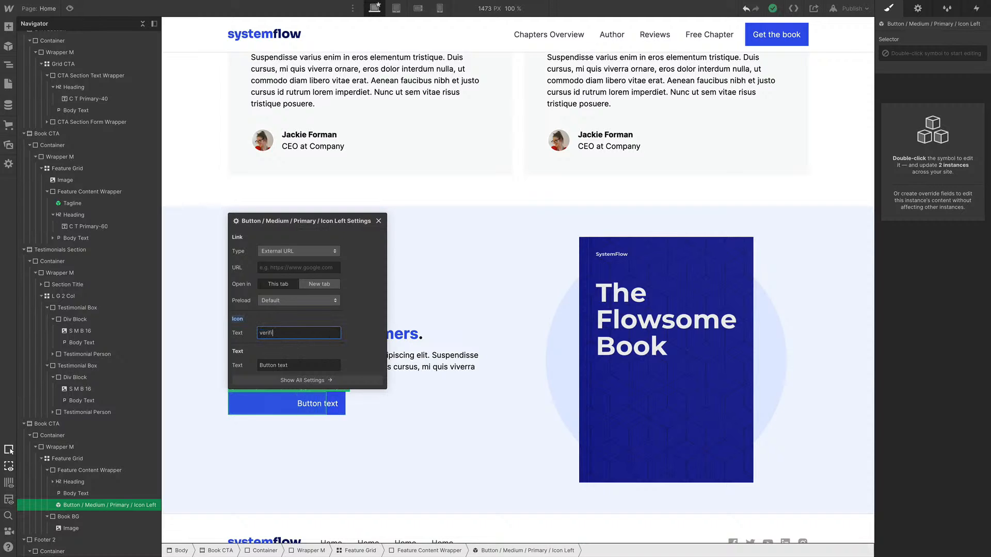
type("ed")
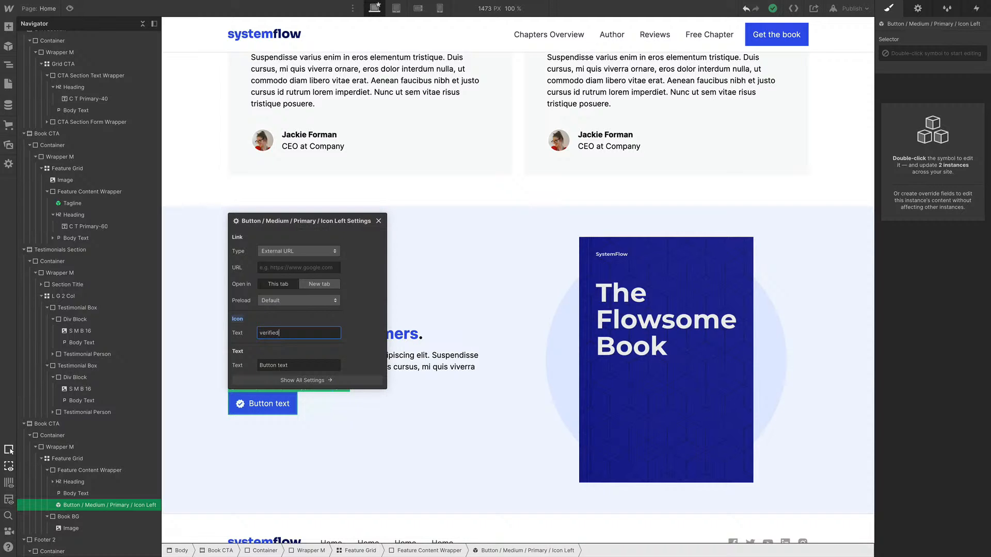
left_click(431, 468)
Switch to the tablet breakpoint and review how the page sections stack
scroll(505, 334, "down", 2)
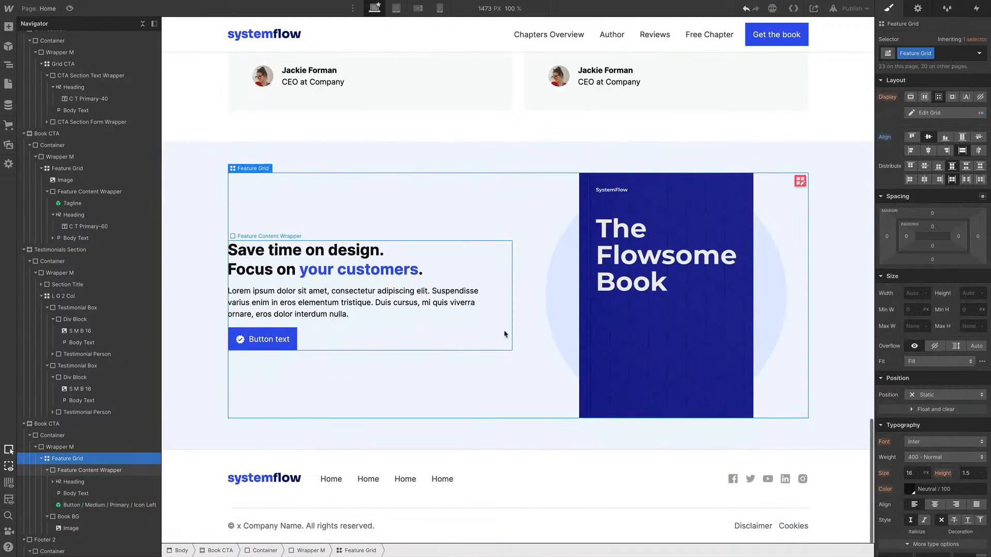
scroll(531, 464, "up", 4)
scroll(531, 464, "up", 9)
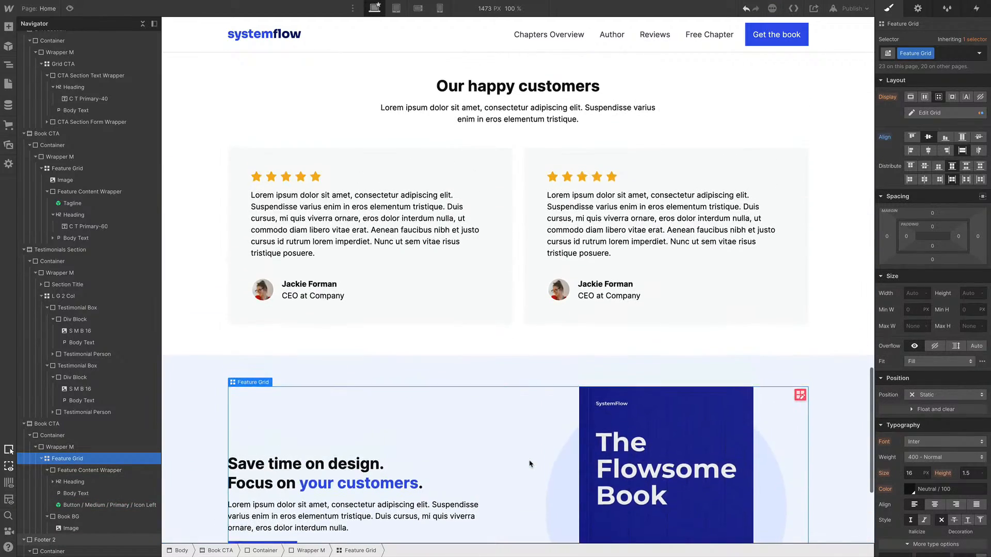
left_click(378, 228)
scroll(379, 229, "up", 6)
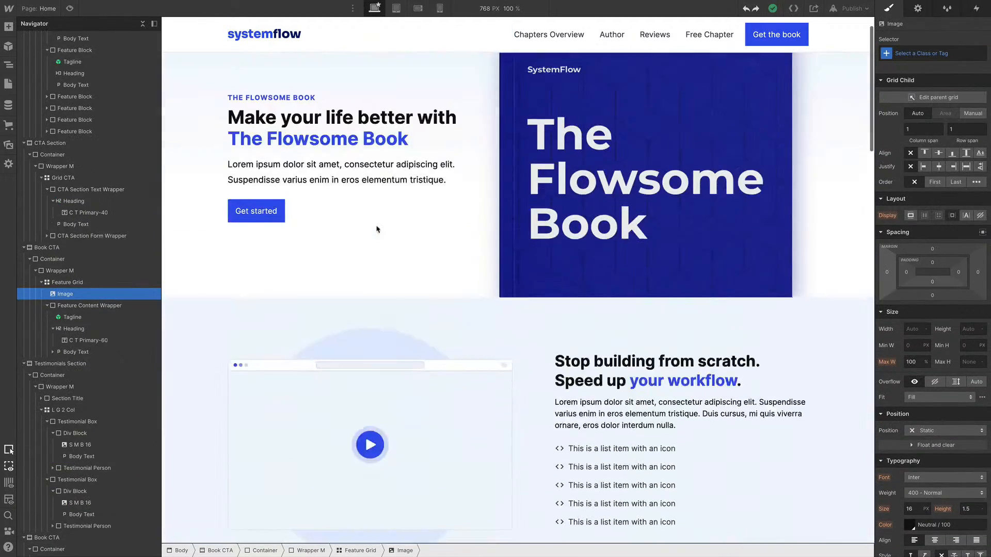
left_click(396, 9)
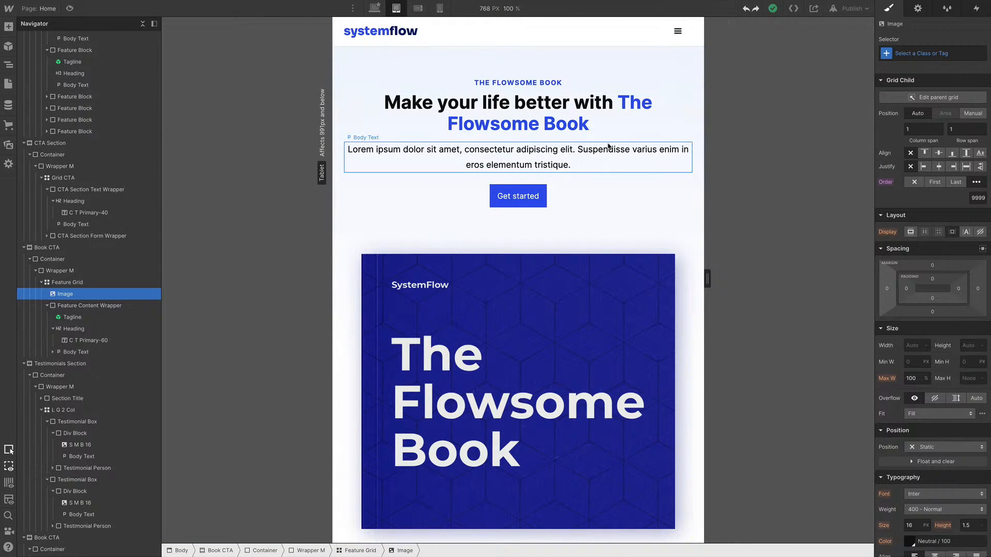
scroll(608, 146, "down", 15)
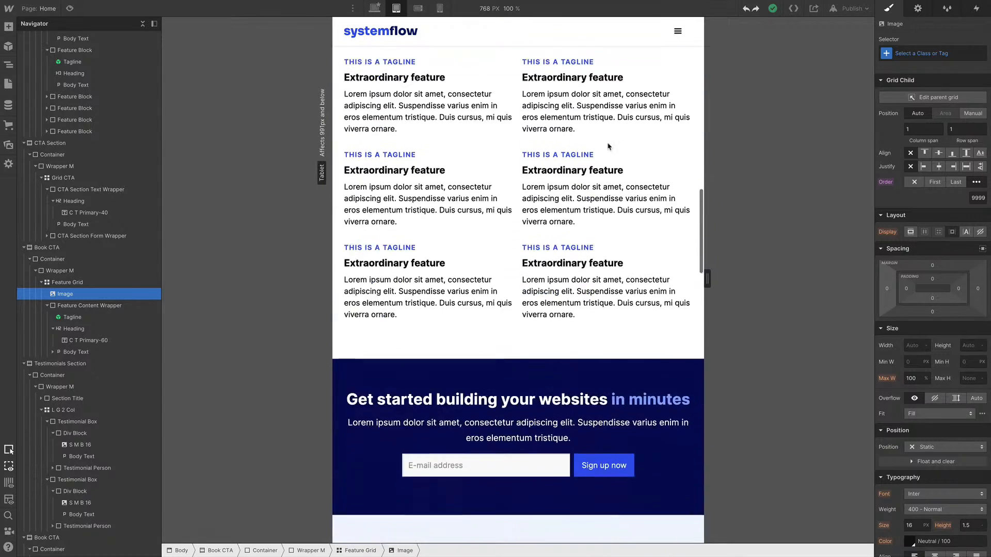
scroll(609, 146, "down", 4)
scroll(608, 147, "up", 3)
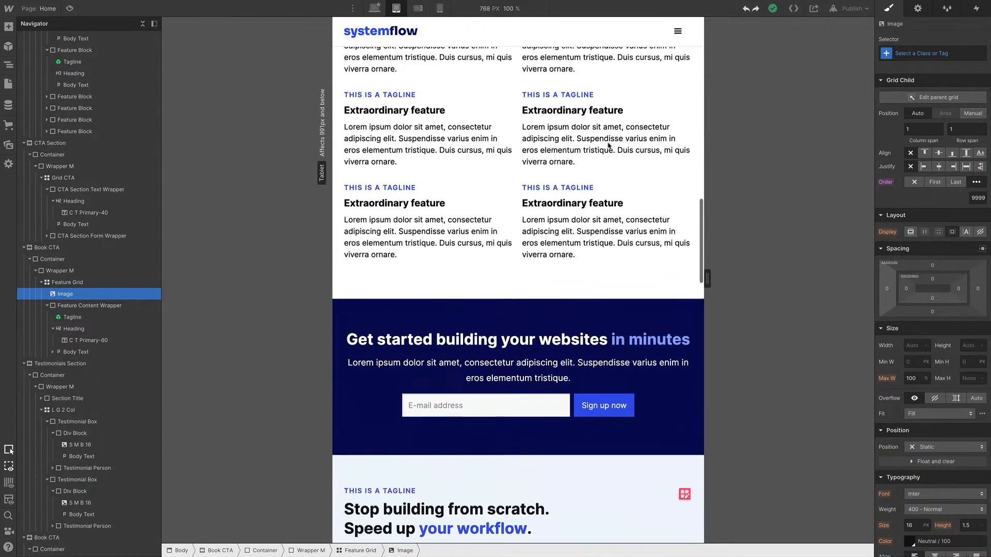
scroll(609, 147, "down", 12)
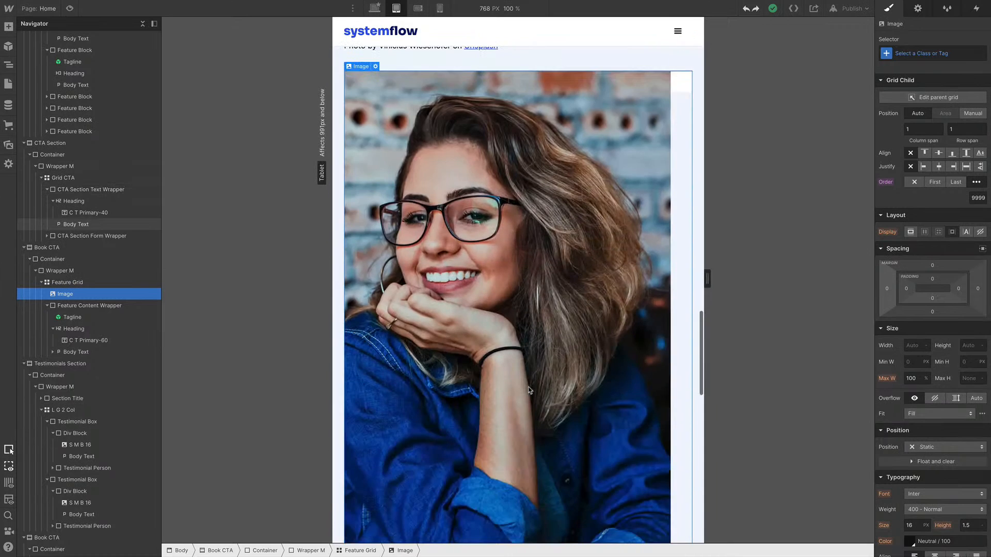
scroll(530, 389, "up", 3)
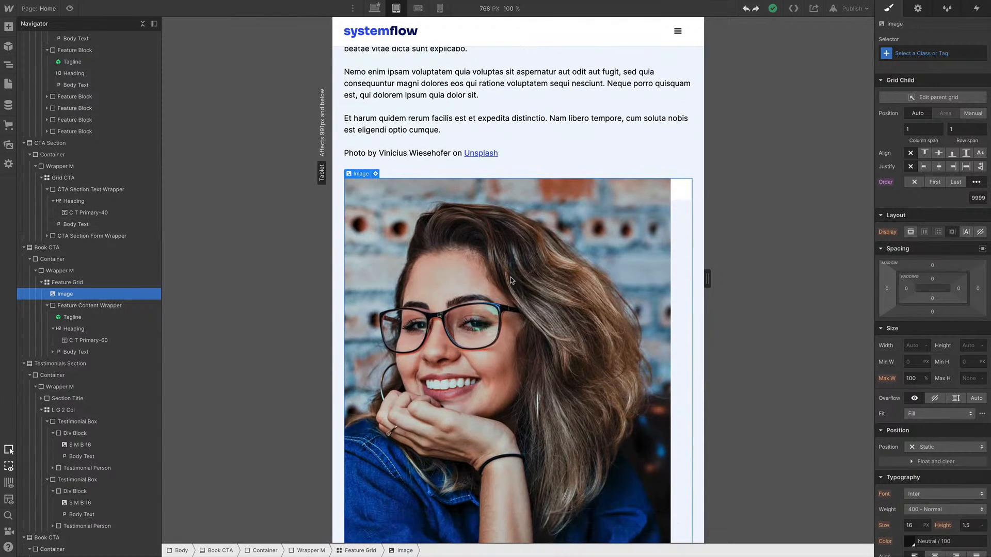
scroll(510, 280, "up", 5)
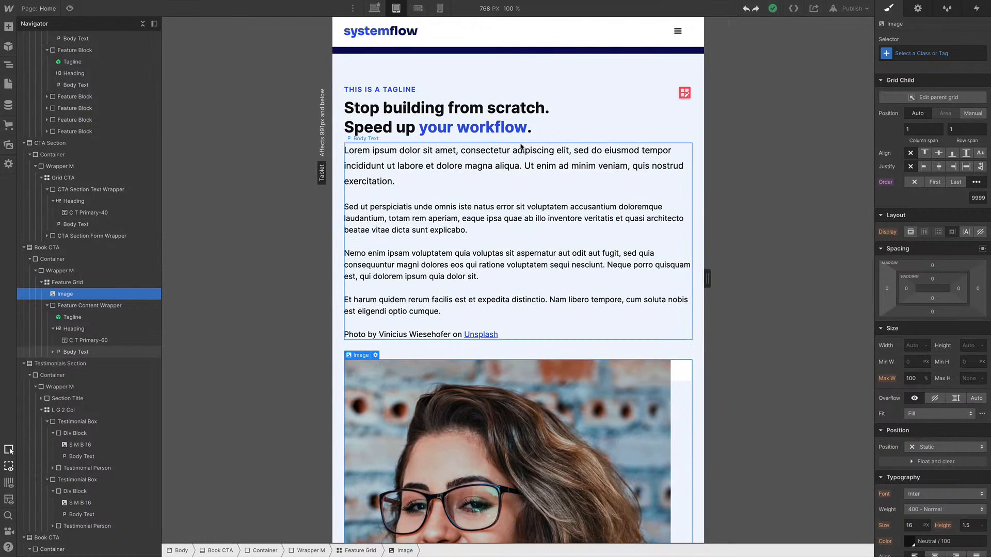
Try adding a column to the Book CTA feature grid at tablet size, and undo it
left_click(685, 93)
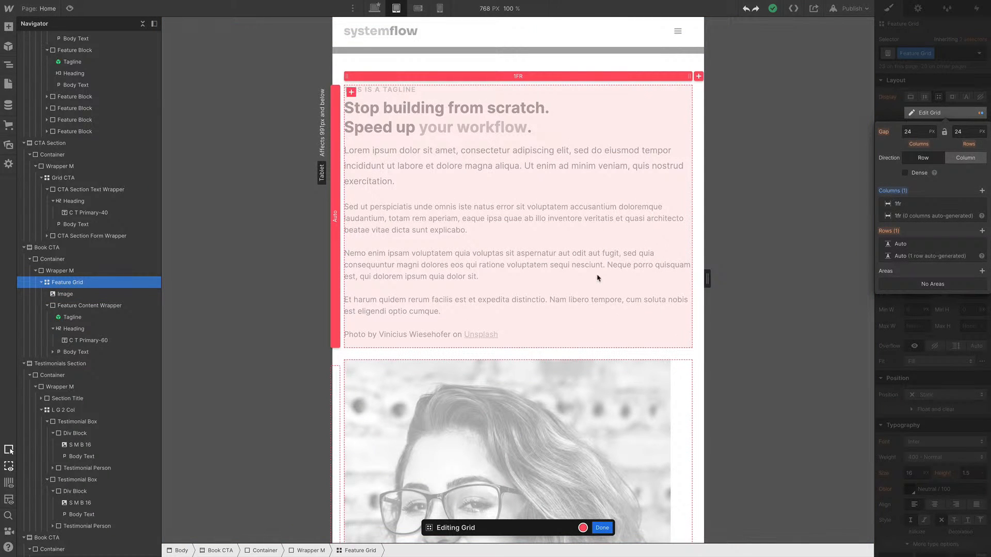
left_click(698, 76)
key("ctrl+z")
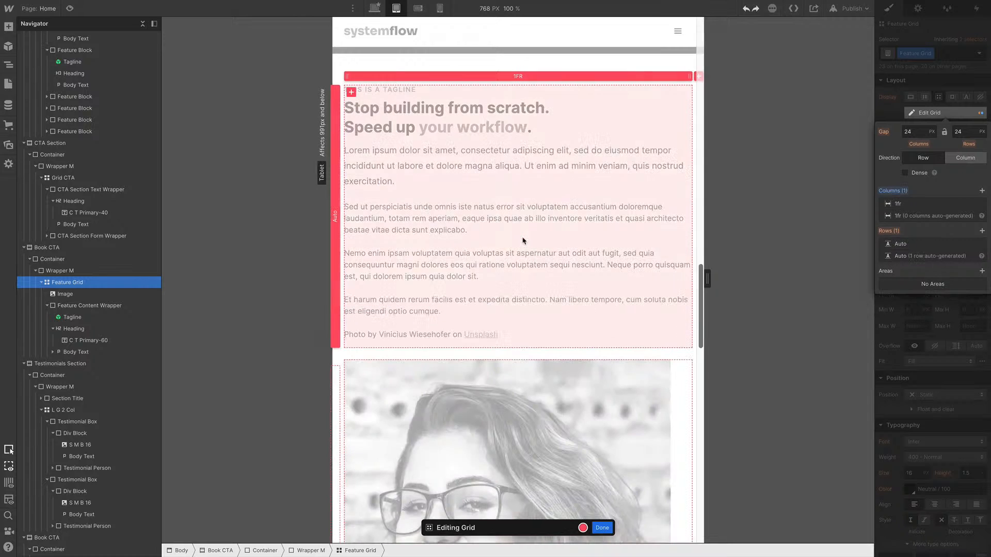
key("Escape")
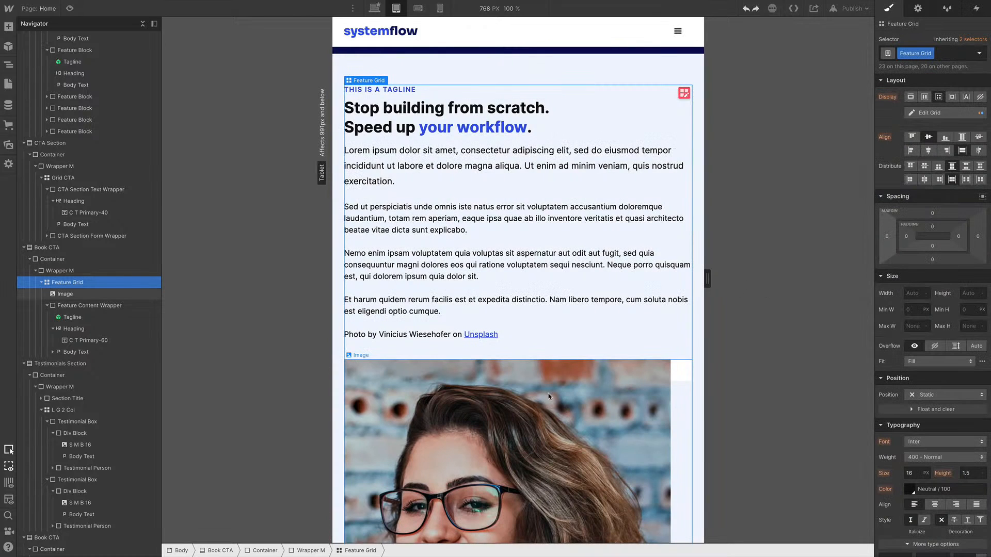
Review the Book CTA section's image and heading layout at tablet size
left_click(566, 413)
scroll(564, 352, "down", 5)
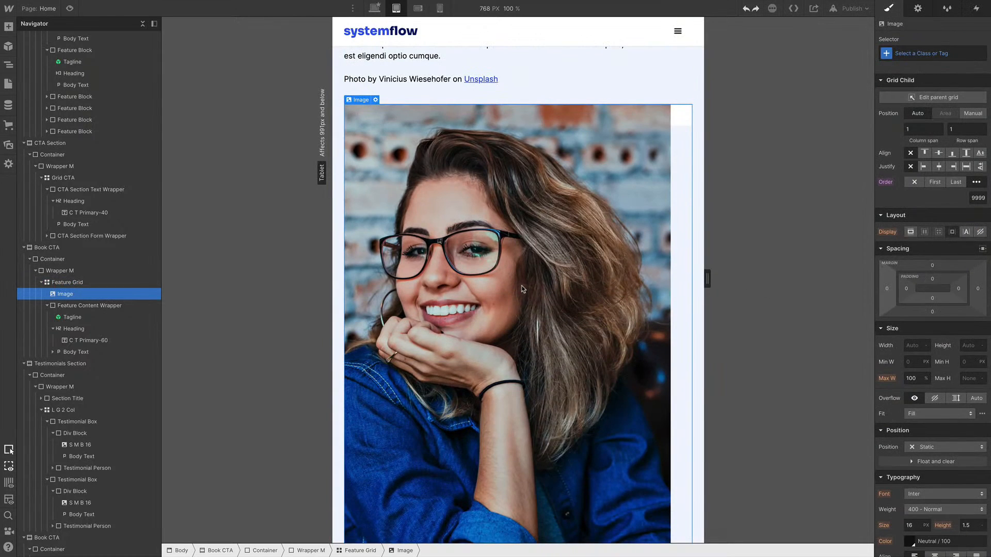
scroll(583, 283, "down", 7)
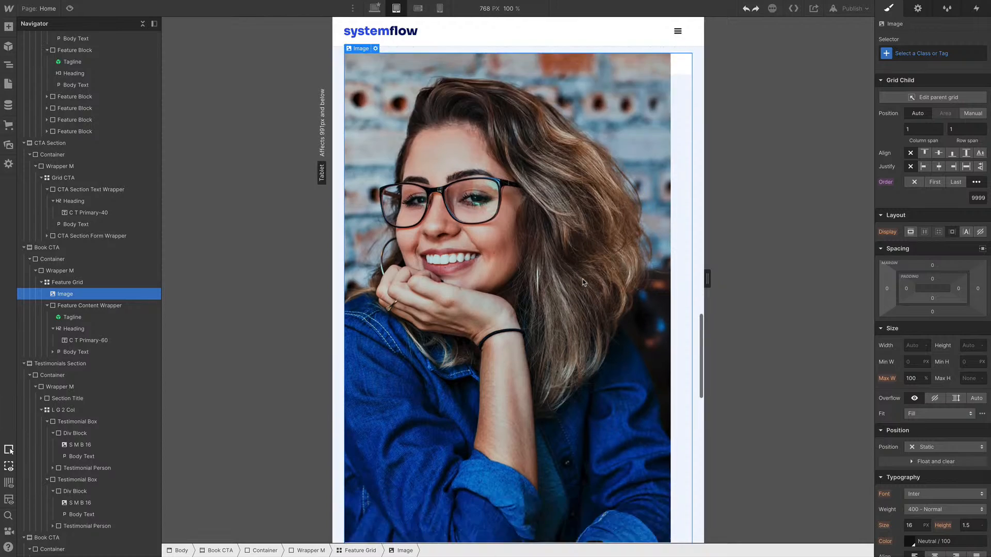
scroll(584, 282, "up", 20)
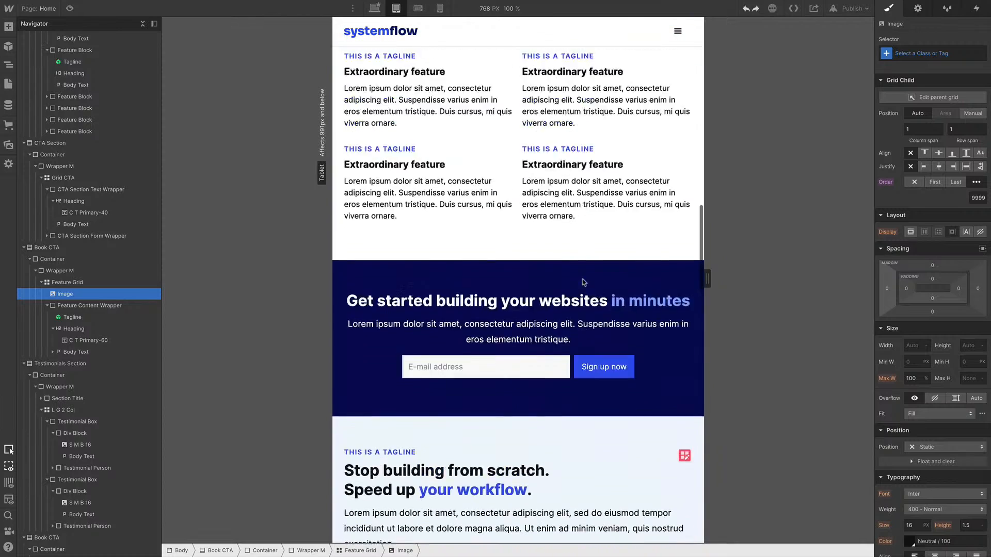
scroll(584, 283, "down", 2)
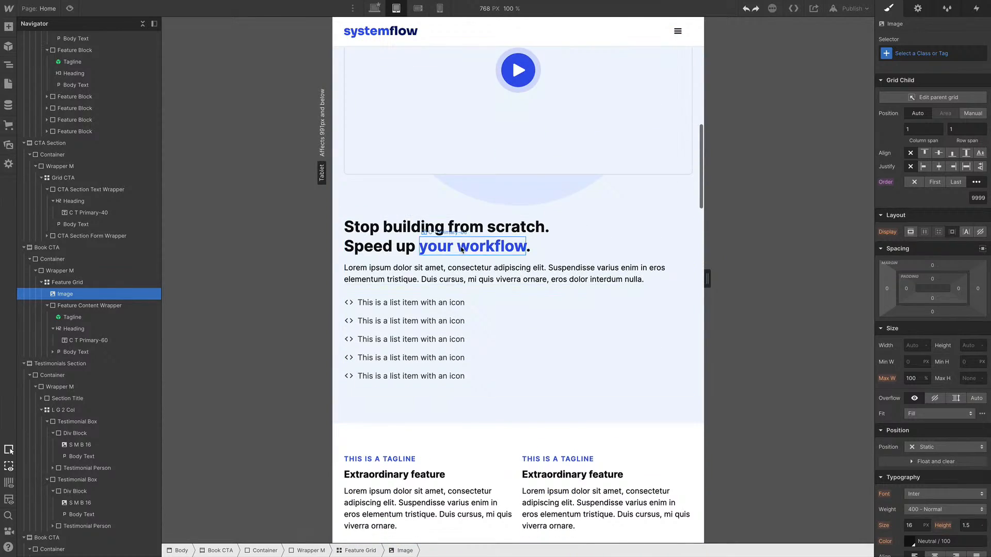
left_click(472, 246)
left_click(562, 233)
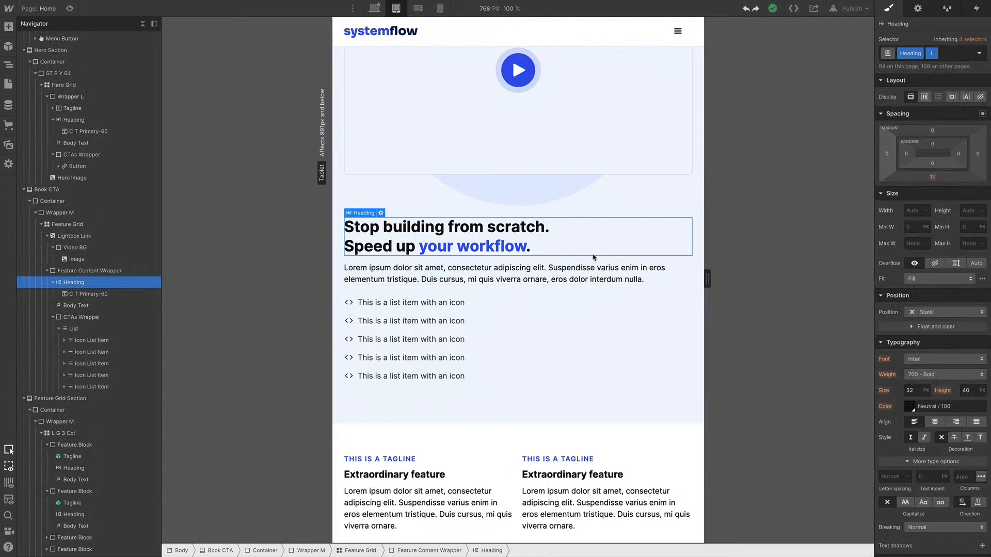
Browse the SystemFlow style guide's typography text components and text alignment classes
left_click(591, 272)
left_click(573, 243)
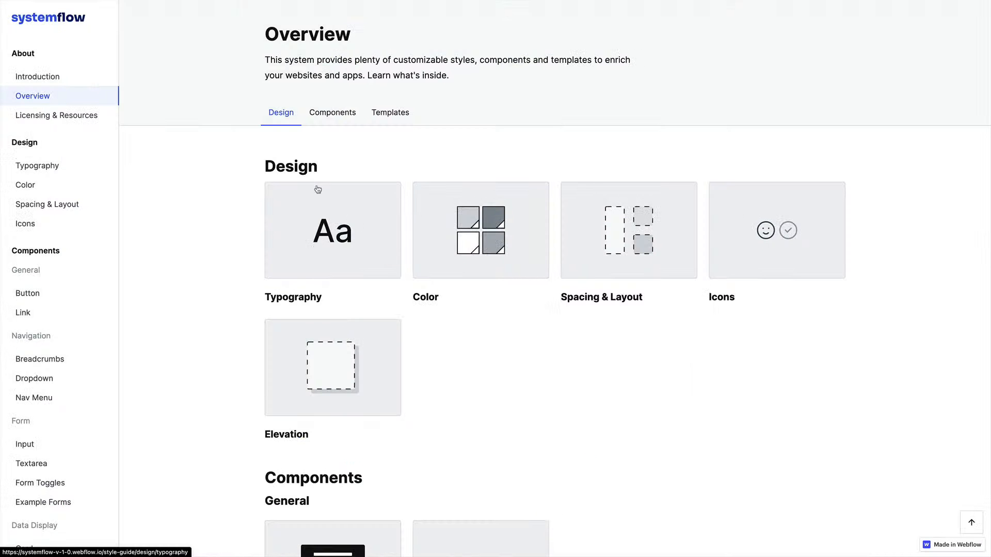
left_click(37, 165)
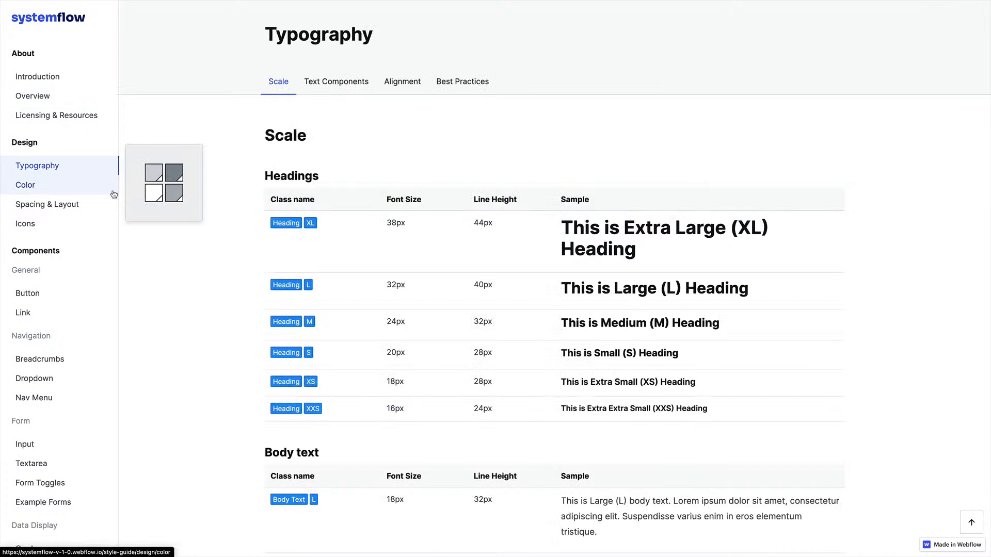
left_click(336, 77)
scroll(605, 184, "down", 15)
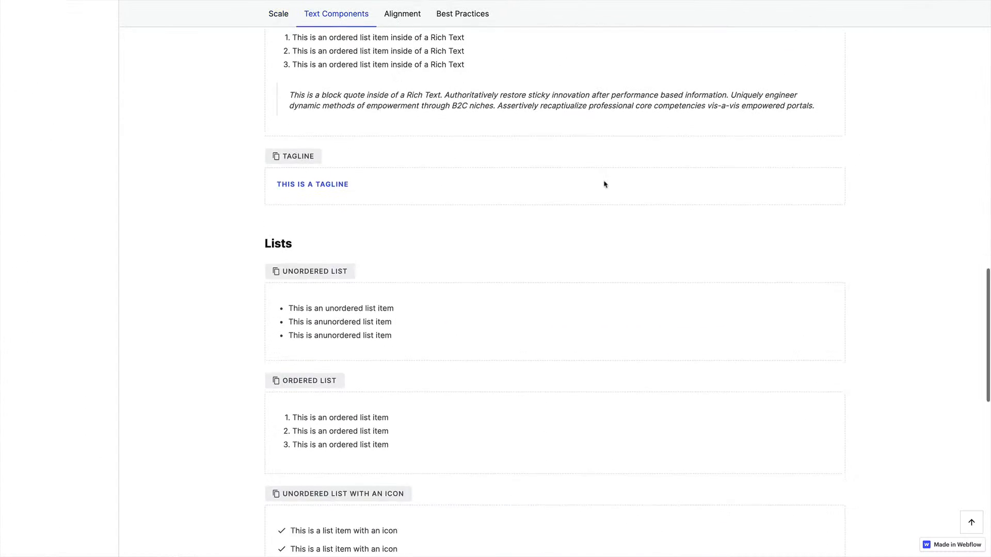
scroll(605, 185, "down", 1)
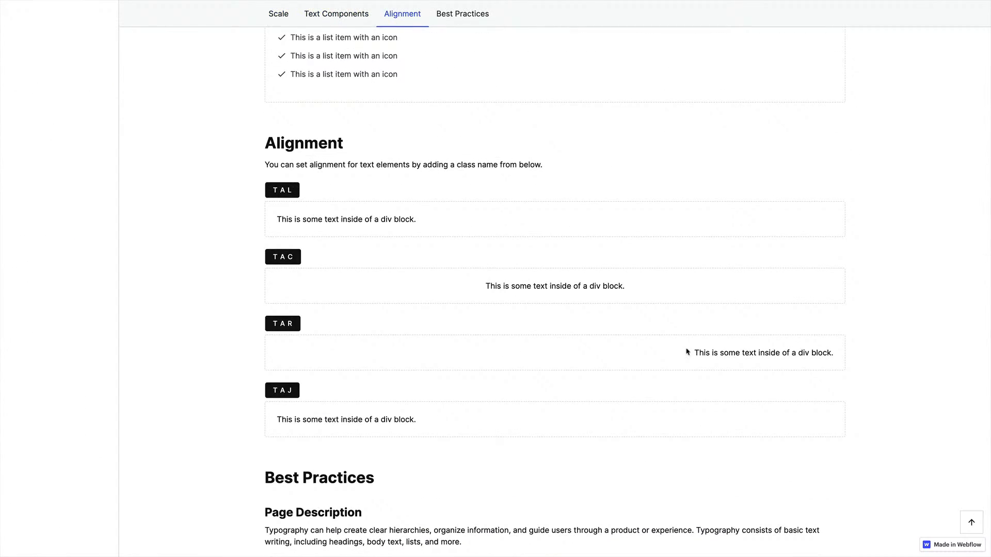
key("ctrl+Tab")
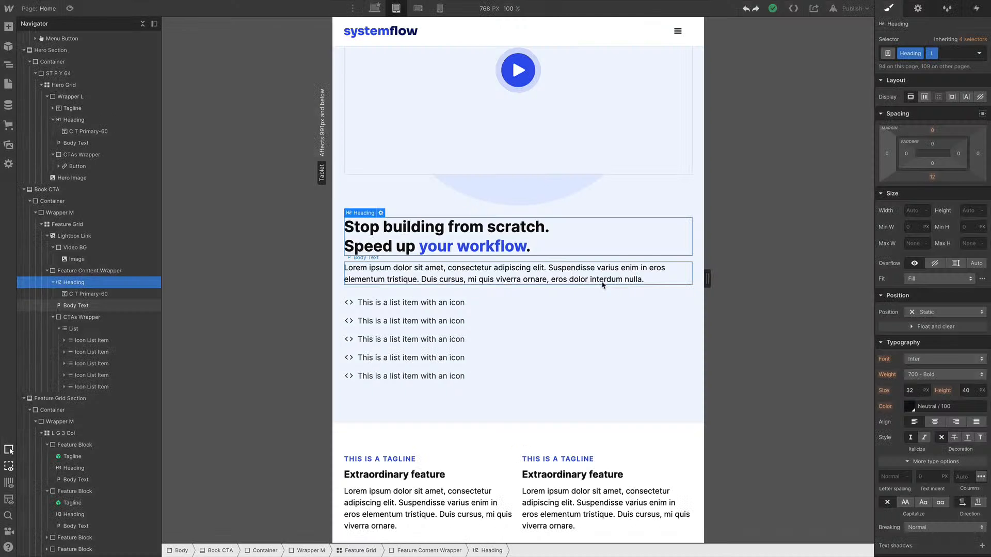
Add the T A C combo class to the Book CTA body text at tablet size
left_click(565, 272)
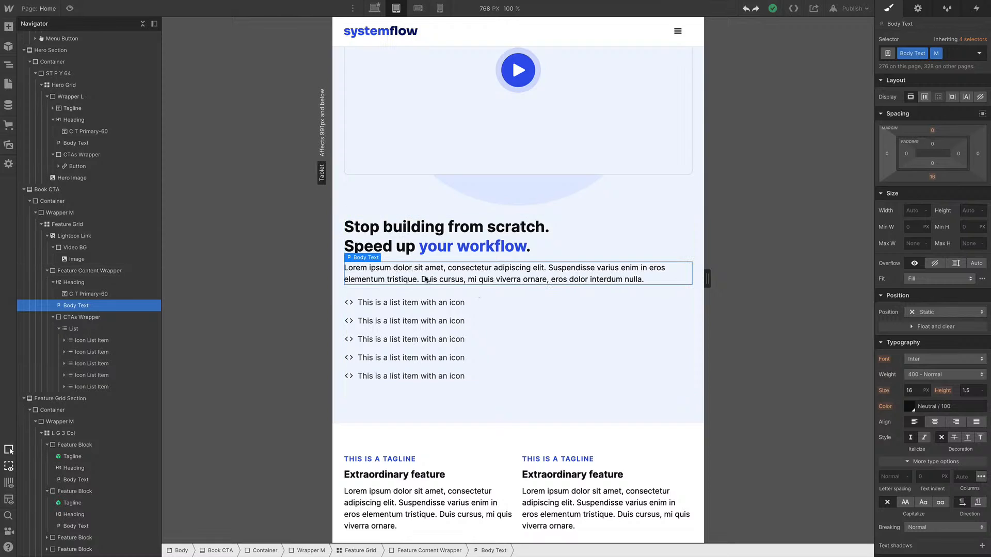
scroll(658, 297, "up", 1)
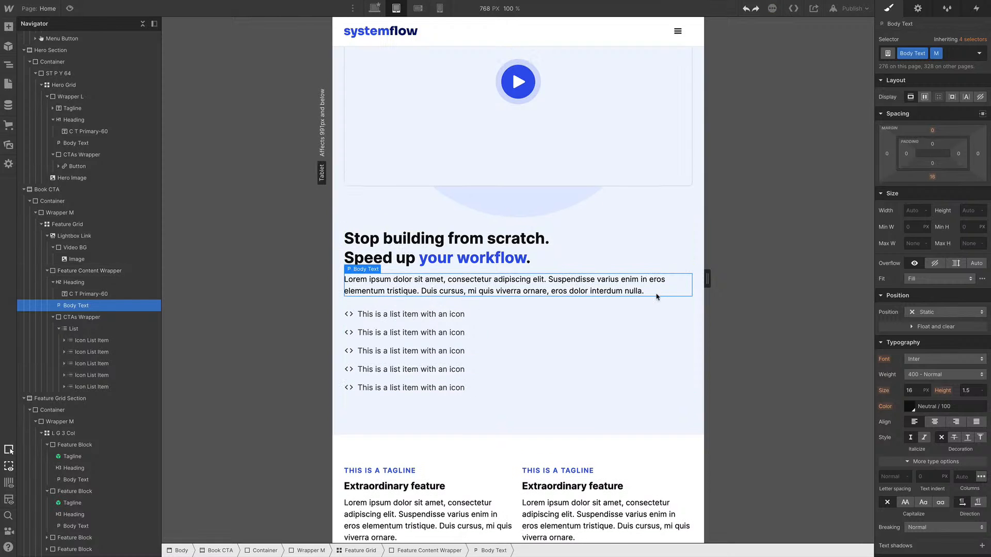
key("ctrl+Return")
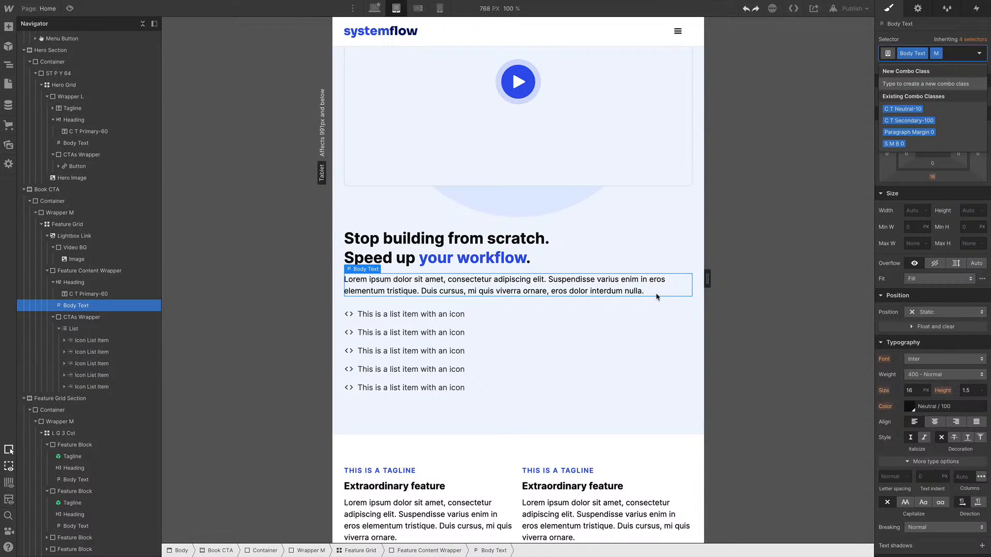
type("T A C")
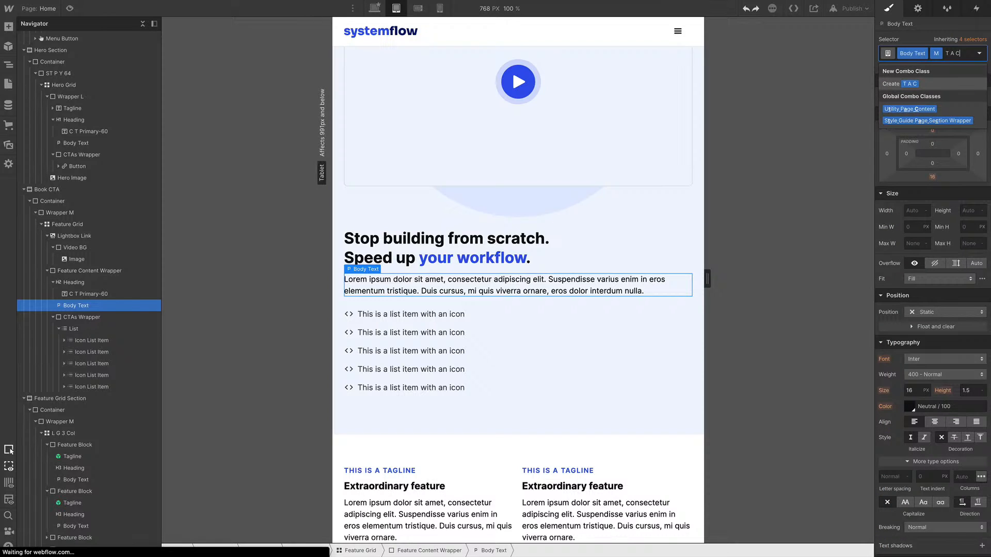
key("Return")
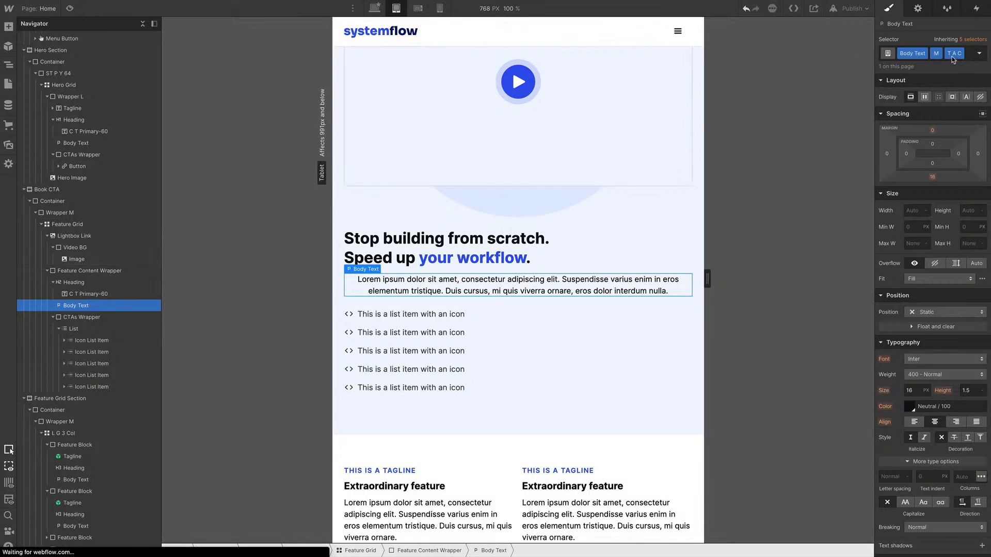
Check the centred body text at desktop size and remove the T A C class
left_click(373, 9)
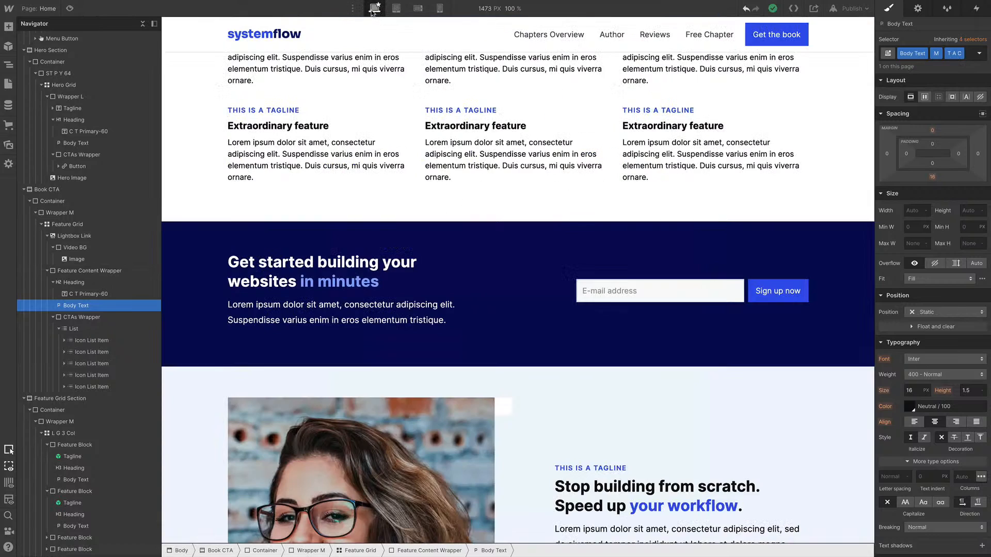
scroll(557, 216, "down", 6)
scroll(559, 216, "up", 18)
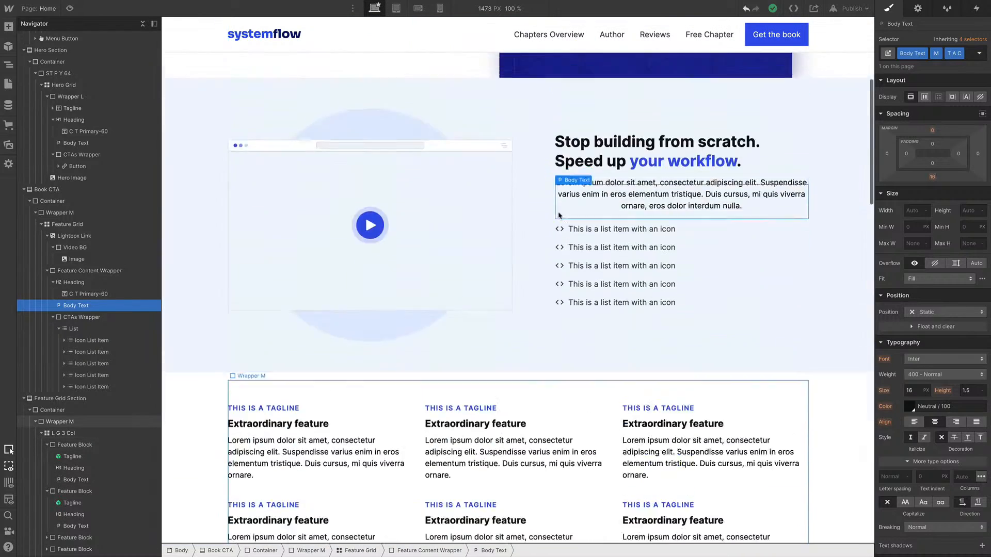
scroll(559, 216, "down", 3)
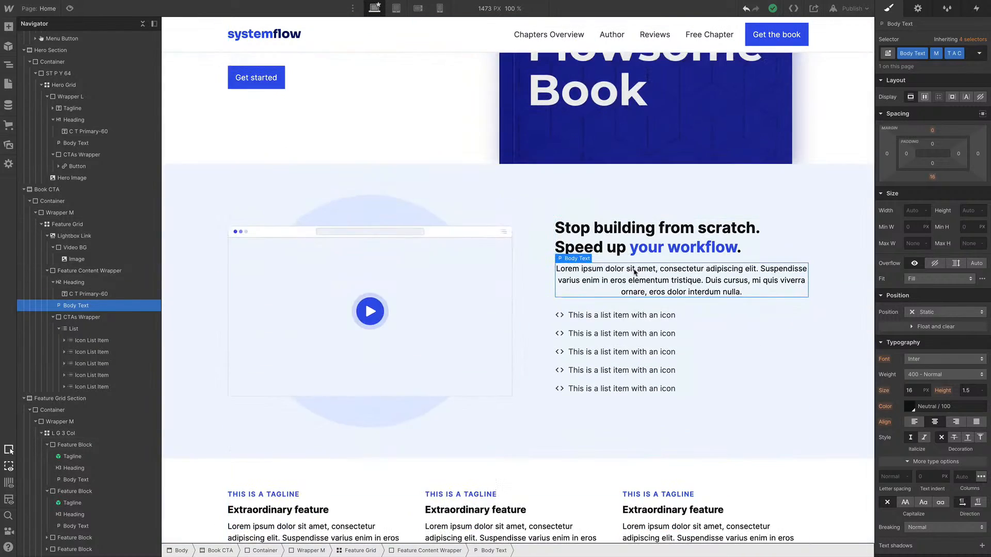
left_click(960, 55)
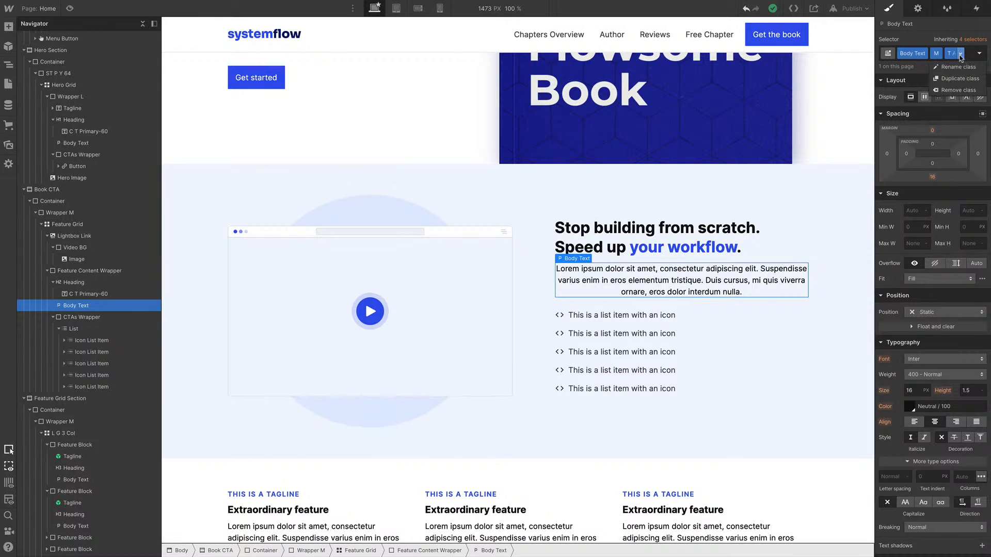
left_click(961, 91)
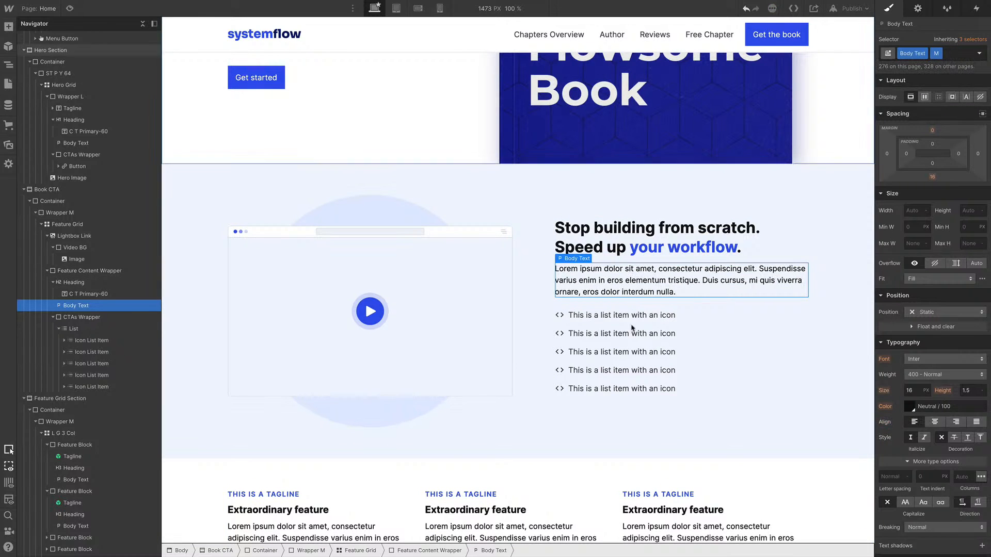
At tablet size, give the Book CTA body text a new Extra Class combo class and centre-align it
left_click(396, 9)
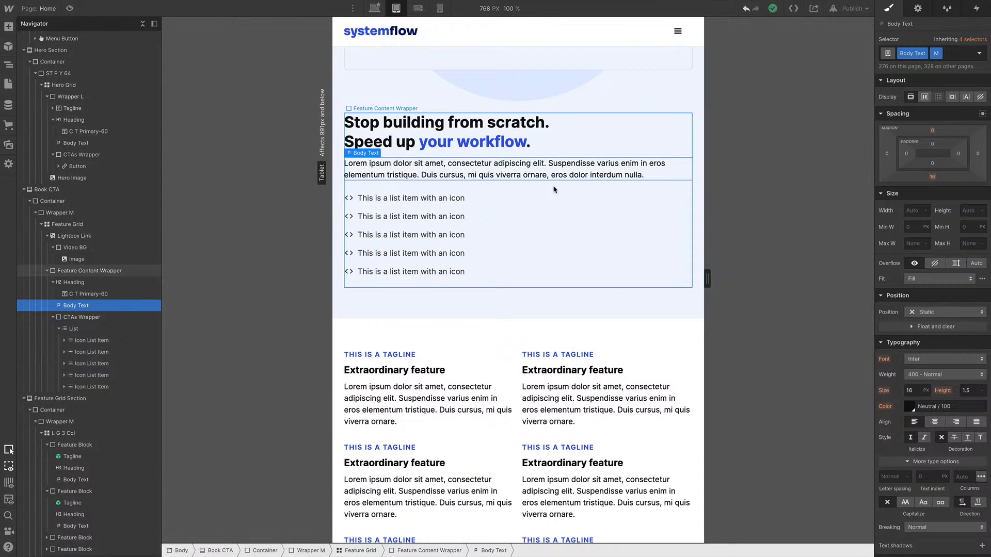
key("ctrl+Return")
type("Ext")
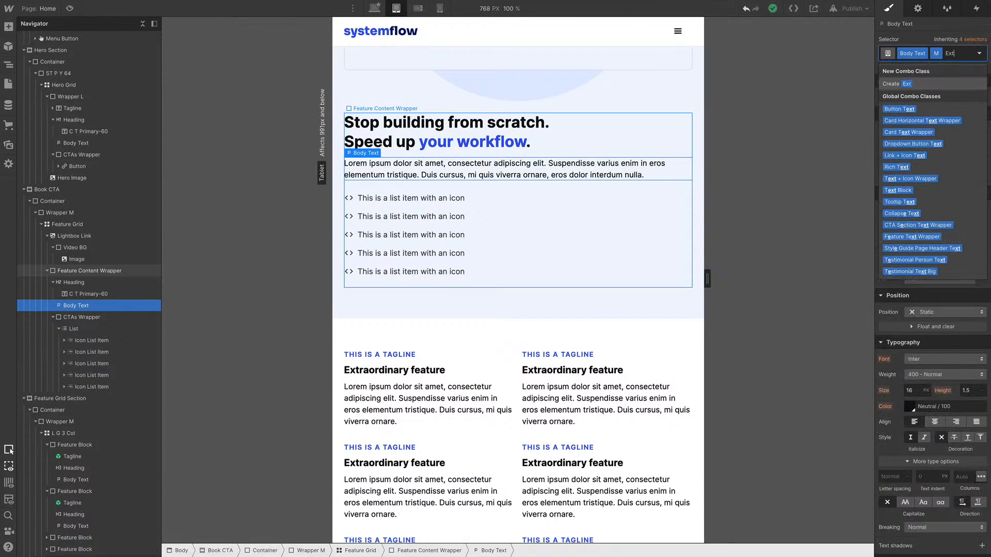
type("ra Class")
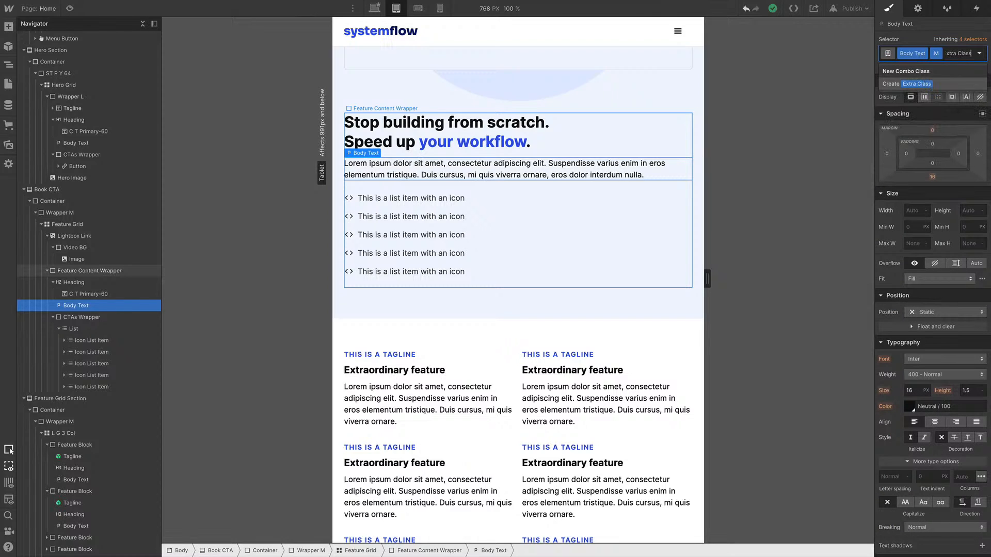
left_click(897, 79)
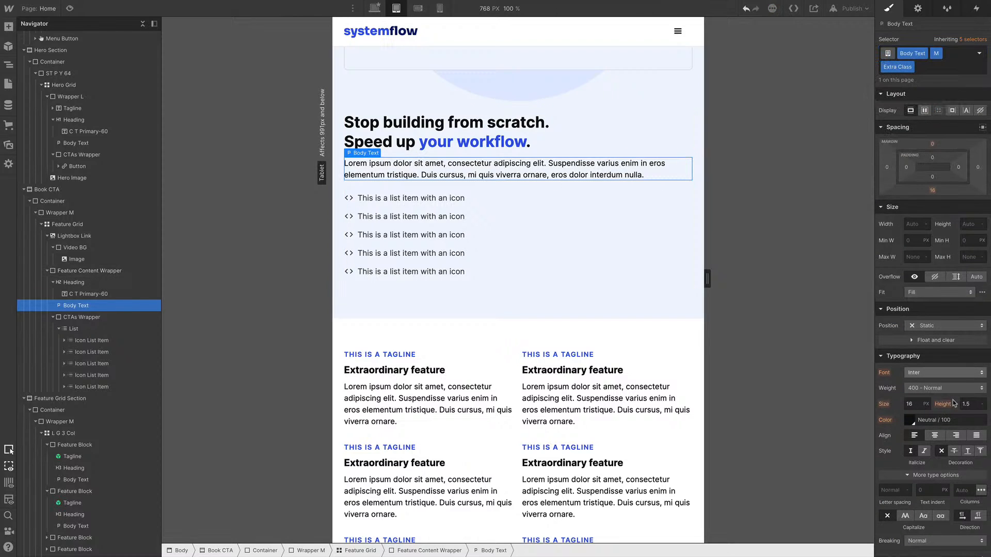
left_click(935, 435)
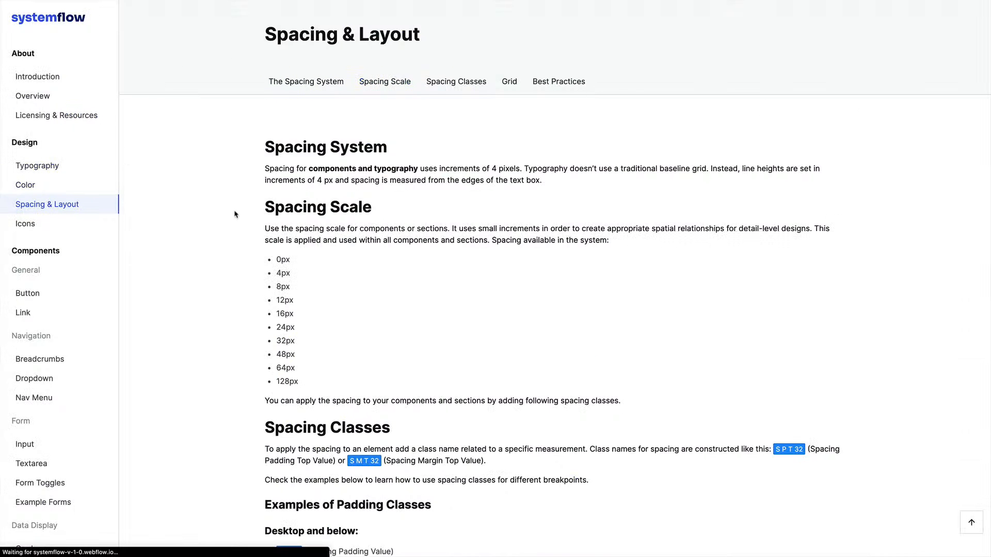
Read the style guide's spacing padding classes for each breakpoint
scroll(416, 241, "down", 5)
scroll(416, 241, "down", 3)
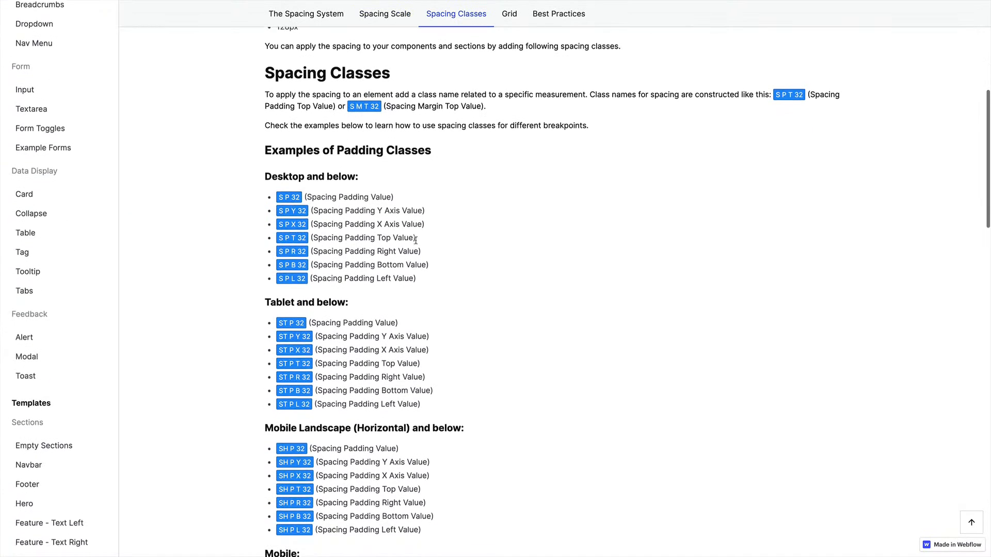
scroll(416, 242, "down", 3)
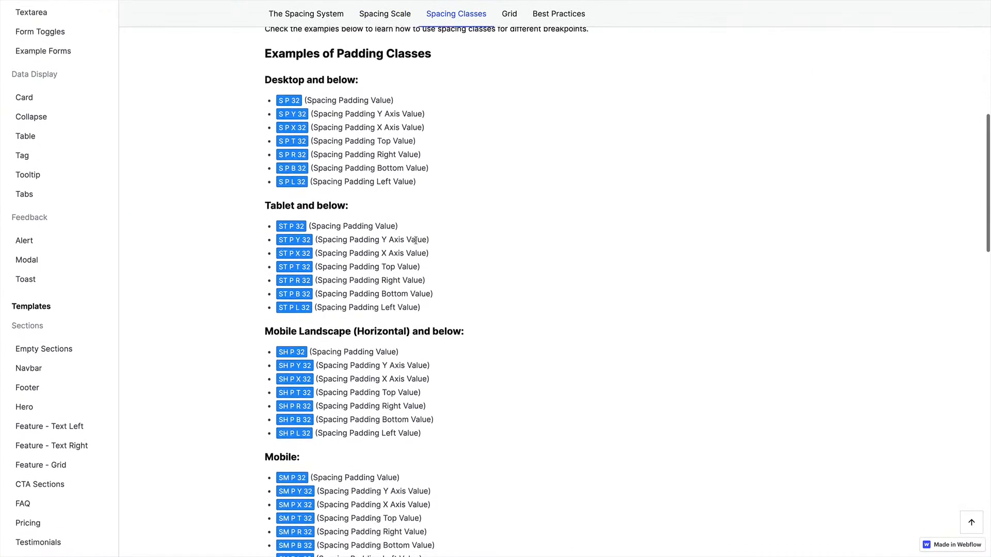
scroll(464, 155, "up", 1)
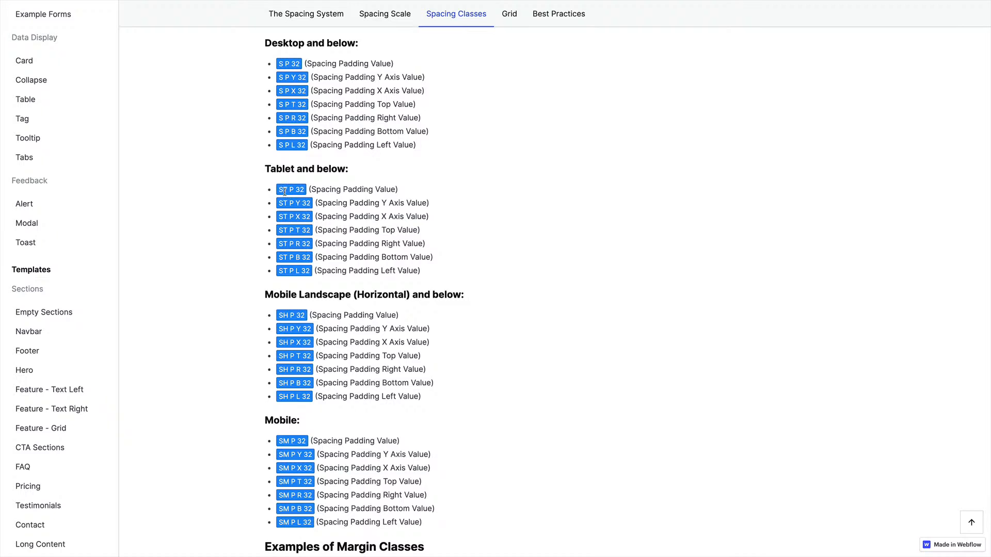
scroll(401, 214, "up", 10)
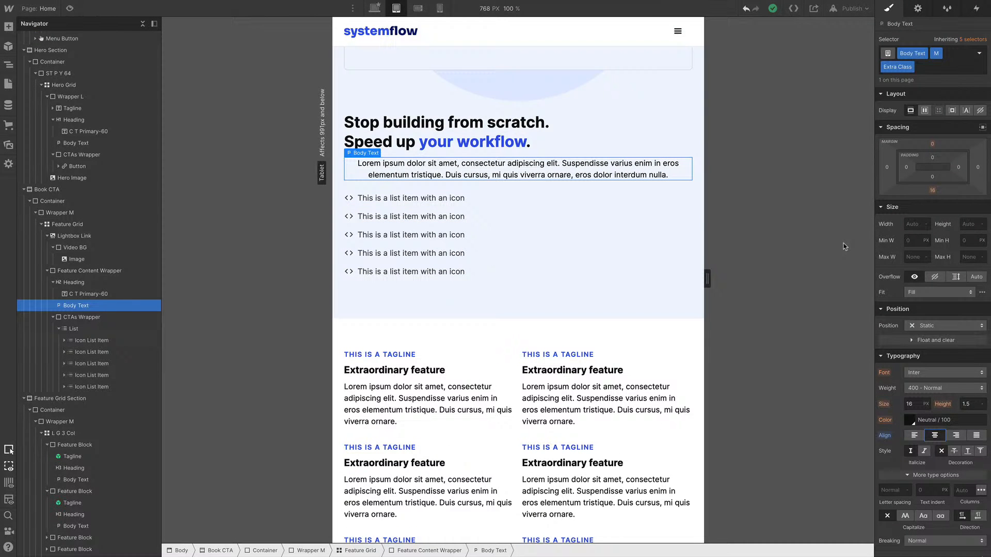
Open the project's font settings and delete the Inter Google font
left_click(375, 8)
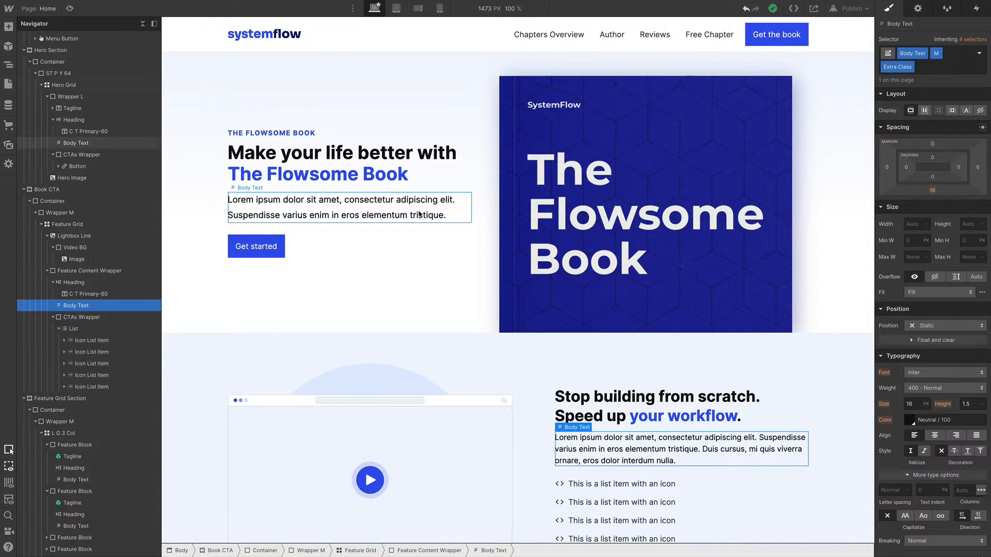
left_click(620, 217)
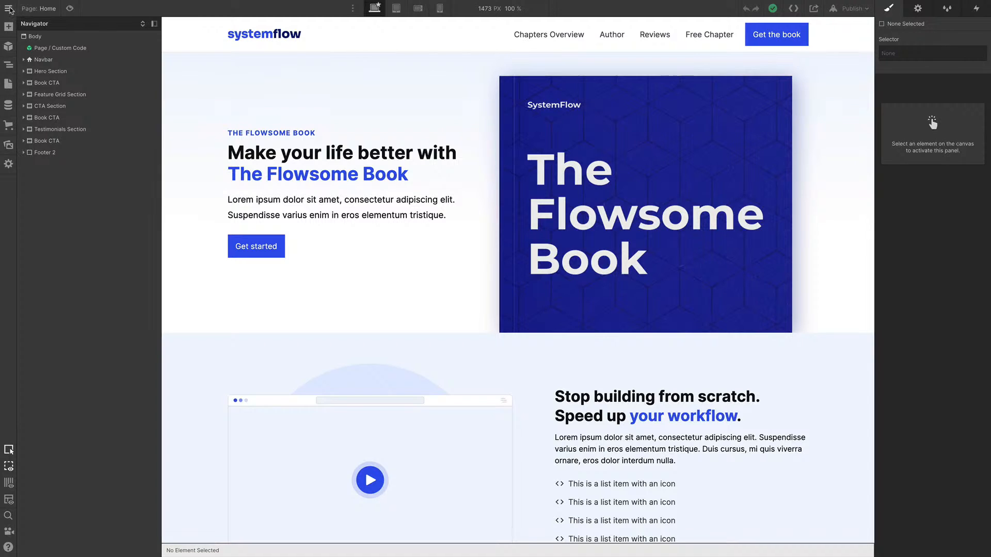
left_click(9, 10)
left_click(50, 33)
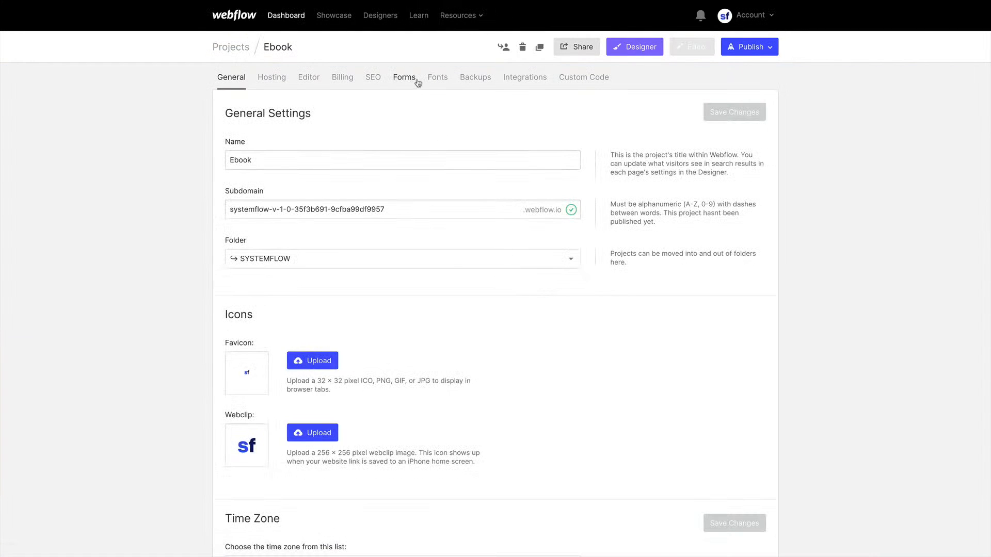
left_click(431, 80)
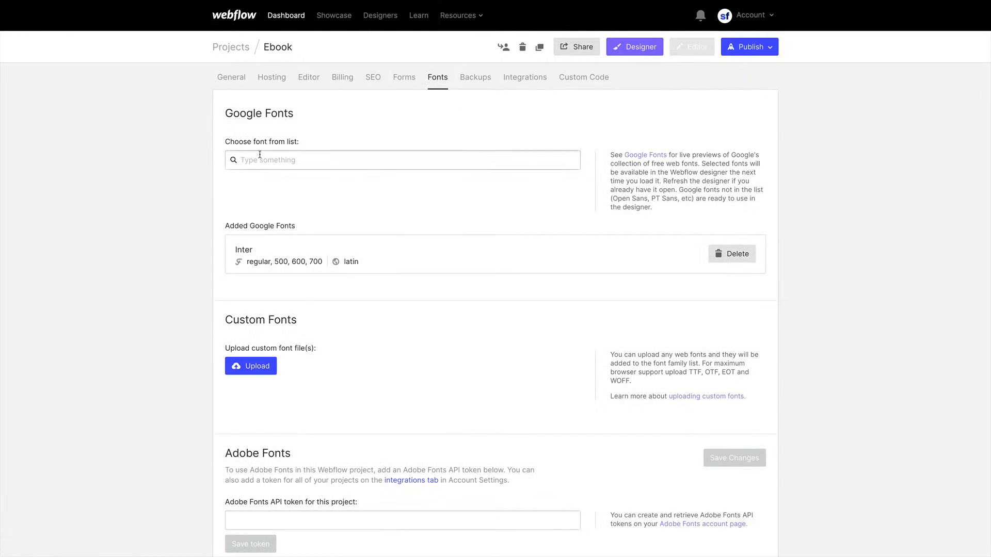
left_click(736, 254)
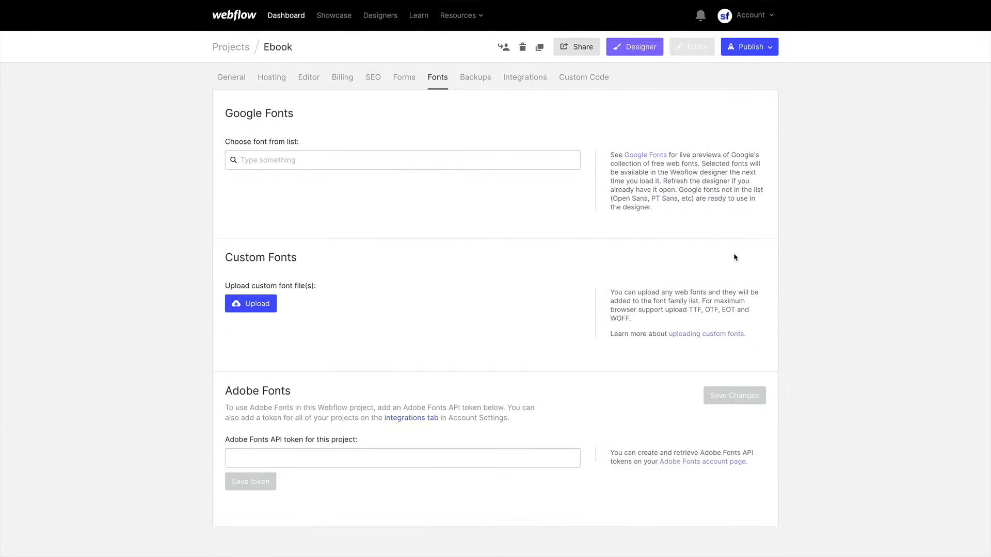
Add the Lora Google font with the Regular and 600 weights
left_click(272, 165)
type("lor")
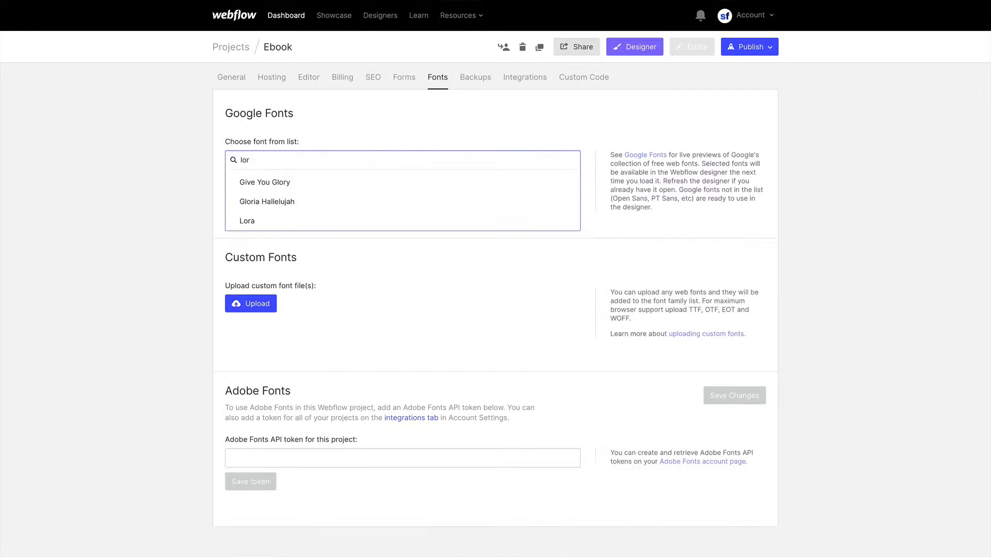
left_click(247, 221)
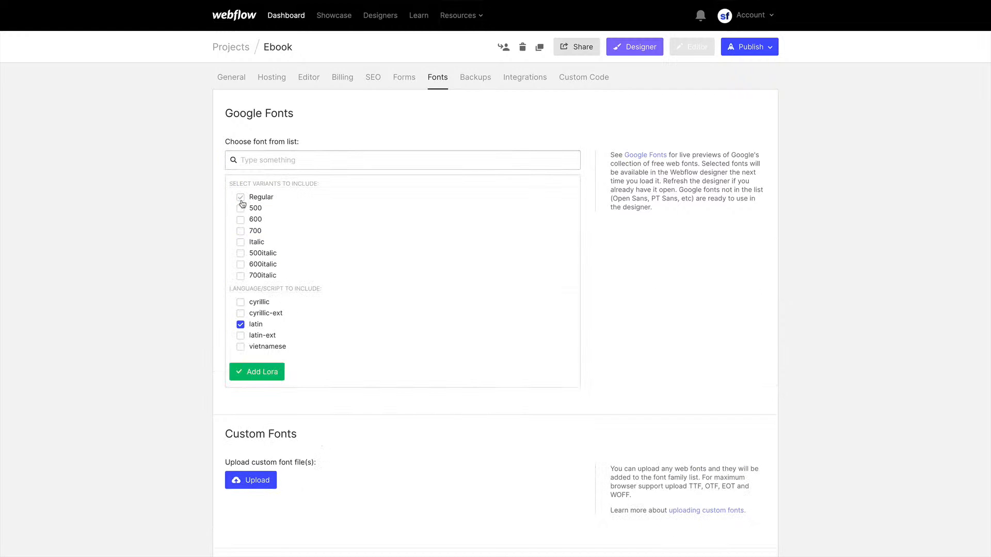
left_click(240, 220)
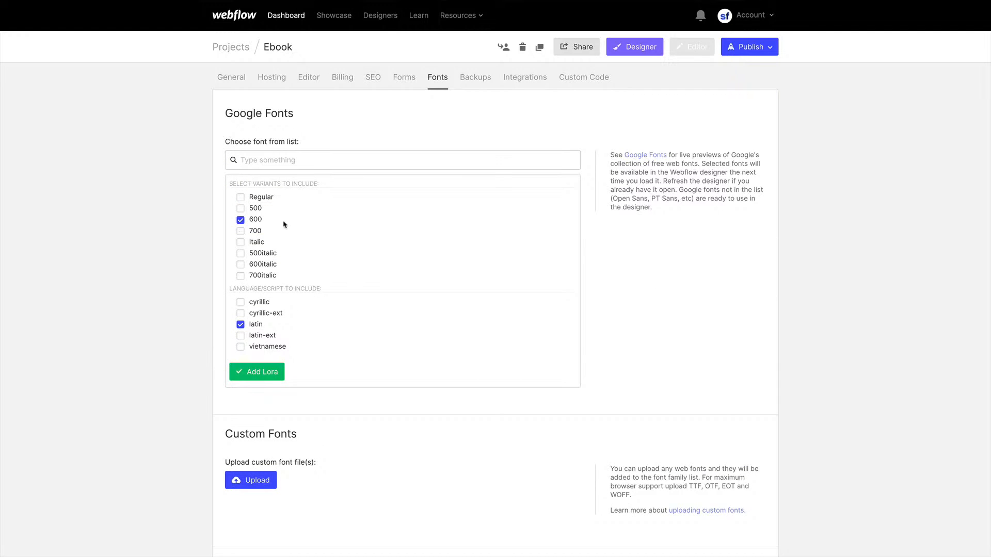
left_click(255, 372)
Add the Epilogue Google font with the Regular, 500 and 600 weights
left_click(279, 161)
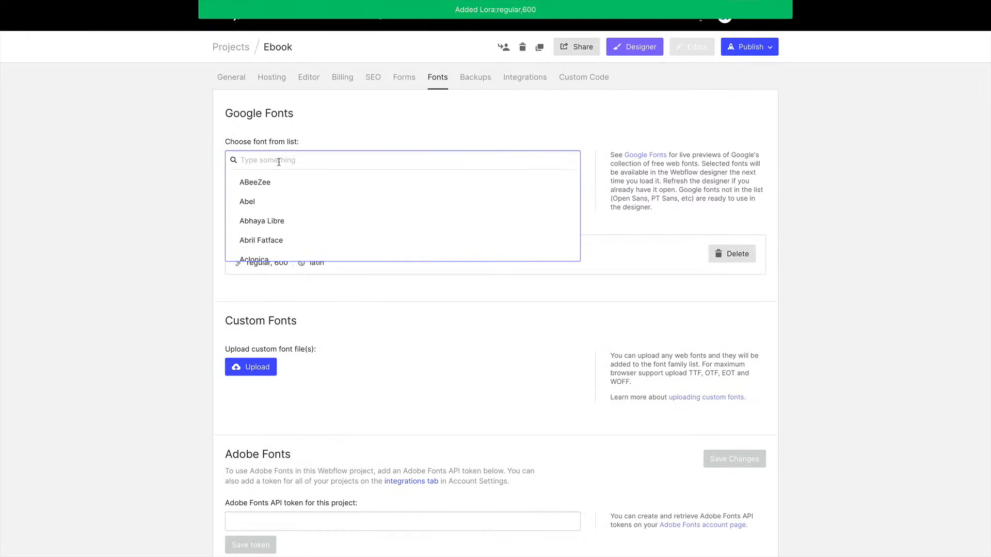
type("epi")
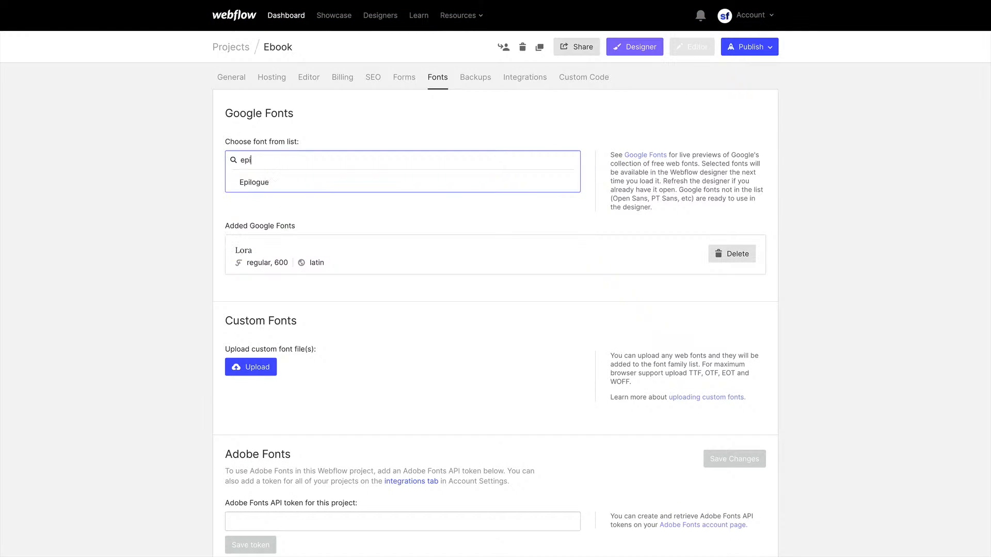
left_click(254, 182)
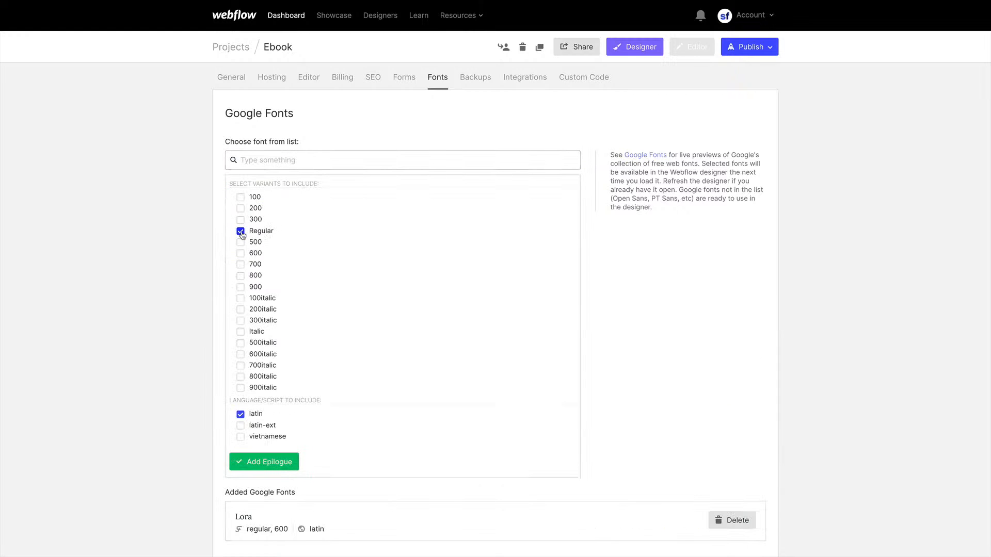
left_click(241, 232)
left_click(241, 243)
left_click(240, 253)
left_click(273, 462)
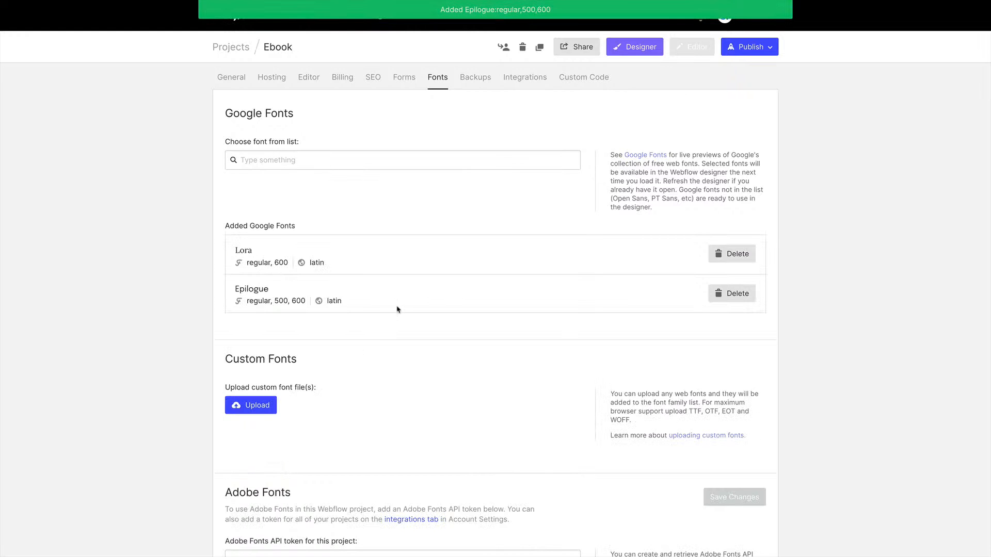
Open the Designer, go to the Customize page and set the Body (All Pages) font to Epilogue, 400 Normal
left_click(639, 51)
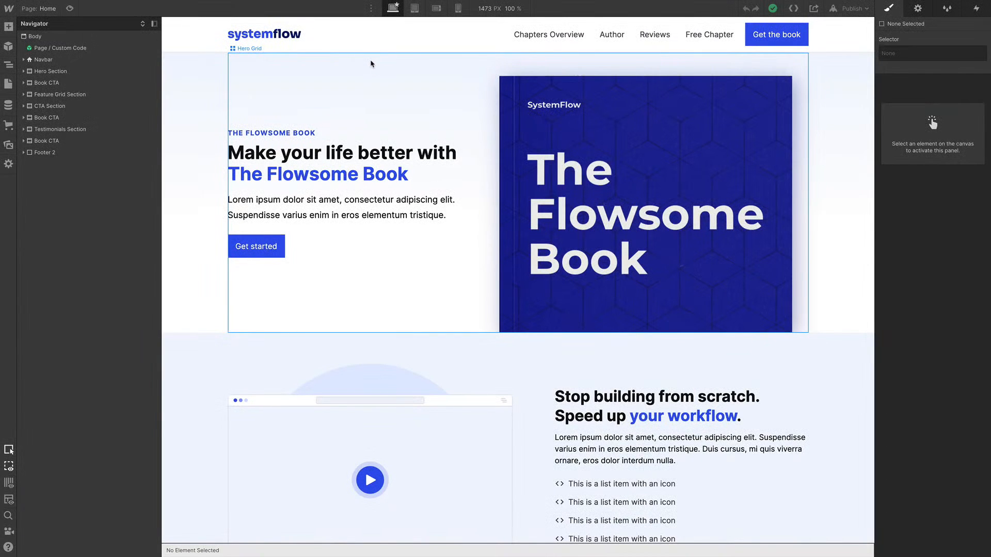
left_click(315, 157)
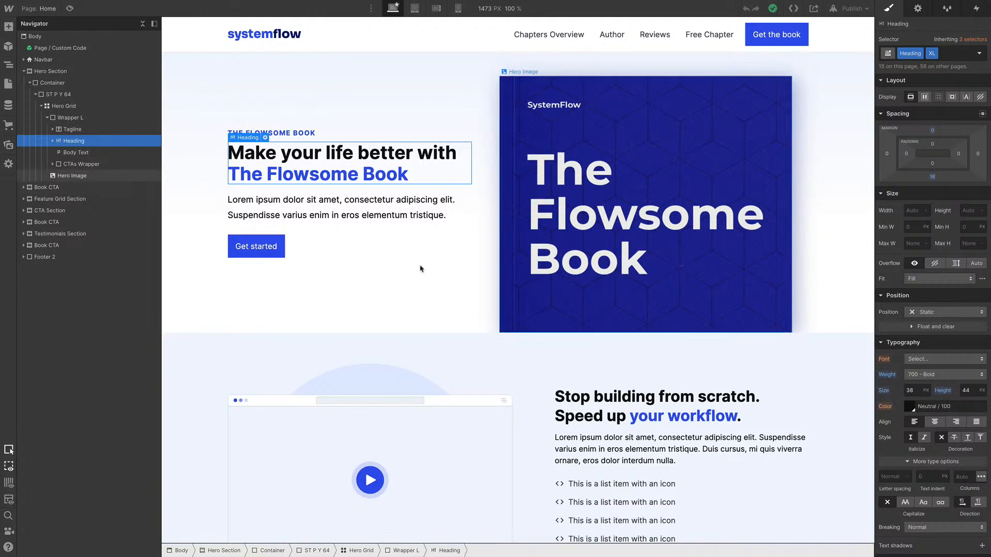
left_click(44, 12)
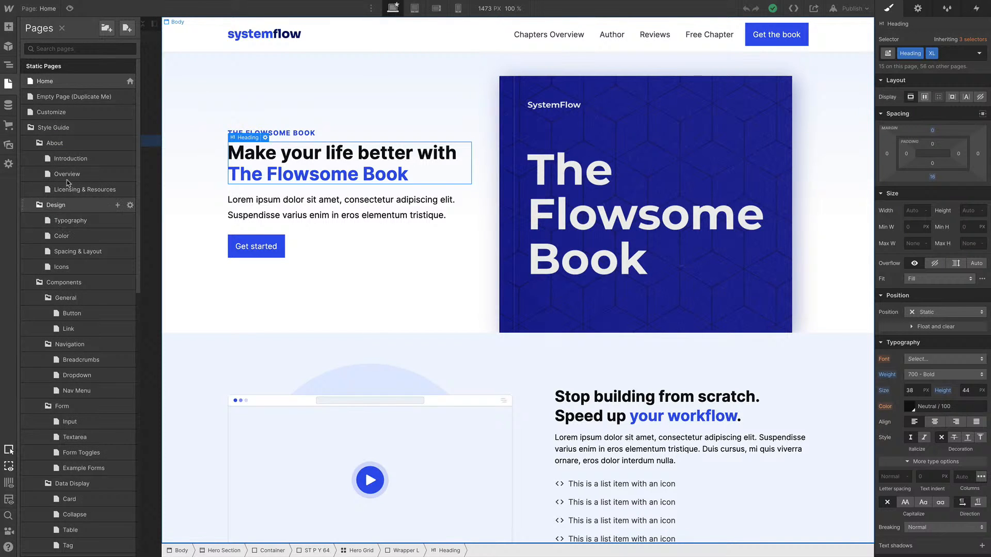
left_click(62, 113)
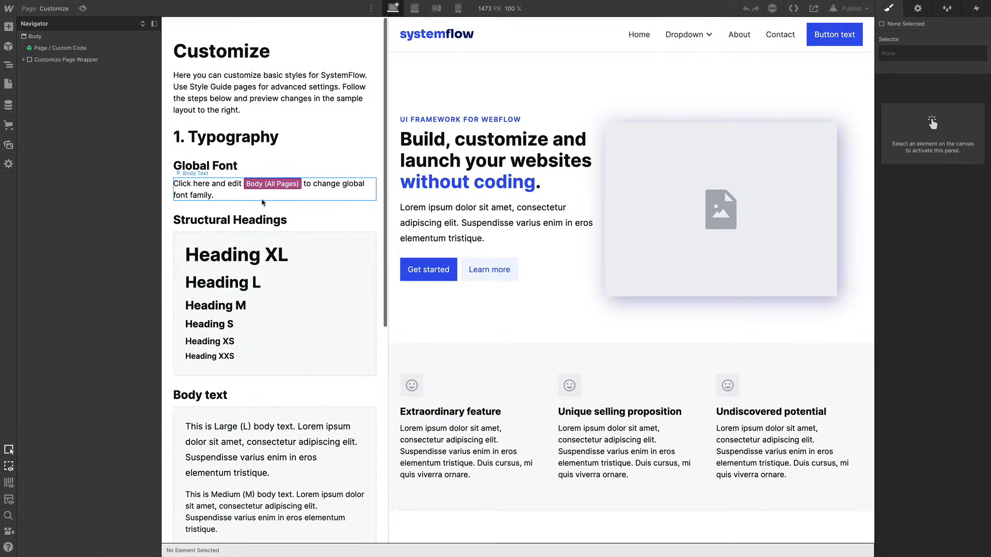
left_click(173, 187)
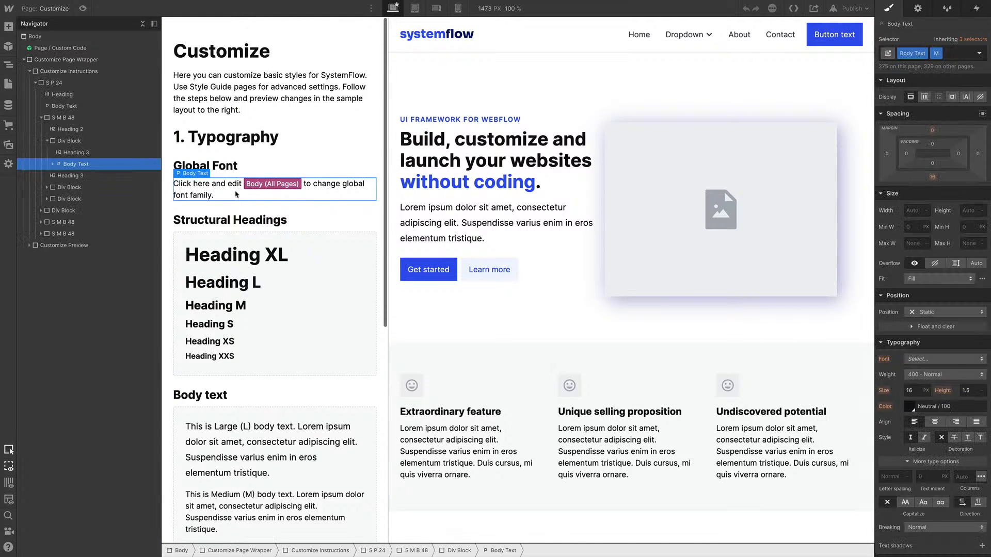
left_click(60, 40)
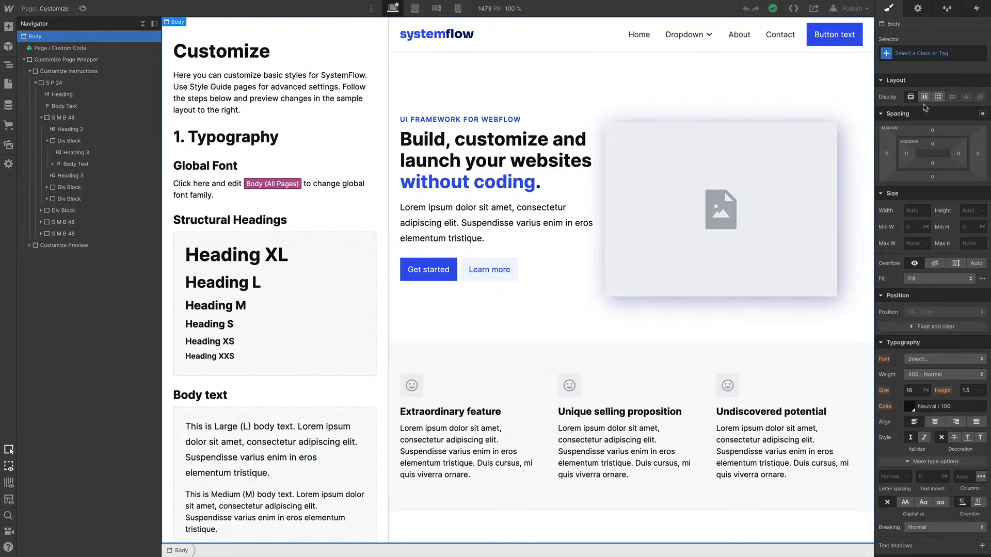
left_click(927, 52)
left_click(905, 109)
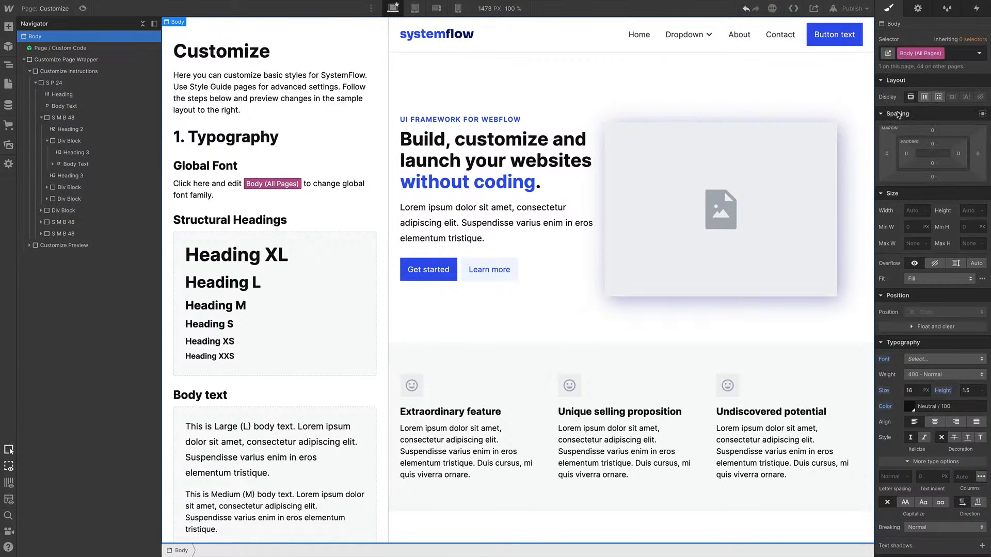
left_click(919, 360)
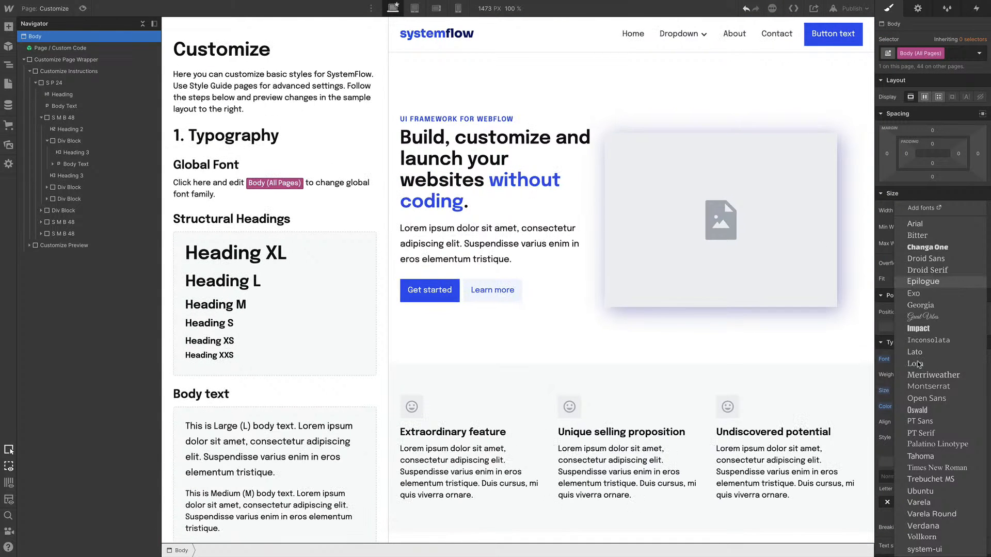
left_click(926, 375)
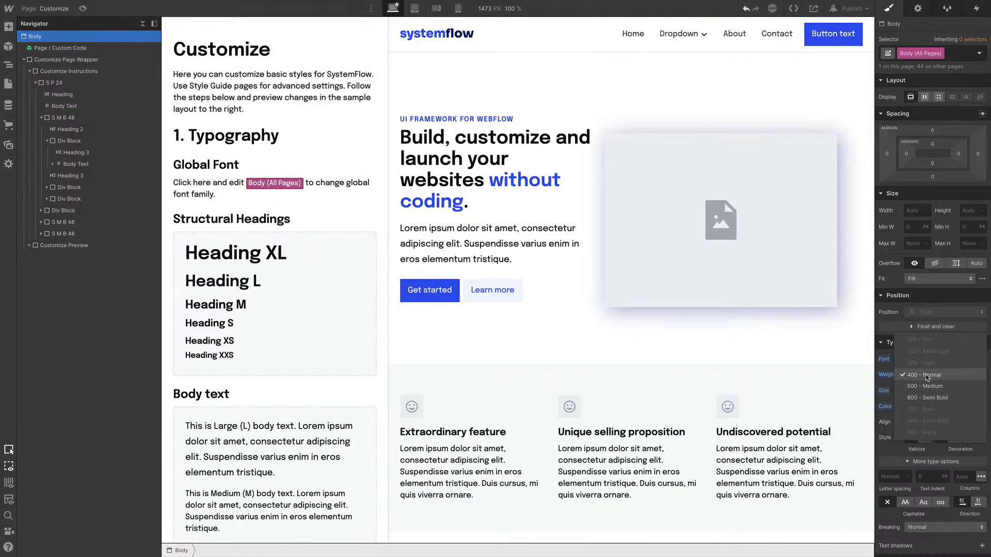
left_click(926, 375)
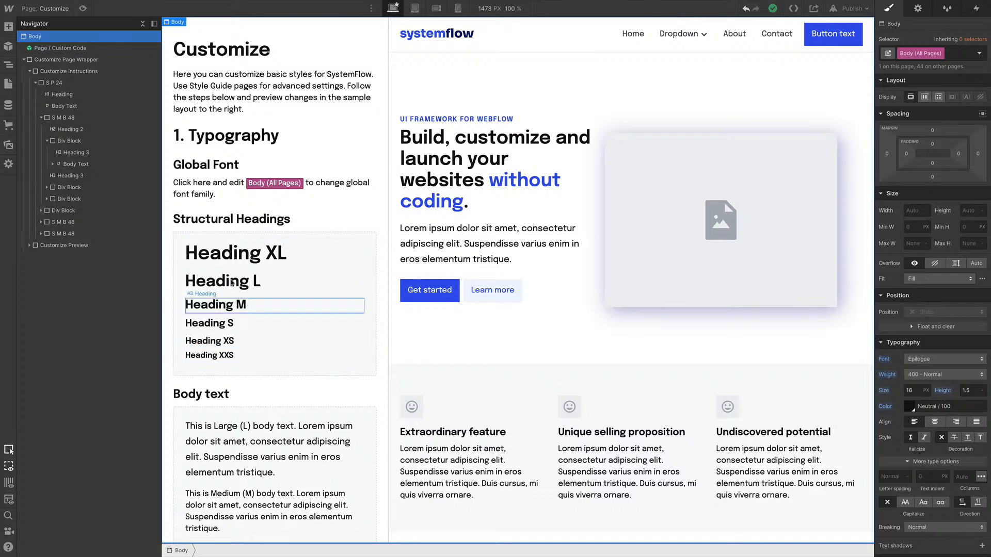
On the Home page, set the hero Heading class font to Lora, temporarily removing and re-adding the XL combo class
left_click(48, 12)
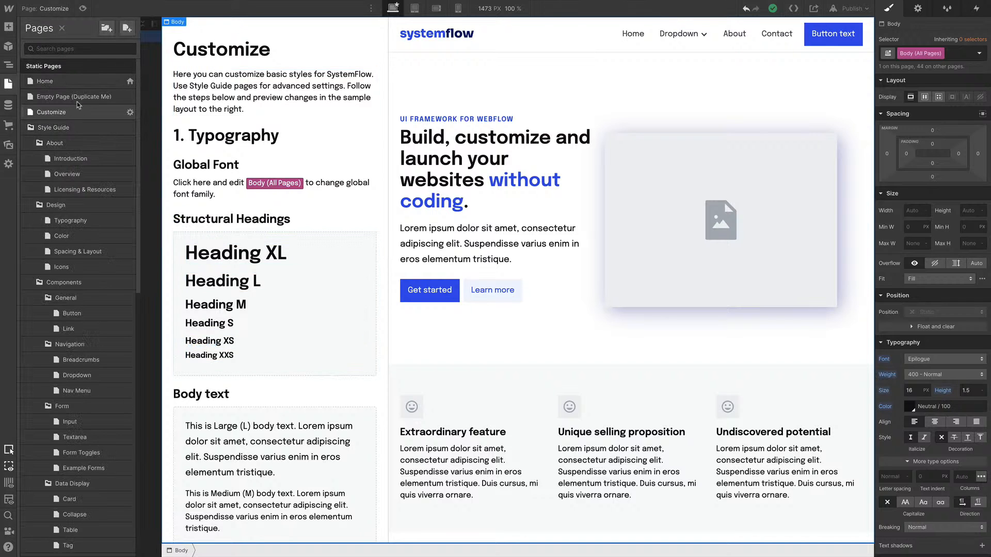
left_click(73, 81)
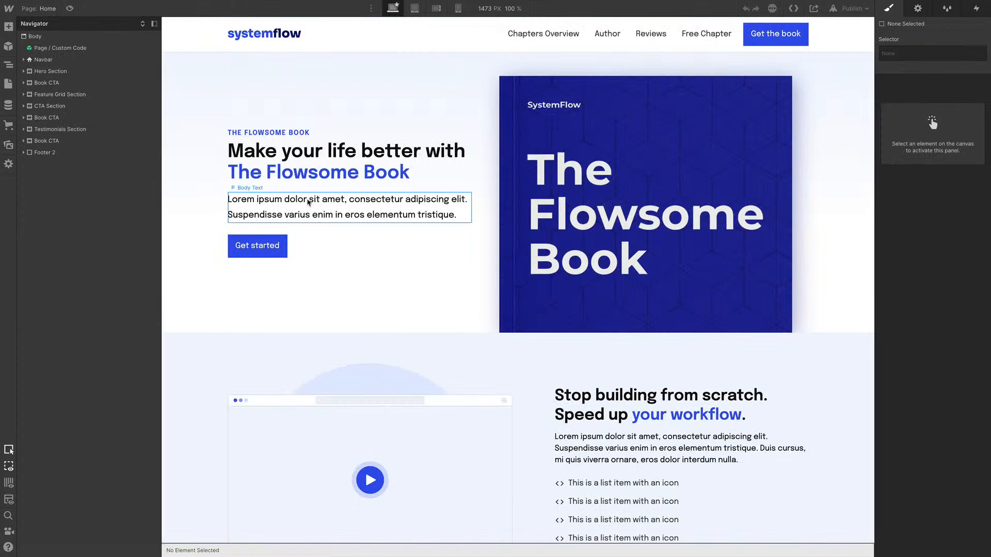
left_click(299, 153)
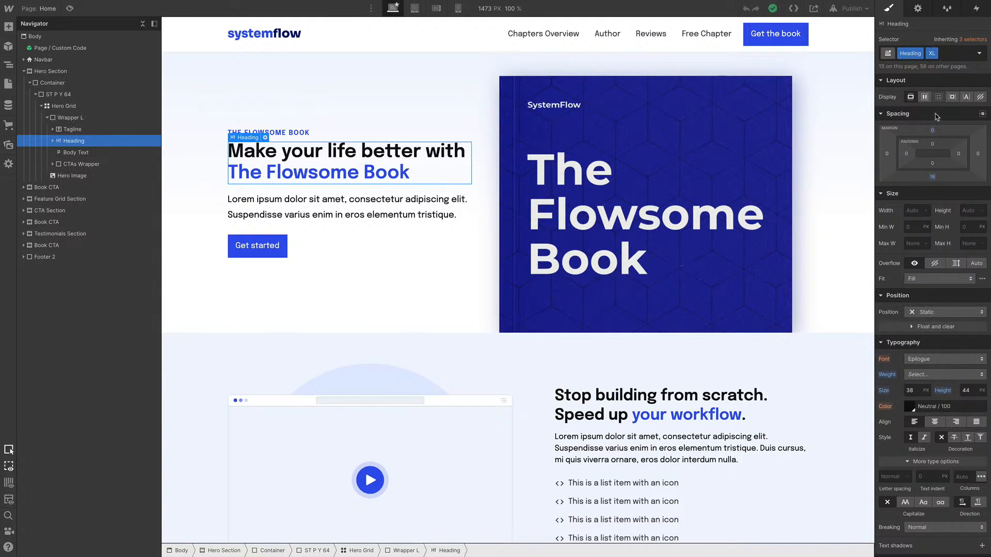
left_click(943, 53)
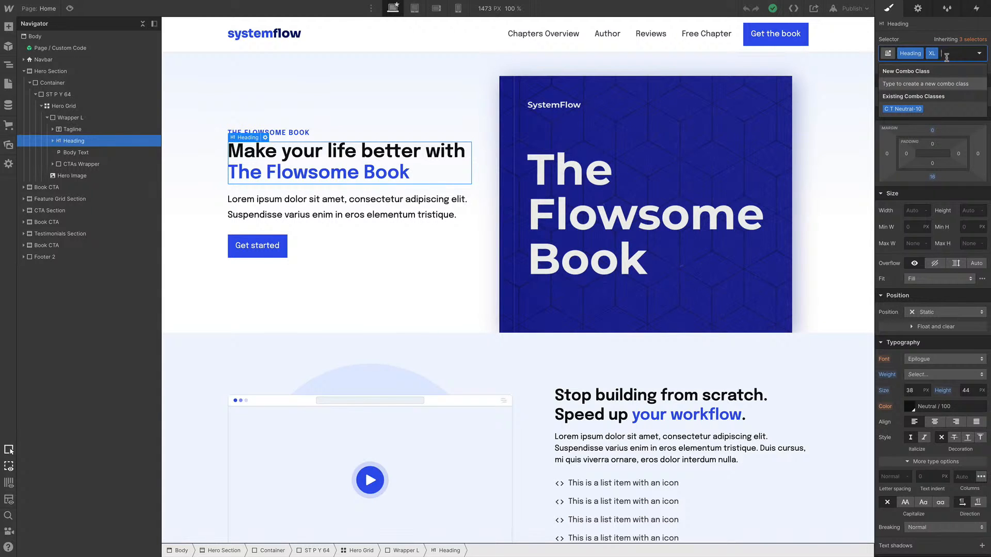
key("BackSpace")
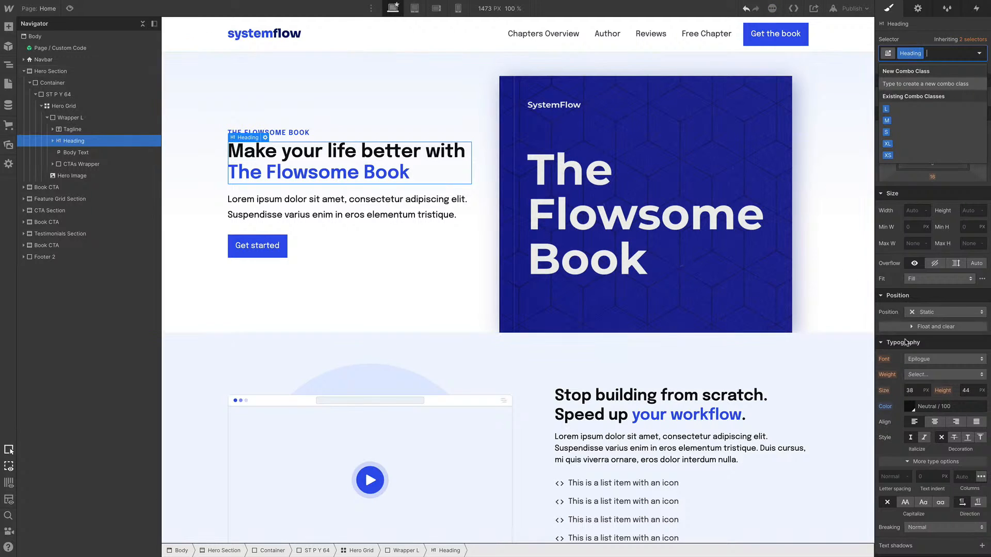
left_click(924, 359)
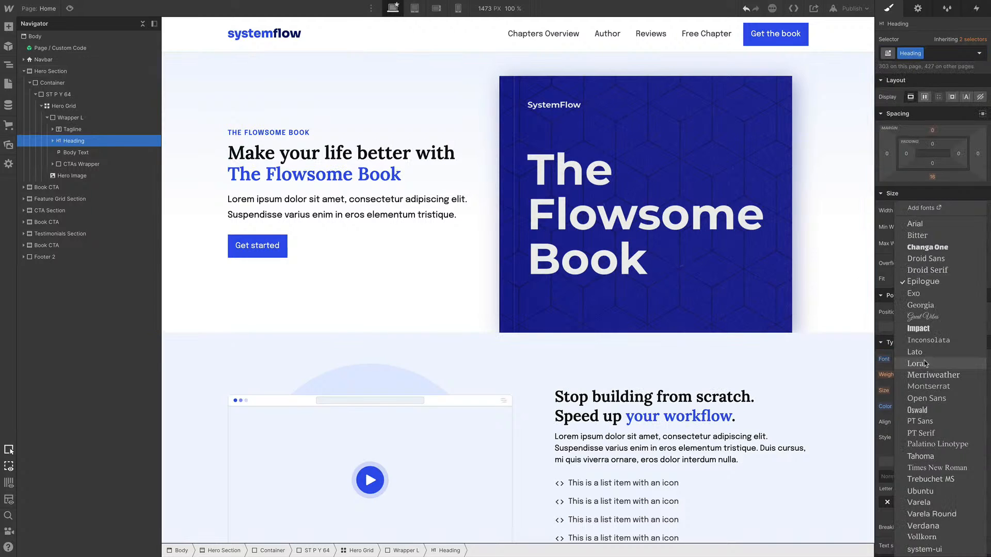
left_click(925, 363)
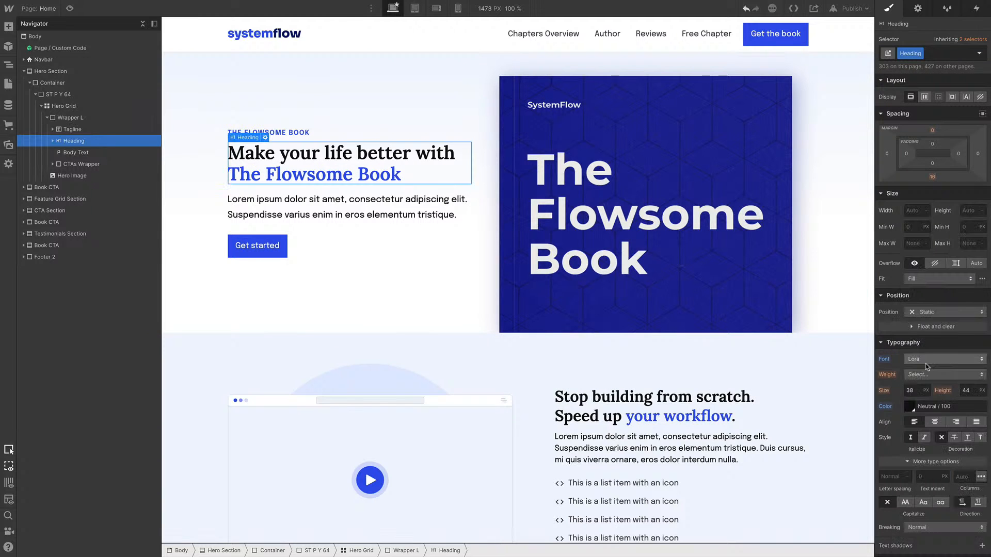
left_click(929, 53)
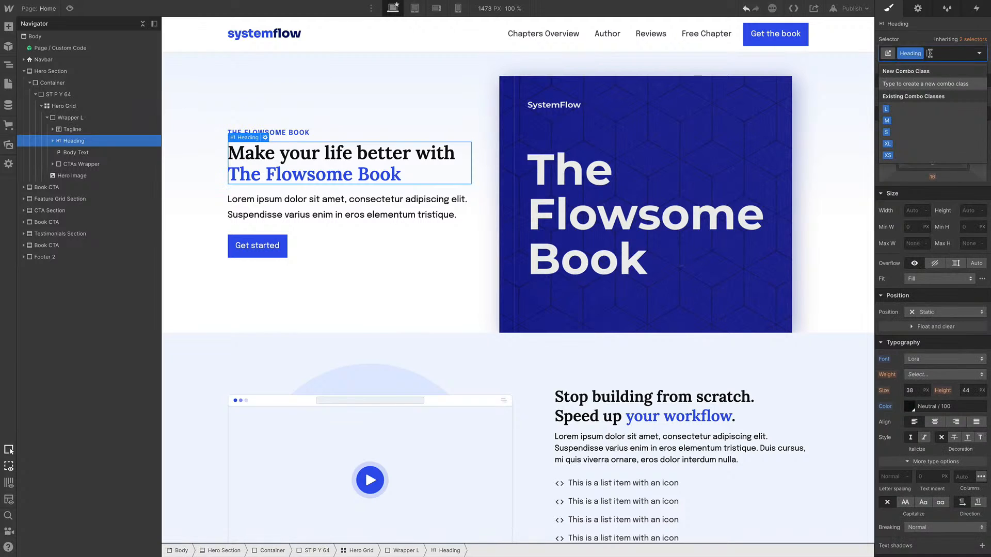
type("XL")
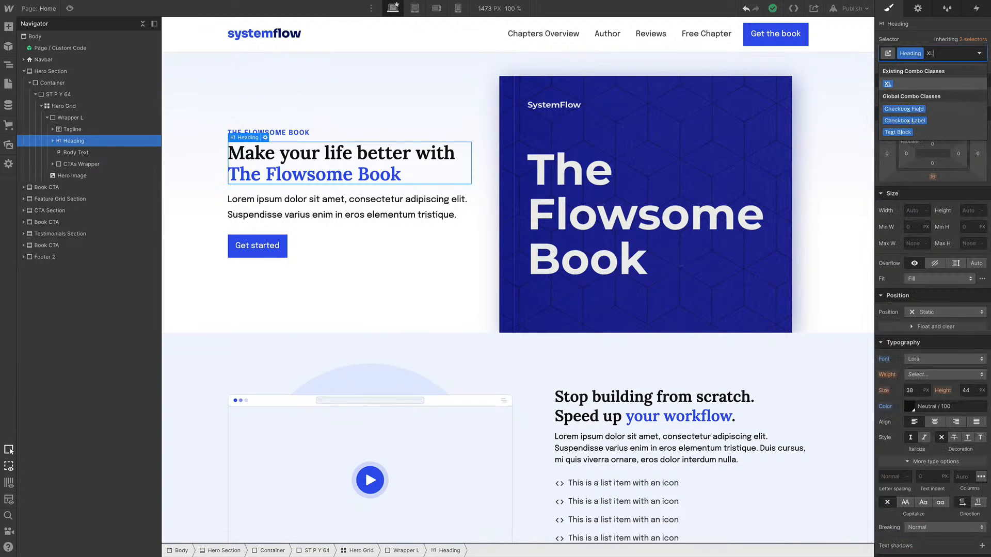
key("Return")
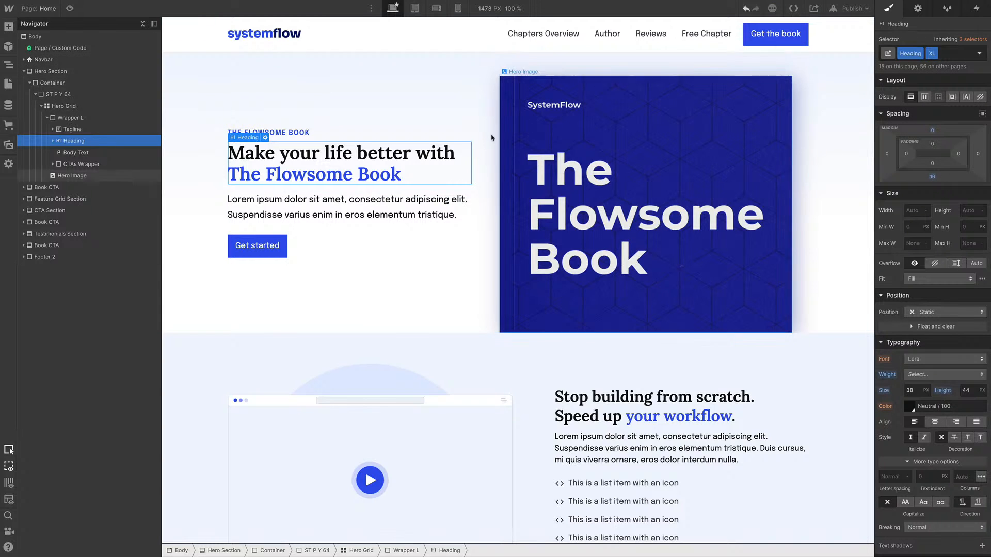
Inspect the headings in the feature sections to check their Lora font and class settings
scroll(668, 305, "down", 2)
left_click(631, 324)
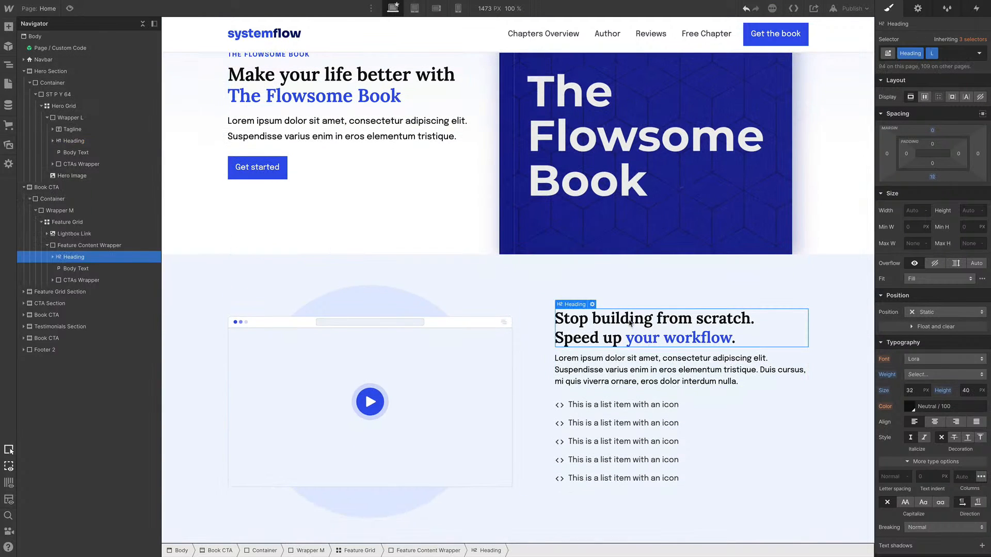
scroll(610, 345, "down", 6)
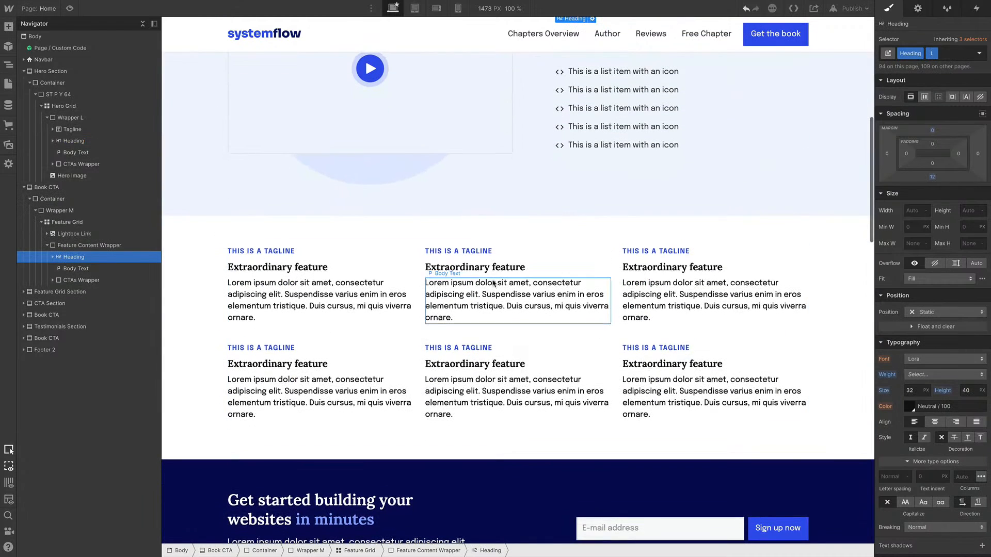
left_click(493, 272)
scroll(636, 295, "up", 8)
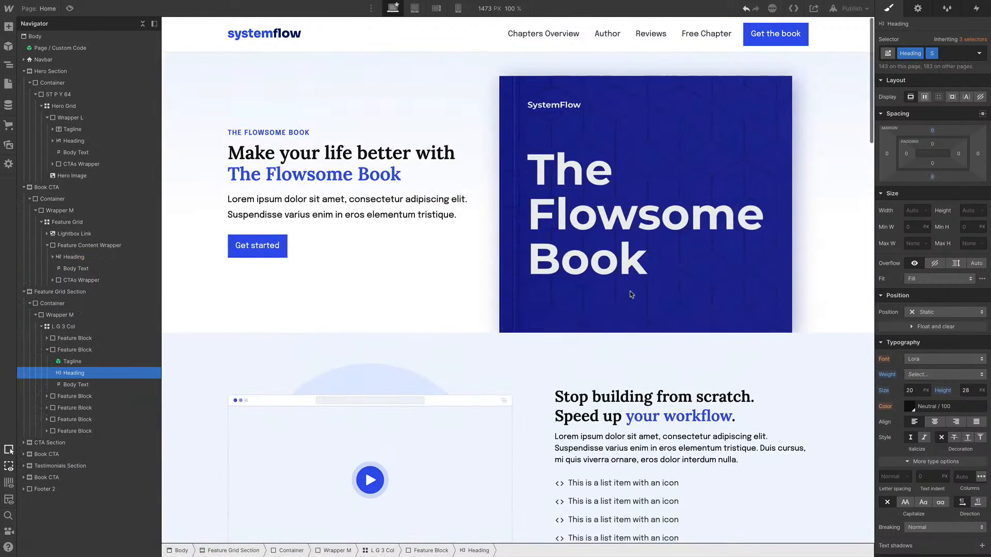
scroll(614, 298, "down", 2)
left_click(607, 298)
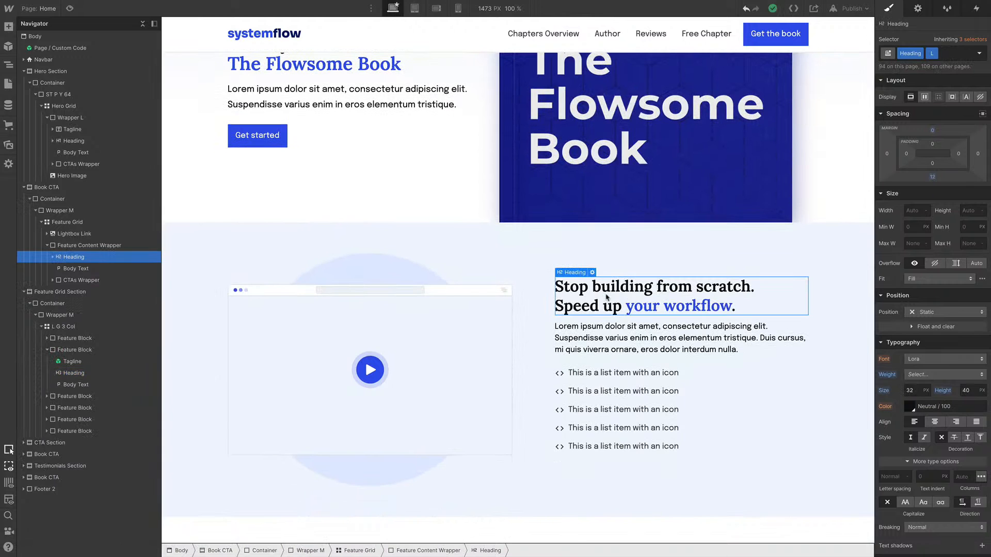
scroll(607, 297, "up", 2)
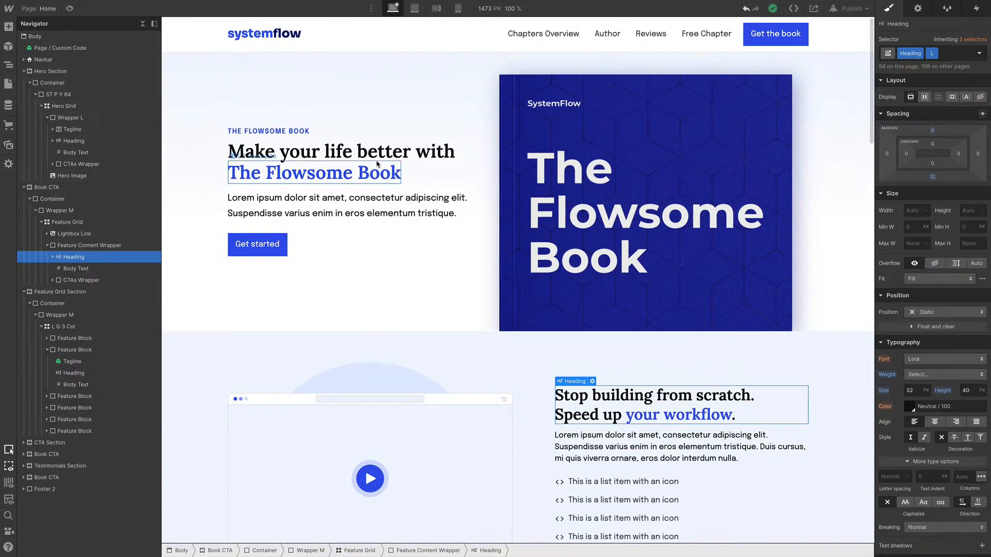
Increase the hero heading's bottom margin
left_click(407, 156)
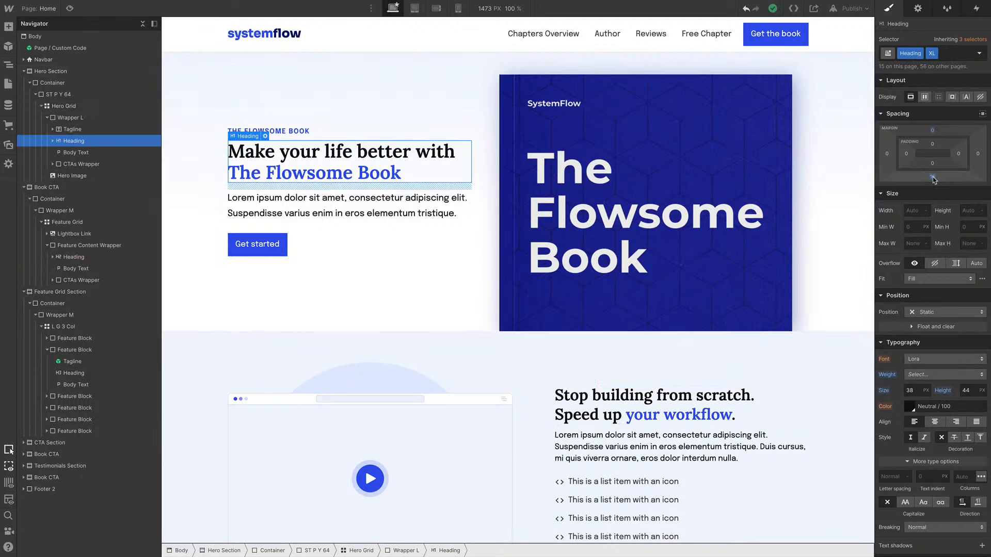
left_click_drag(934, 180, 933, 182)
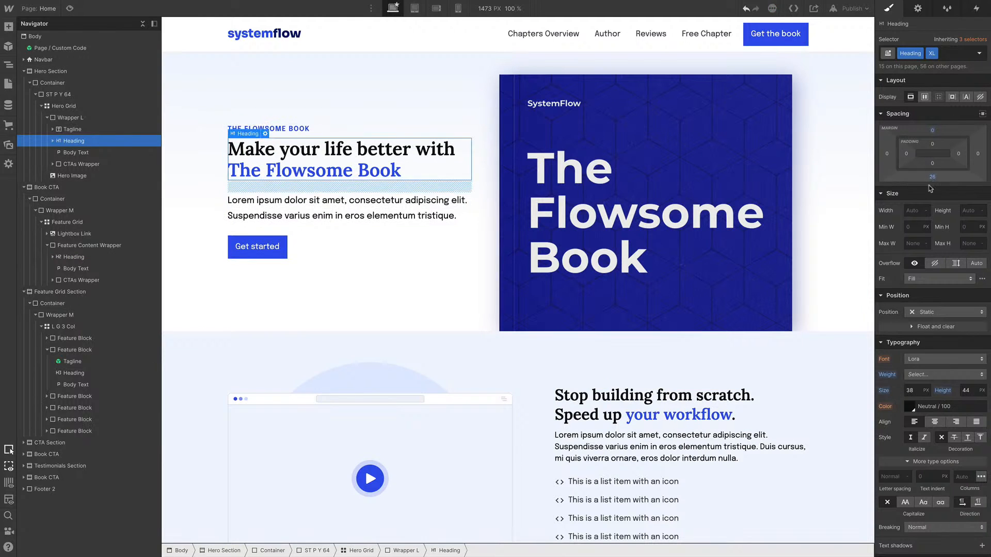
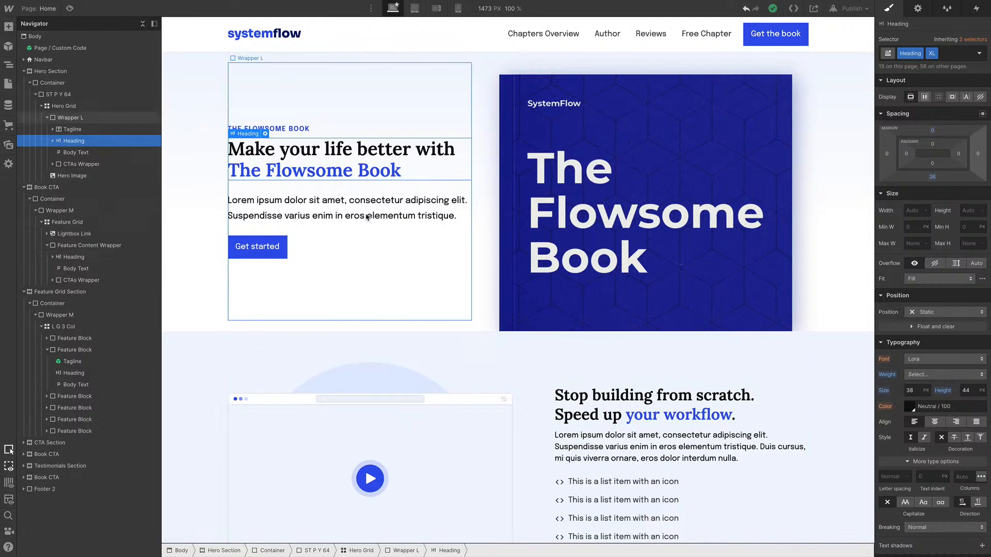
Open the Typography style guide page and review its heading and body text scales
left_click(44, 9)
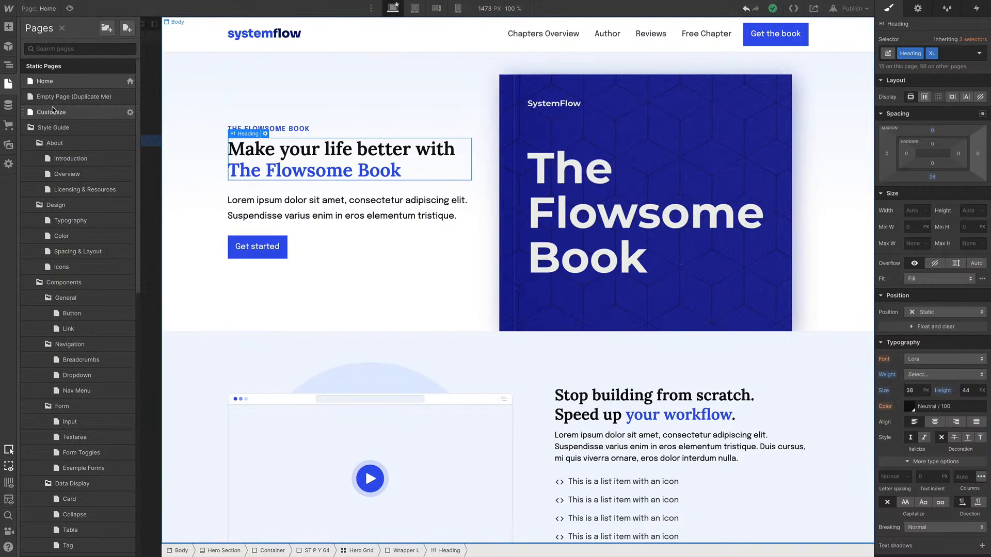
left_click(82, 224)
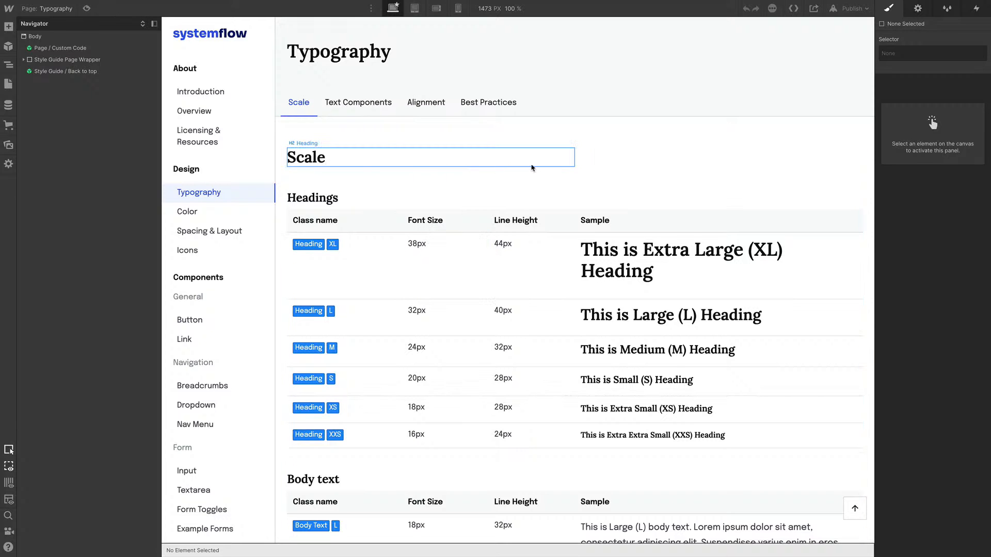
scroll(532, 168, "down", 1)
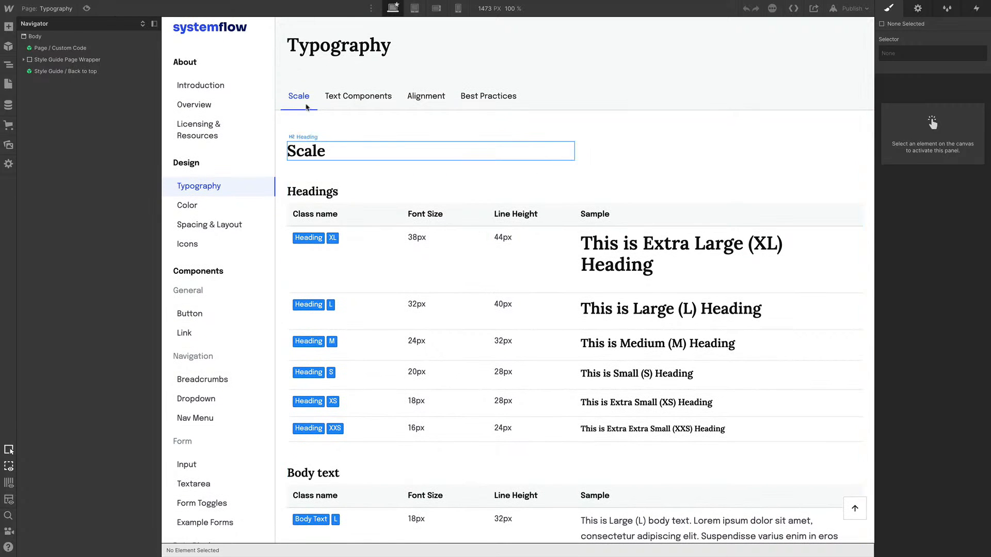
scroll(485, 196, "down", 10)
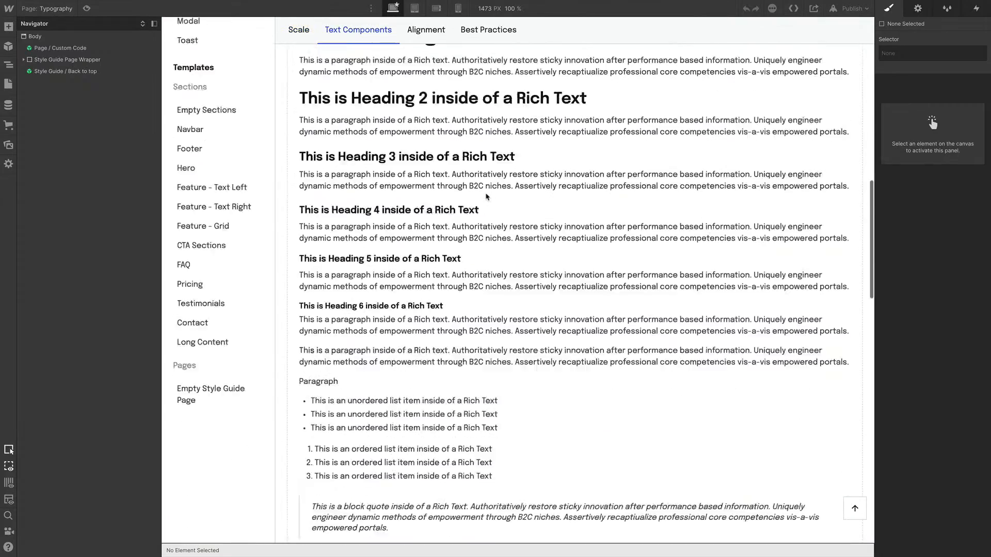
scroll(486, 196, "down", 3)
scroll(487, 196, "up", 13)
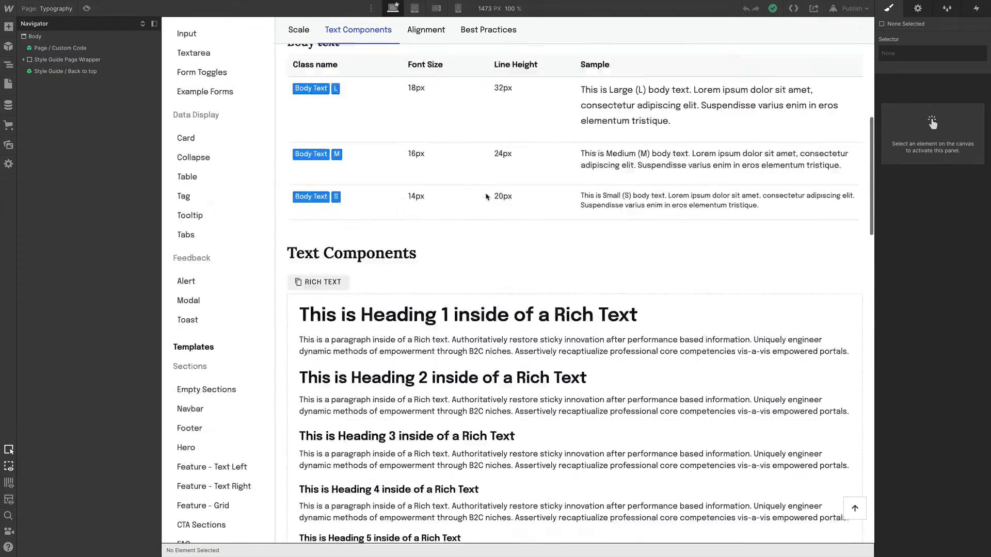
Open the Color style guide page and review its color usage notes and swatch grid
left_click(61, 14)
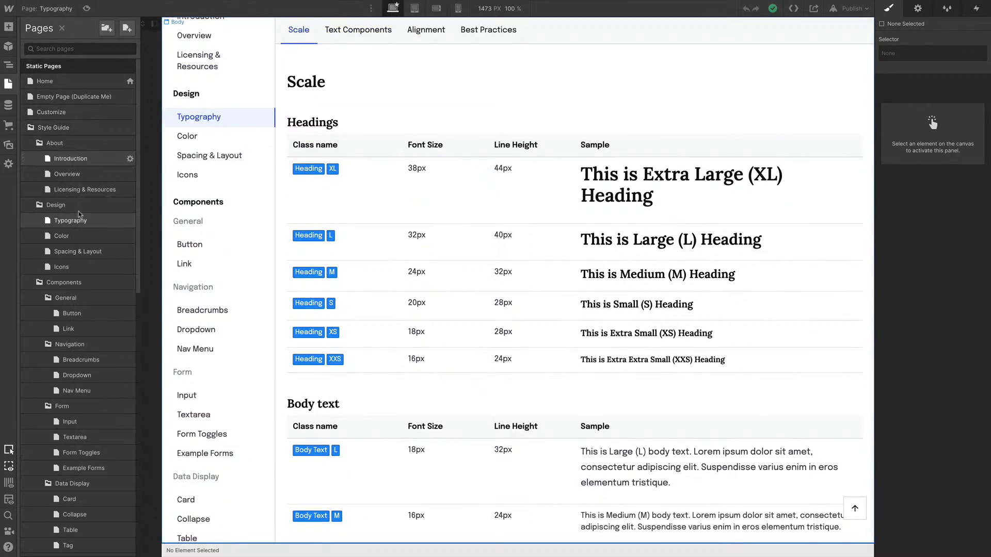
left_click(77, 236)
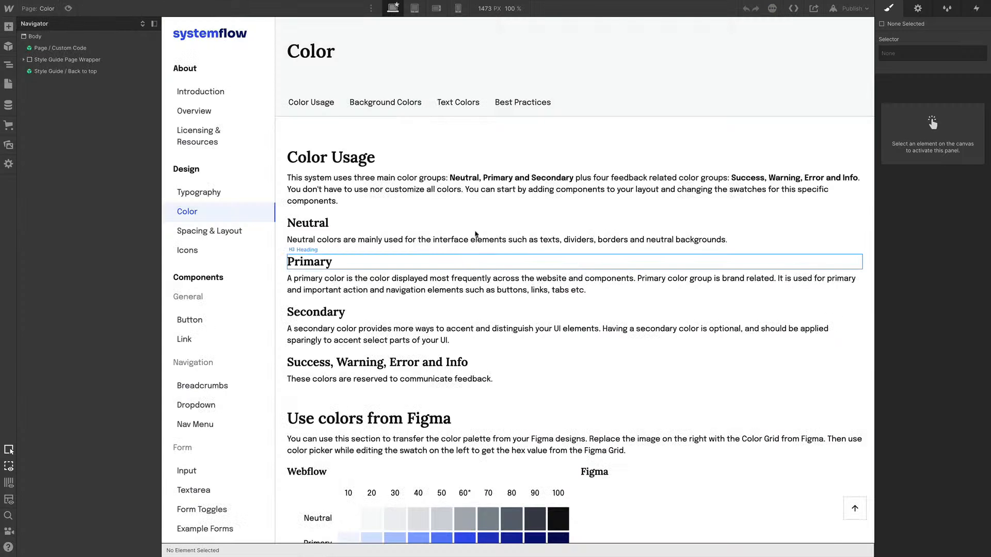
scroll(548, 186, "down", 8)
scroll(549, 186, "down", 20)
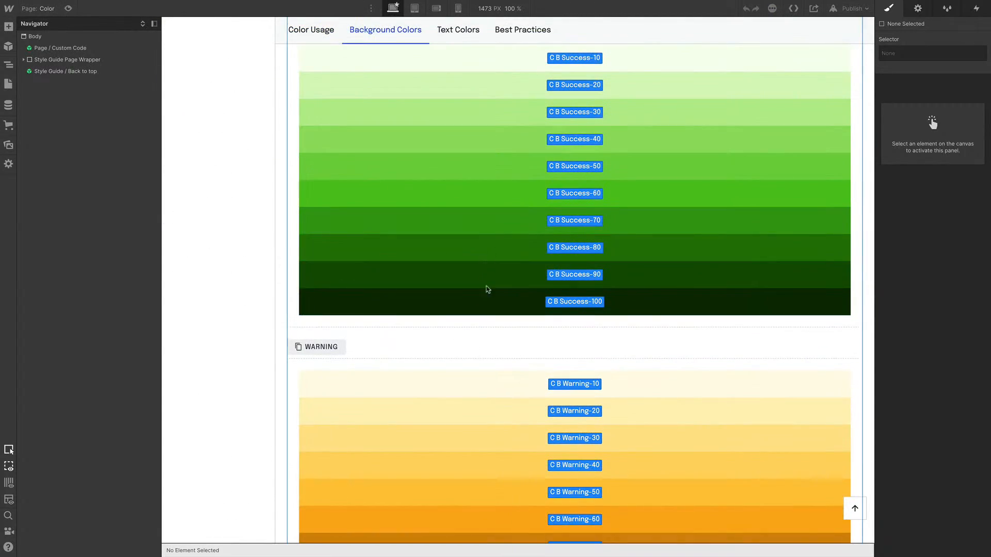
scroll(593, 375, "up", 15)
scroll(593, 373, "up", 10)
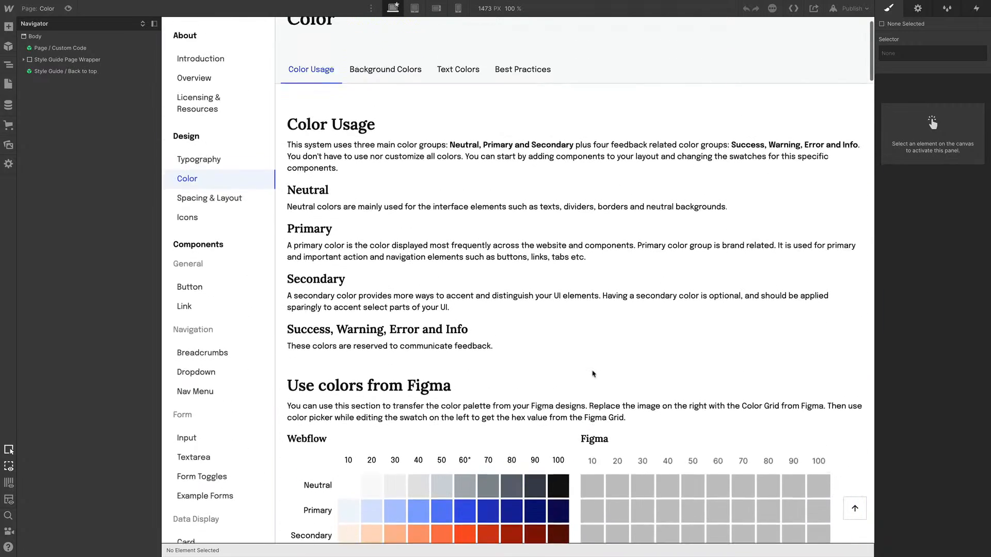
scroll(593, 373, "down", 5)
scroll(593, 373, "up", 1)
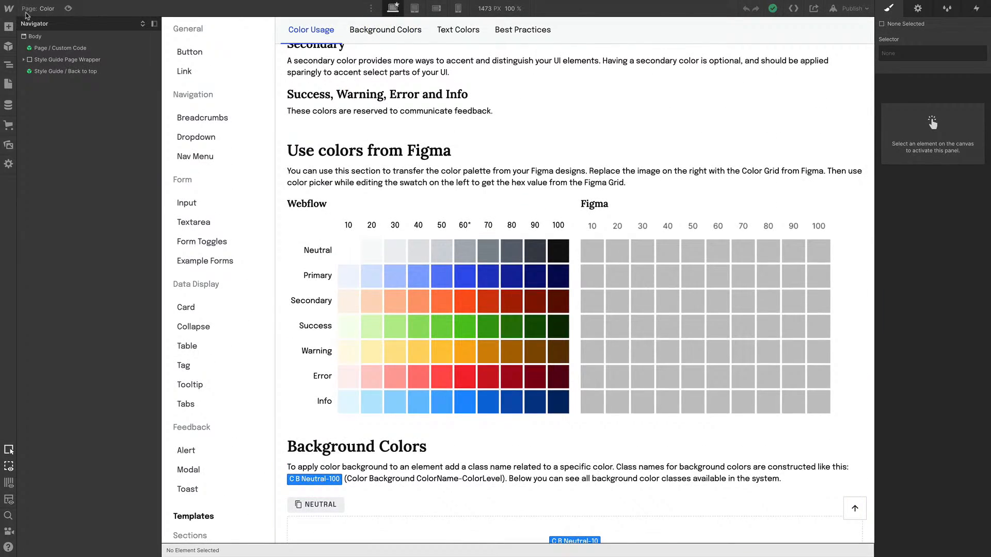
Open the Home page and select 'The Flowsome Book' text span in the hero heading
left_click(41, 9)
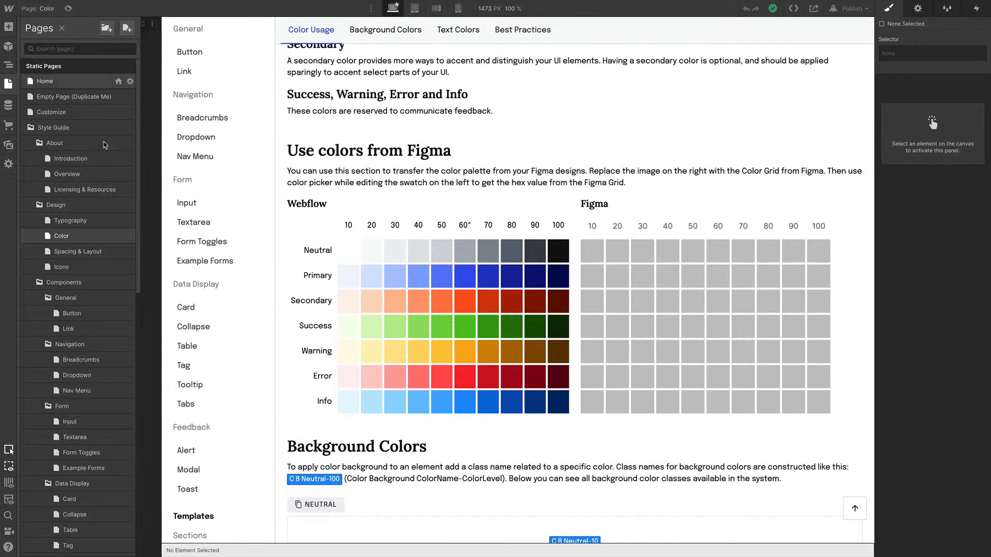
left_click(72, 82)
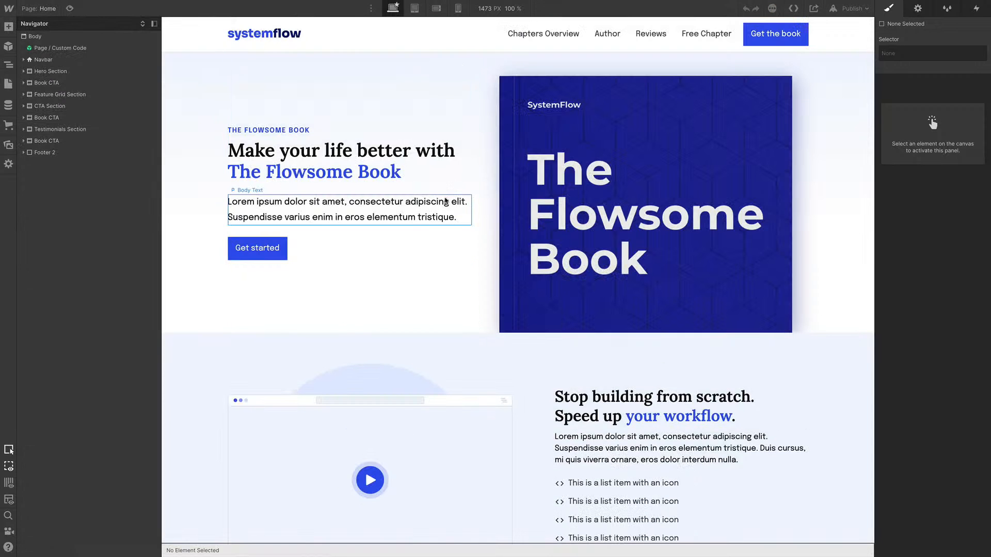
left_click(377, 172)
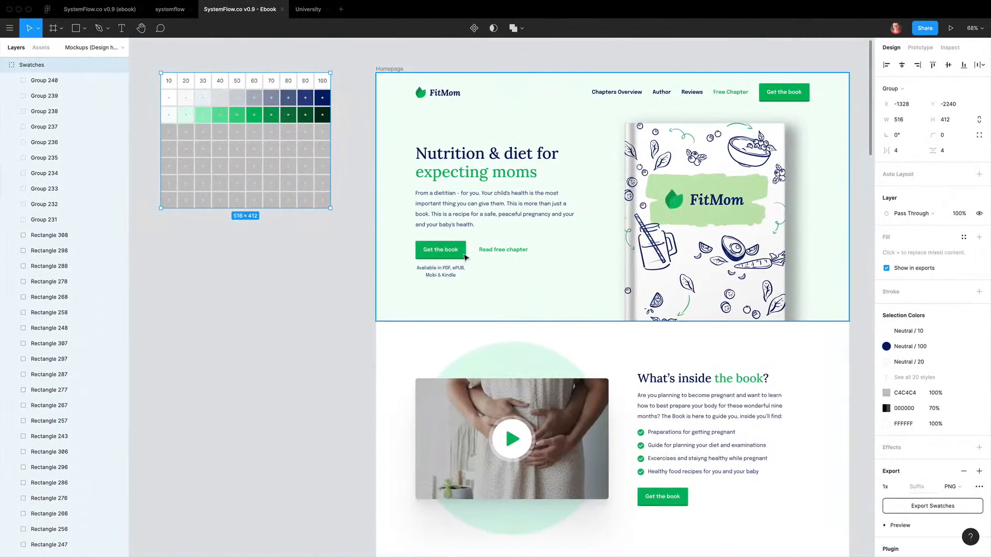
In Figma, sample the hero button's green with the color picker and copy its hex 00B960
left_click(464, 256)
key("i")
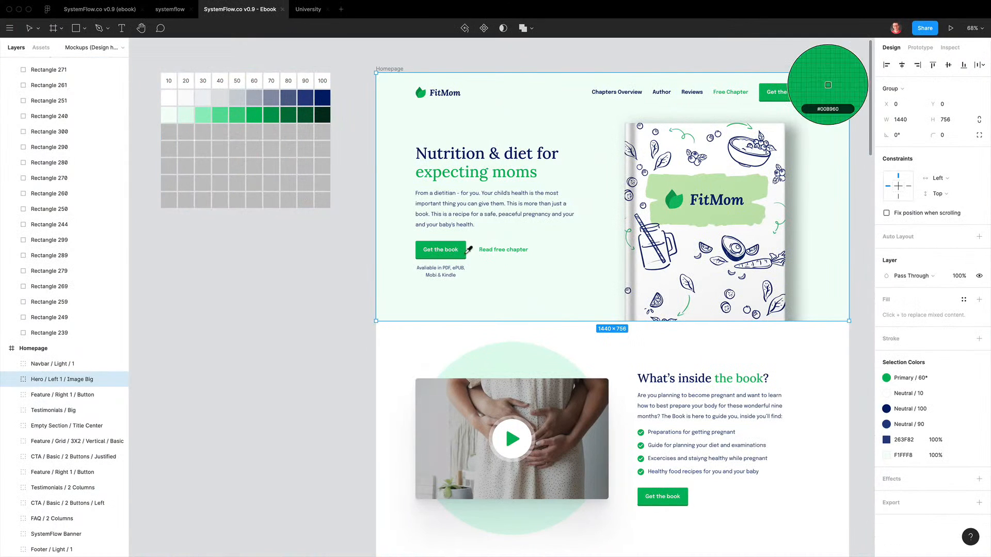
left_click(464, 255)
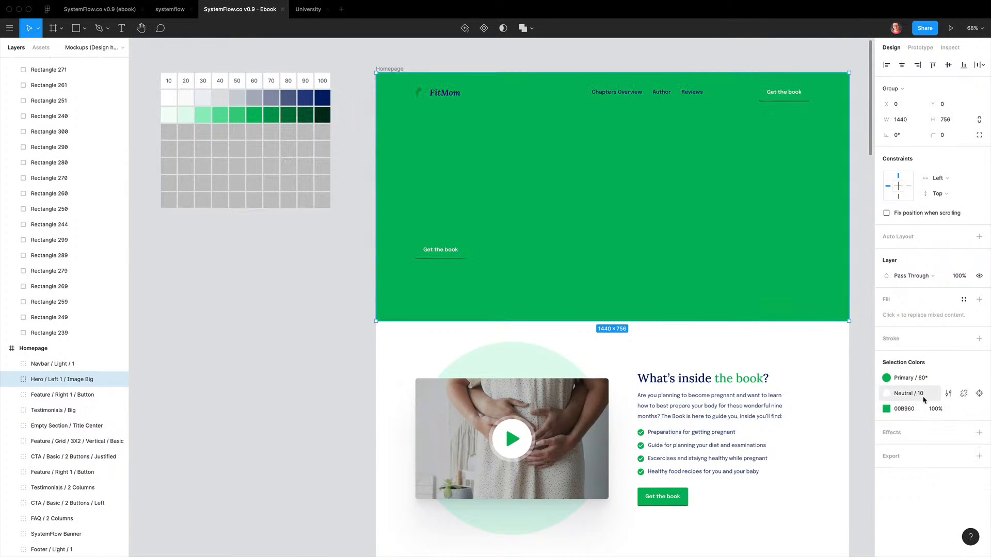
left_click(904, 409)
key("super+c")
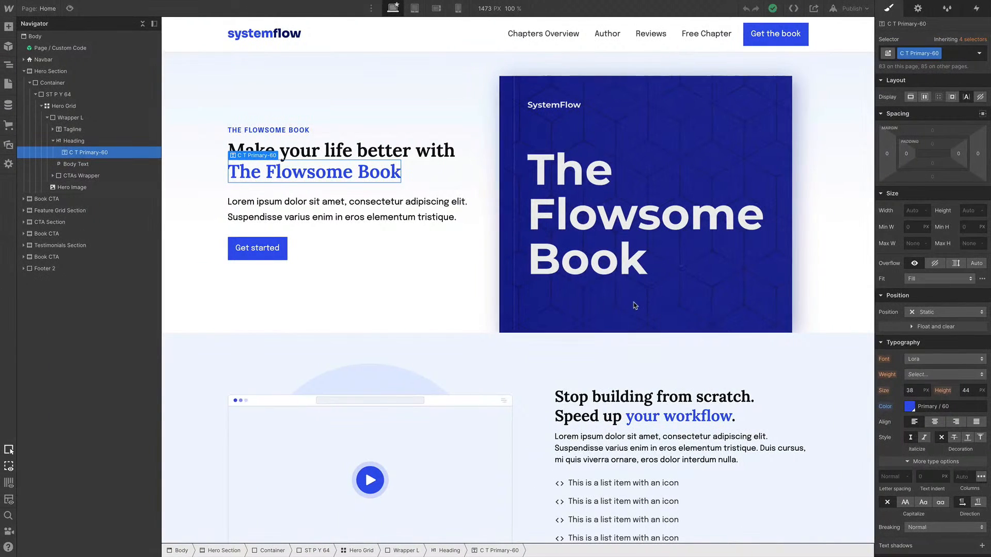
Edit the Primary / 60 swatch, pasting #00b960 as its hex and saving the change
left_click(909, 407)
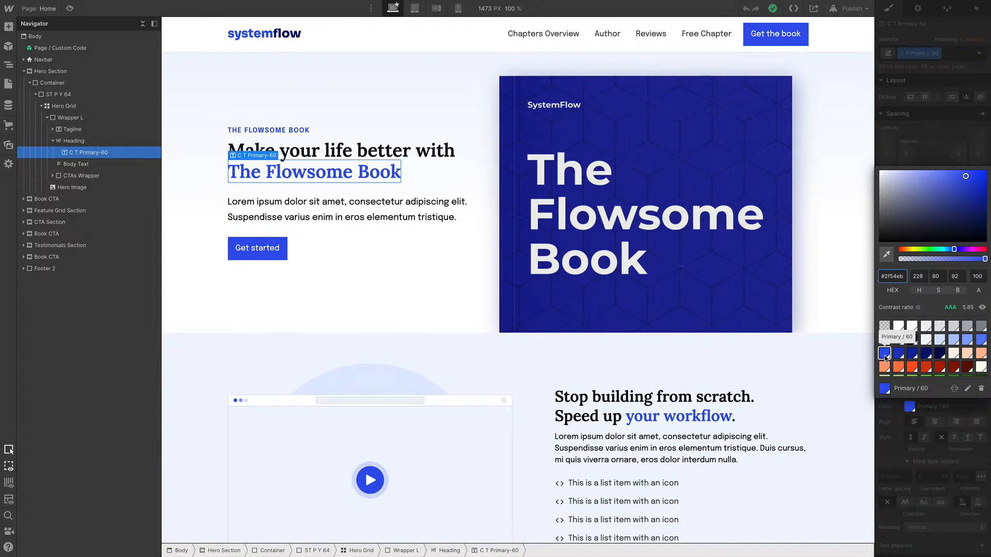
left_click(968, 390)
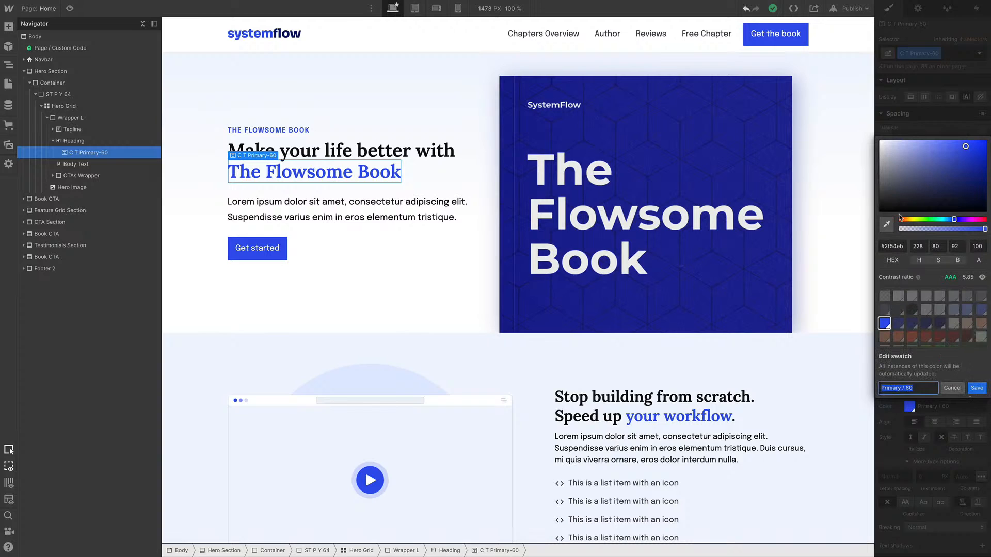
left_click(898, 248)
left_click_drag(885, 248, 922, 247)
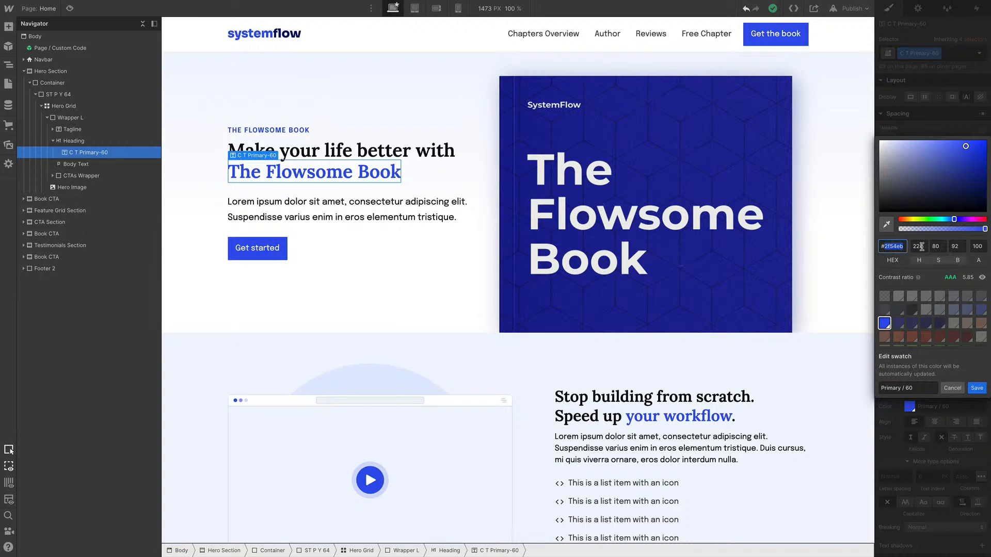
key("super+v")
left_click(977, 388)
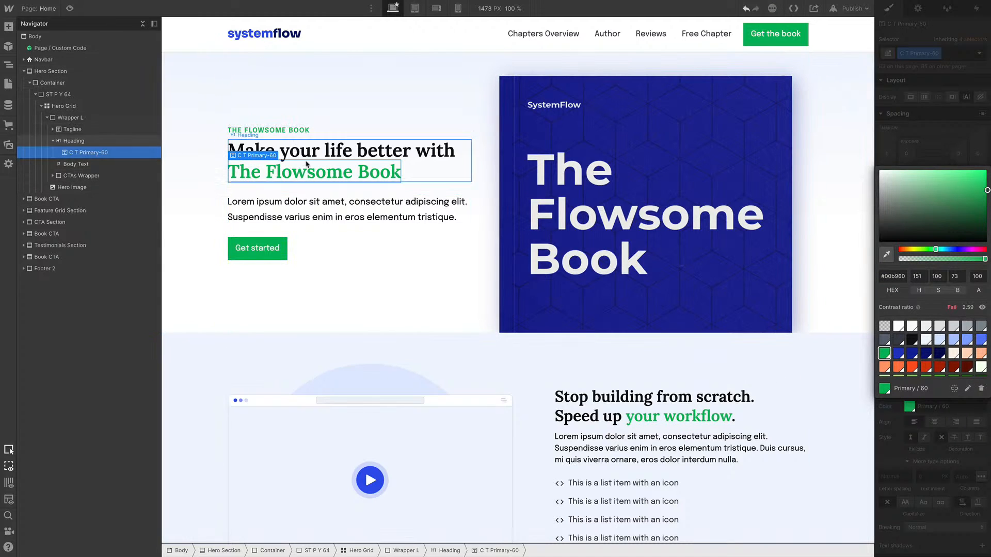
scroll(458, 203, "down", 5)
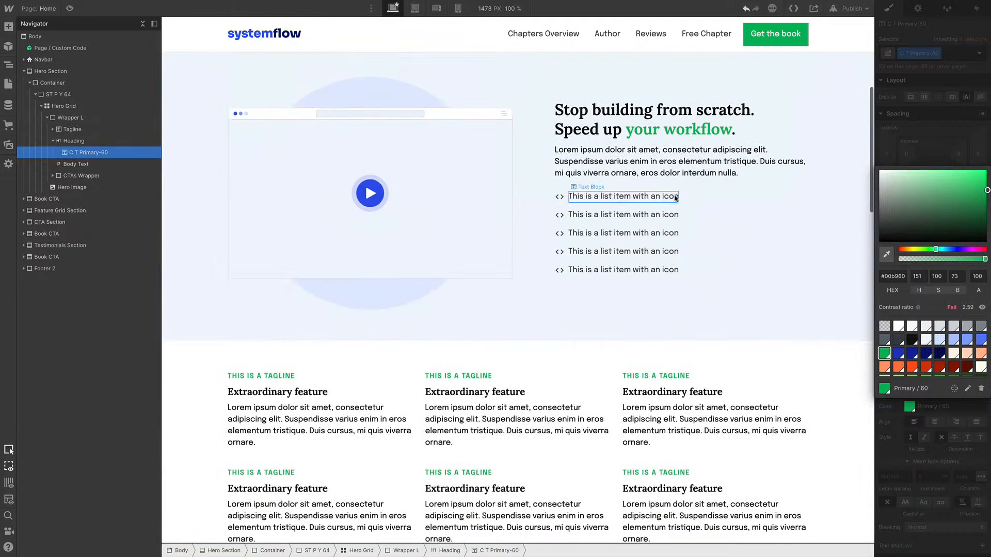
scroll(589, 345, "up", 5)
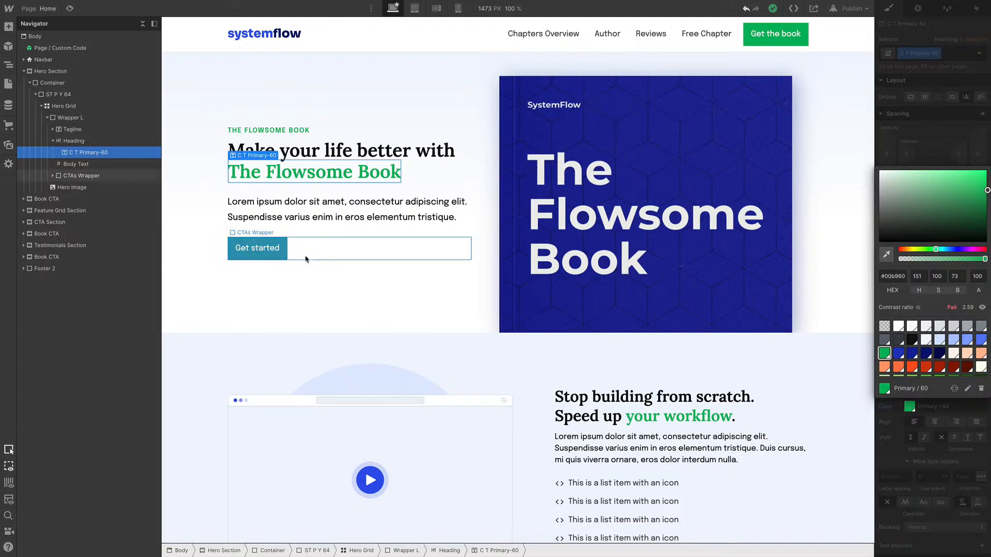
Select the Get started button and switch to its Hover state to inspect its background color
left_click(283, 256)
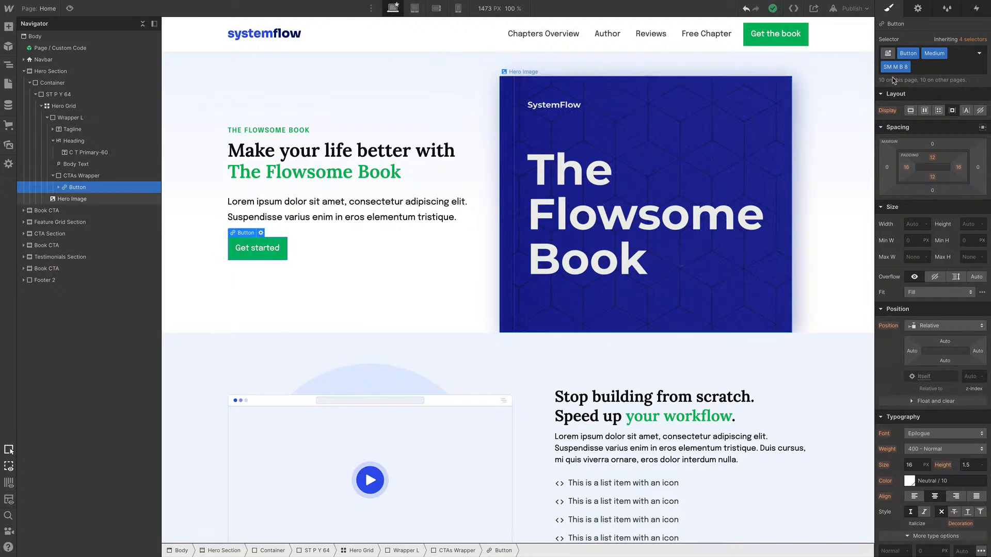
left_click(980, 53)
left_click(919, 111)
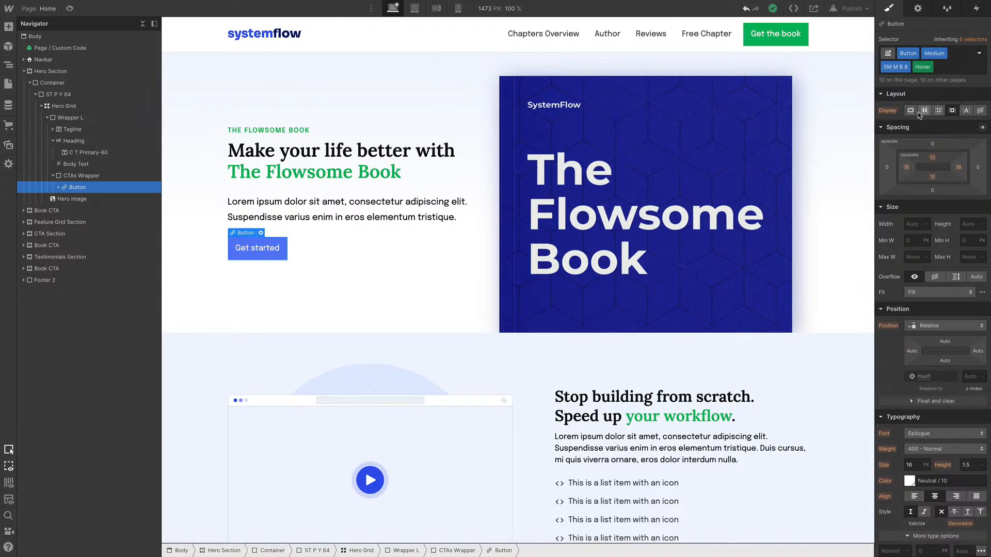
scroll(945, 356, "down", 2)
scroll(945, 355, "down", 2)
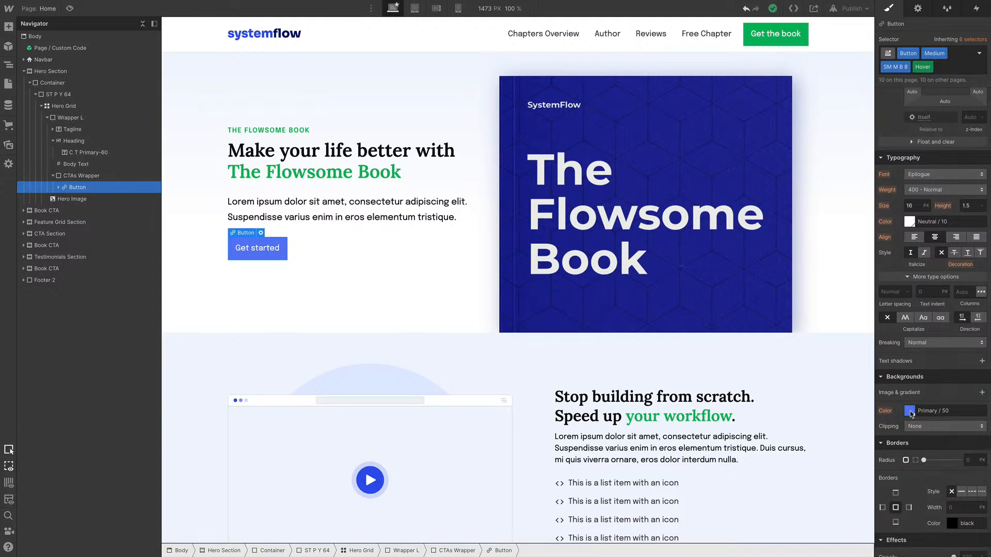
On the Color style guide page, replace the Figma grid image with the uploaded Swatches.png from Figma
left_click(47, 10)
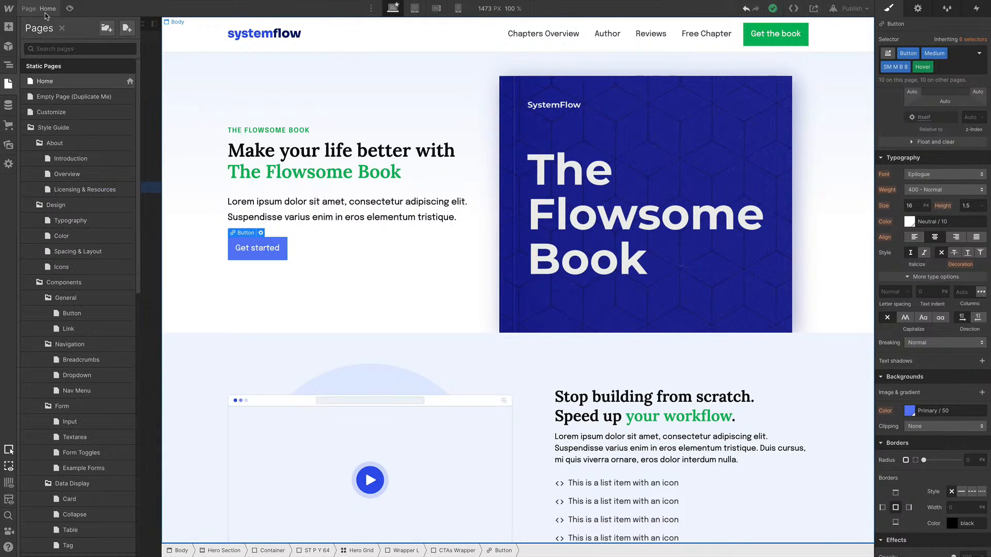
left_click(80, 242)
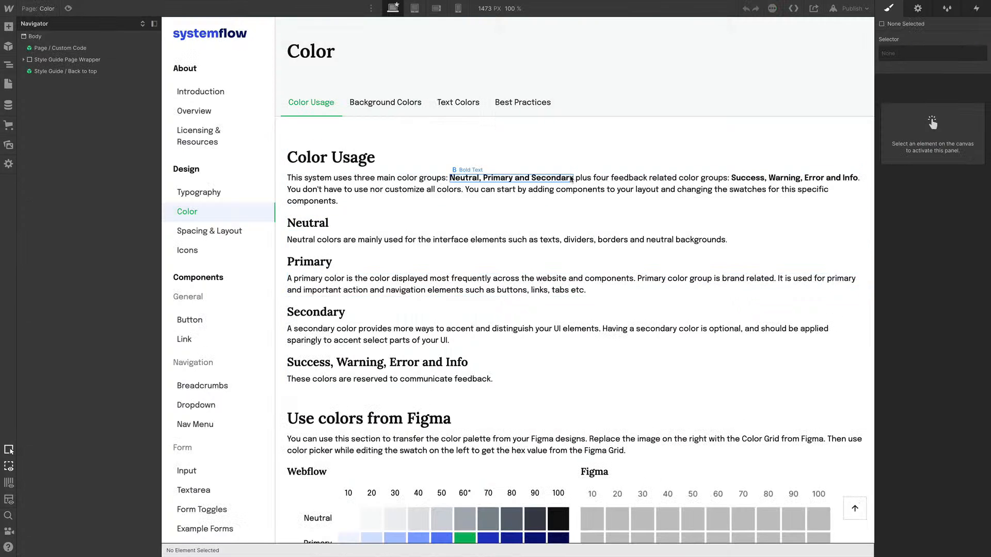
scroll(619, 237, "down", 6)
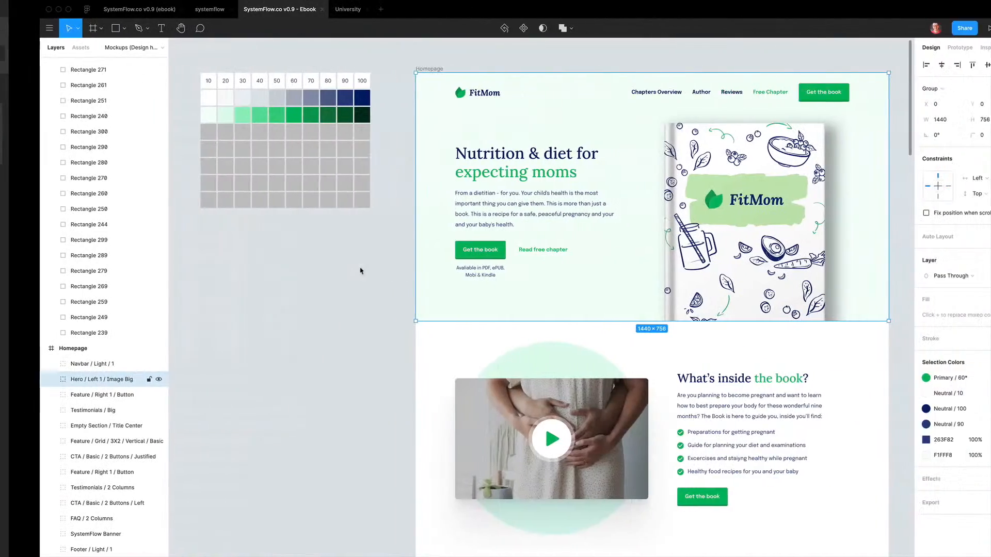
left_click(255, 135)
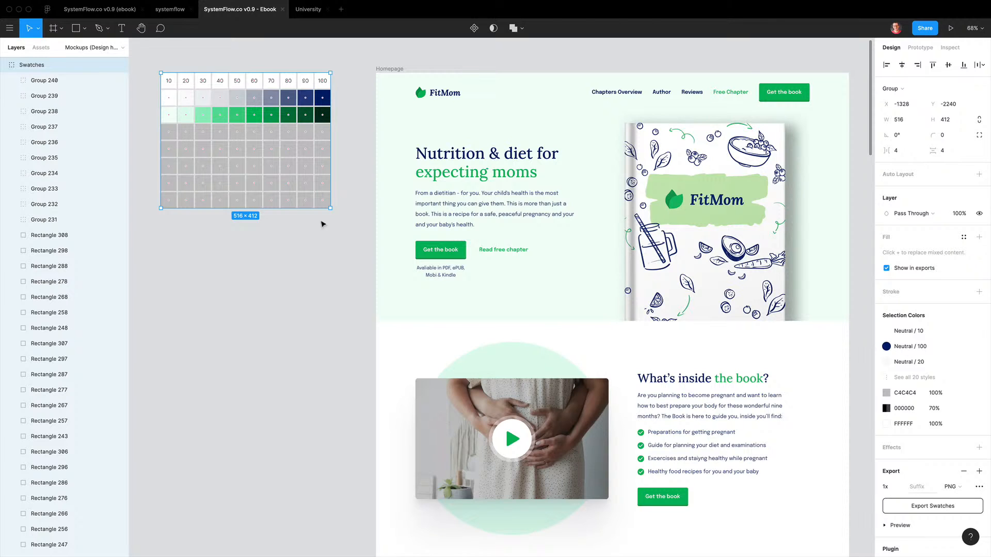
left_click(481, 174, "super")
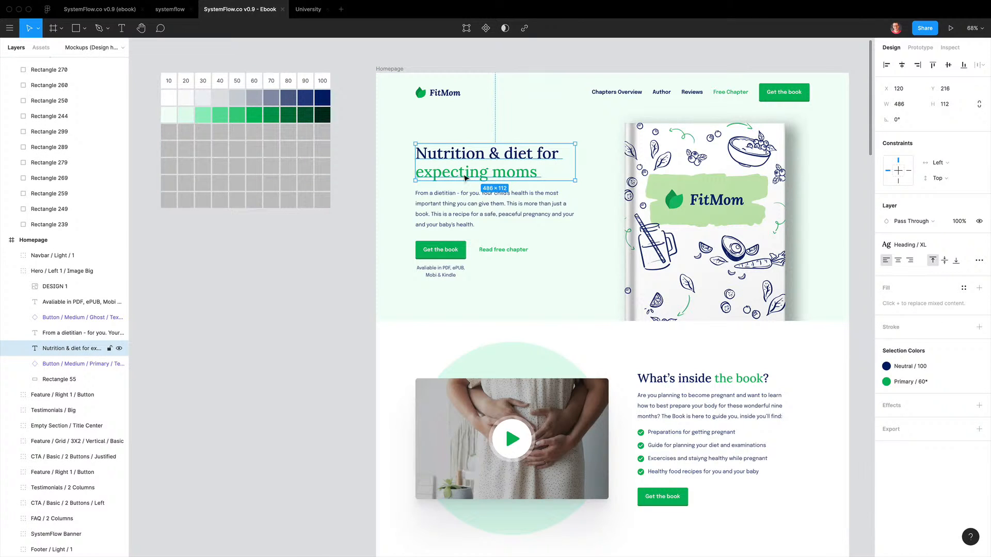
left_click(220, 138)
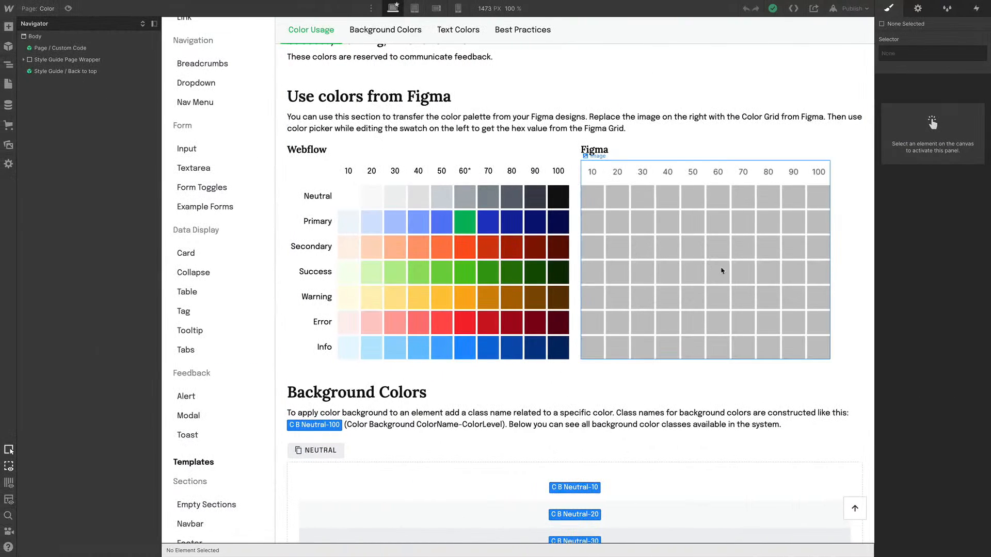
double_click(723, 279)
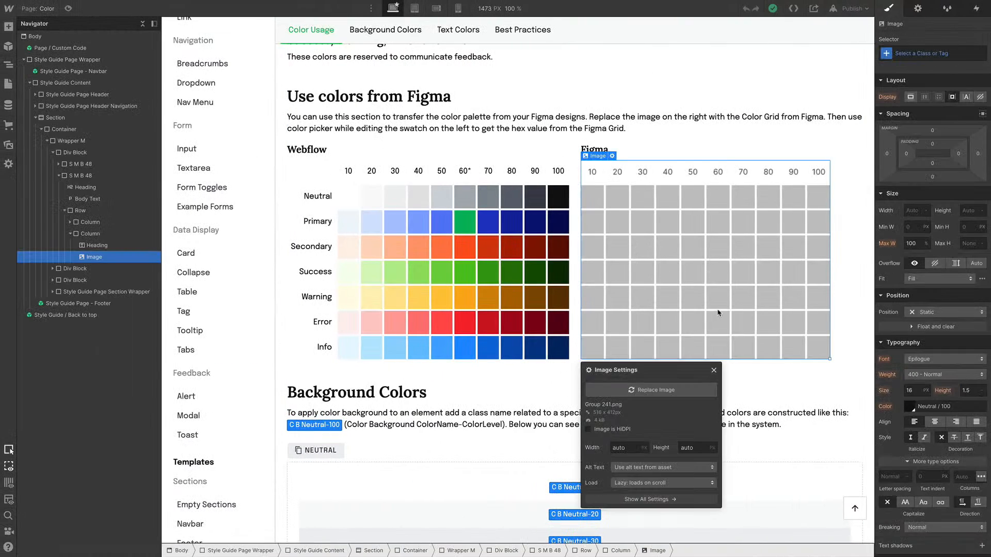
left_click(661, 391)
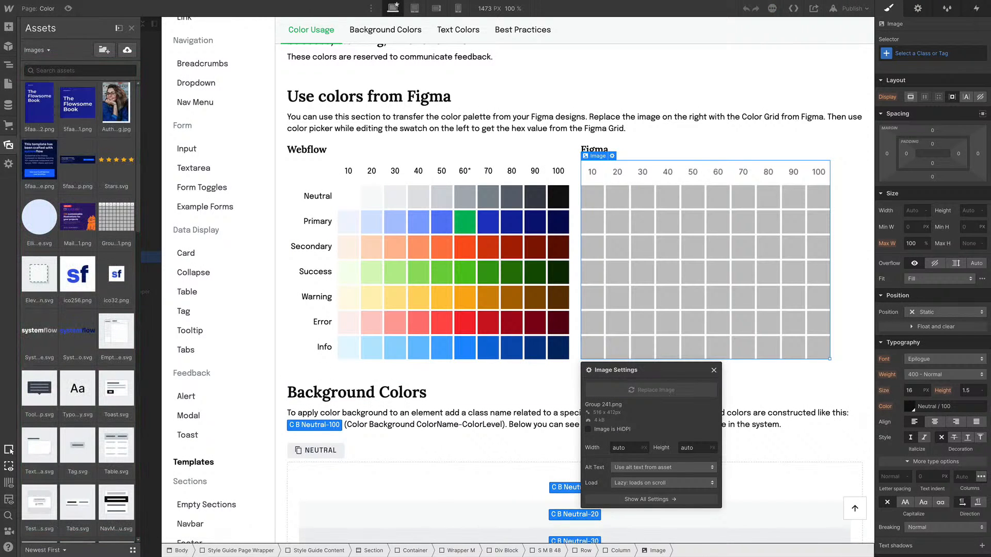
left_click_drag(990, 364, 84, 191)
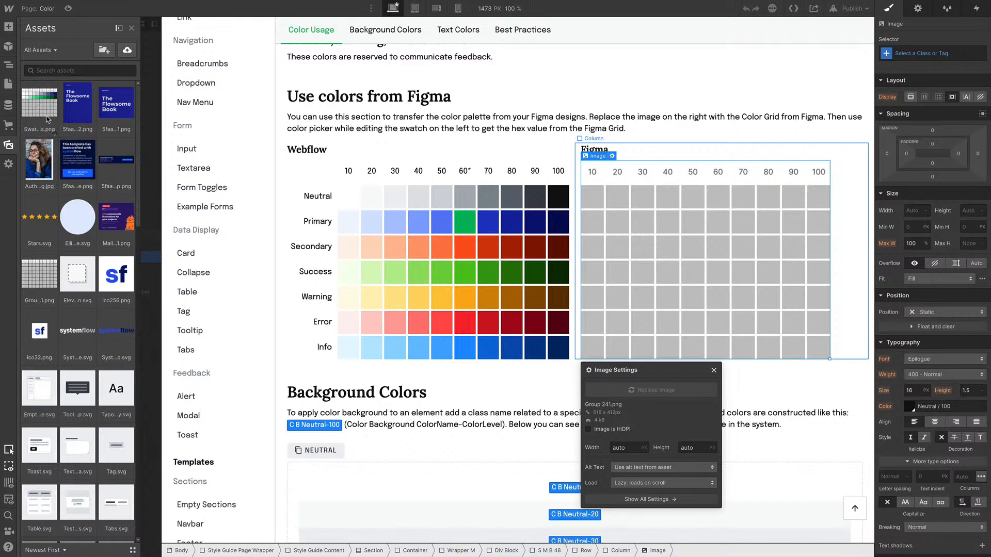
left_click(46, 119)
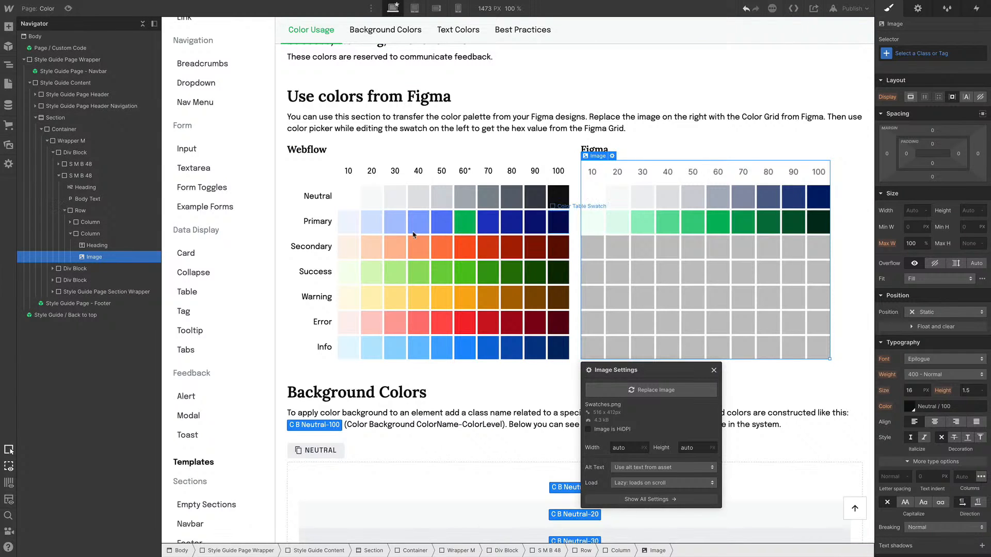
left_click(359, 228)
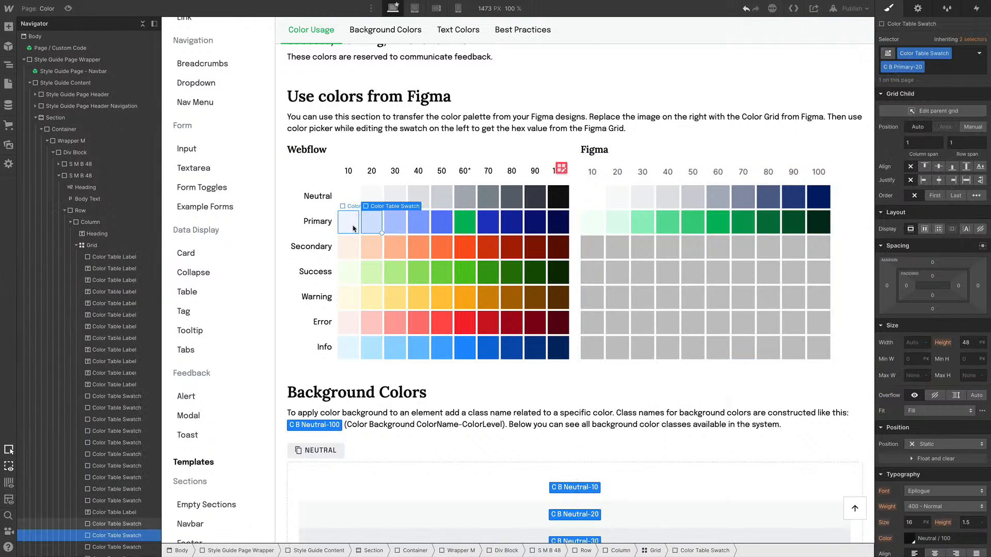
left_click(386, 227)
left_click(374, 225)
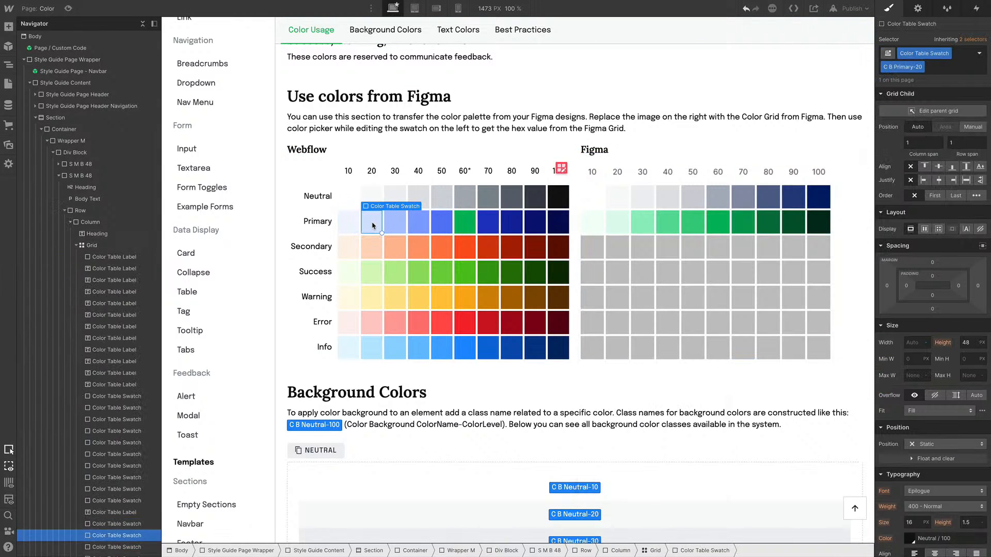
left_click(354, 226)
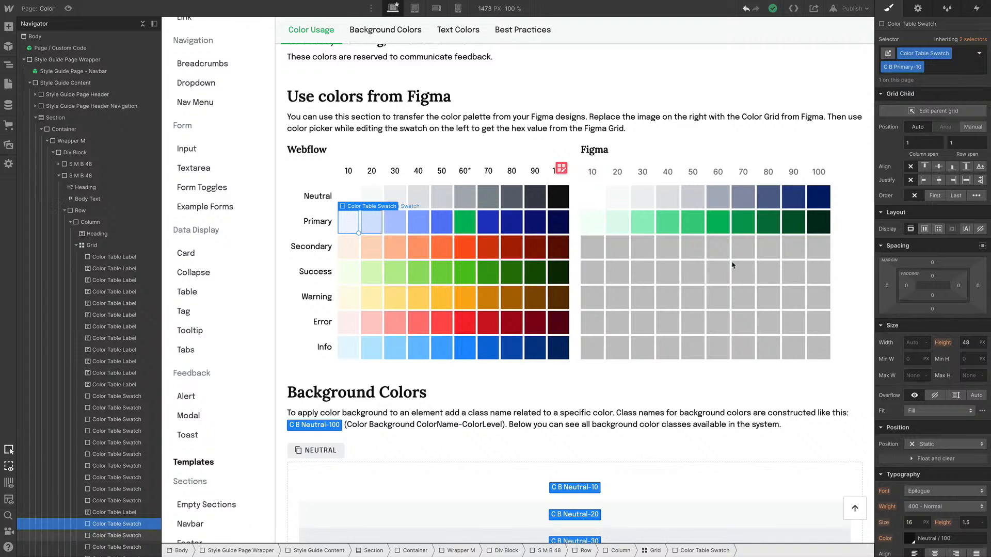
scroll(898, 285, "down", 5)
scroll(898, 285, "down", 3)
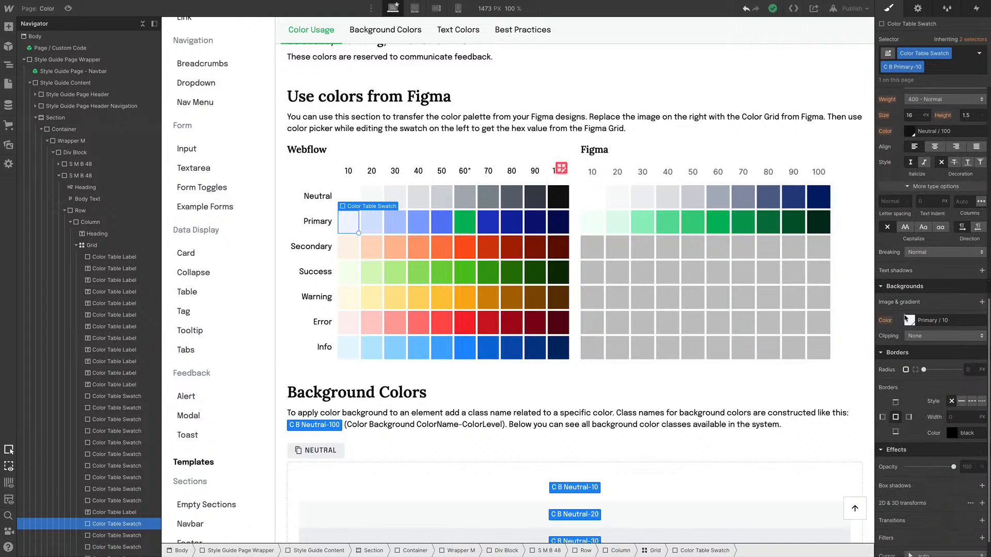
left_click(910, 320)
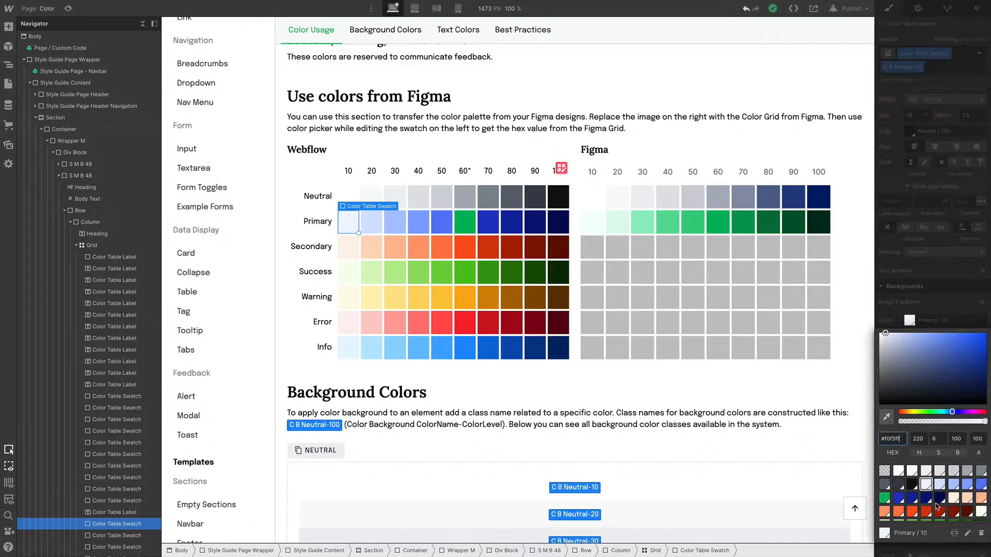
left_click(969, 534)
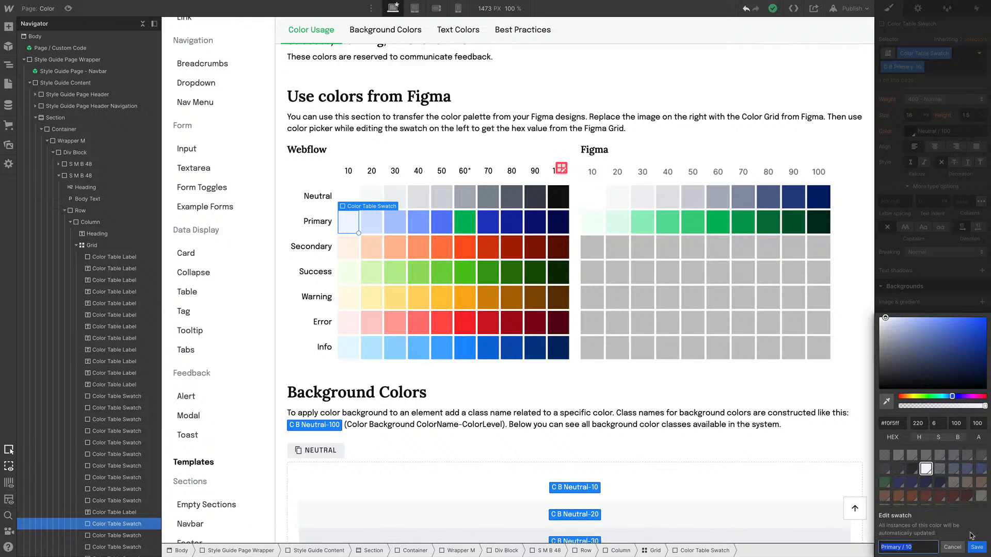
left_click(887, 404)
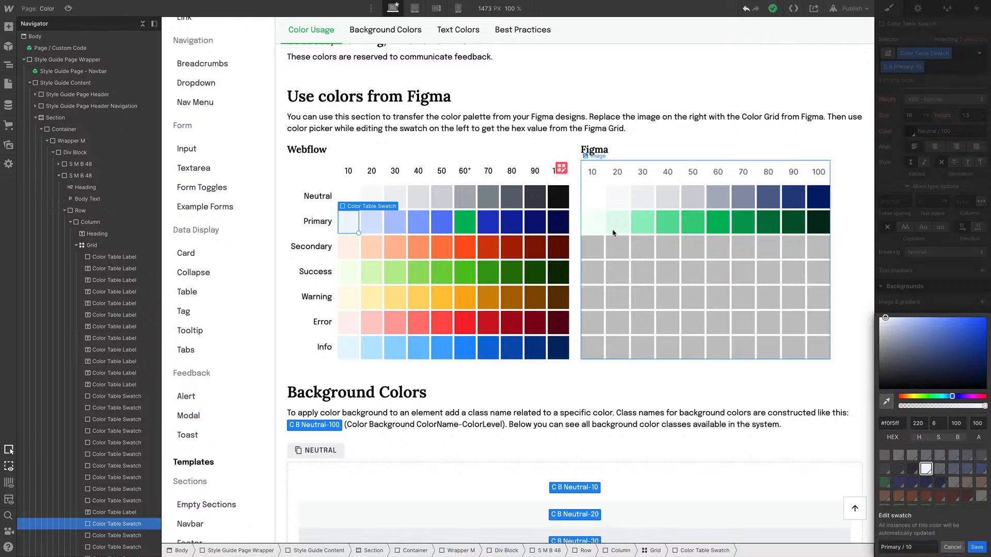
left_click(595, 221)
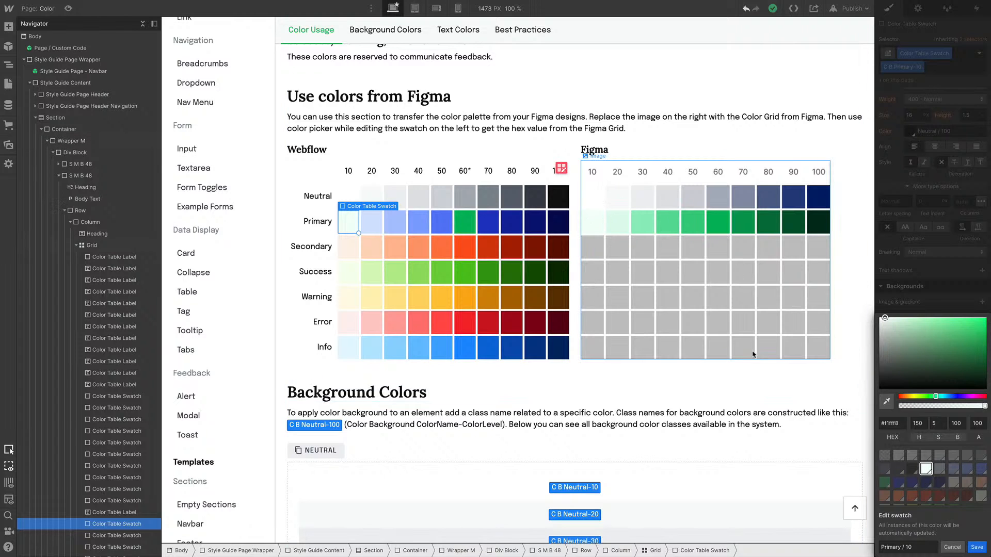
left_click(658, 149)
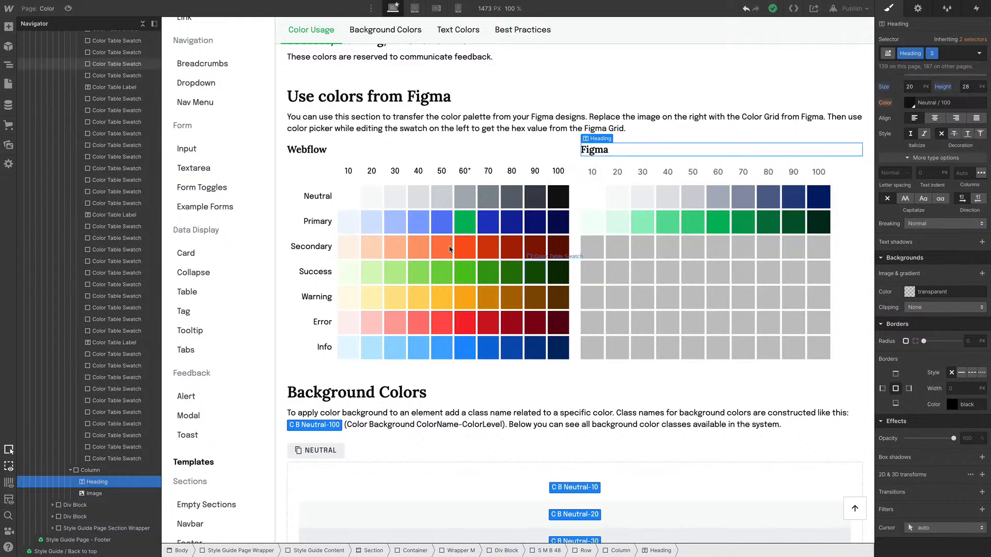
Edit the Primary / 10 swatch by sampling the lightest green from the Figma grid (#F1FFF8) and saving it
left_click(355, 226)
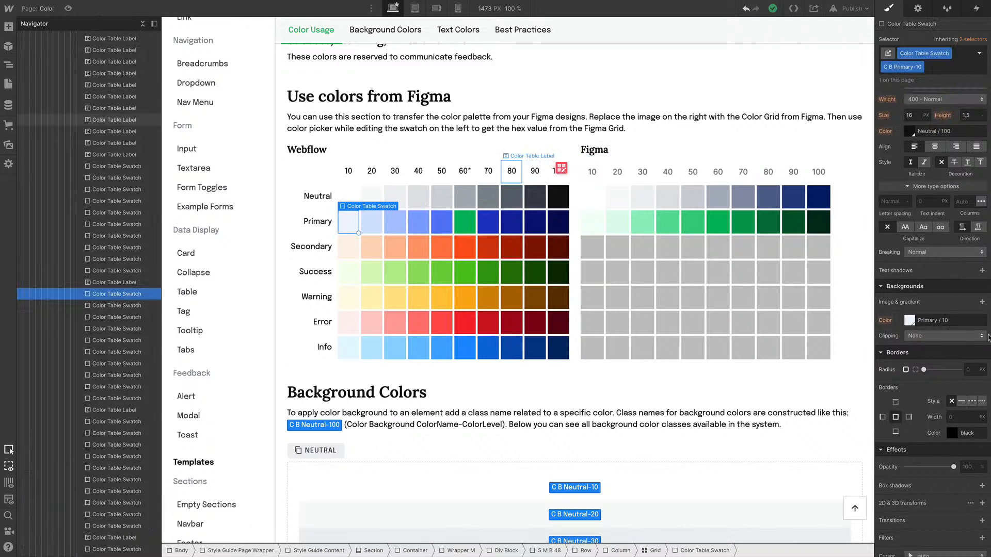
scroll(947, 465, "down", 1)
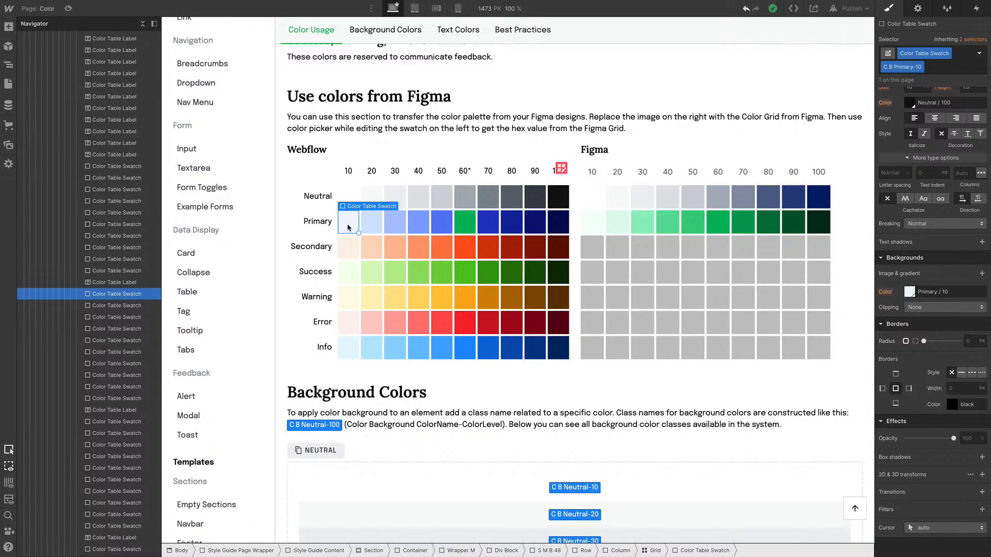
left_click(908, 292)
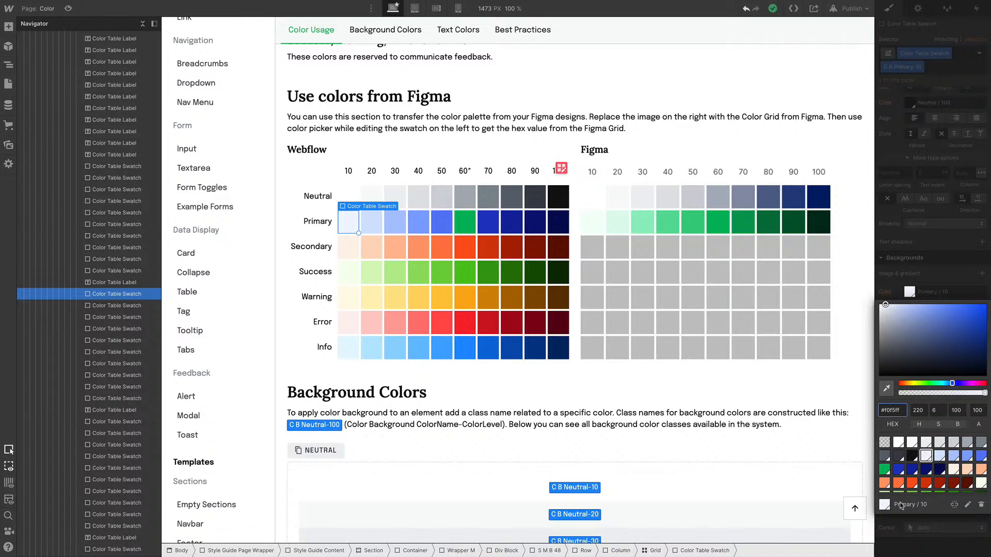
left_click(967, 506)
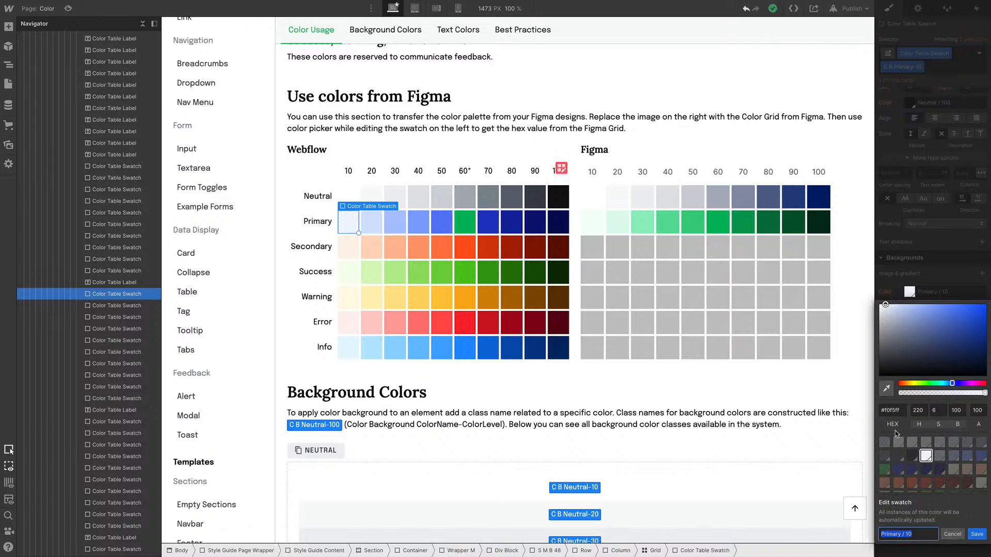
left_click(883, 392)
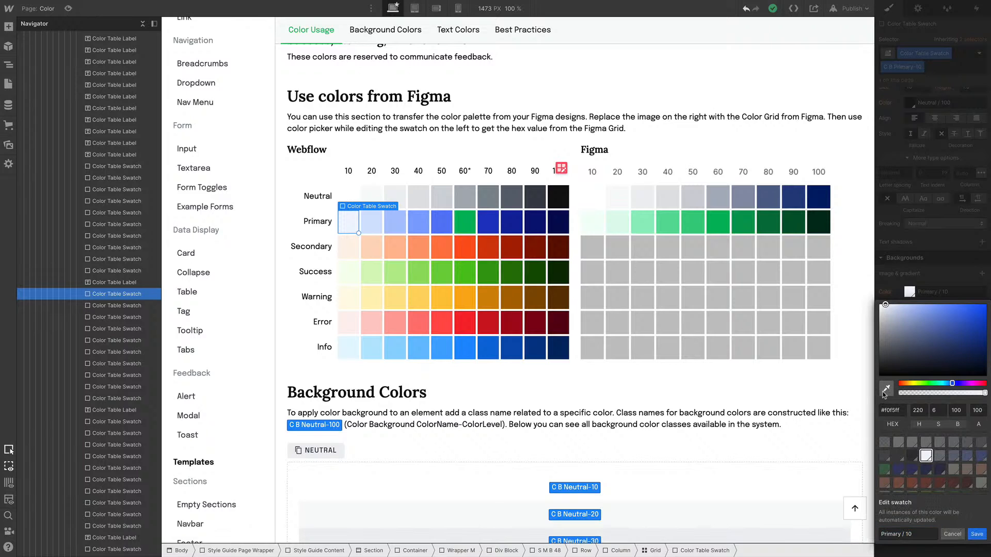
left_click(592, 223)
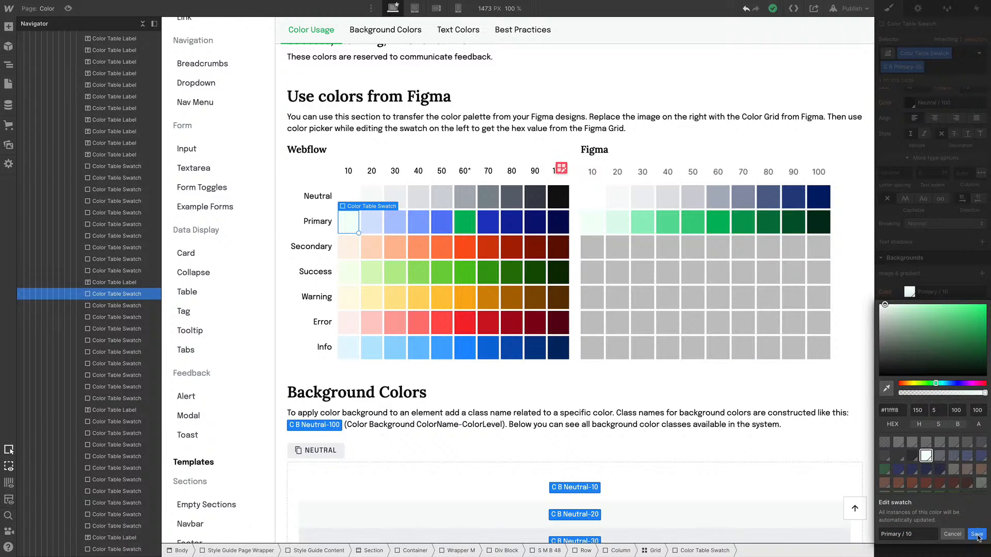
left_click(977, 535)
left_click(810, 178)
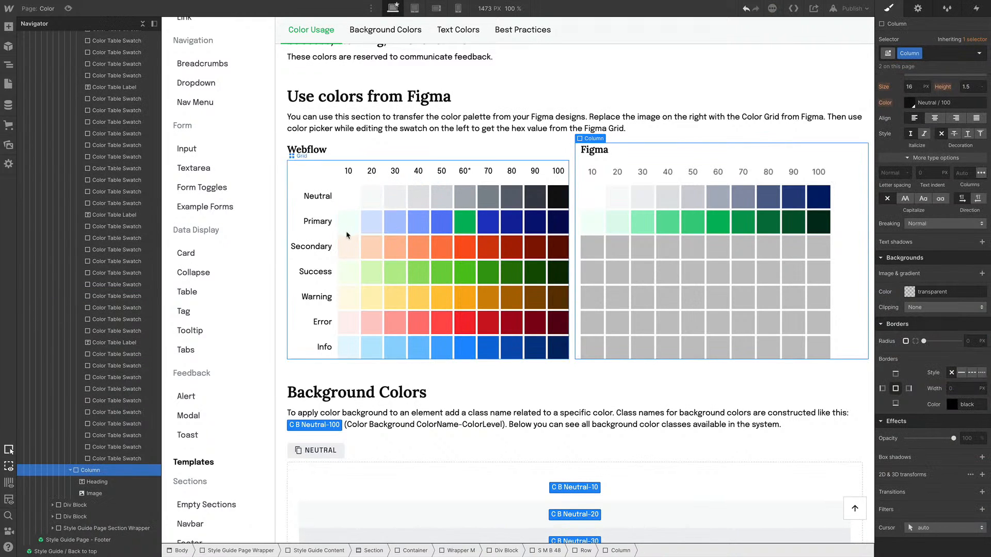
Open the Home page, select the first Book CTA section and set its background color to transparent
left_click(38, 8)
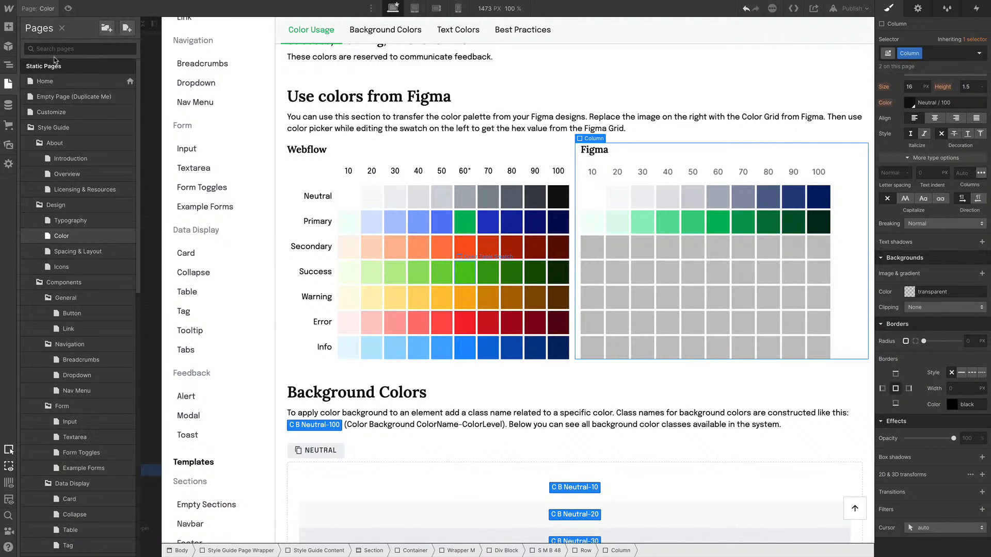
left_click(66, 84)
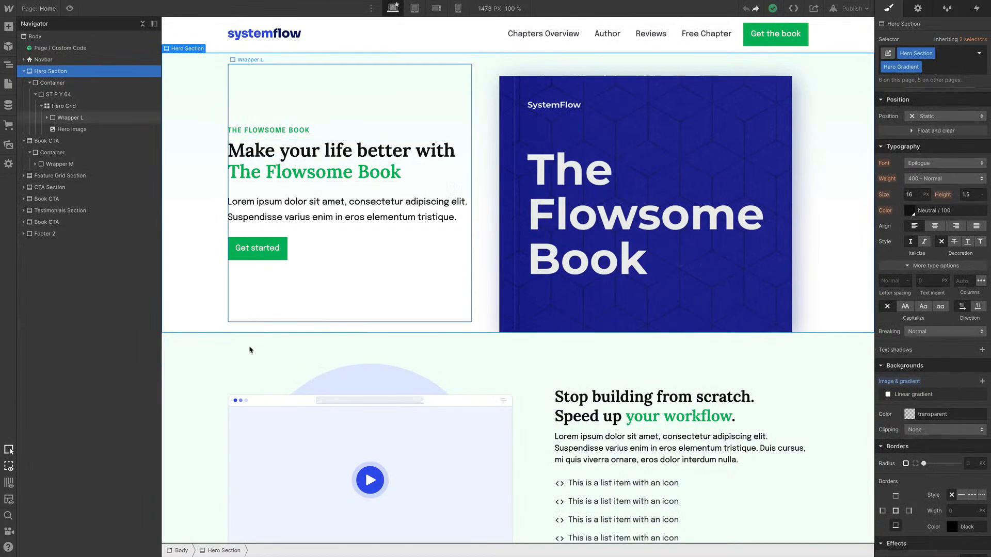
left_click(194, 367)
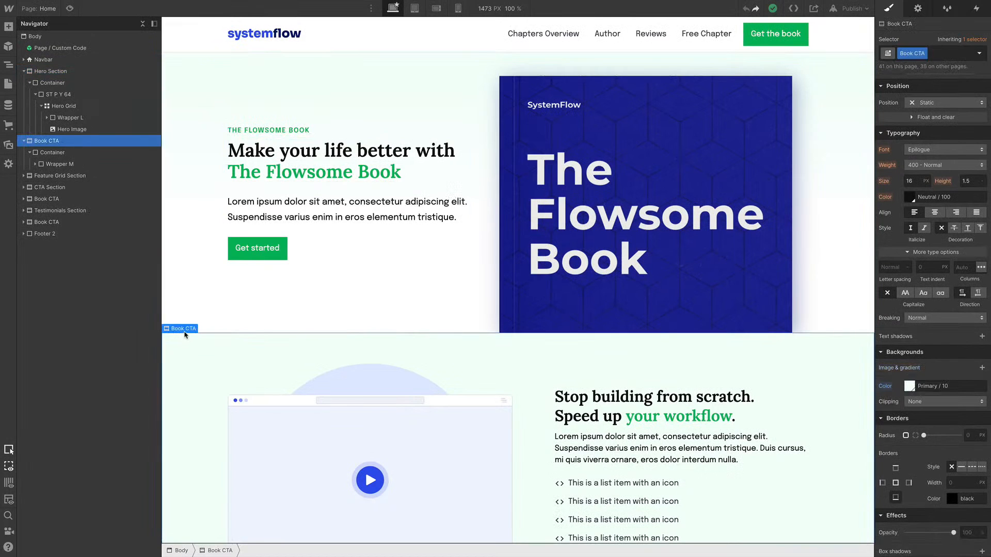
left_click(910, 388)
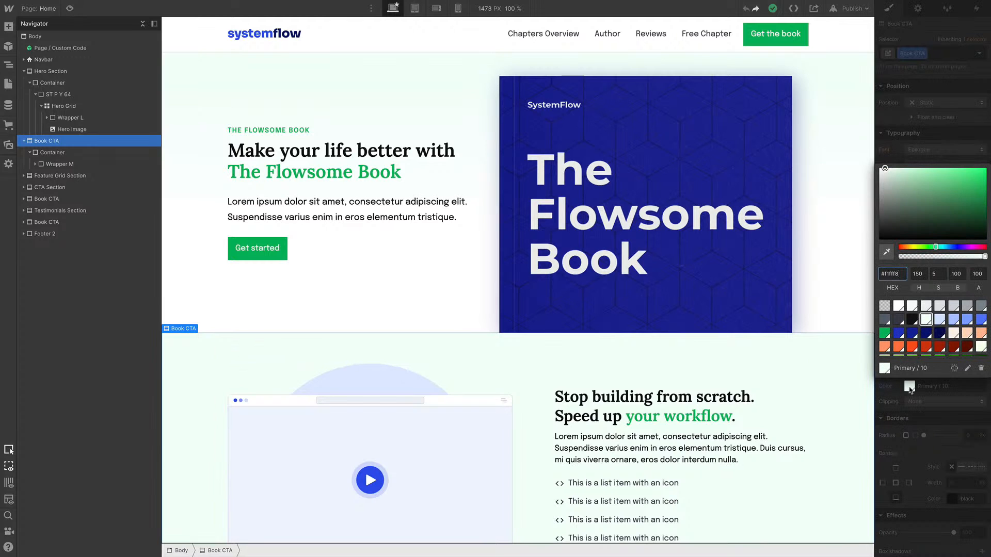
left_click(885, 307)
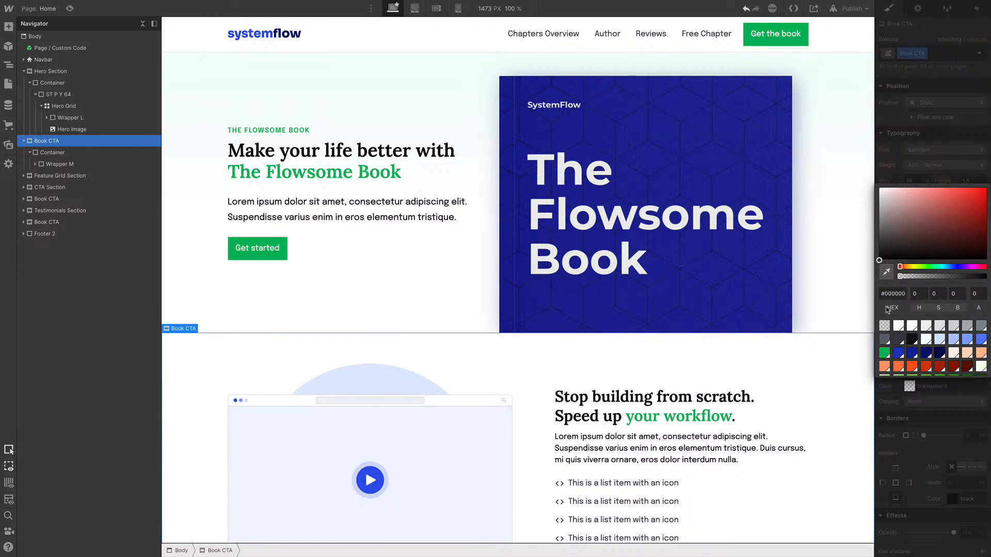
left_click(374, 281)
Remove the Hero Section's linear gradient and set its background color to the Primary / 10 swatch
left_click(186, 161)
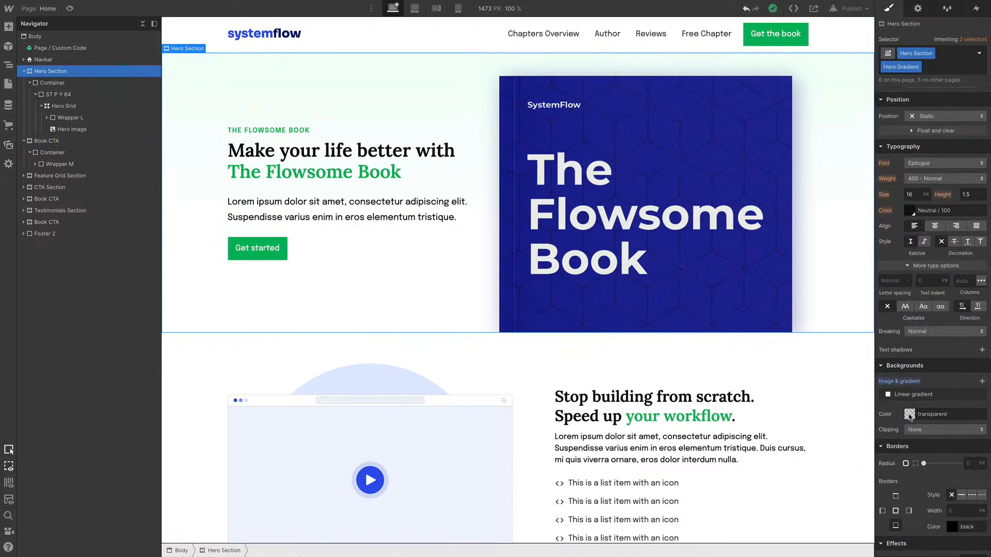
left_click(981, 395)
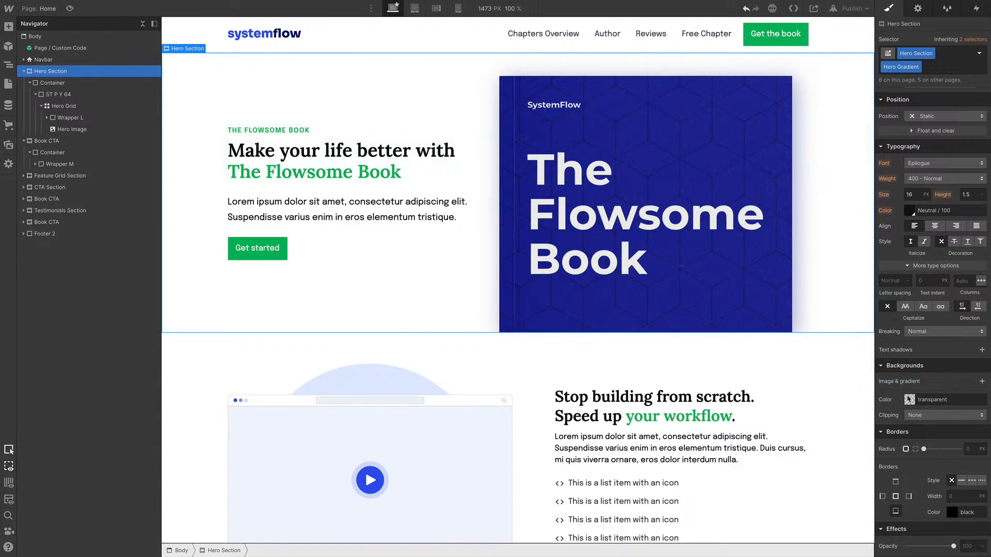
left_click(909, 400)
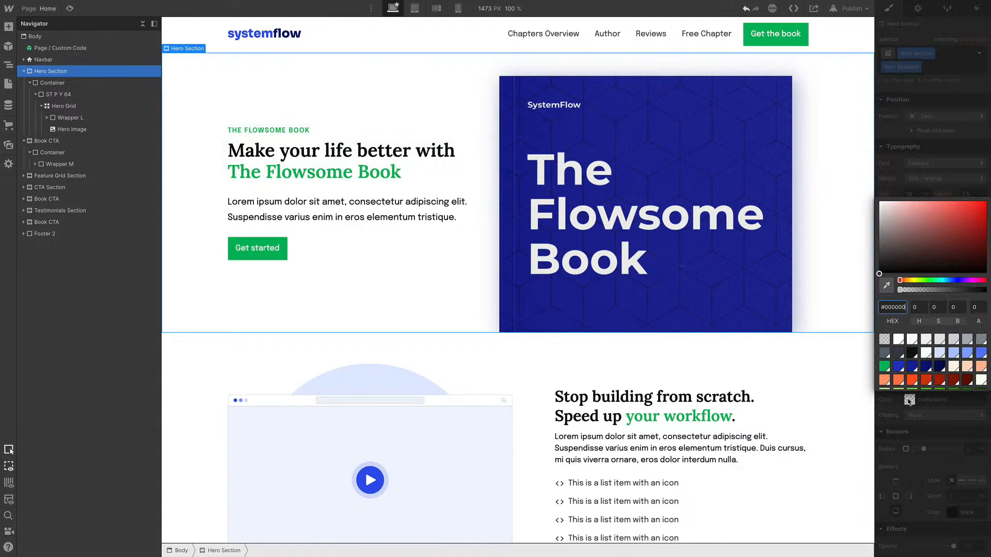
left_click(927, 355)
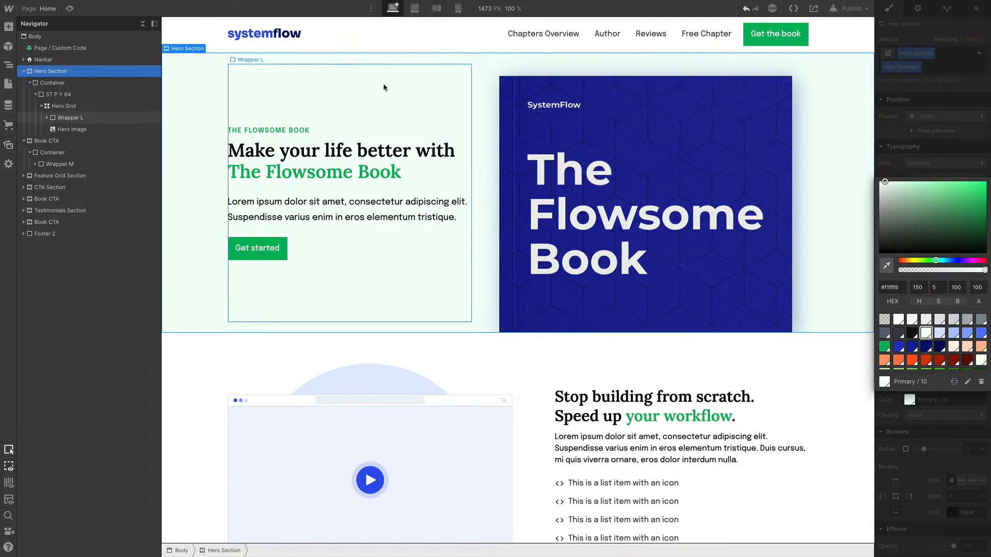
Set the Navbar's background color to the Primary / 10 swatch
left_click(362, 43)
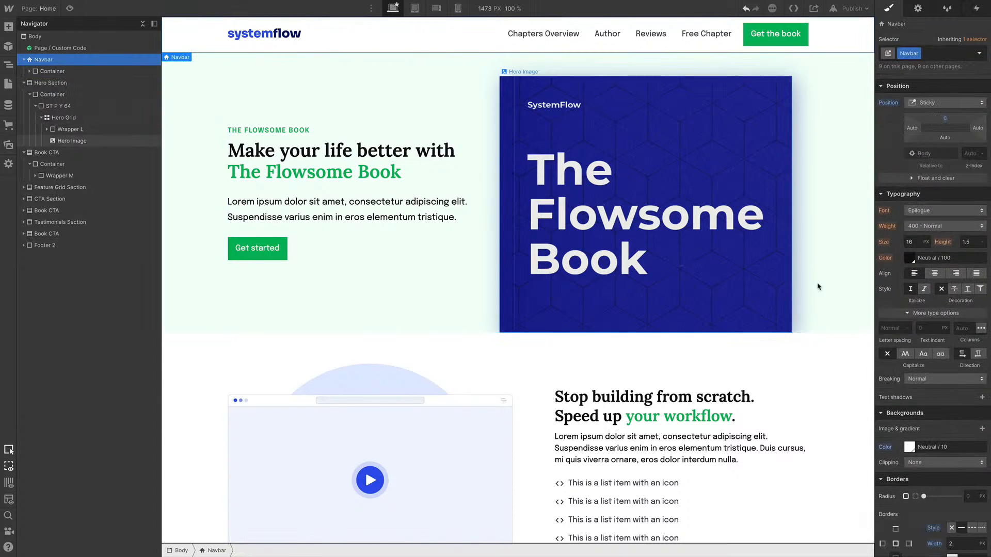
left_click(910, 448)
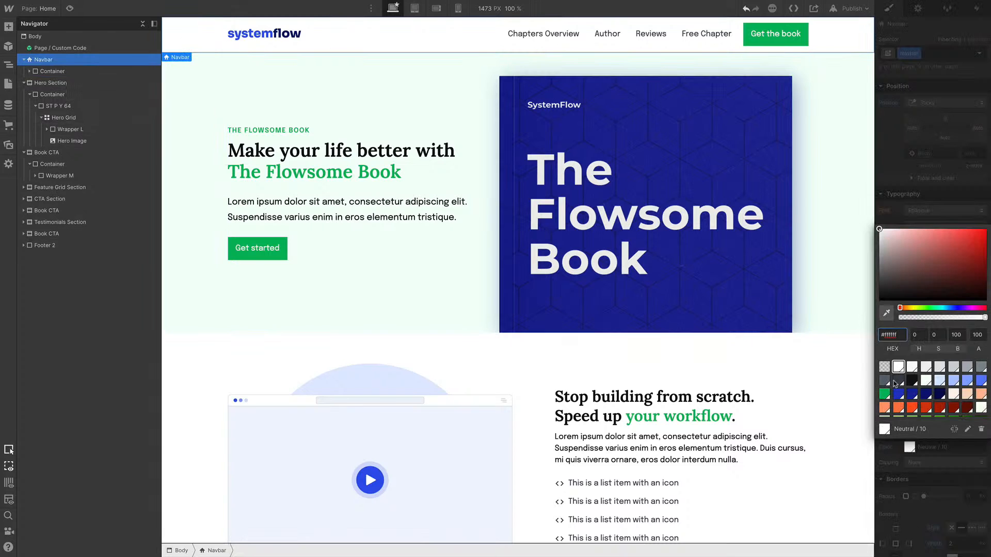
left_click(927, 382)
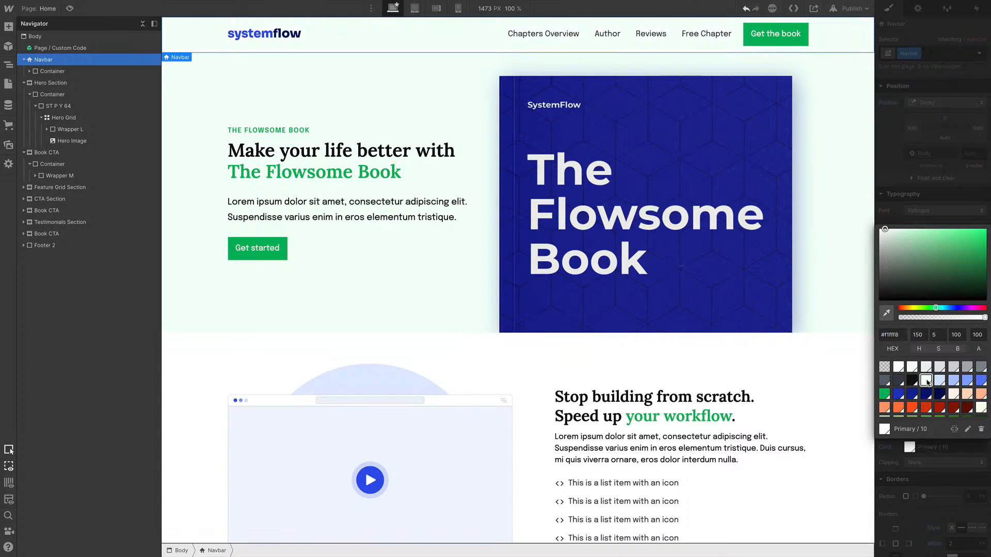
left_click(896, 178)
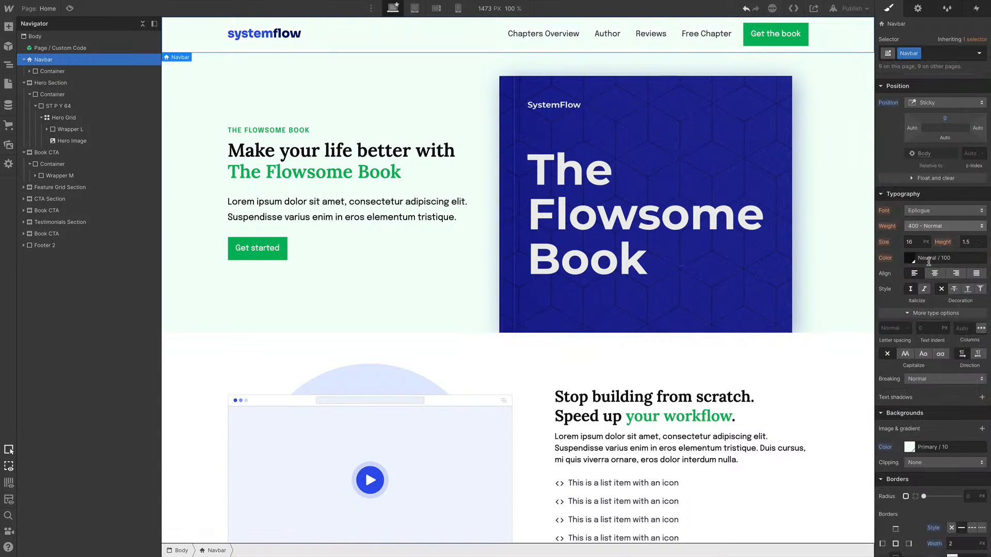
Set the Navbar's position to Relative
scroll(712, 211, "down", 8)
scroll(712, 210, "up", 8)
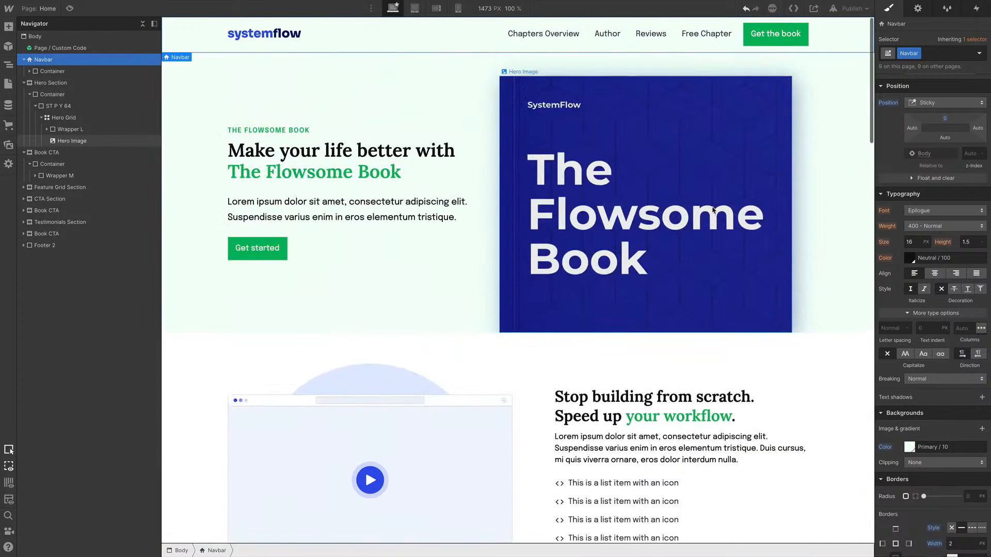
scroll(942, 349, "down", 3)
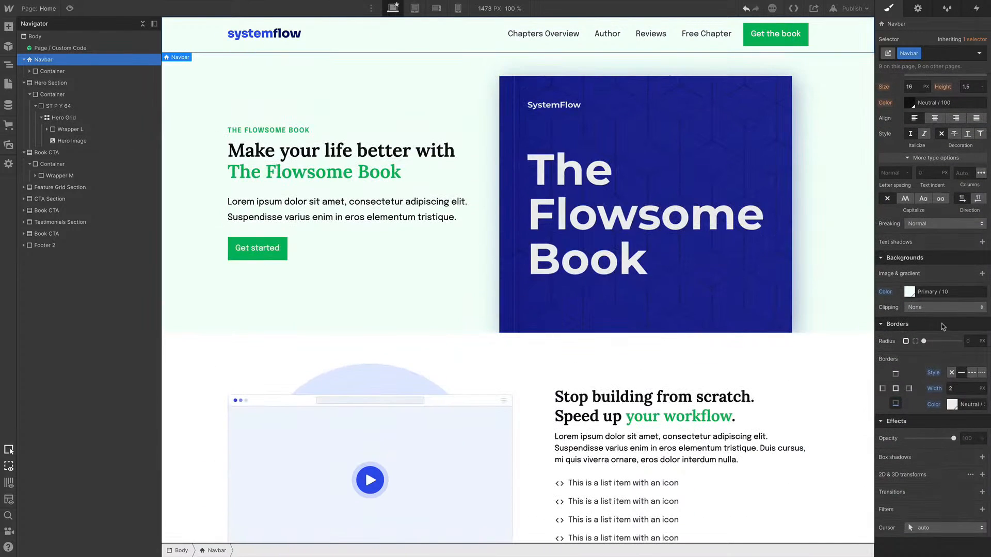
scroll(942, 330, "up", 6)
left_click(935, 272)
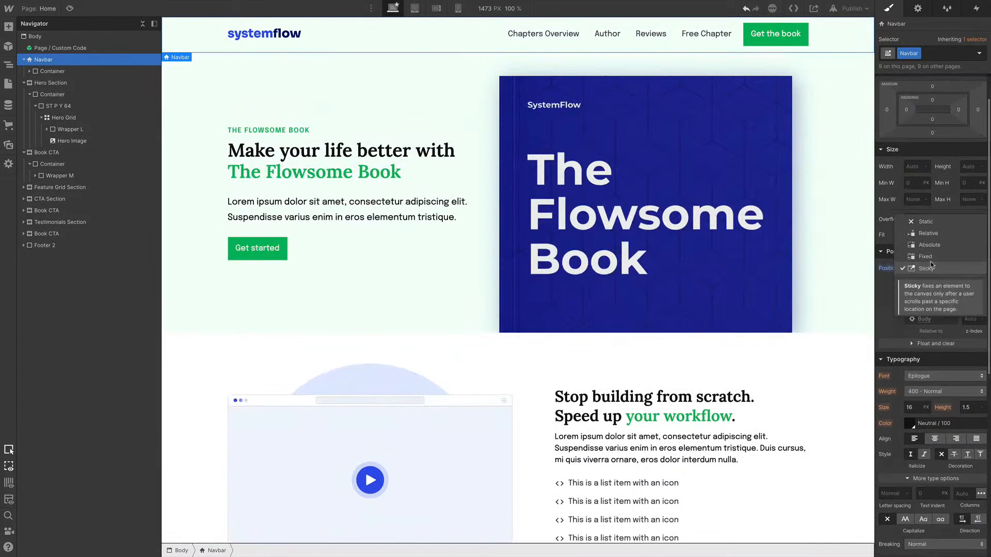
left_click(936, 235)
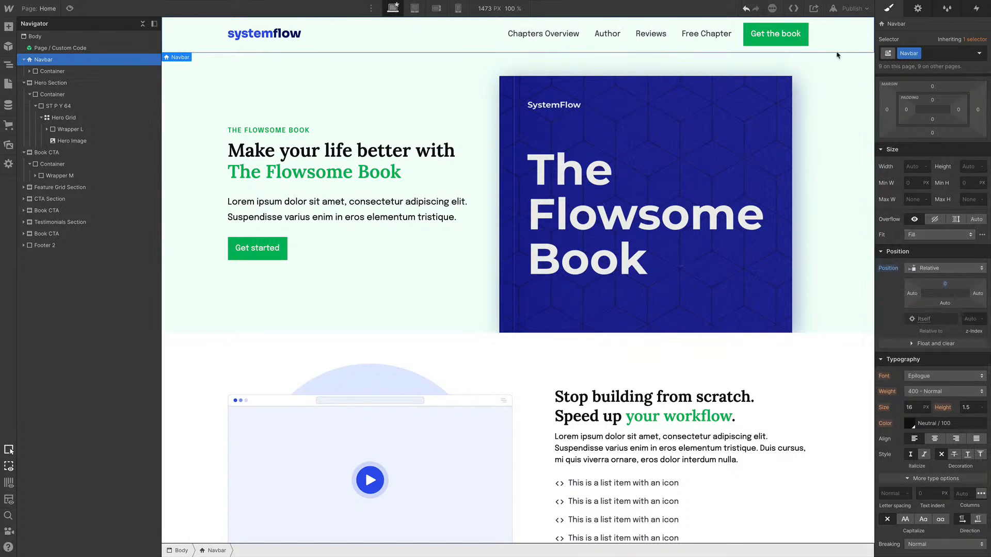
Preview the Home page to check the new background colors
scroll(971, 198, "down", 6)
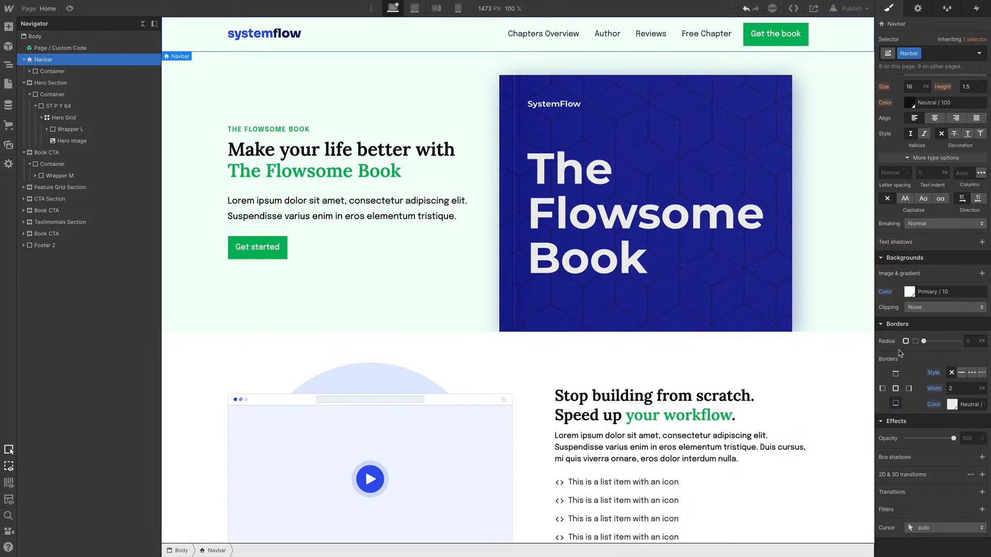
left_click(70, 8)
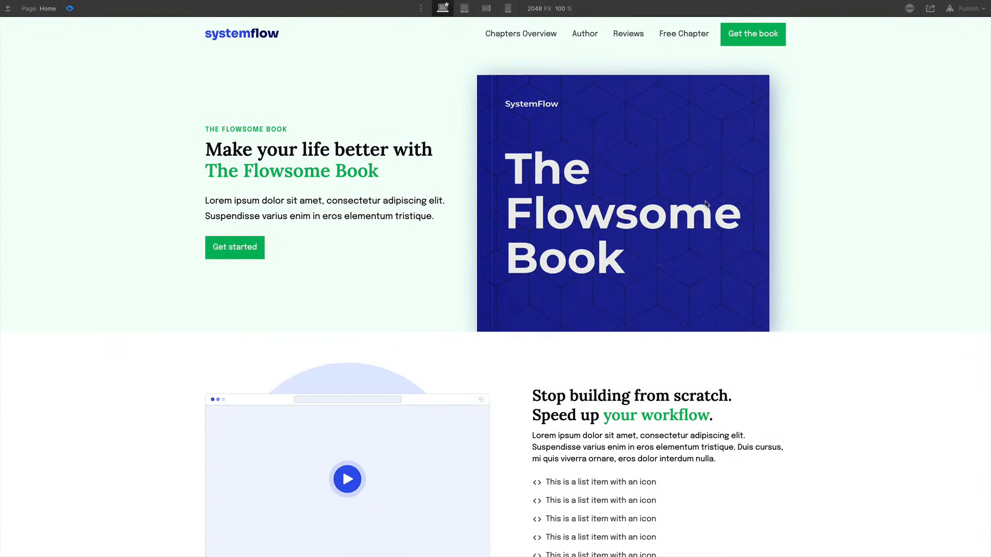
scroll(773, 202, "down", 1)
scroll(774, 201, "up", 1)
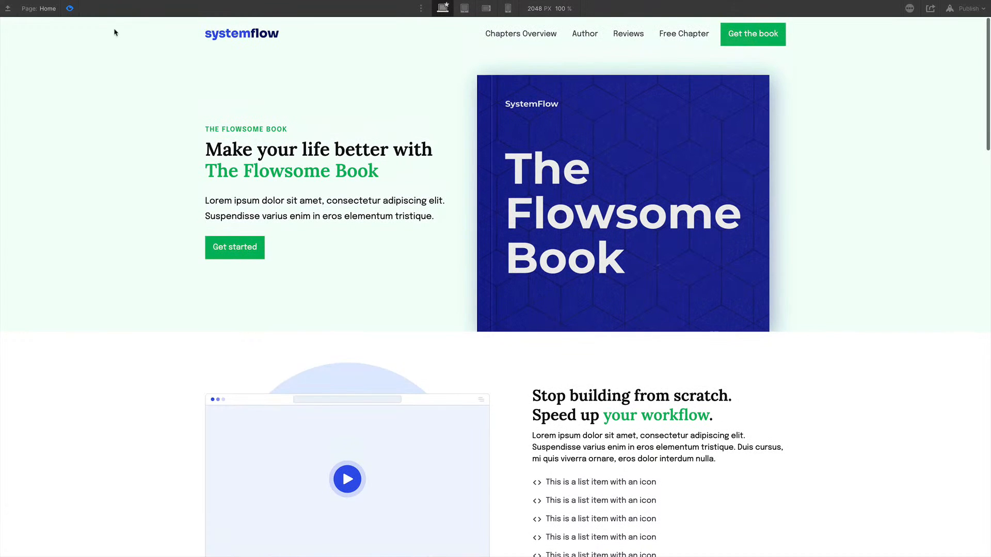
left_click(70, 8)
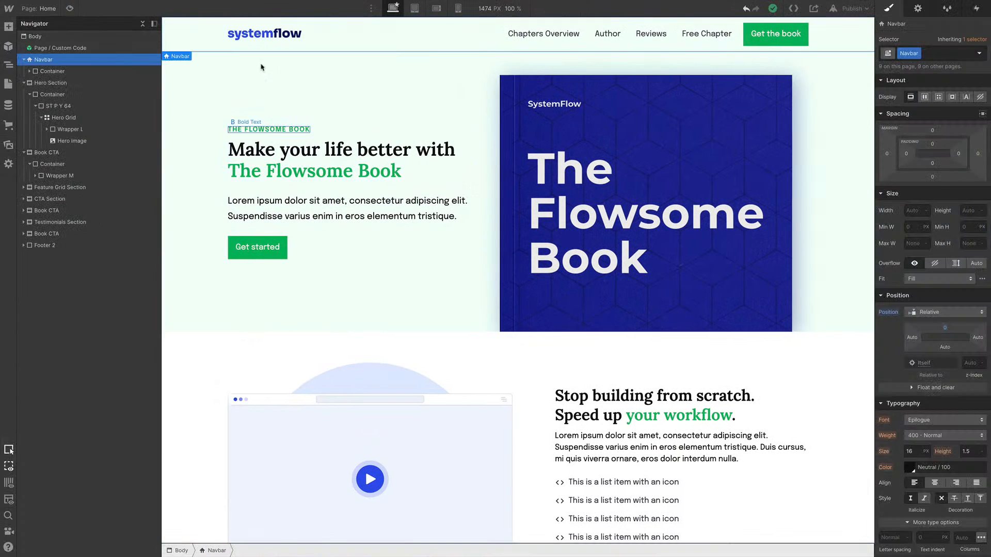
Replace the Navbar logo image with the FitMom logo and set its height to 36 px
double_click(264, 34)
left_click(290, 73)
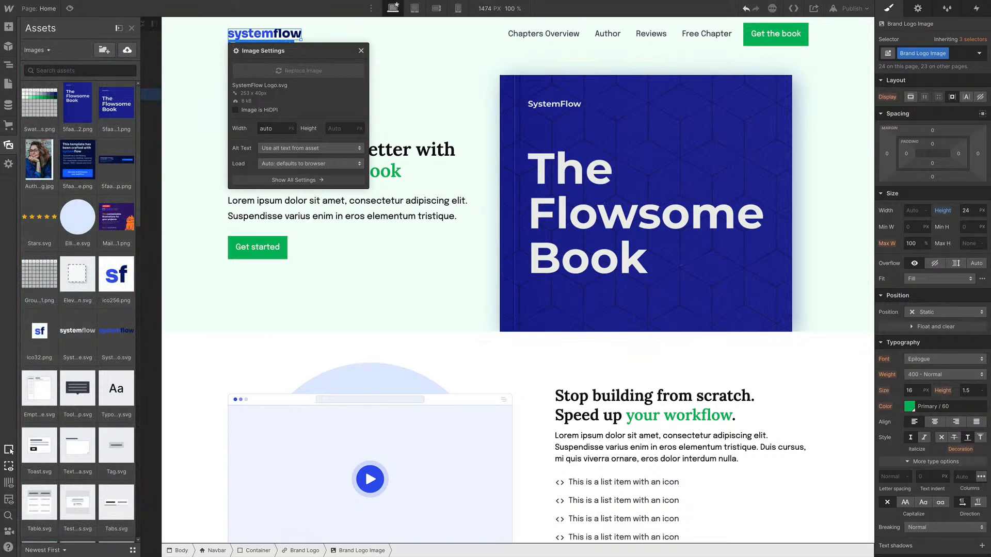
left_click_drag(350, 237, 249, 256)
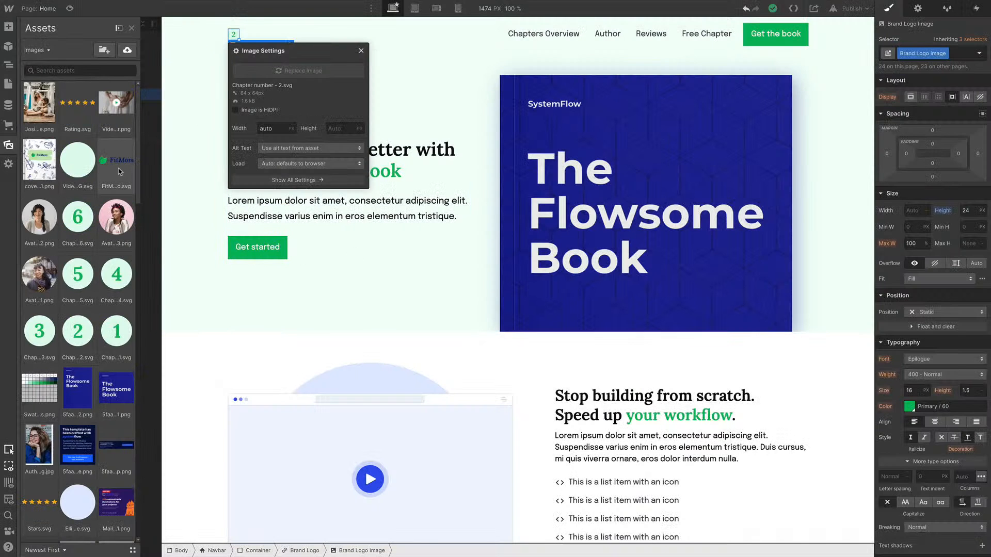
left_click(116, 166)
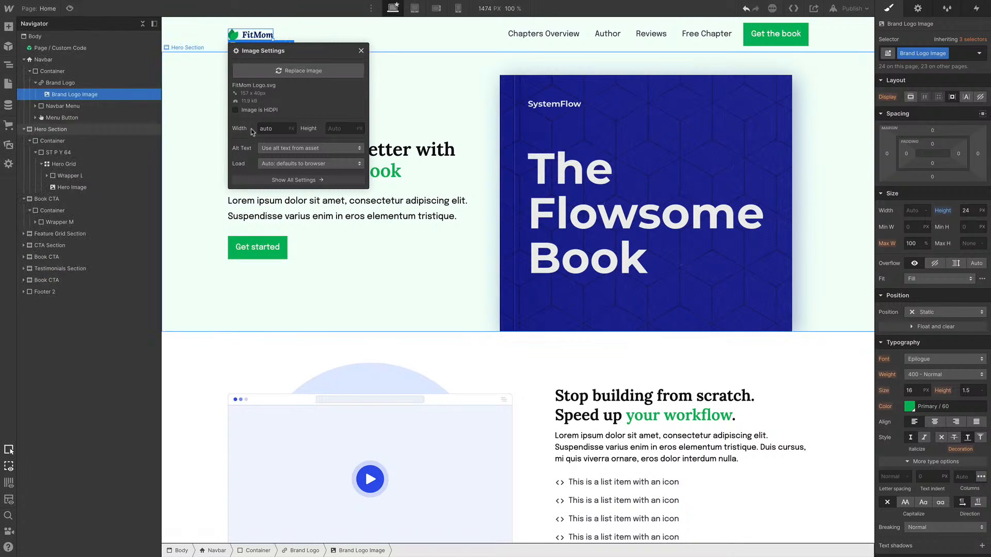
left_click(972, 210)
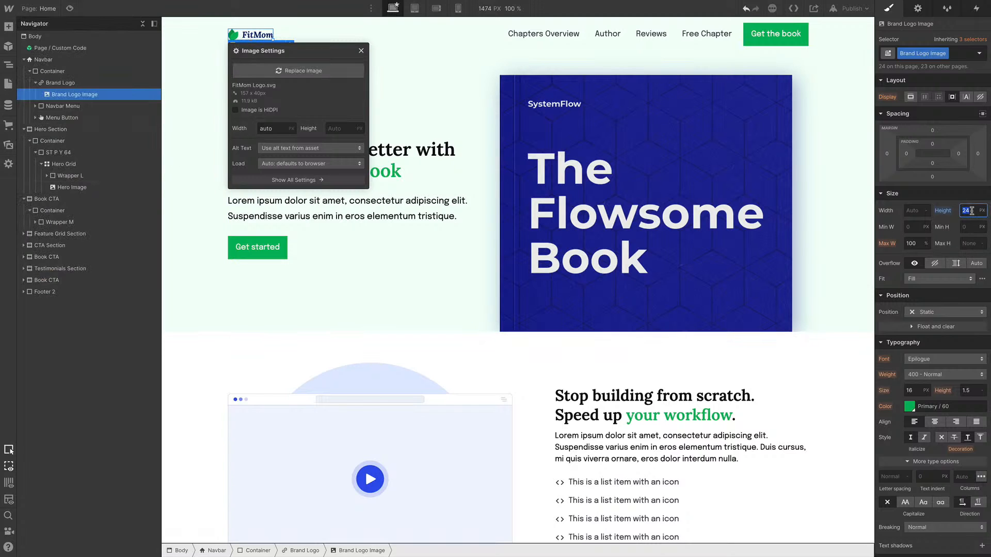
type("36")
key("Return")
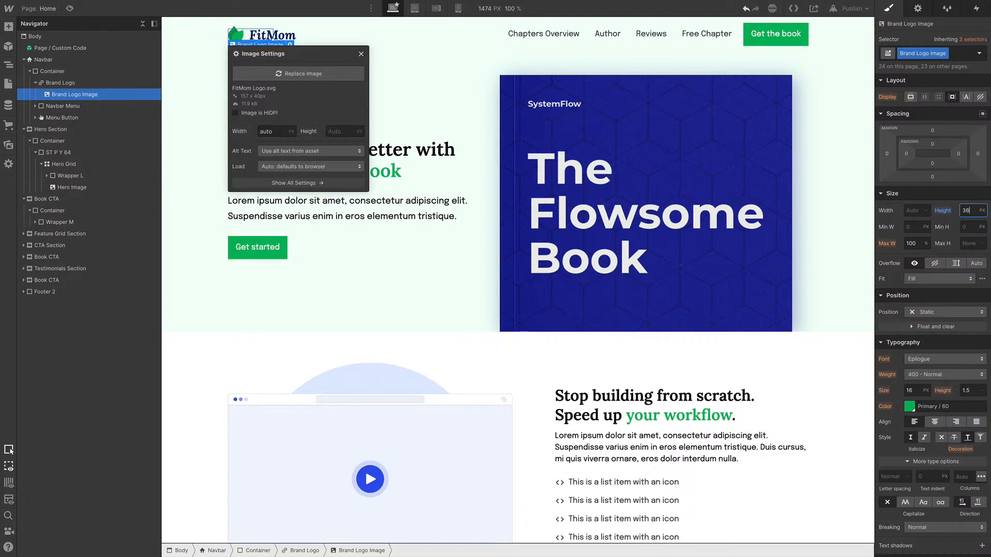
left_click(362, 53)
Replace the Hero image with the cover2 book cover image and set its width to 60%
left_click(628, 173)
double_click(629, 173)
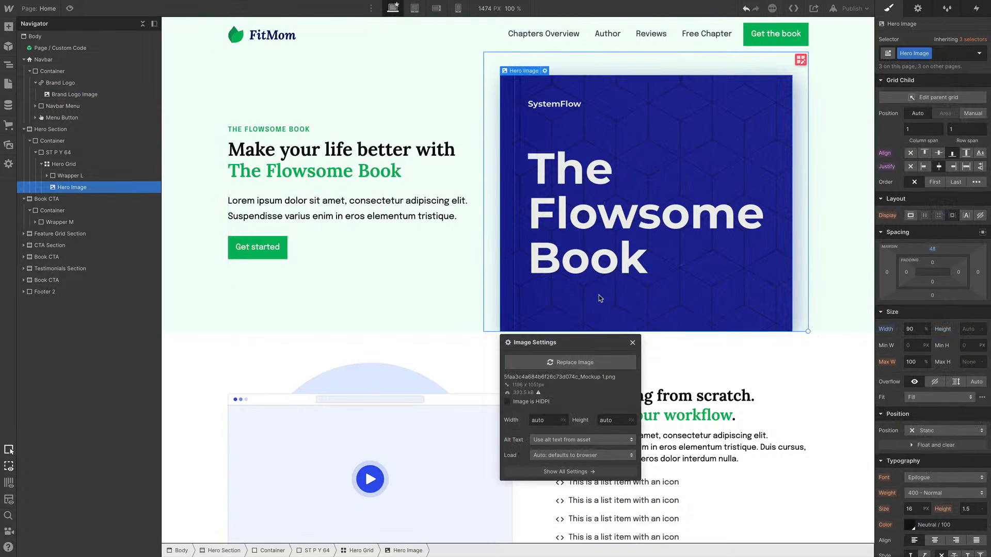
left_click(573, 362)
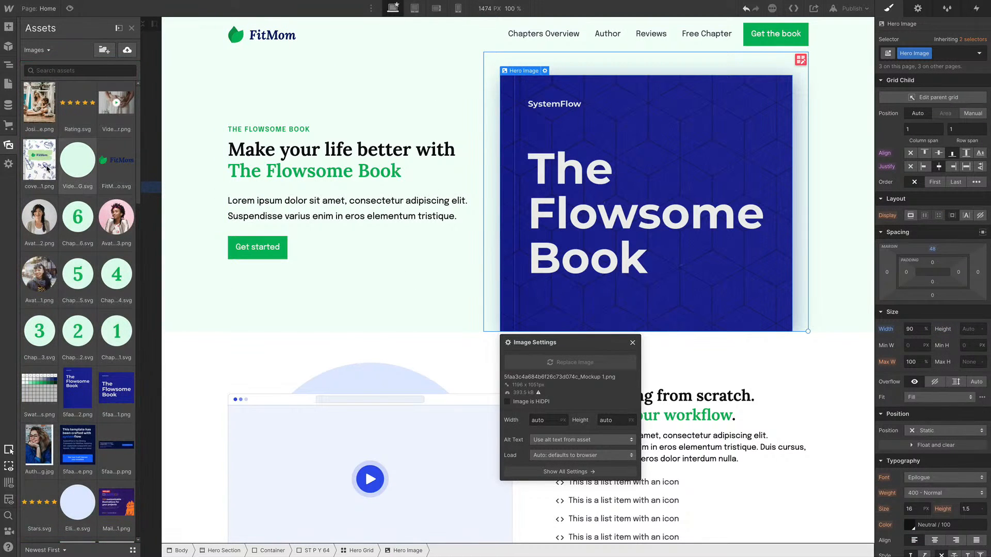
left_click(47, 168)
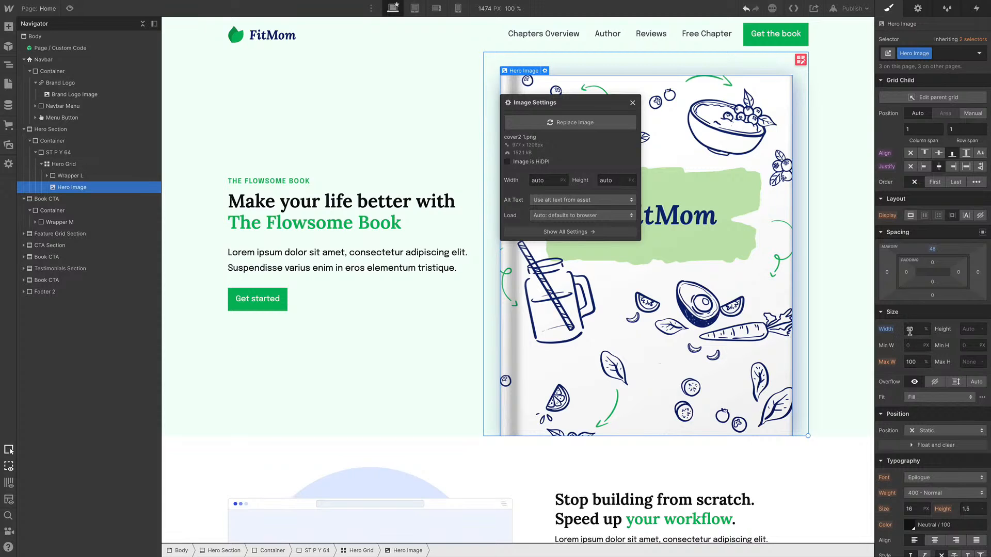
left_click(910, 330)
key("Return")
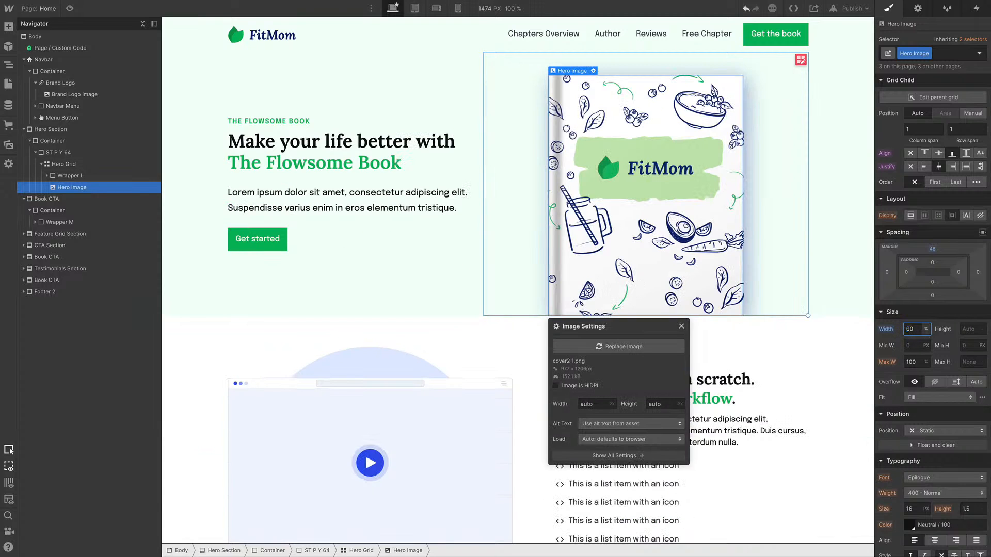
Replace the feature section's video placeholder image with the Video Placeholder.png asset
left_click(285, 431)
double_click(302, 436)
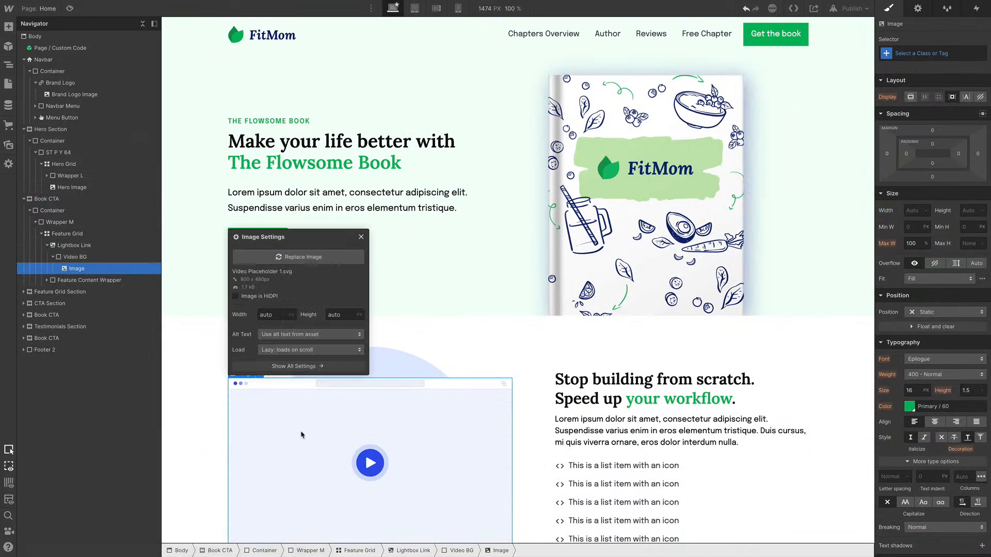
left_click(287, 257)
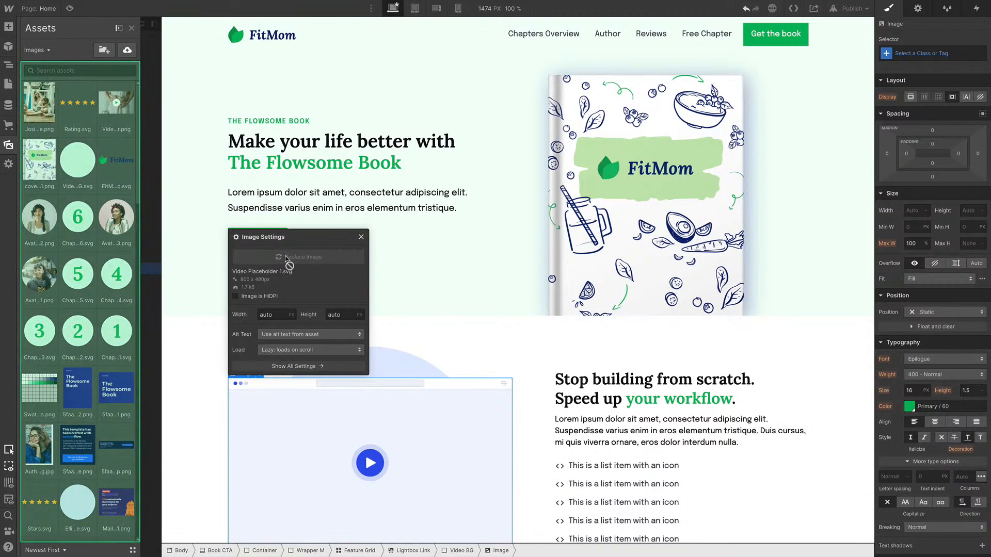
left_click(124, 173)
left_click(122, 116)
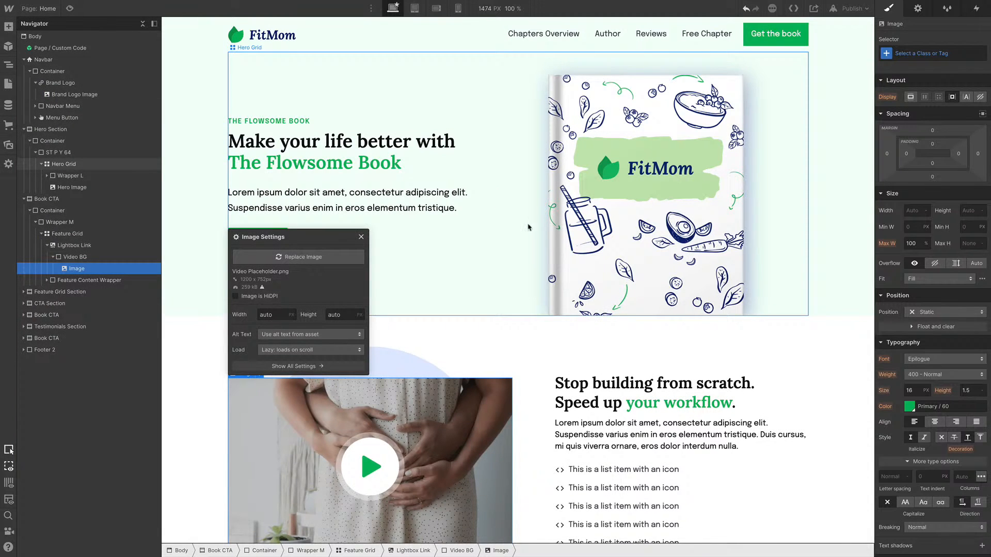
scroll(528, 227, "down", 1)
scroll(528, 227, "down", 1)
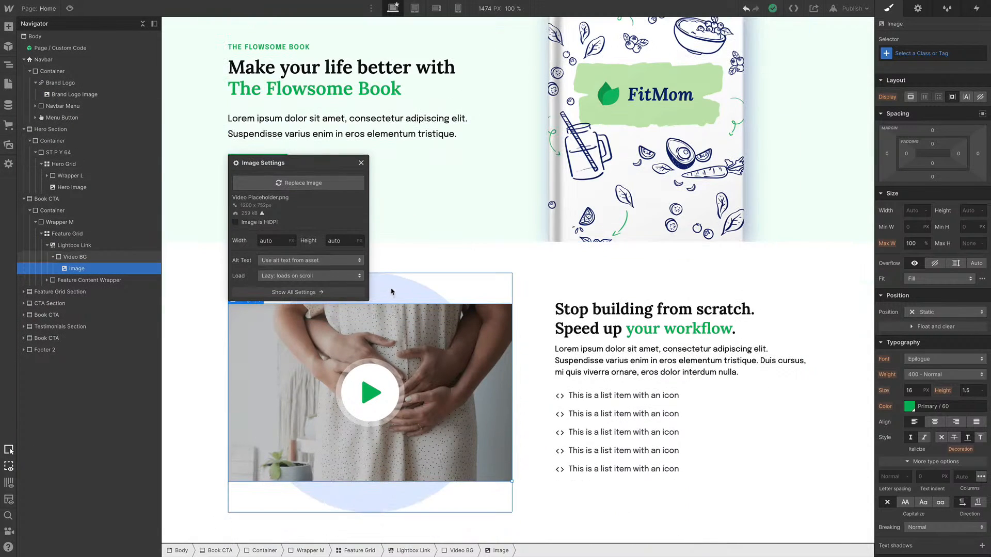
left_click(391, 292)
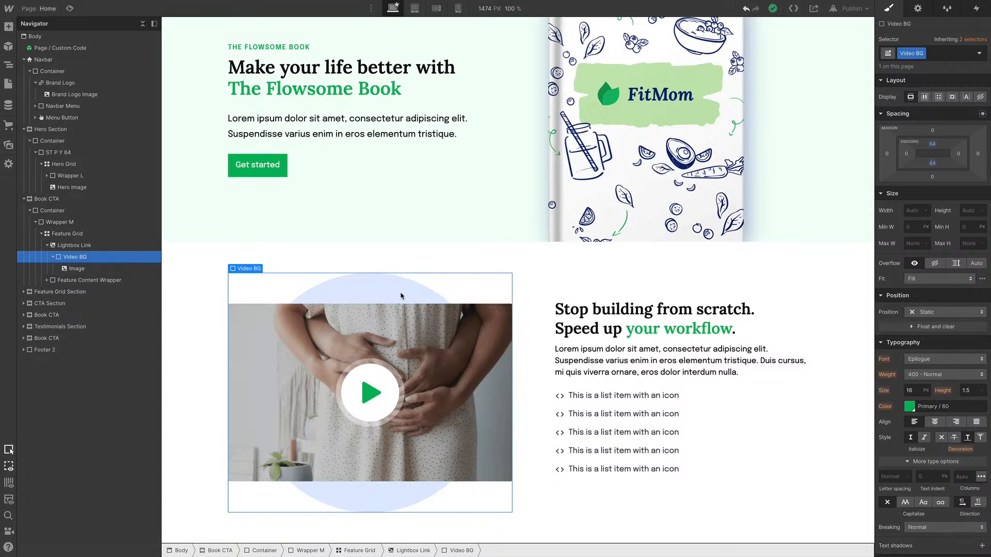
Delete all but the first icon list item in the feature section's list
left_click(581, 400)
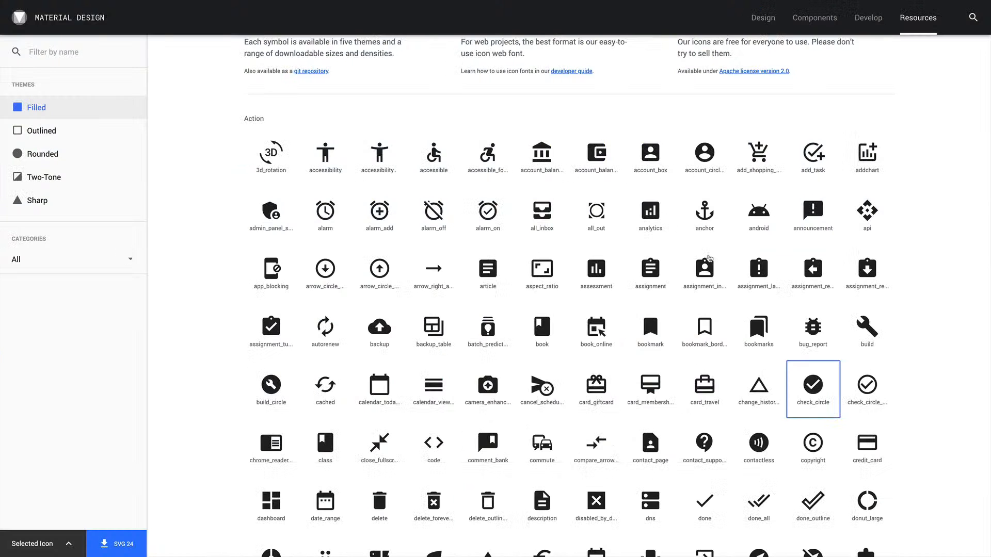
scroll(814, 464, "up", 1)
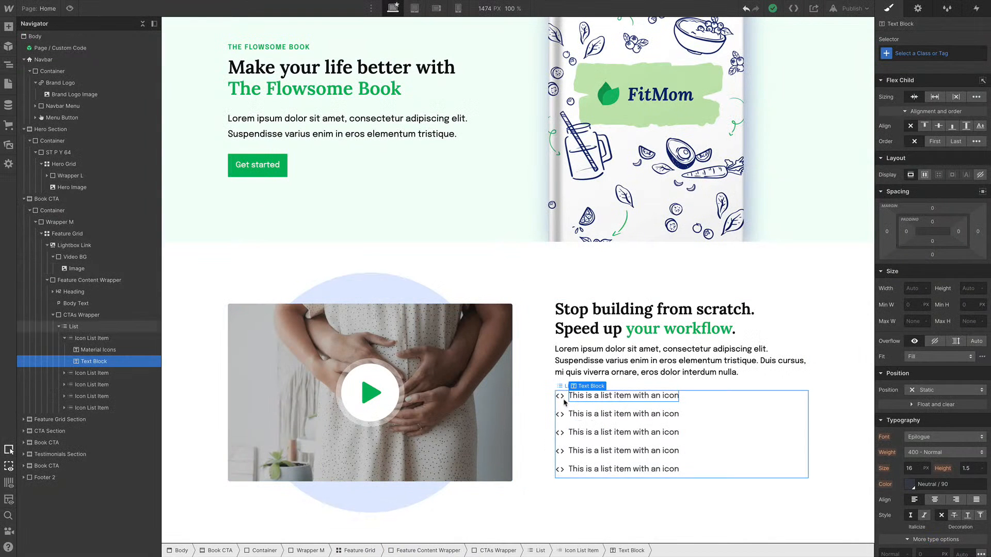
left_click(97, 374)
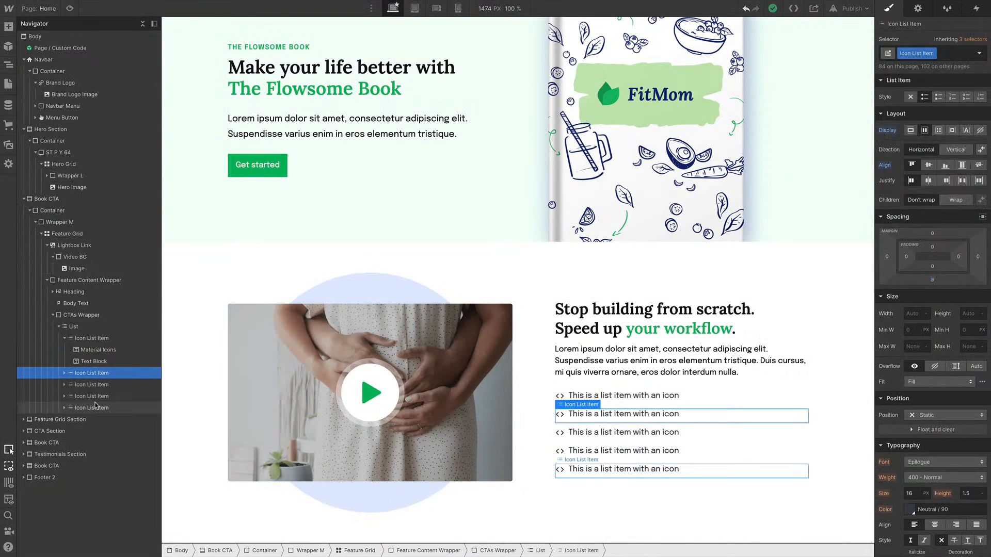
key("Delete")
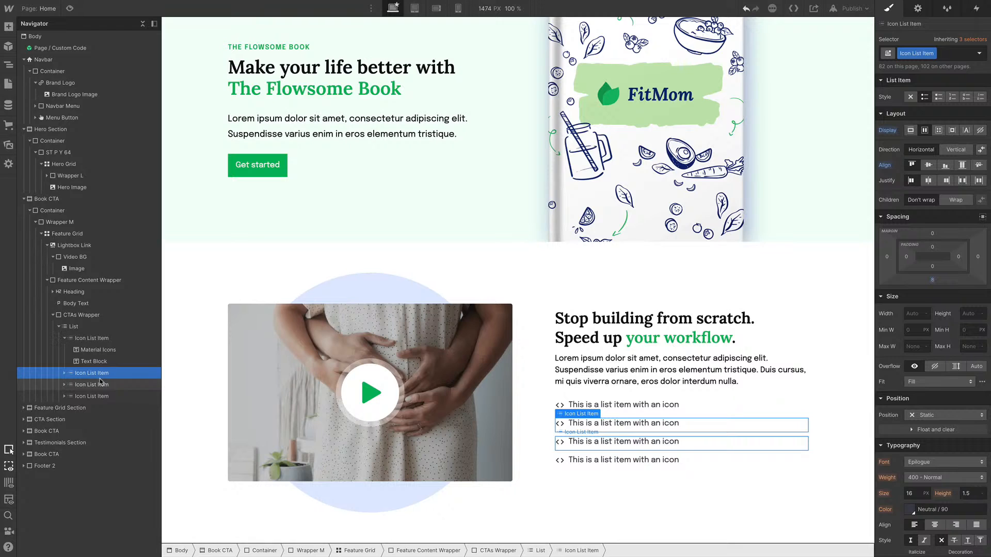
key("Delete")
key("Delete")
key("Delete")
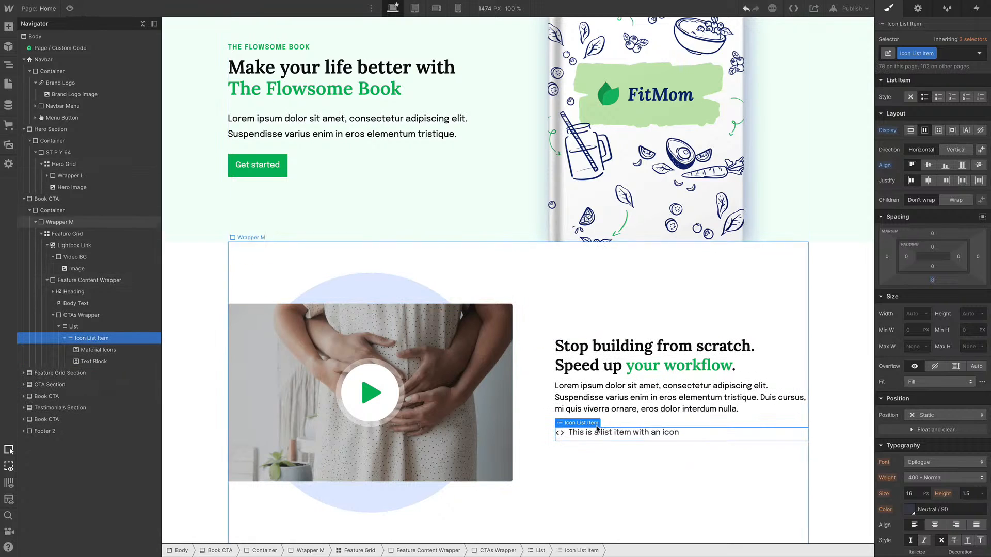
Change the remaining list item's Material icon to check_circle
left_click(560, 433)
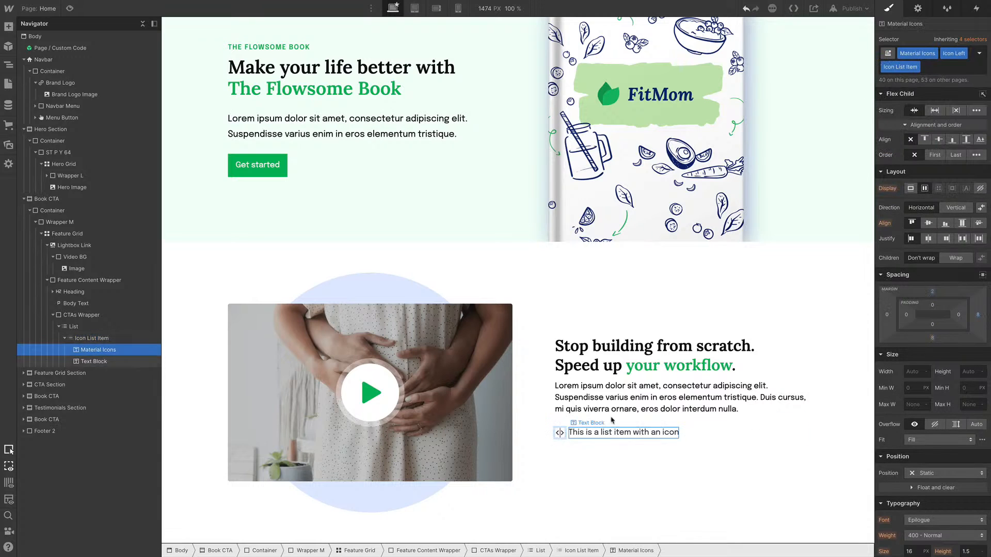
double_click(620, 433)
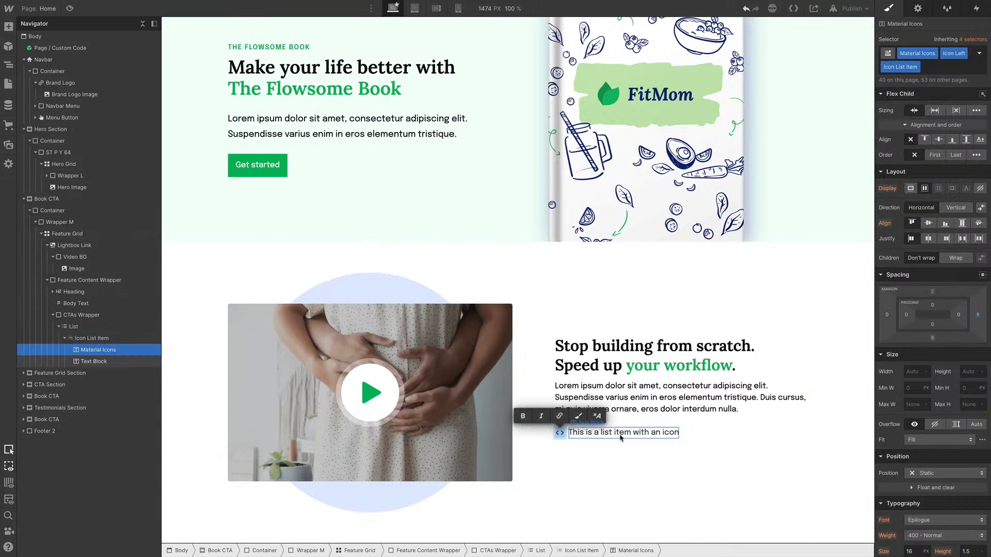
key("BackSpace")
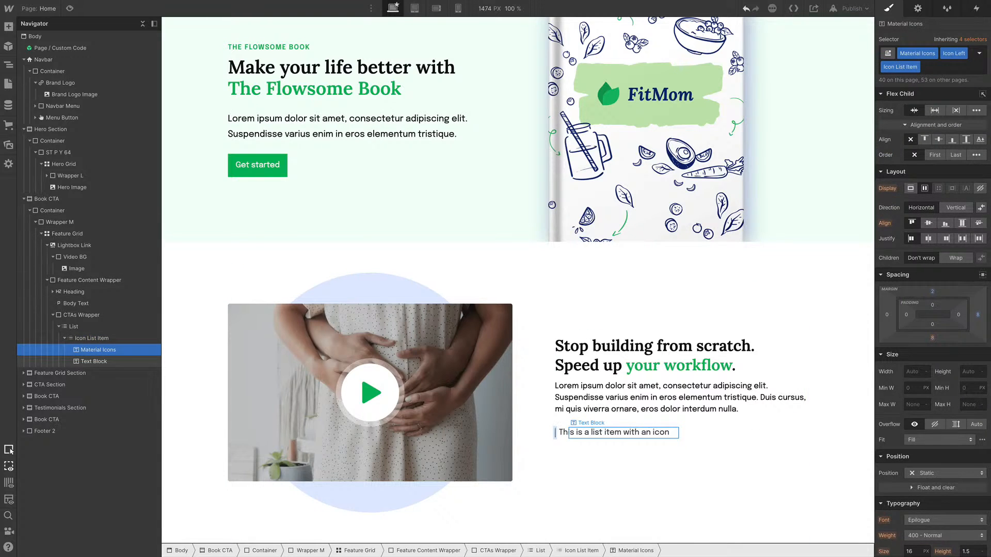
type("check")
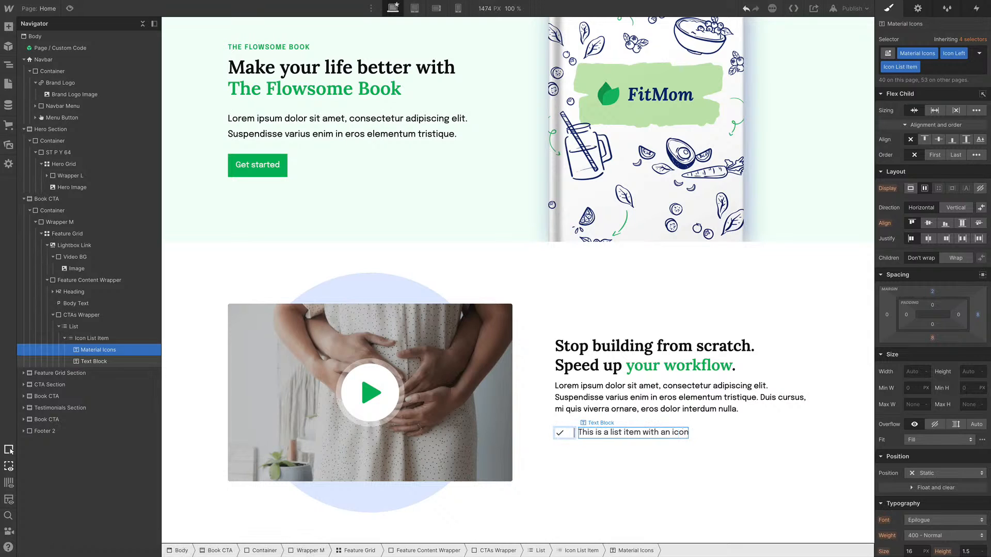
type("_circle")
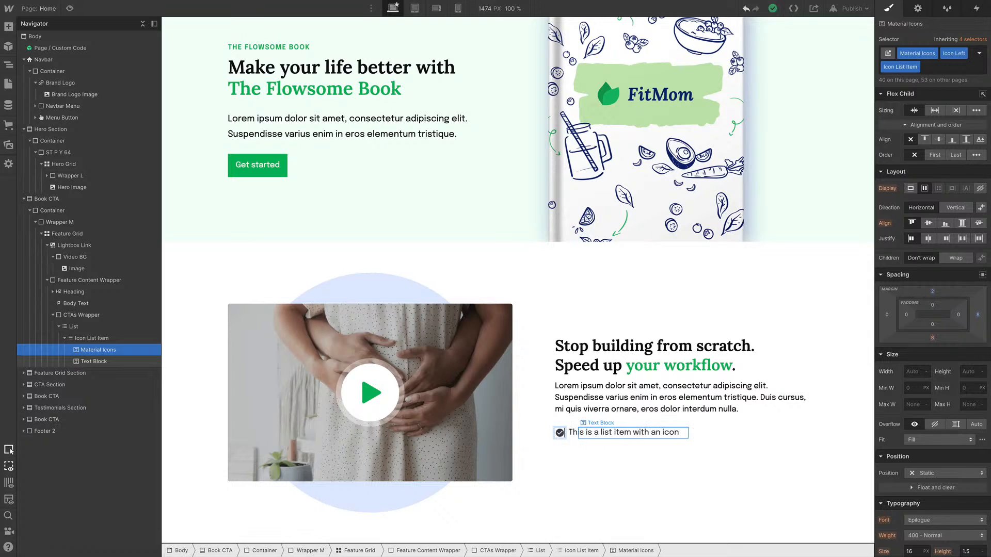
key("super+a")
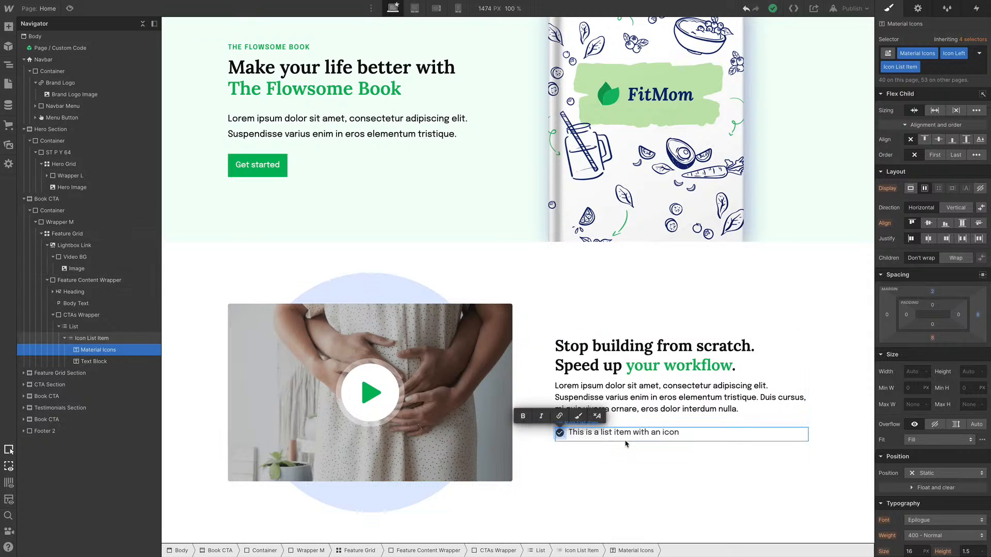
Add the C T Primary-60 combo class to the check_circle icon
left_click(98, 352)
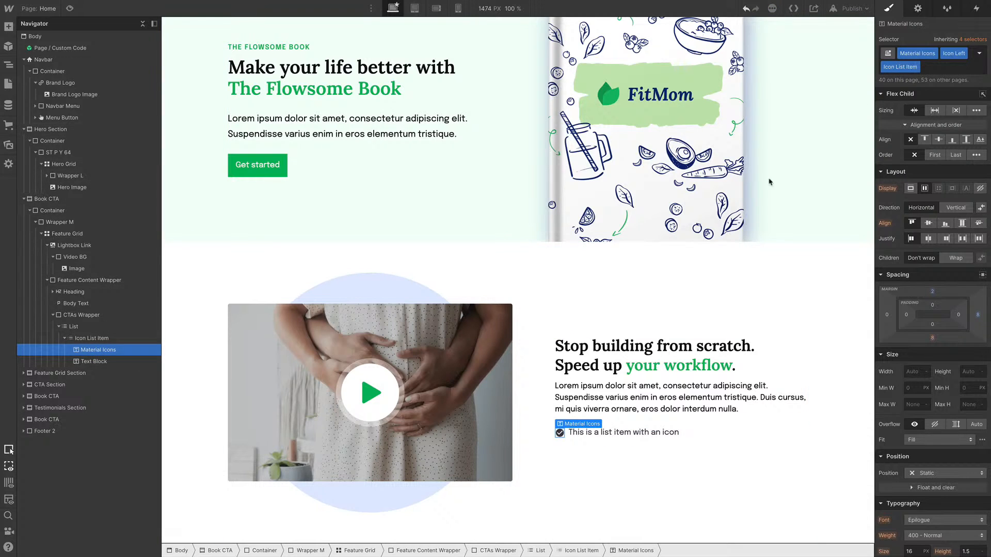
key("super+Return")
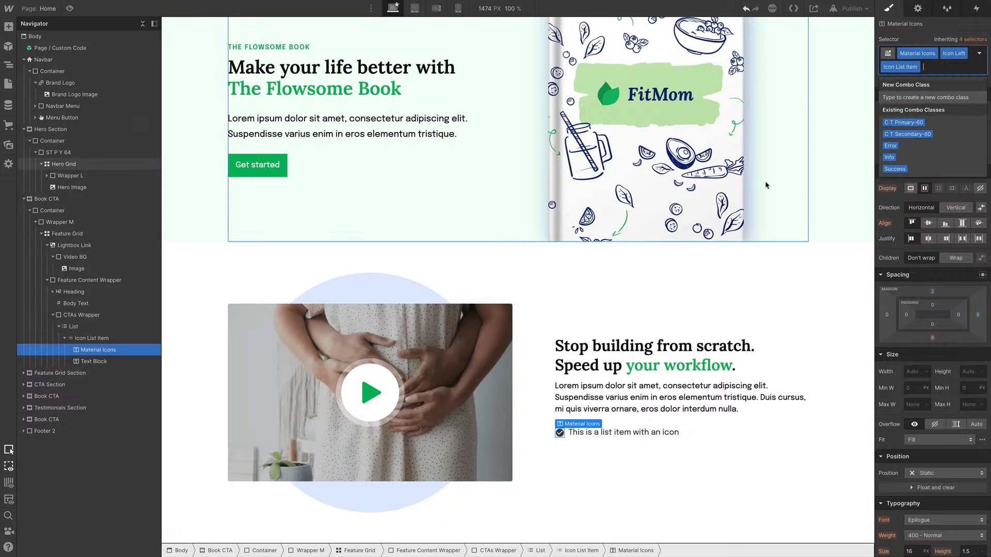
key("Down")
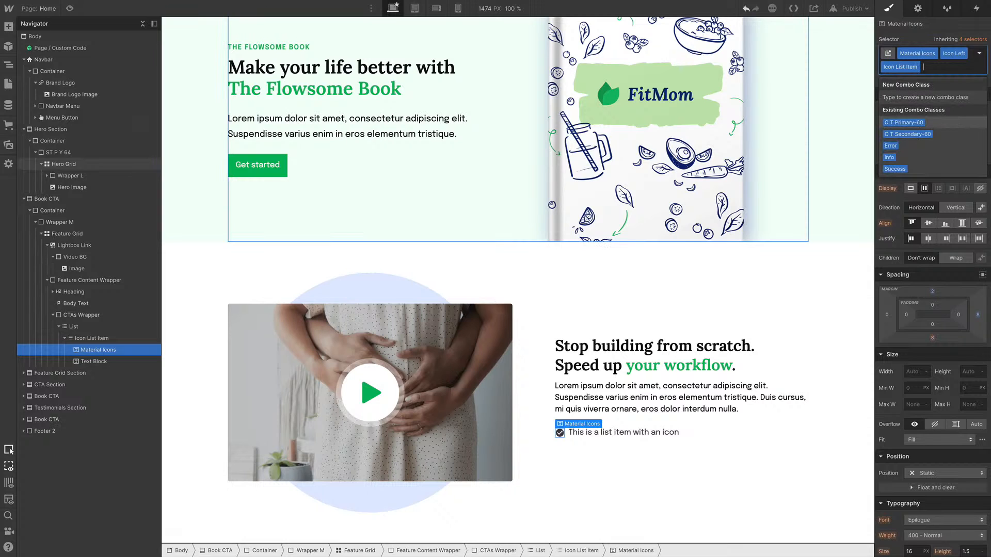
key("Return")
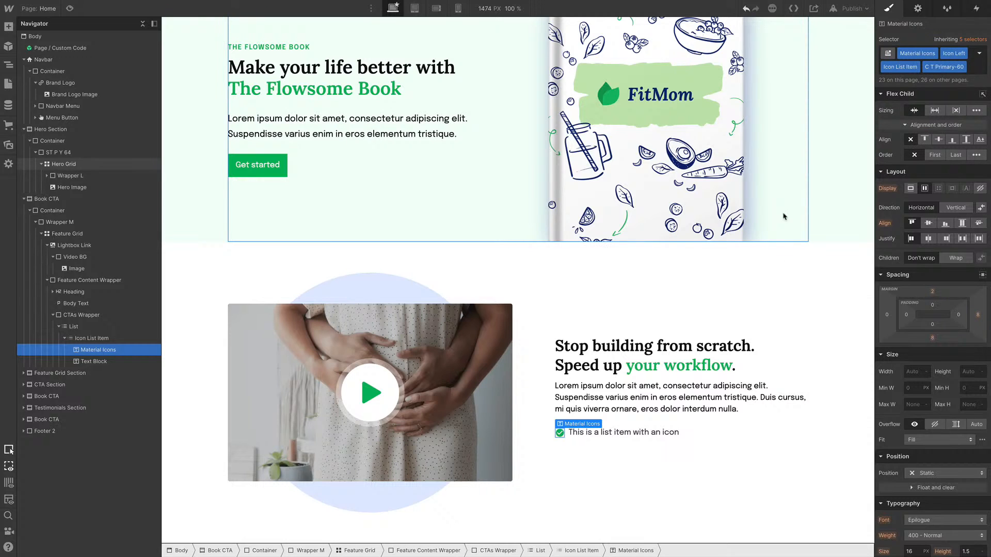
Duplicate the icon list item twice to make three check-circle list items
double_click(87, 341)
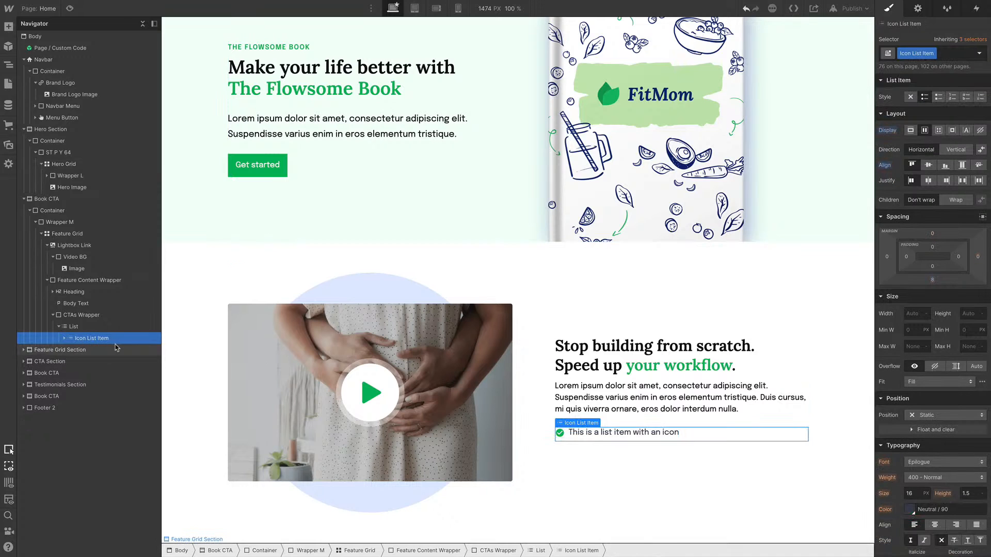
key("ctrl+d")
key("ctrl+d")
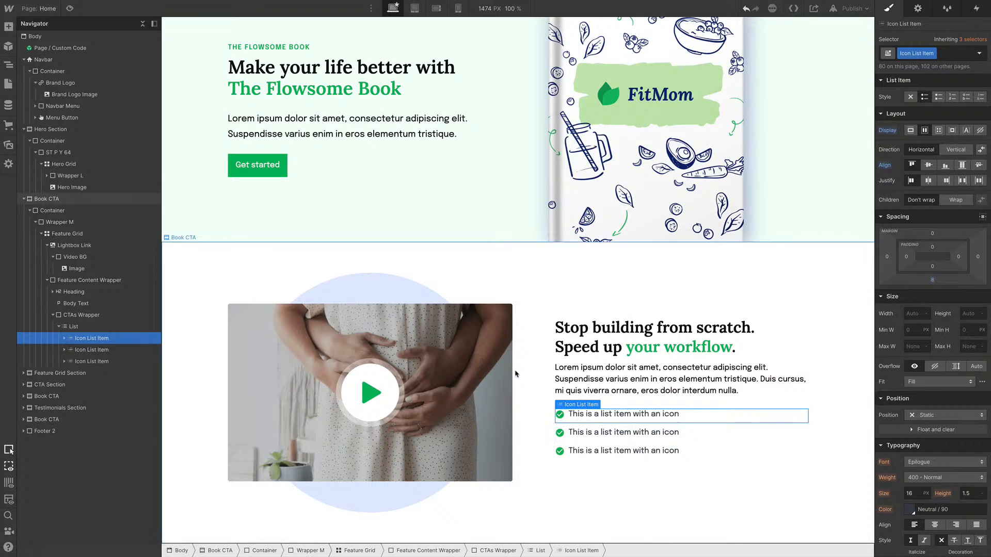
left_click(688, 424)
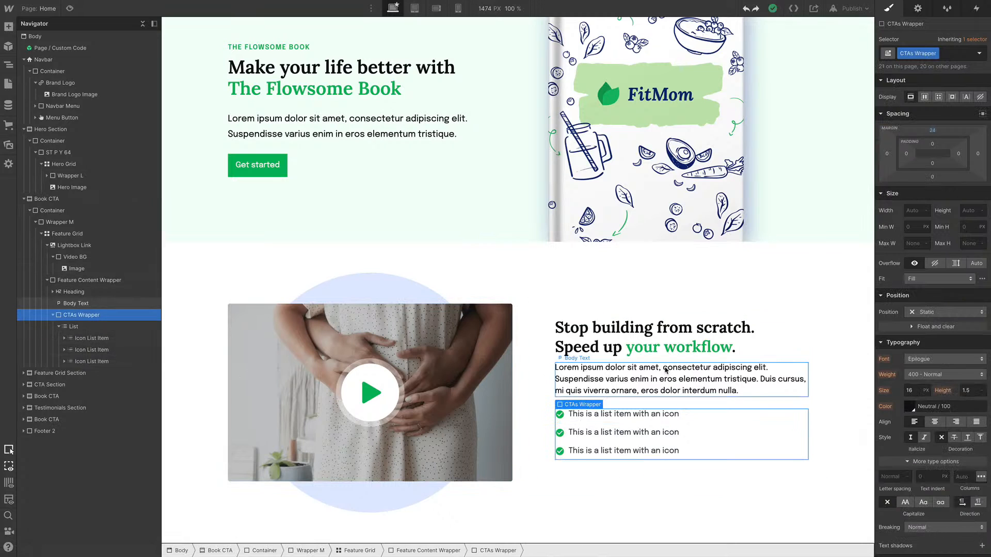
scroll(666, 382, "down", 1)
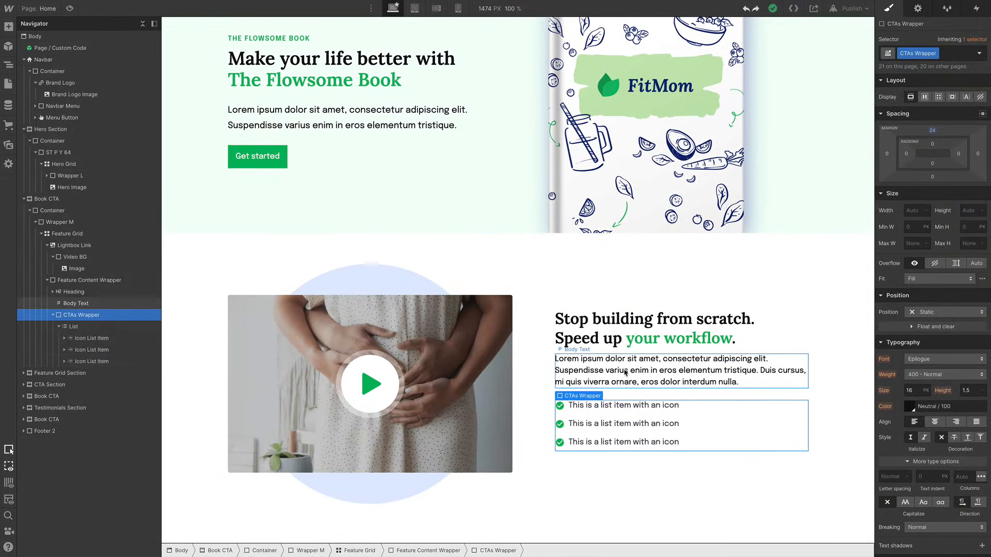
Insert a Button / Medium / Primary / Text Only symbol below the check-circle list in the CTAs wrapper
key("ctrl+k")
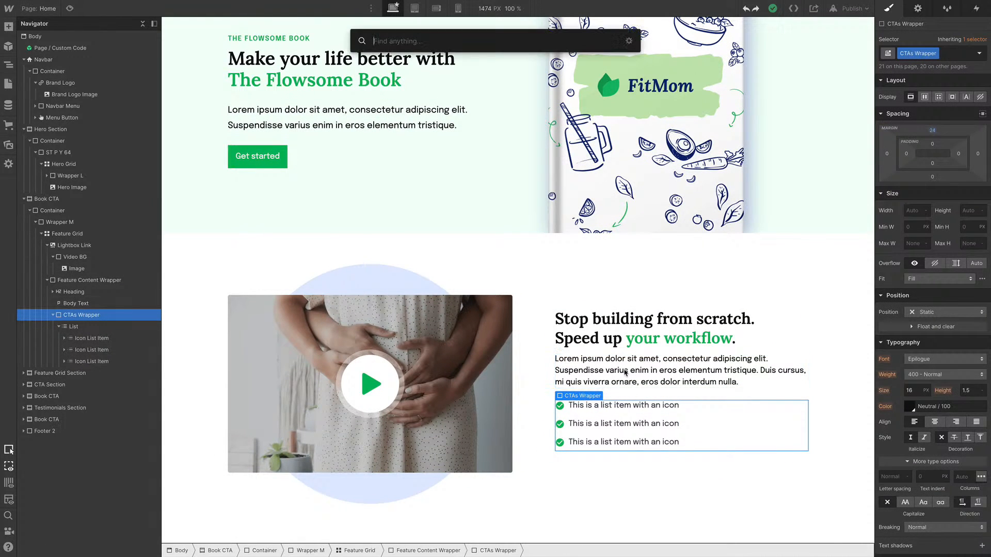
type("butt n")
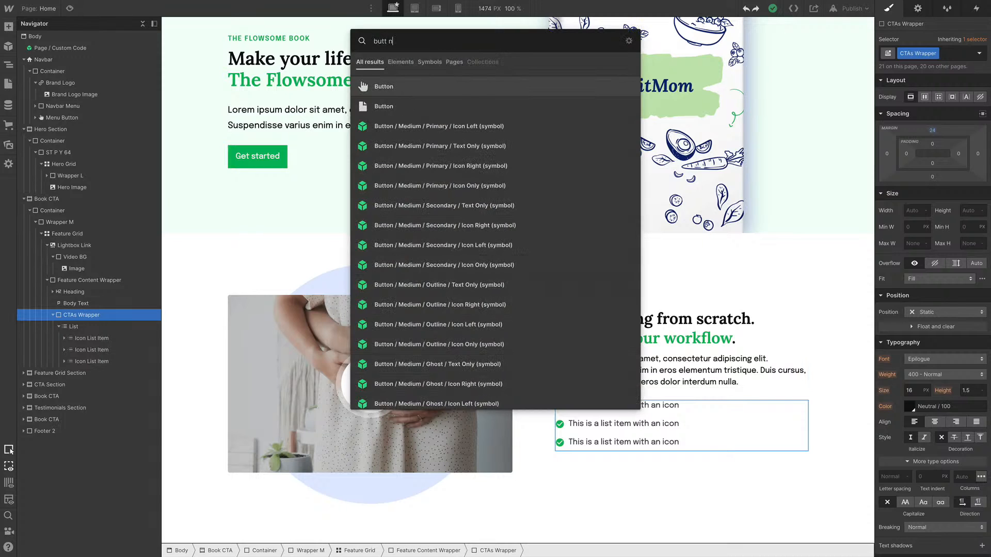
key("BackSpace")
type("pri")
key("Down")
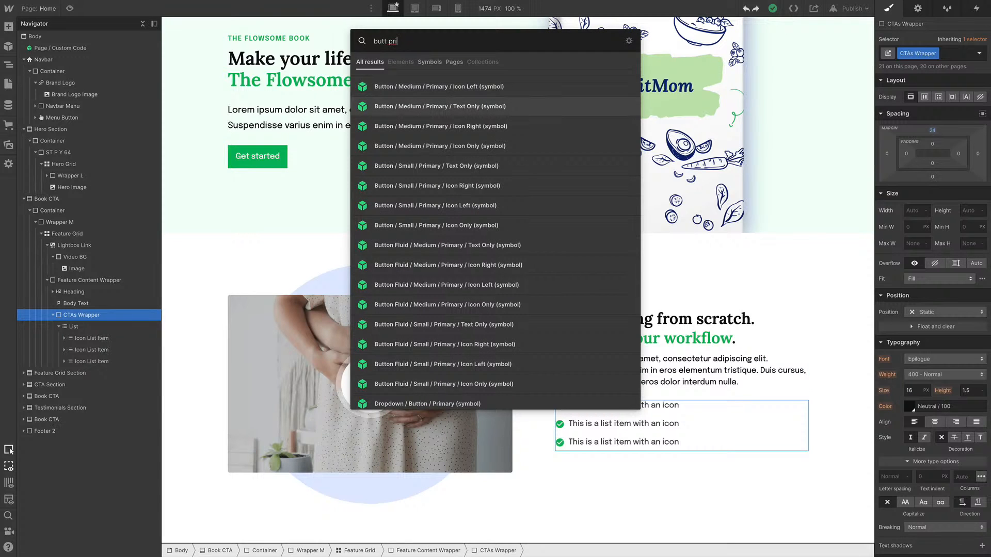
key("Return")
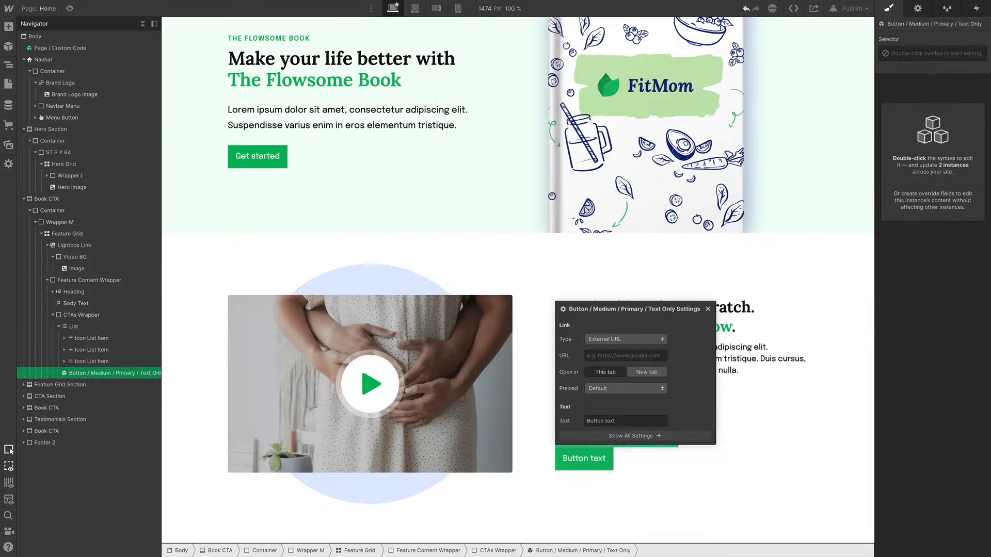
left_click(629, 422)
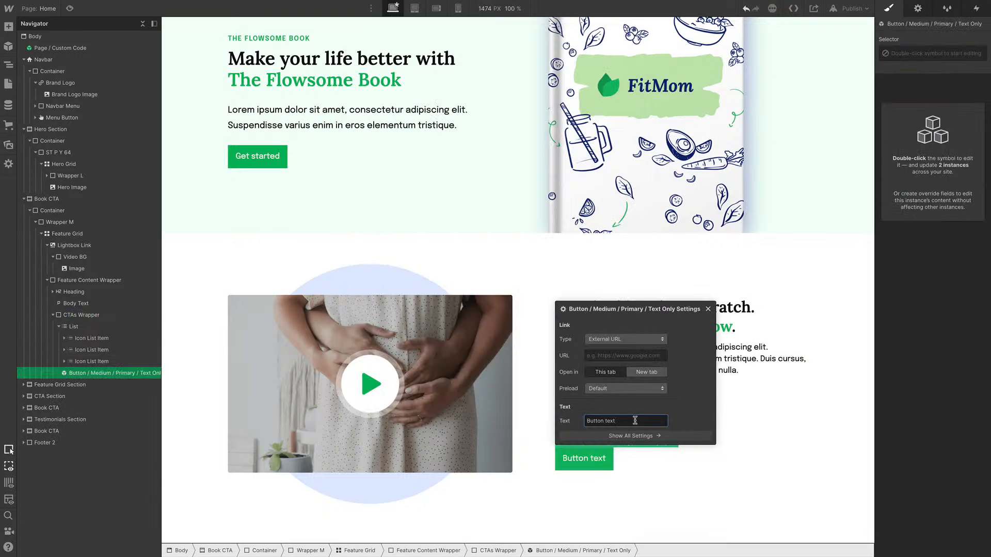
left_click(729, 415)
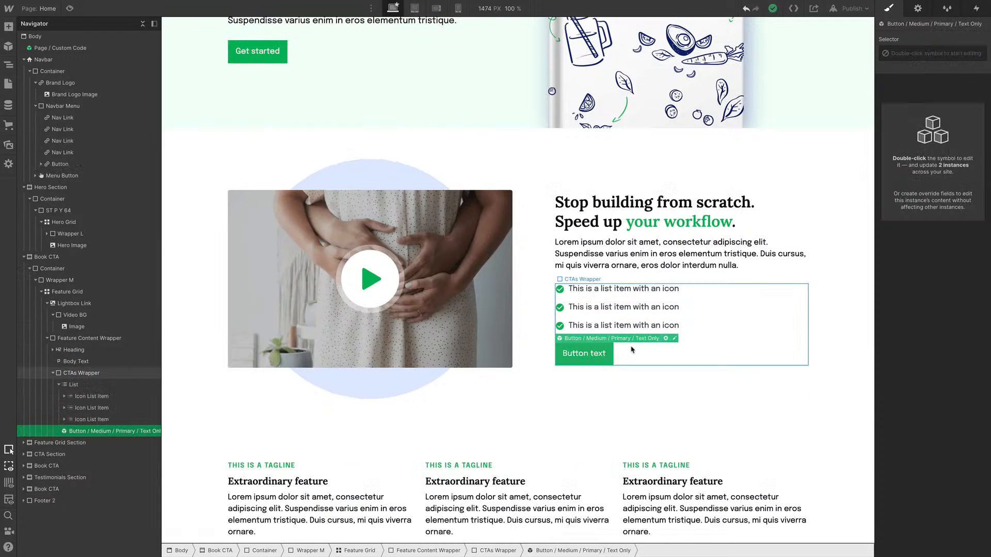
Inspect the hover state colors of the navbar's Get the book button
scroll(640, 351, "up", 4)
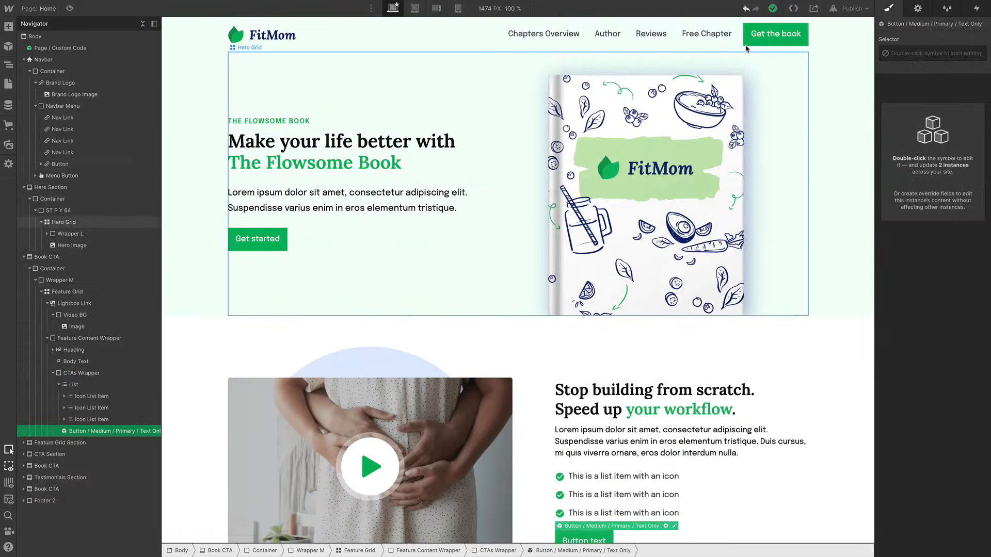
left_click(775, 35)
left_click(979, 53)
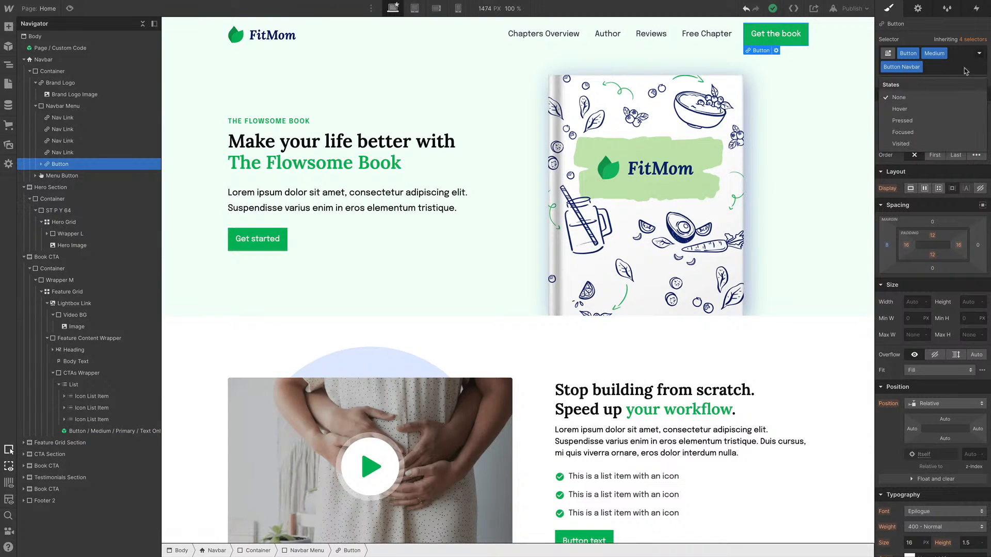
left_click(908, 106)
scroll(924, 339, "down", 7)
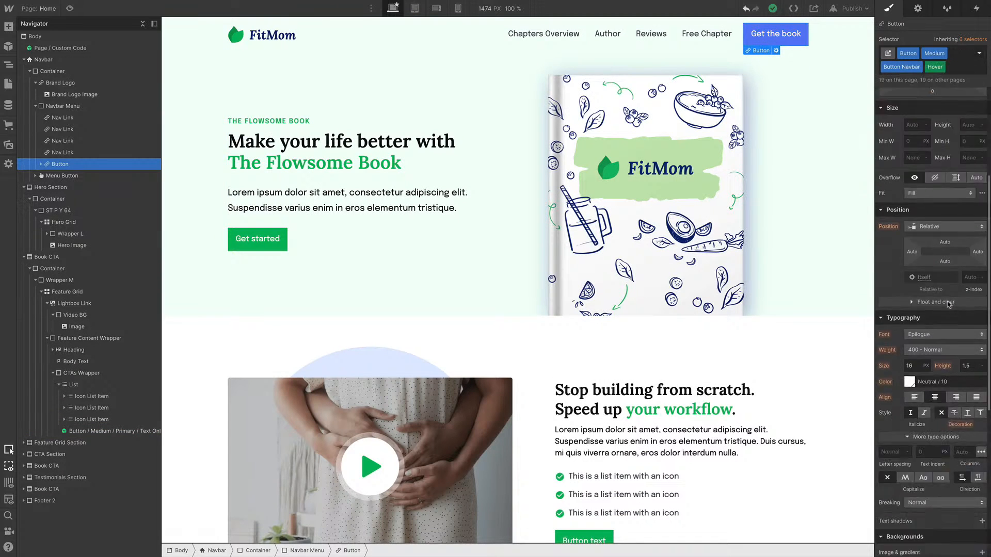
left_click(909, 367)
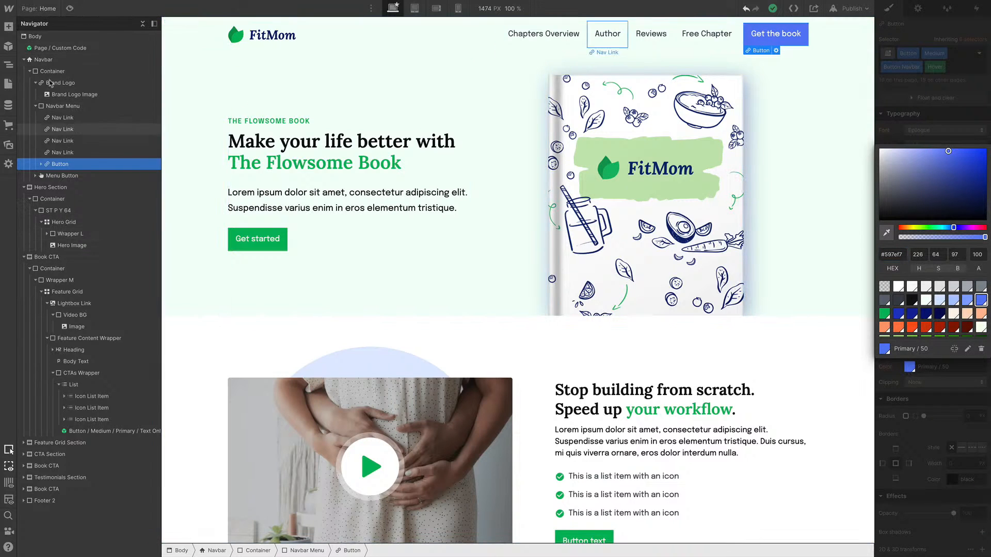
On the Color style guide page, set the Primary / 50 swatch to #38CF81 sampled from the Figma color grid
left_click(40, 9)
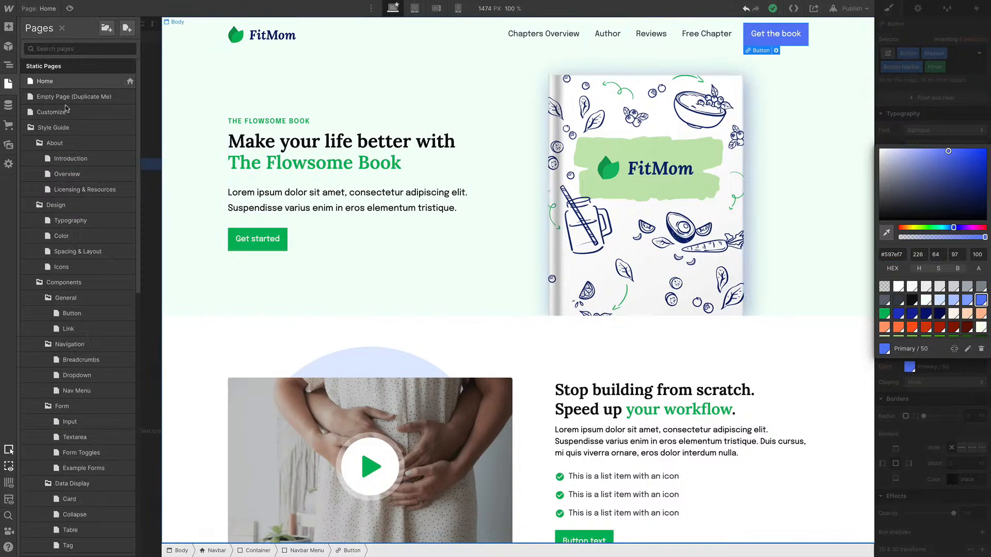
left_click(61, 236)
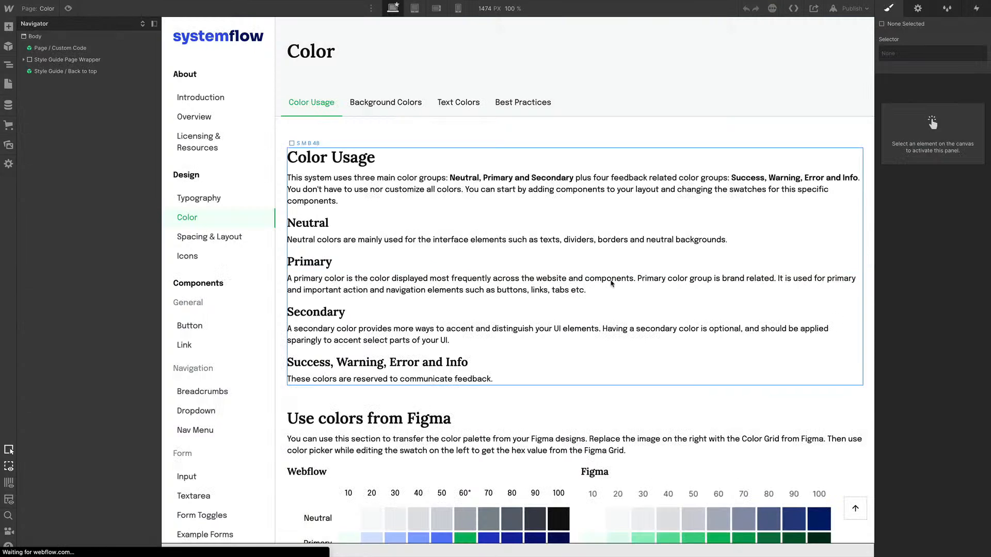
scroll(516, 320, "down", 1)
scroll(500, 362, "down", 5)
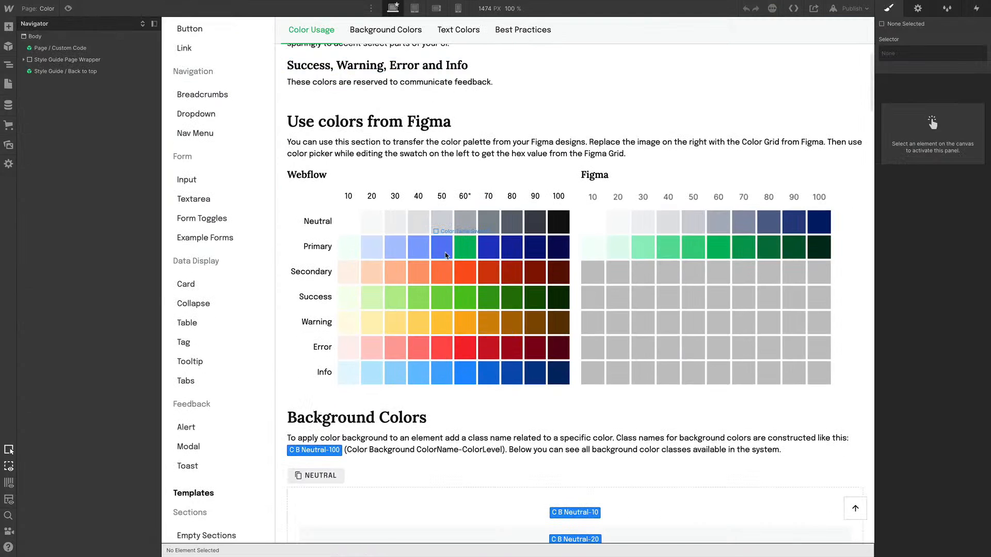
left_click(445, 253)
scroll(958, 452, "down", 6)
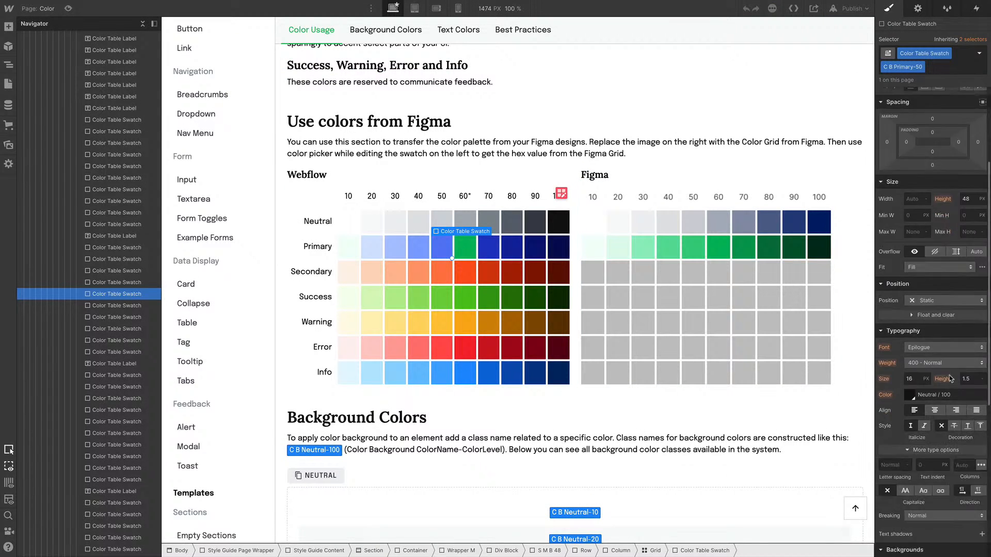
left_click(909, 412)
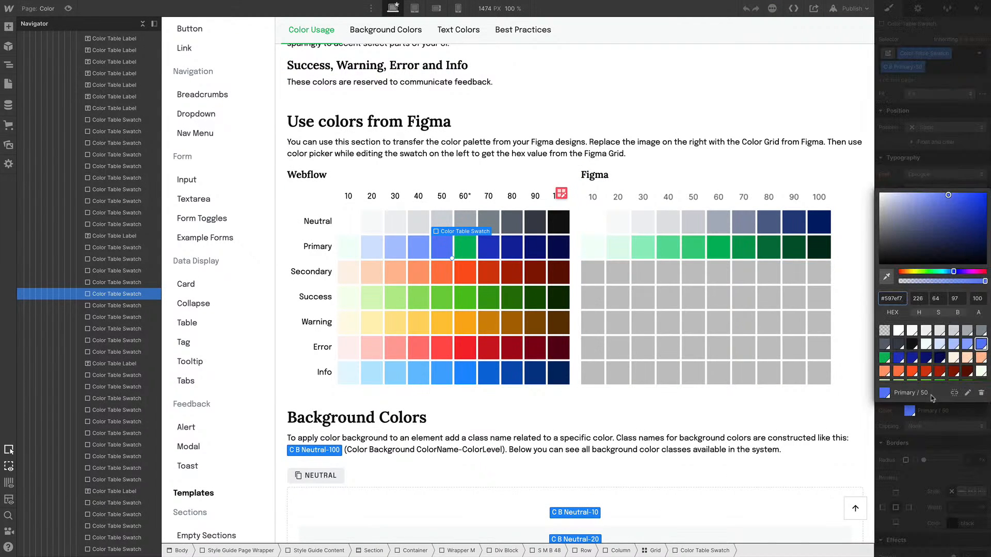
left_click(887, 247)
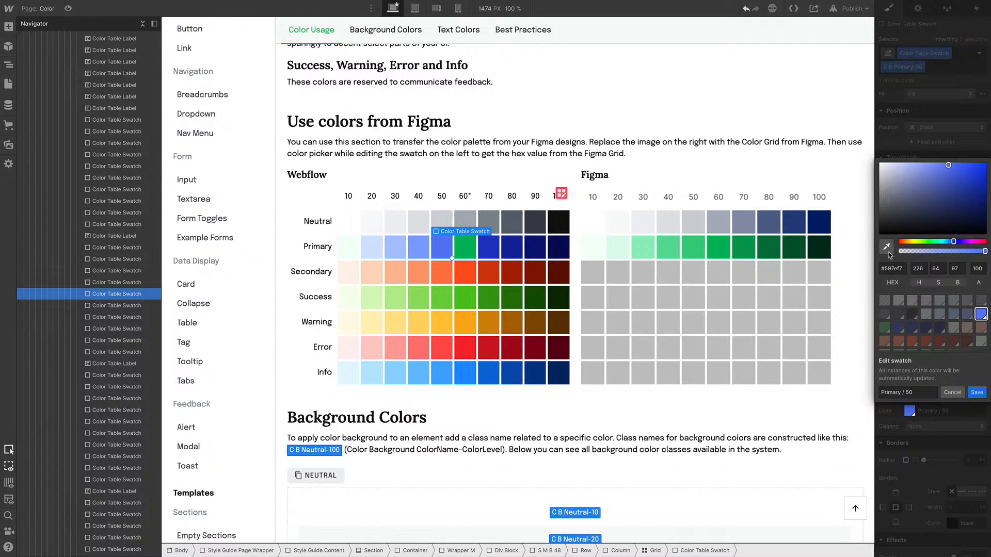
left_click(703, 247)
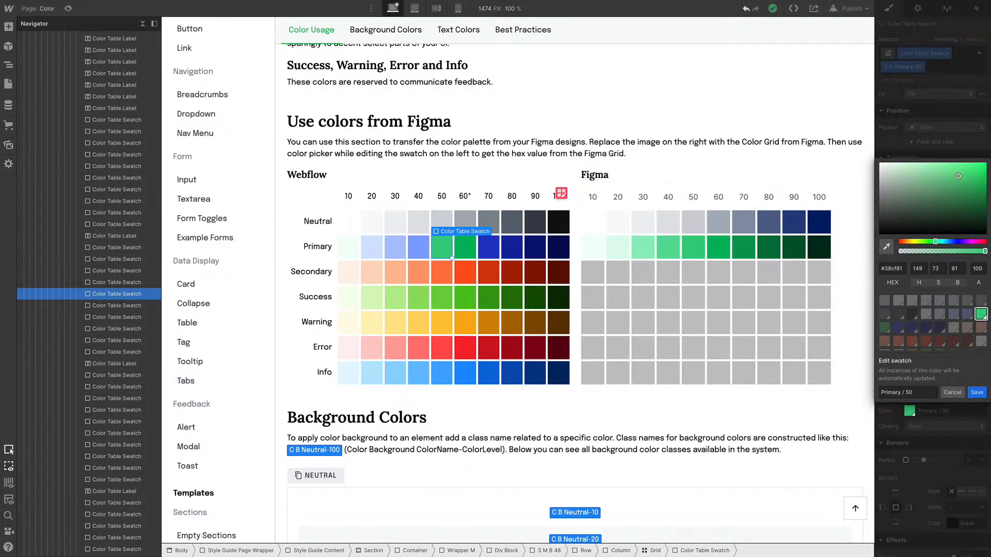
left_click(977, 392)
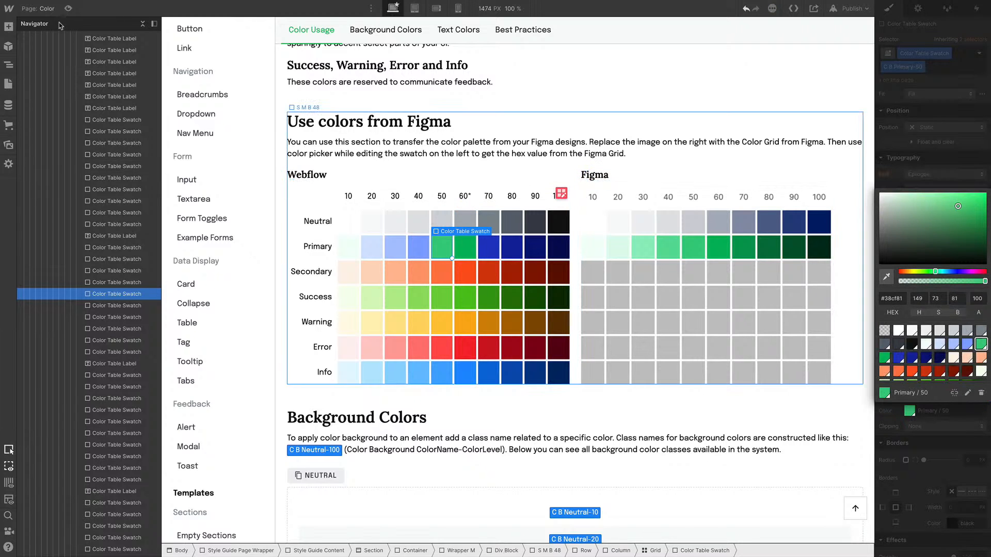
Return to the Home page and set the navbar links' font weight to 500 - Medium
key("p")
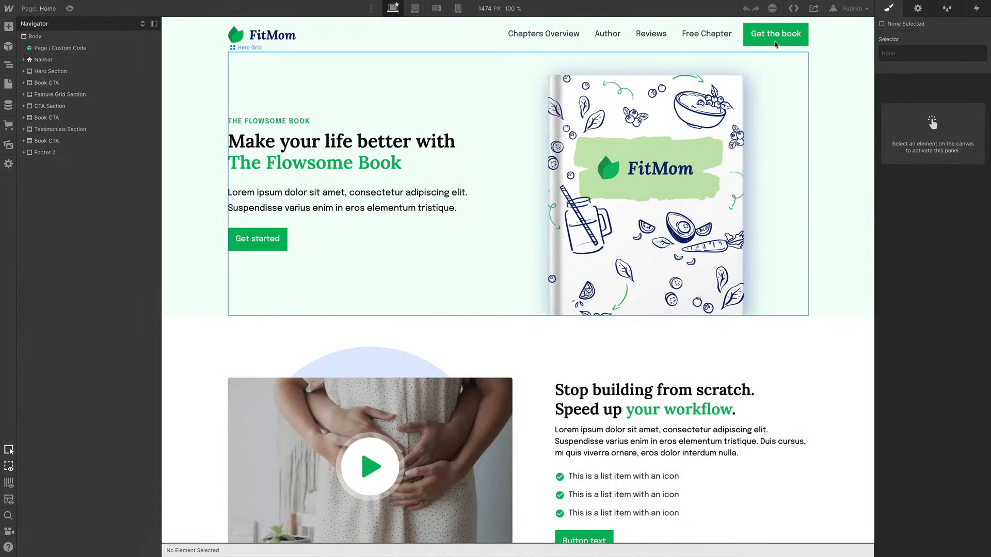
left_click(765, 45)
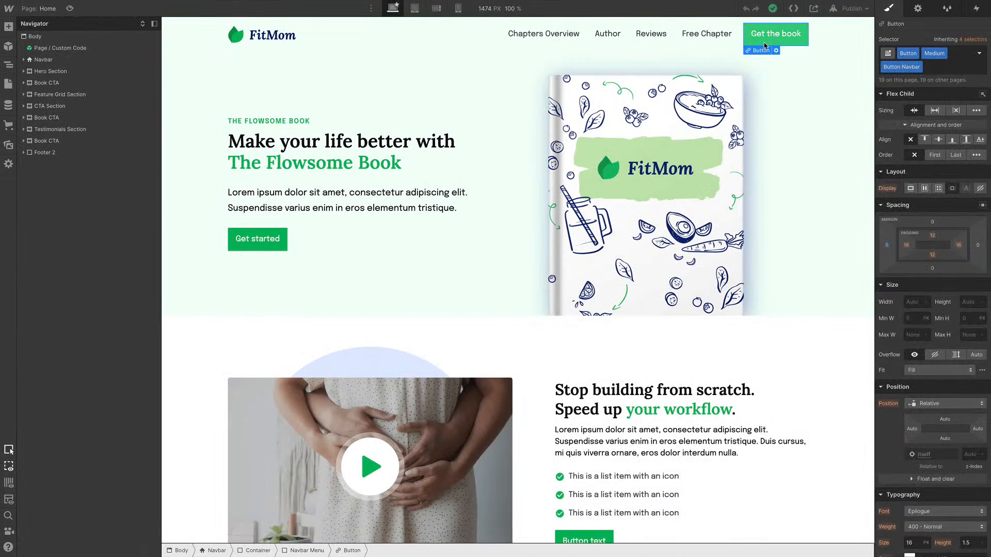
left_click(550, 37)
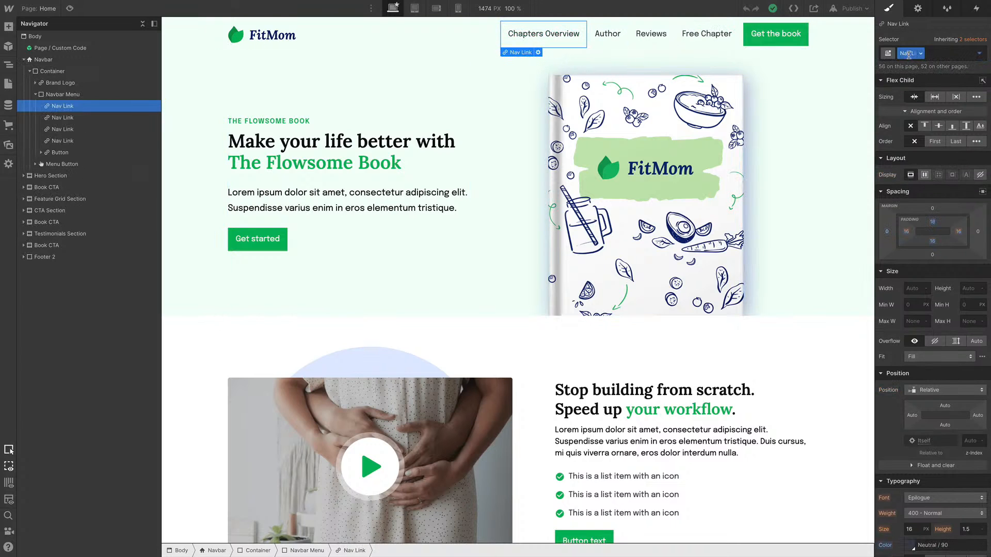
left_click(927, 514)
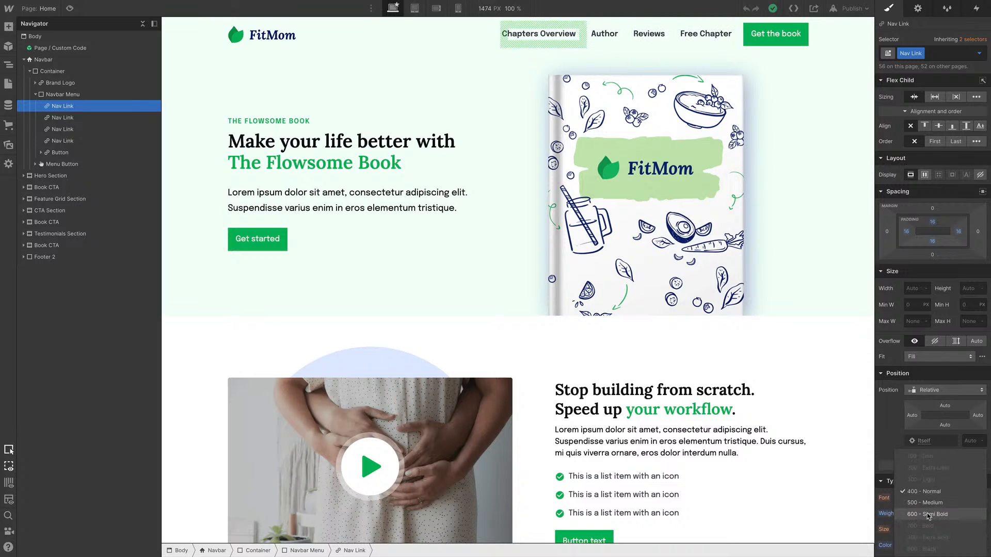
left_click(927, 504)
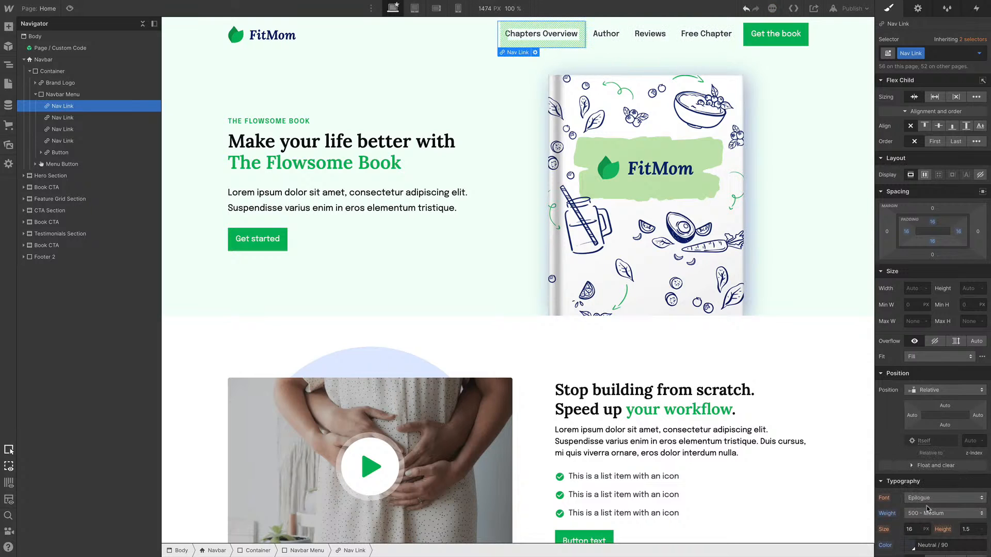
Add the C T Primary-60 combo class to the Free Chapter nav link
left_click(704, 46)
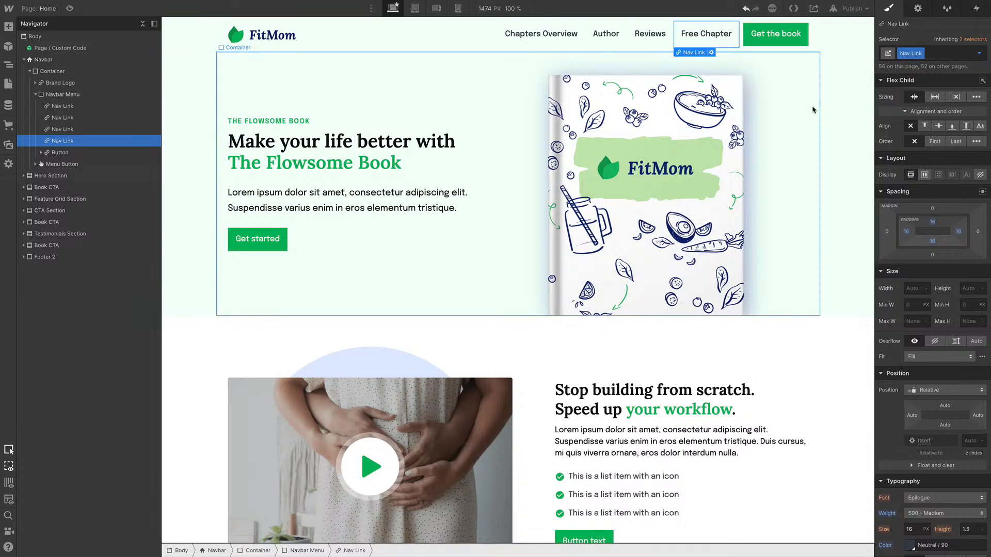
key("ctrl+Return")
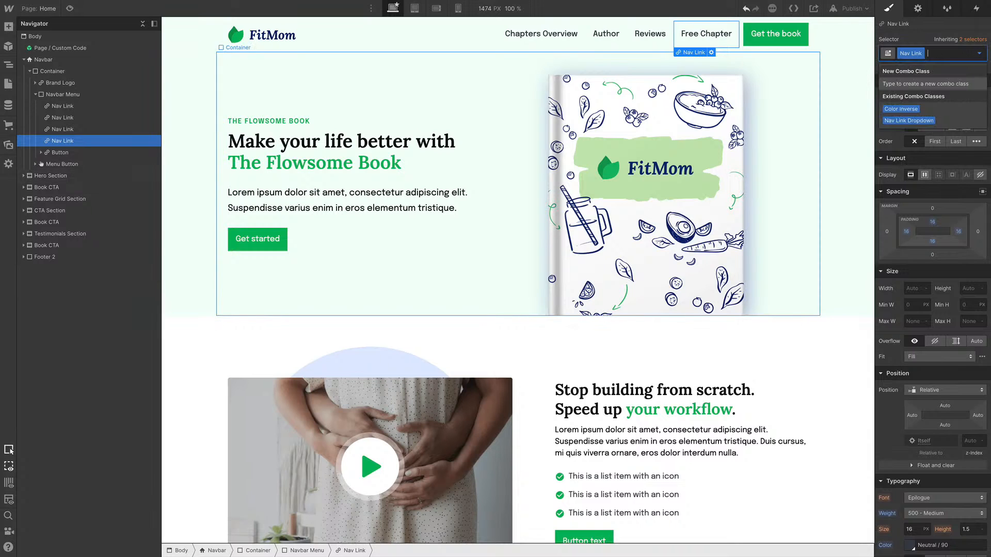
type("C")
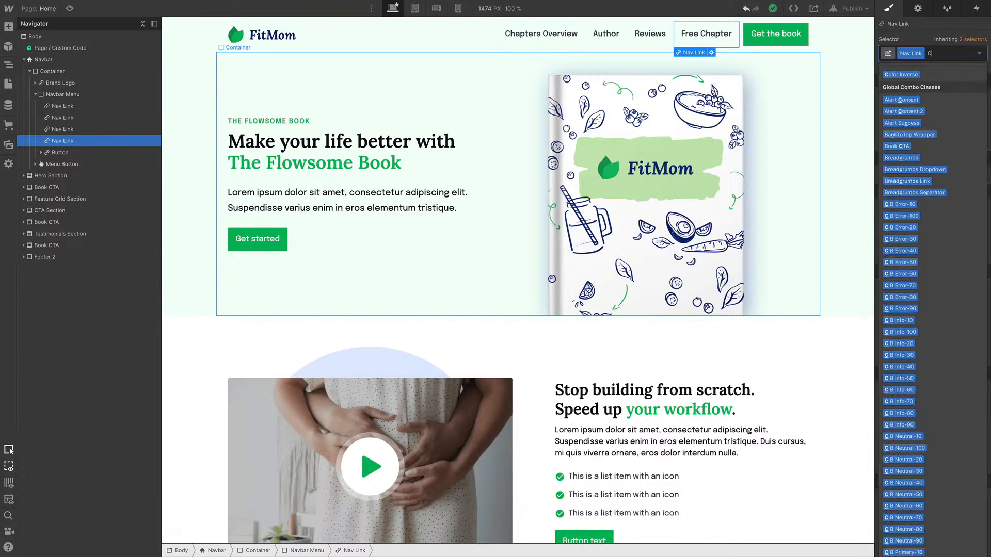
type(" t pr")
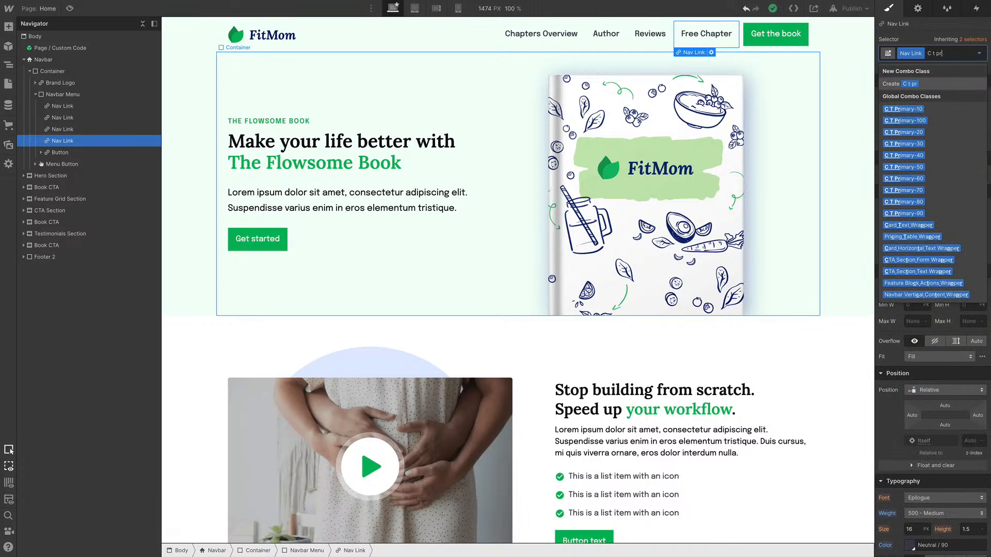
key("Down")
key("Down")
key("Down")
key("Down")
key("Down")
key("Down")
key("Down")
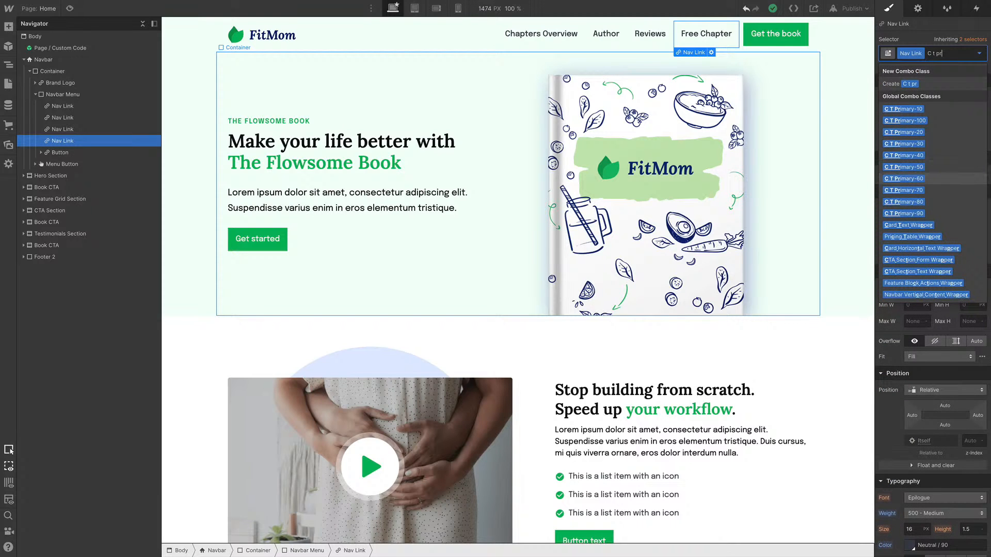
key("Return")
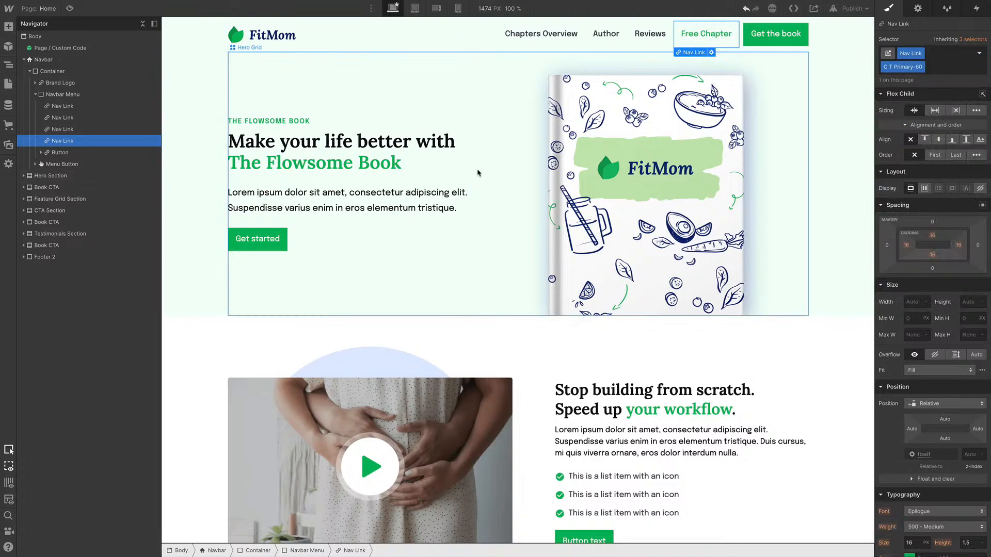
Remove the L combo class from the hero section's body text
left_click(368, 208)
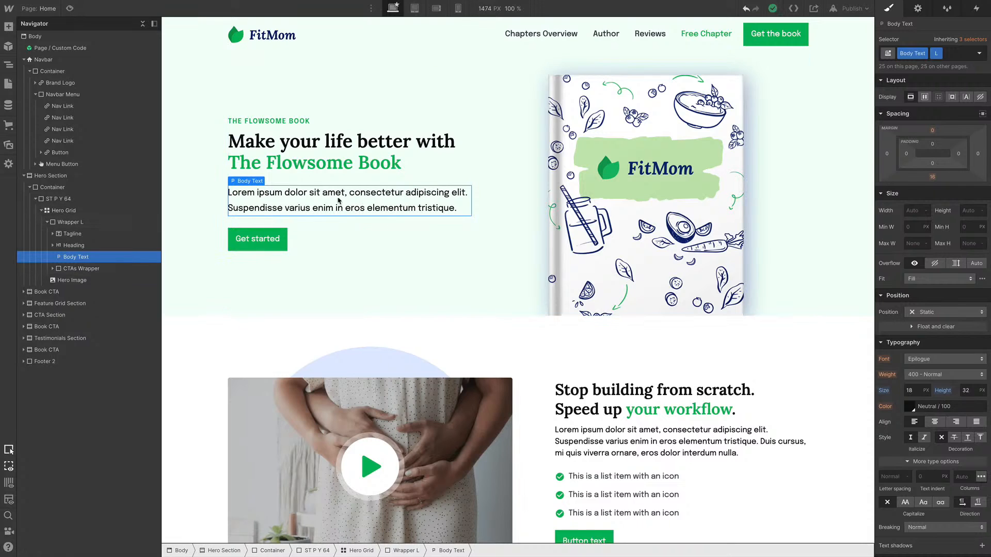
key("ctrl+z")
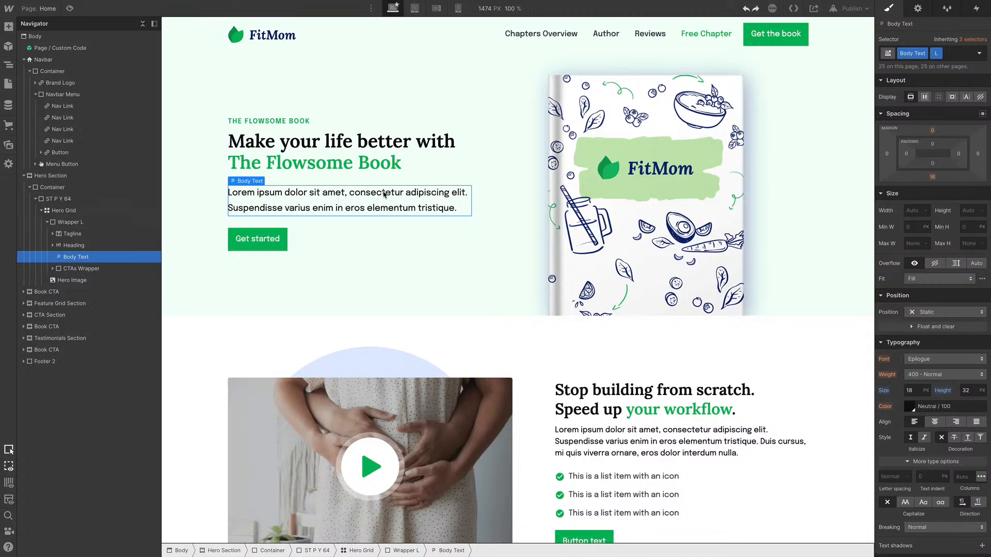
left_click(939, 58)
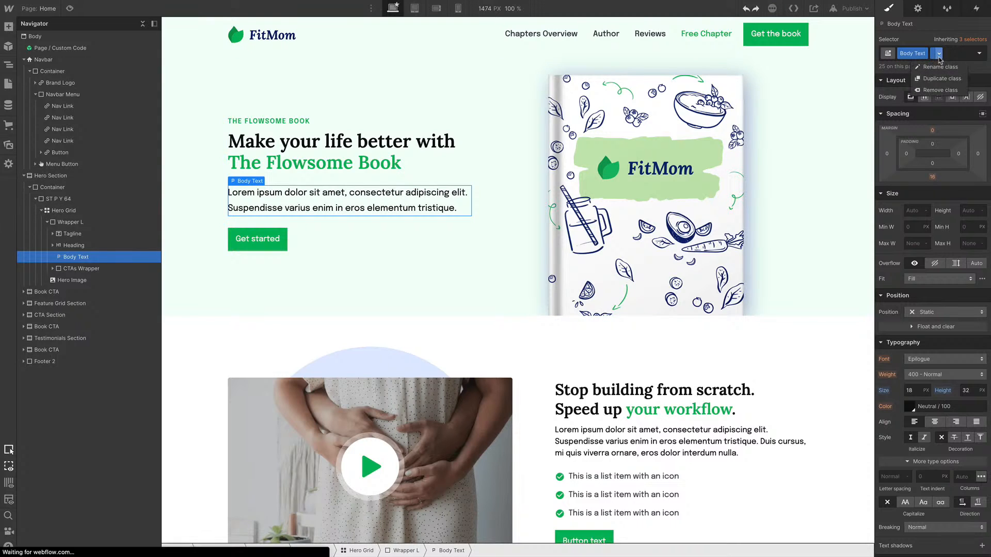
left_click(941, 91)
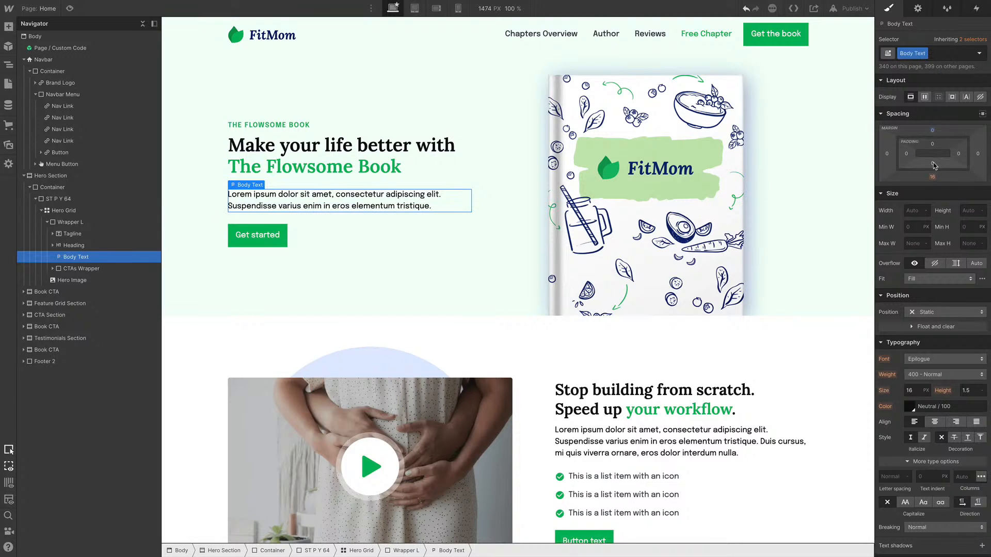
Re-add the L combo class to the hero section's body text
left_click_drag(933, 136, 932, 127)
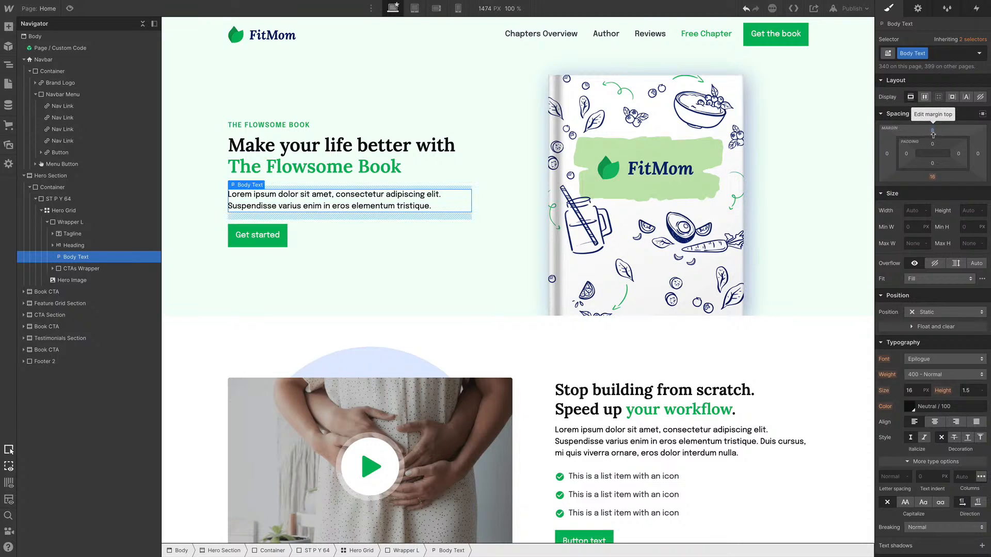
left_click(937, 52)
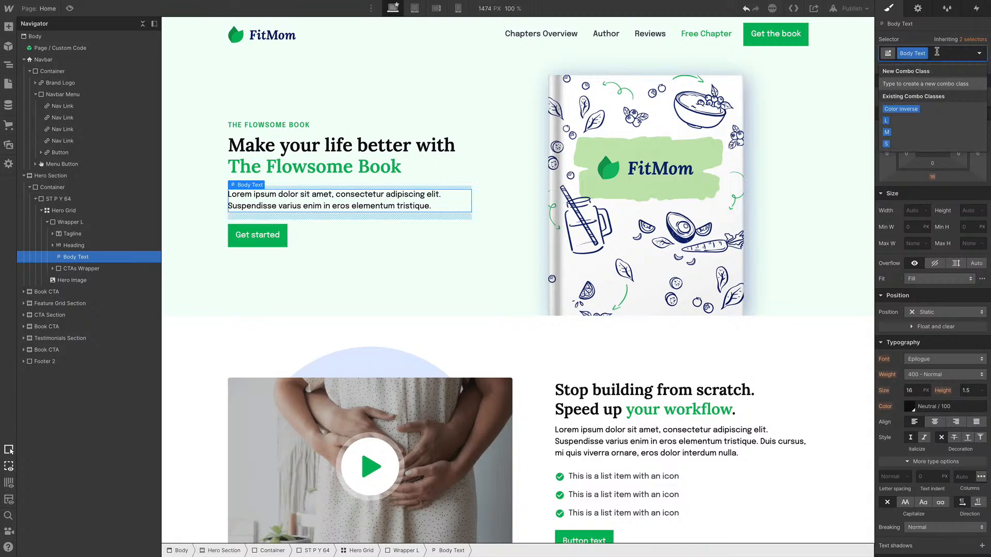
type("L")
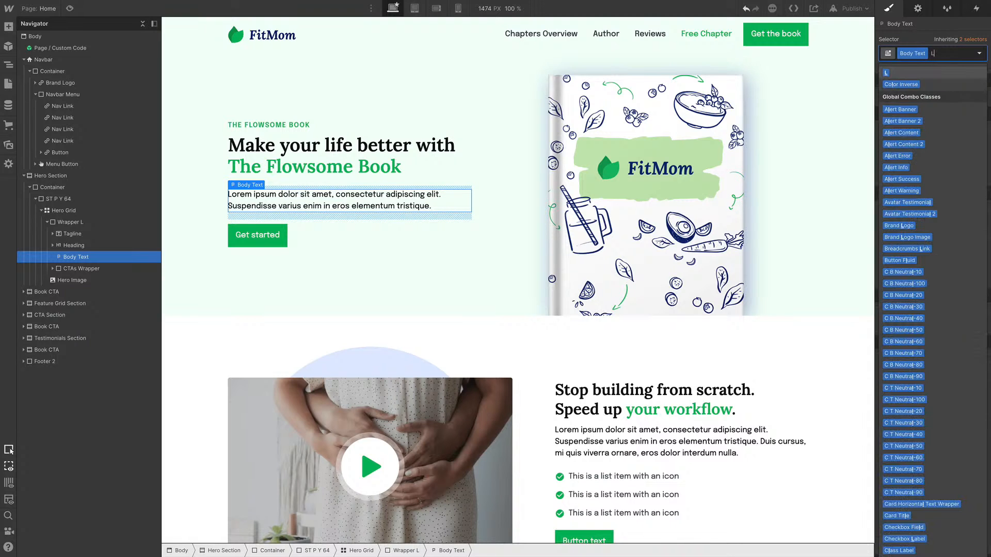
key("Return")
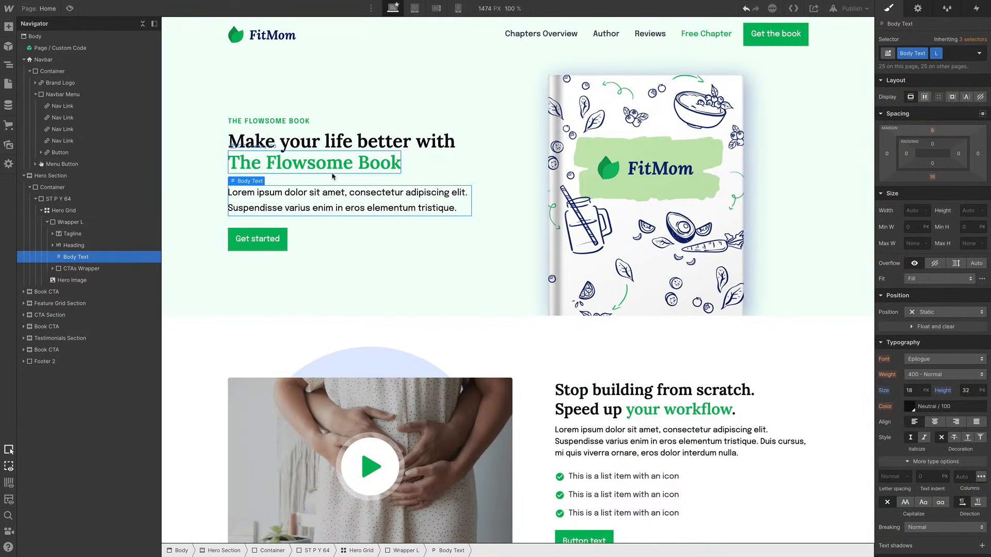
Try adding the S M T 128 combo class to the hero's Get started button, and undo it
left_click(332, 171)
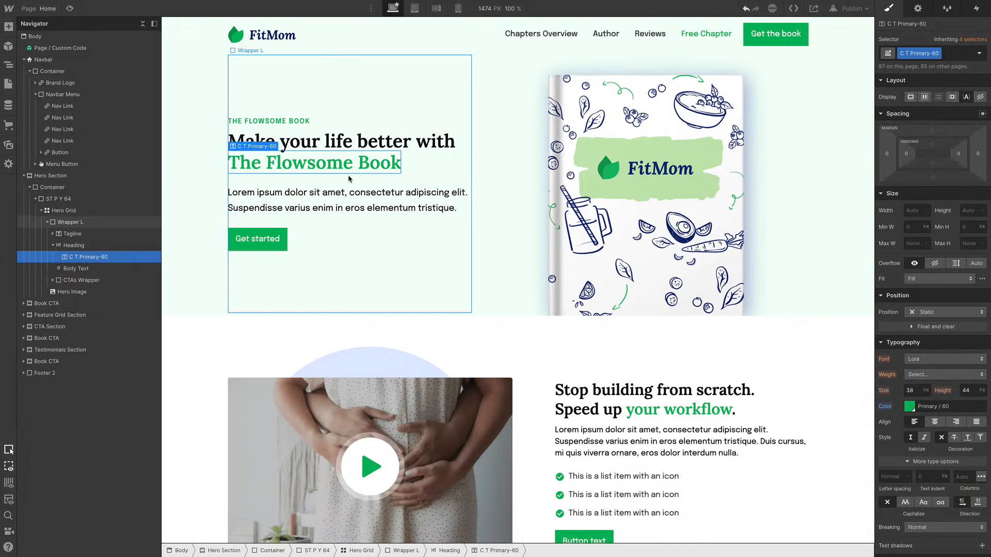
left_click(325, 209)
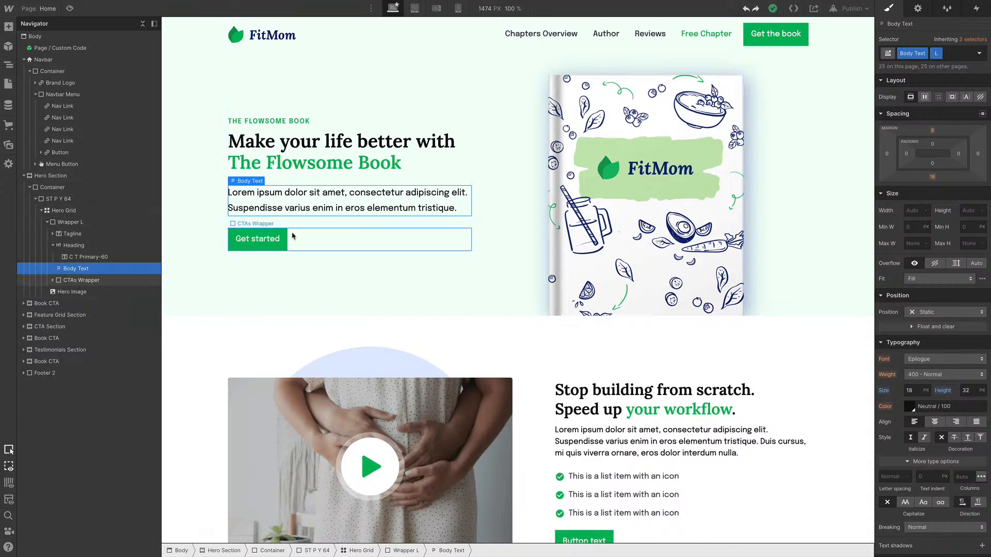
left_click(269, 241)
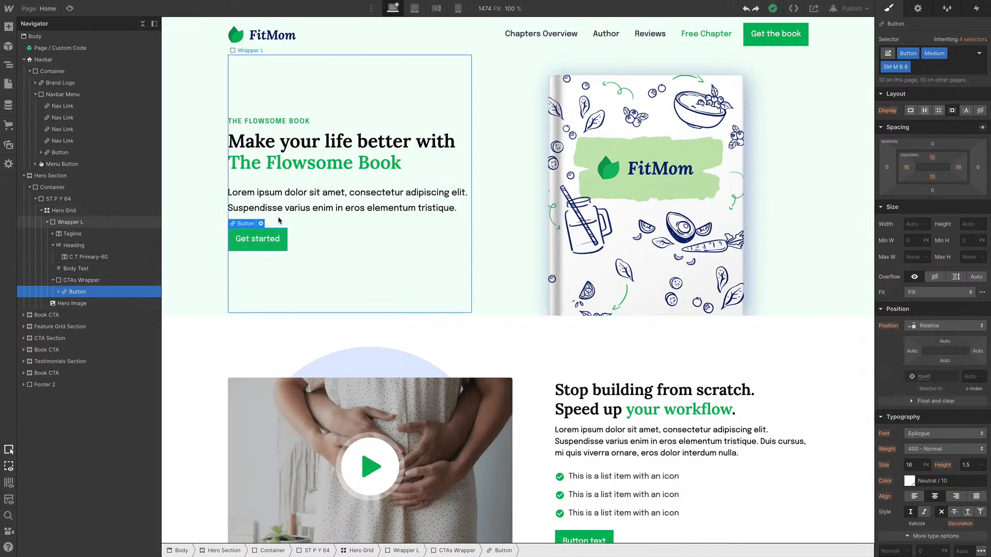
key("ctrl+Return")
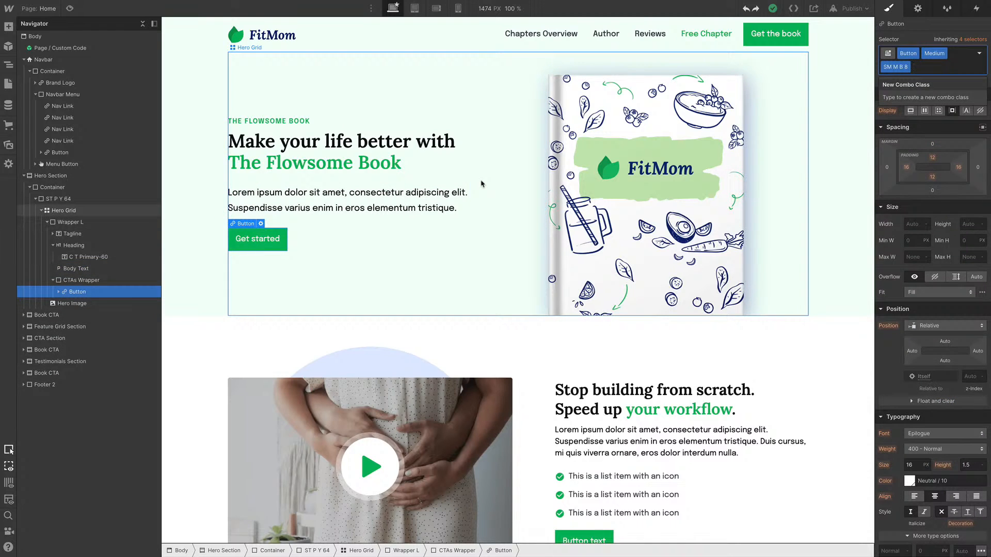
type("s")
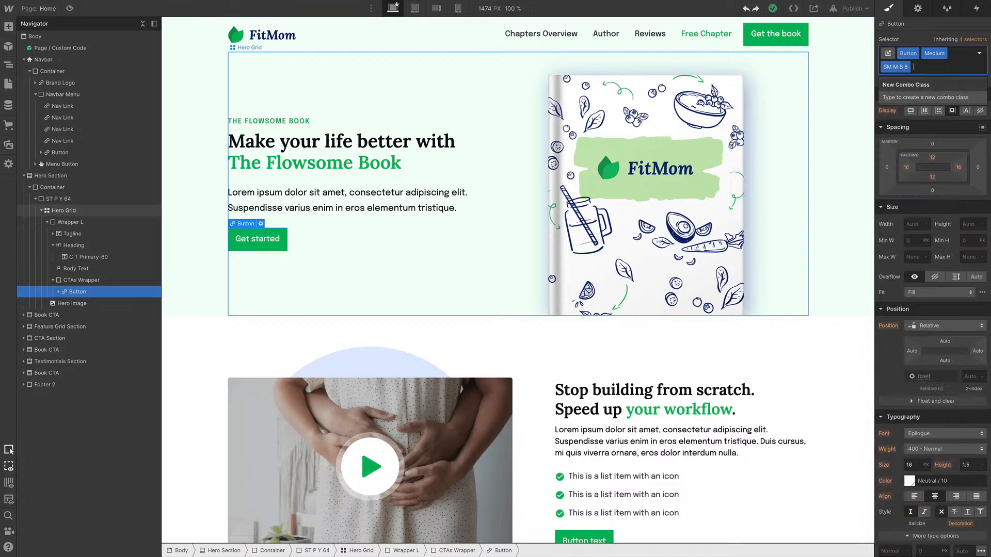
type(" m r")
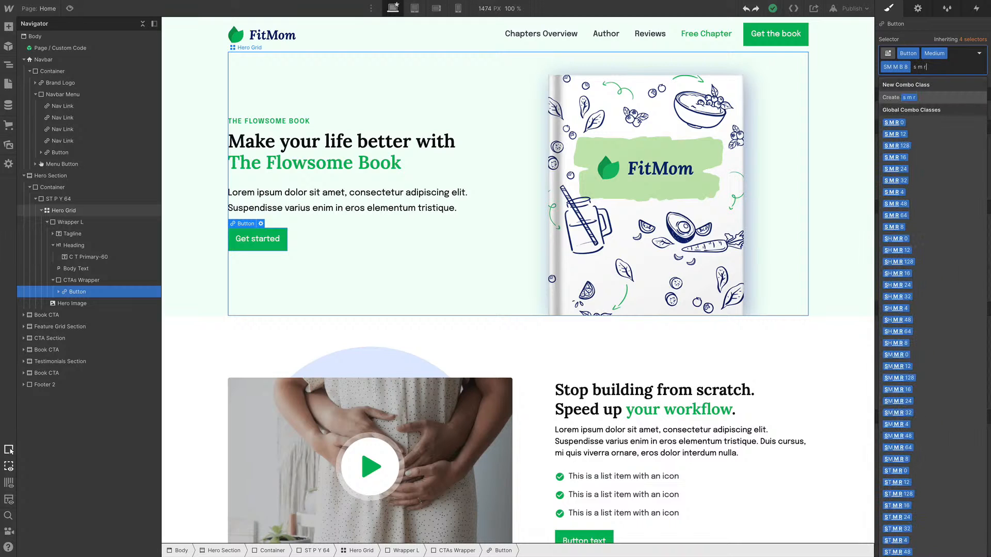
key("Down")
key("Down")
key("Down")
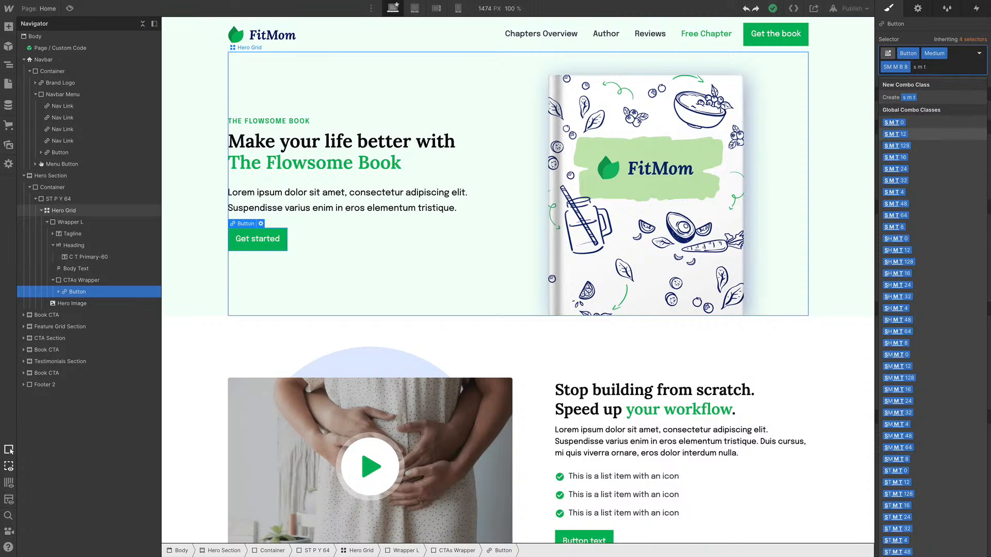
key("Return")
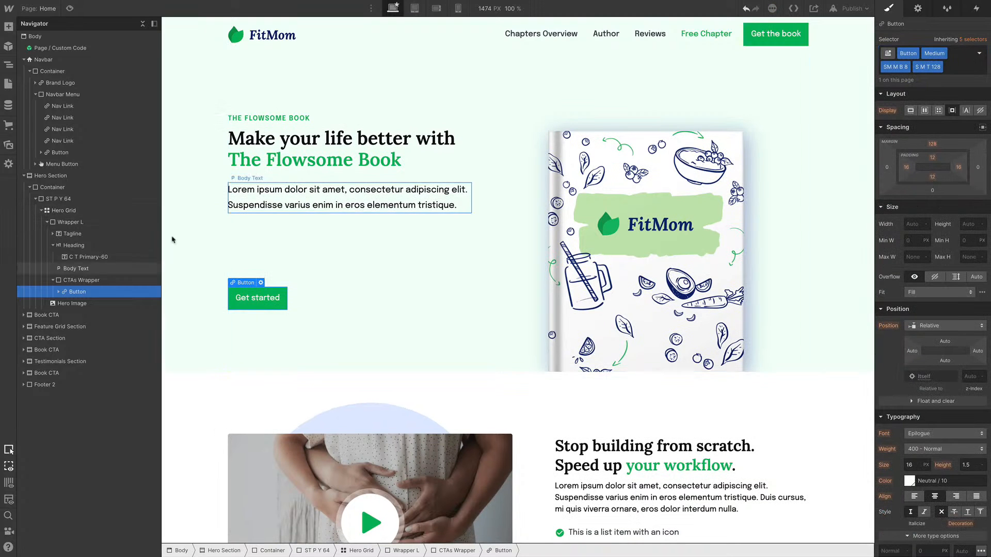
key("ctrl+z")
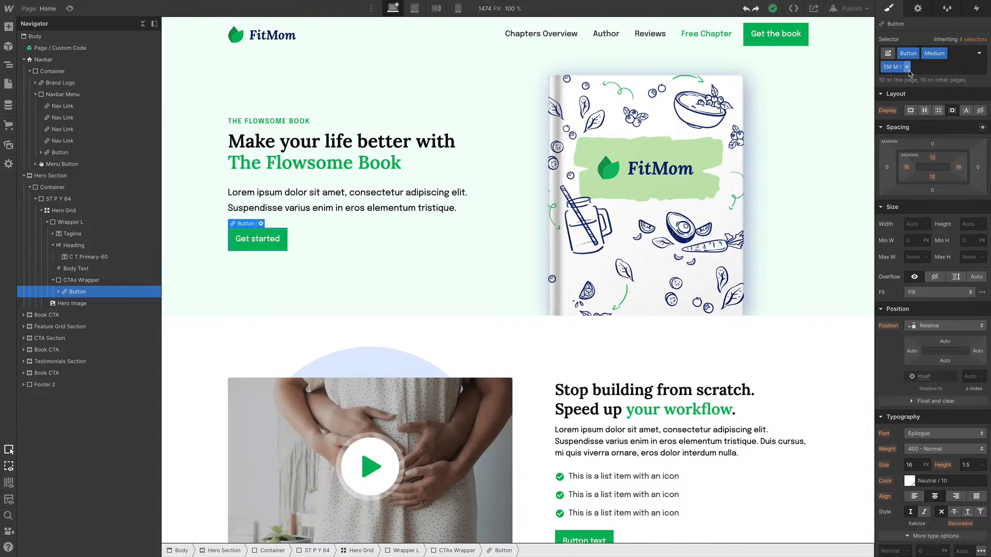
key("ctrl+Return")
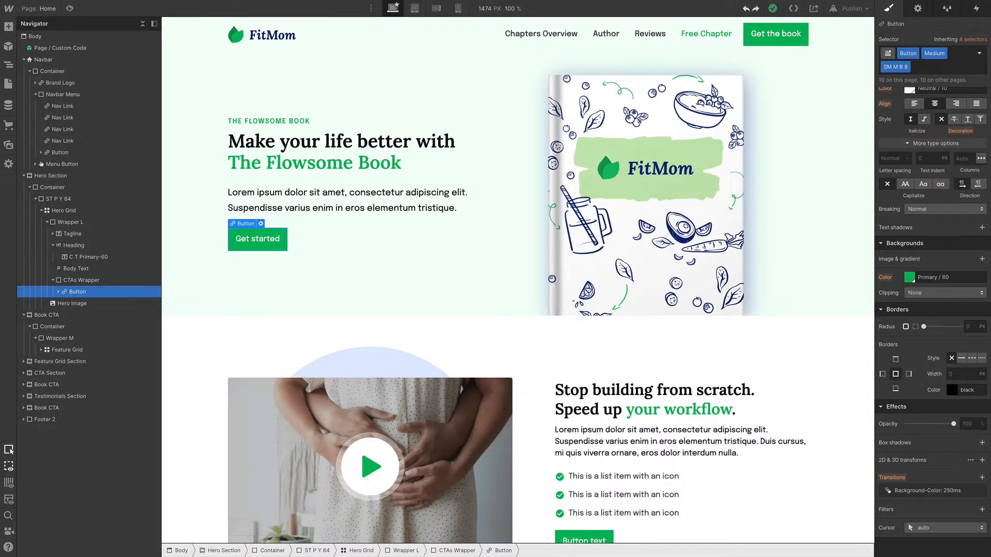
scroll(747, 270, "down", 6)
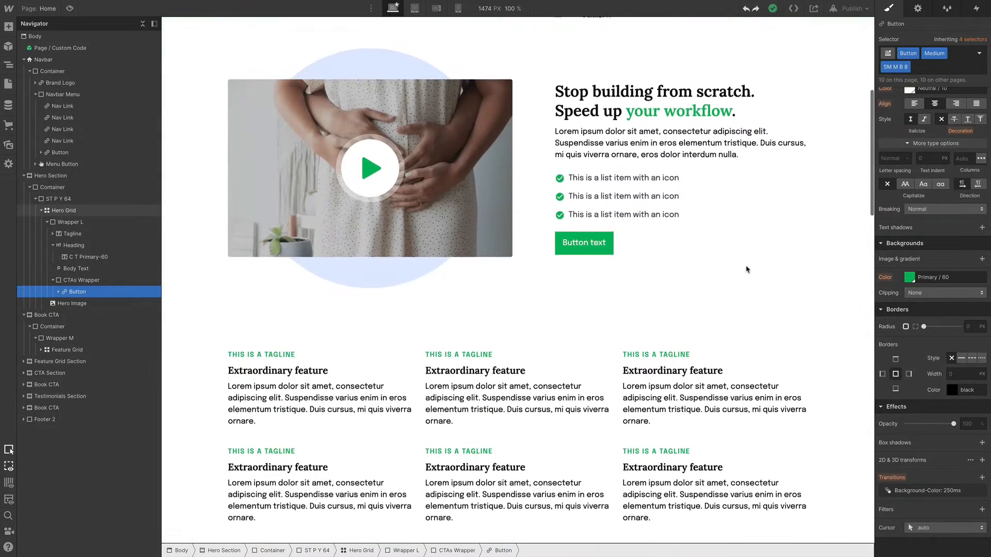
scroll(747, 269, "down", 3)
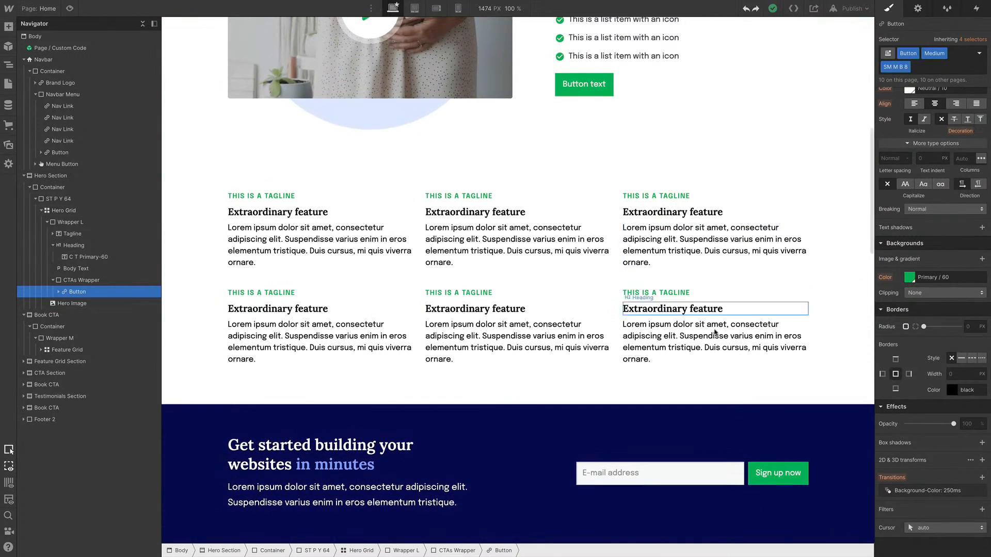
scroll(612, 312, "down", 3)
scroll(639, 333, "up", 1)
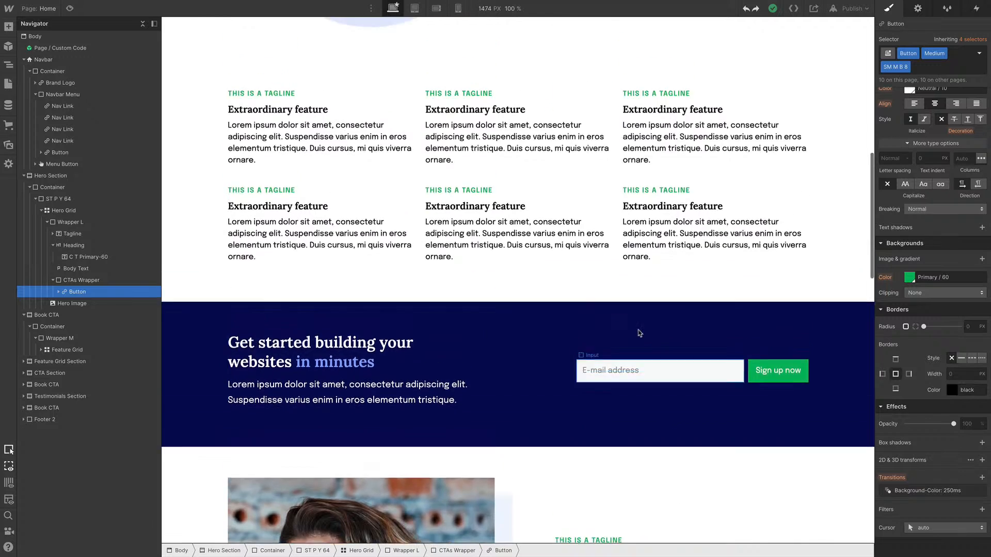
scroll(640, 333, "up", 15)
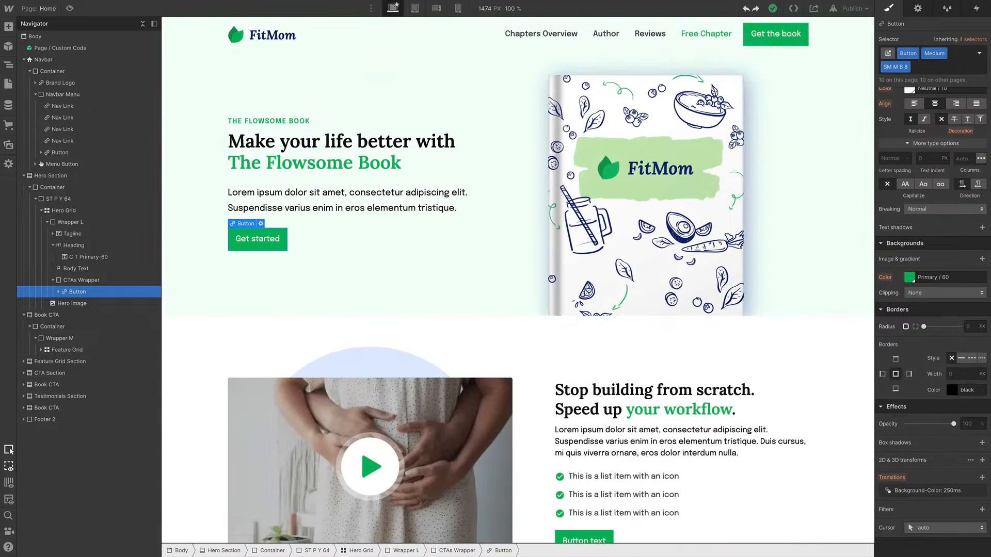